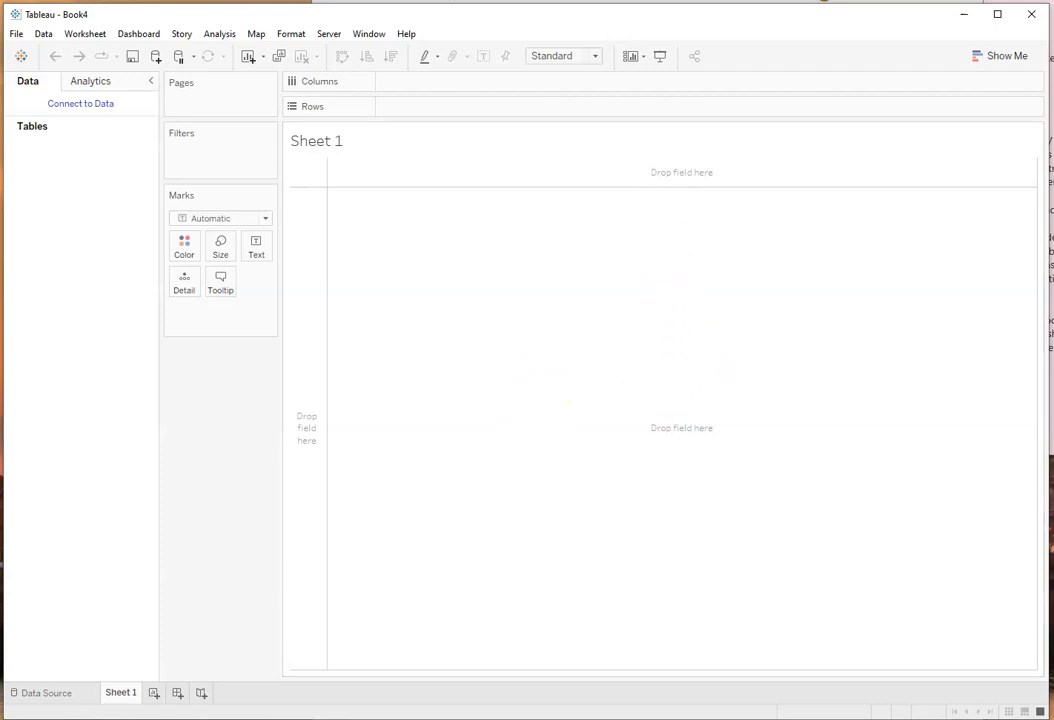
Step: Switch to the Word report and review its scatter plot, density plot and horizontal bar graph, ending at Figure 1
{"action": "key", "text": "alt+Tab"}
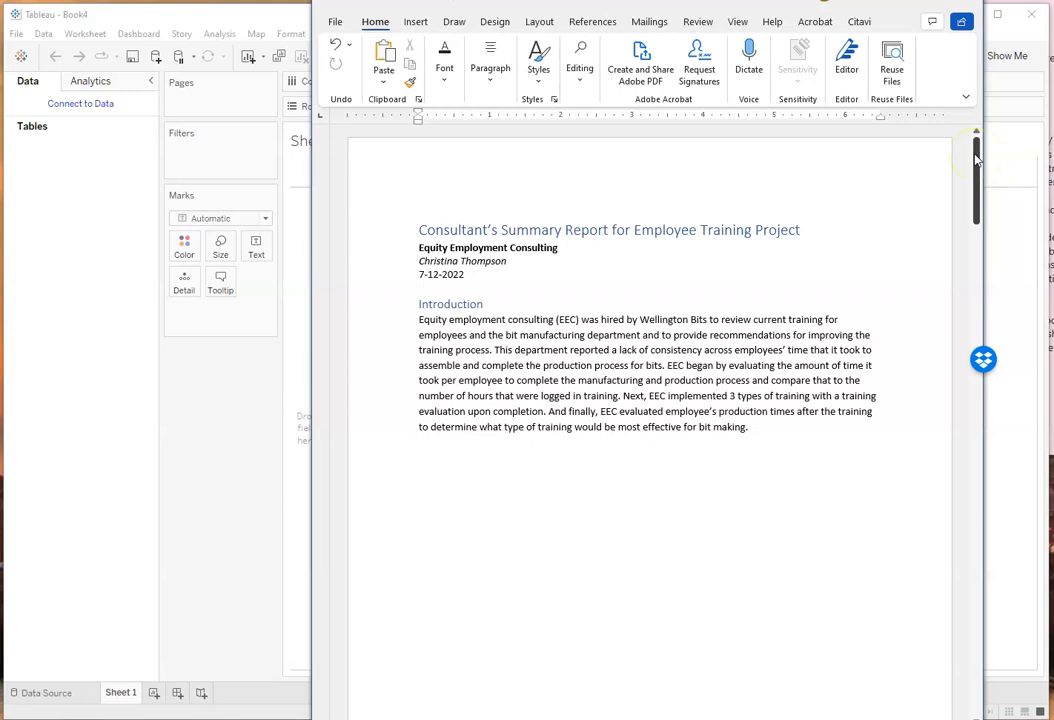
{"action": "left_click_drag", "start_coordinate": [976, 158], "coordinate": [977, 278]}
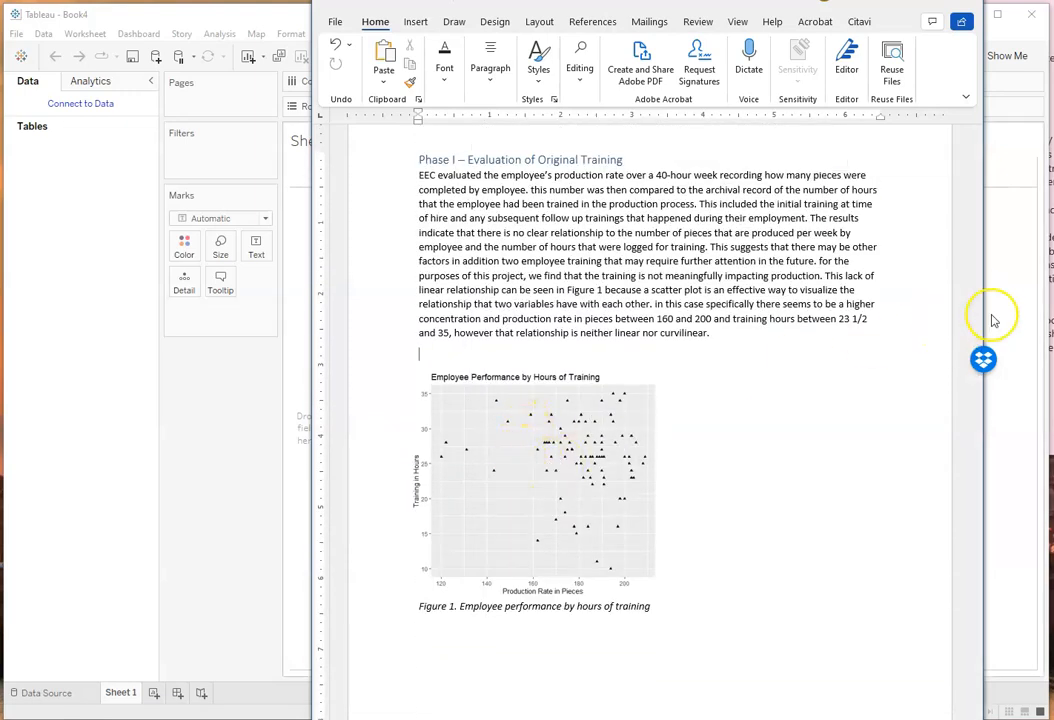
{"action": "left_click_drag", "start_coordinate": [979, 320], "coordinate": [955, 448]}
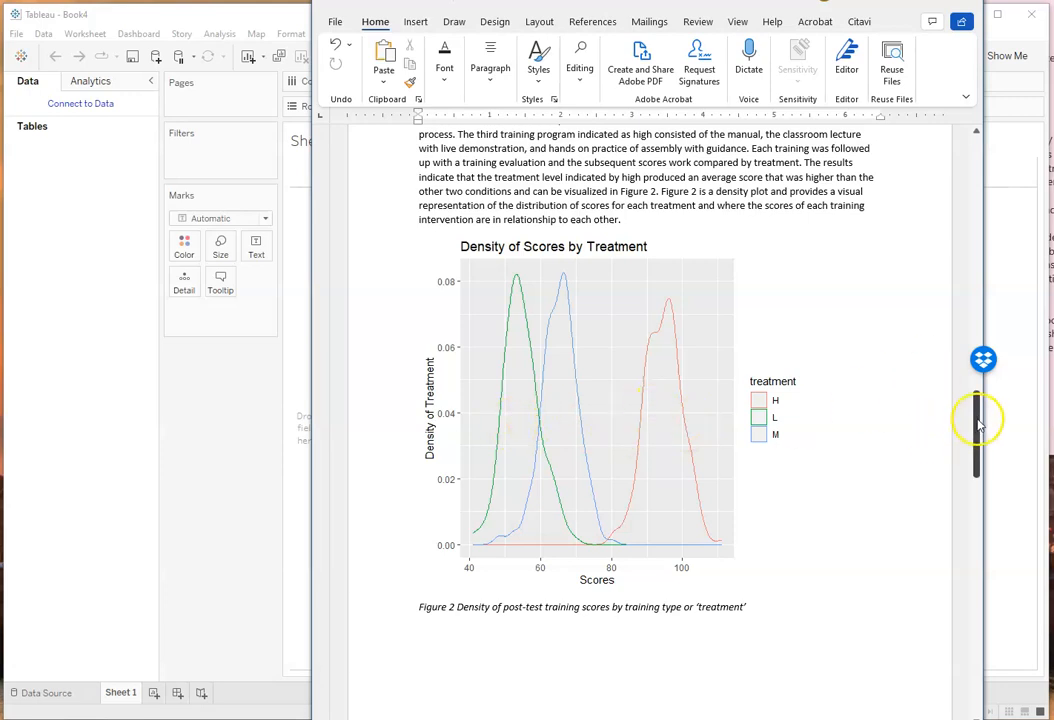
{"action": "left_click_drag", "start_coordinate": [976, 419], "coordinate": [975, 541]}
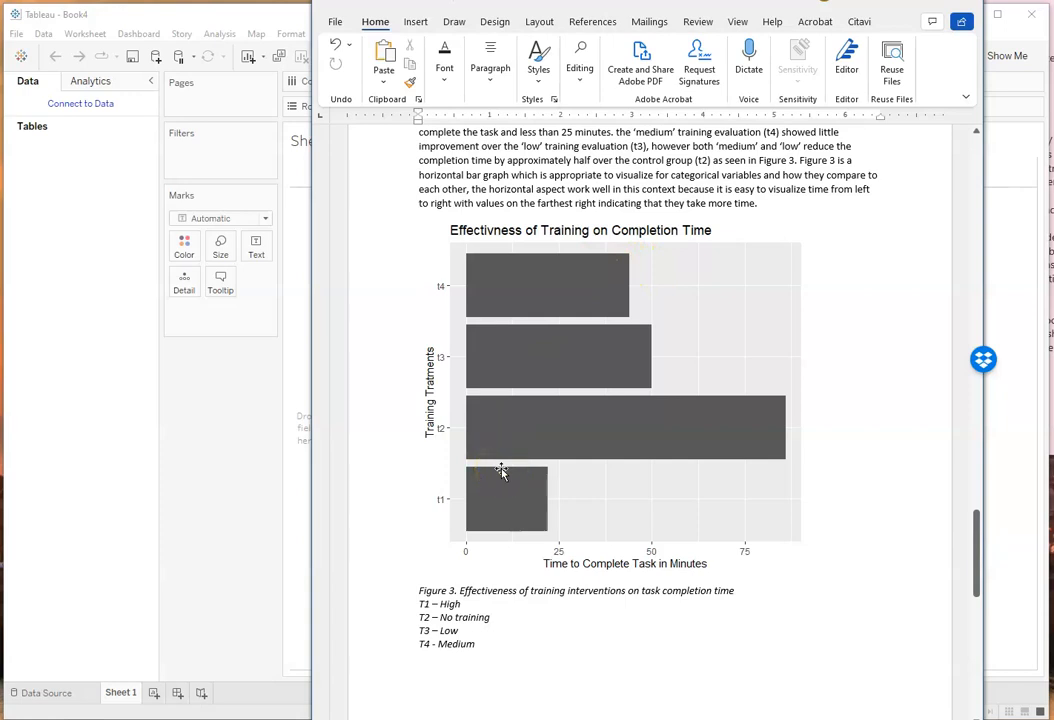
{"action": "left_click", "coordinate": [776, 497]}
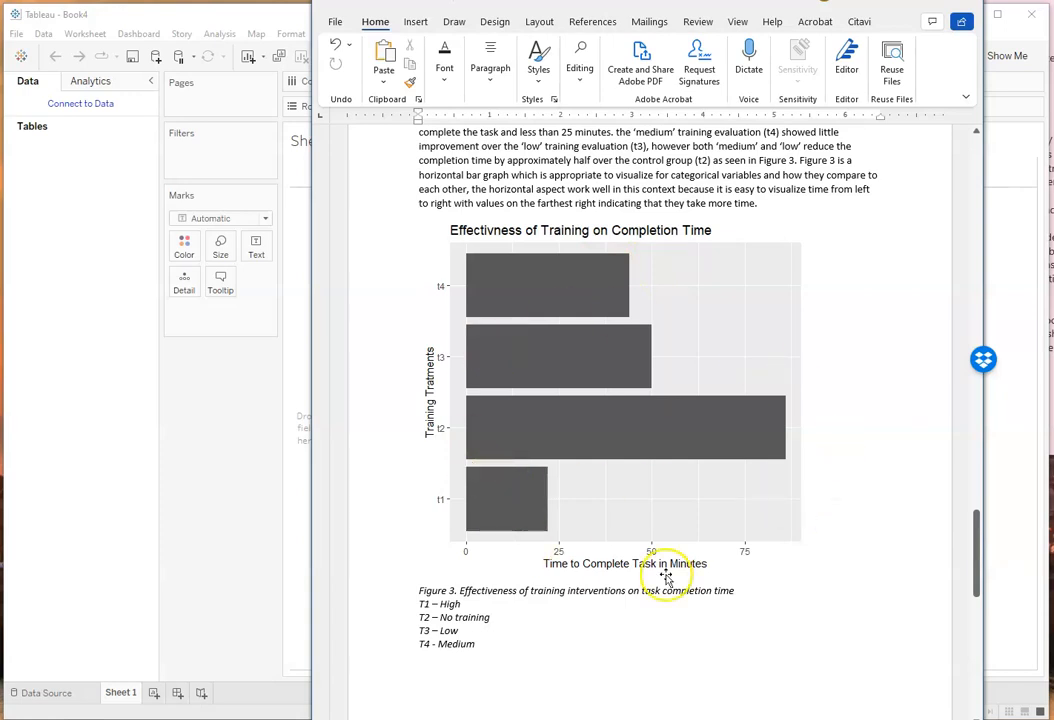
{"action": "left_click_drag", "start_coordinate": [978, 555], "coordinate": [966, 183]}
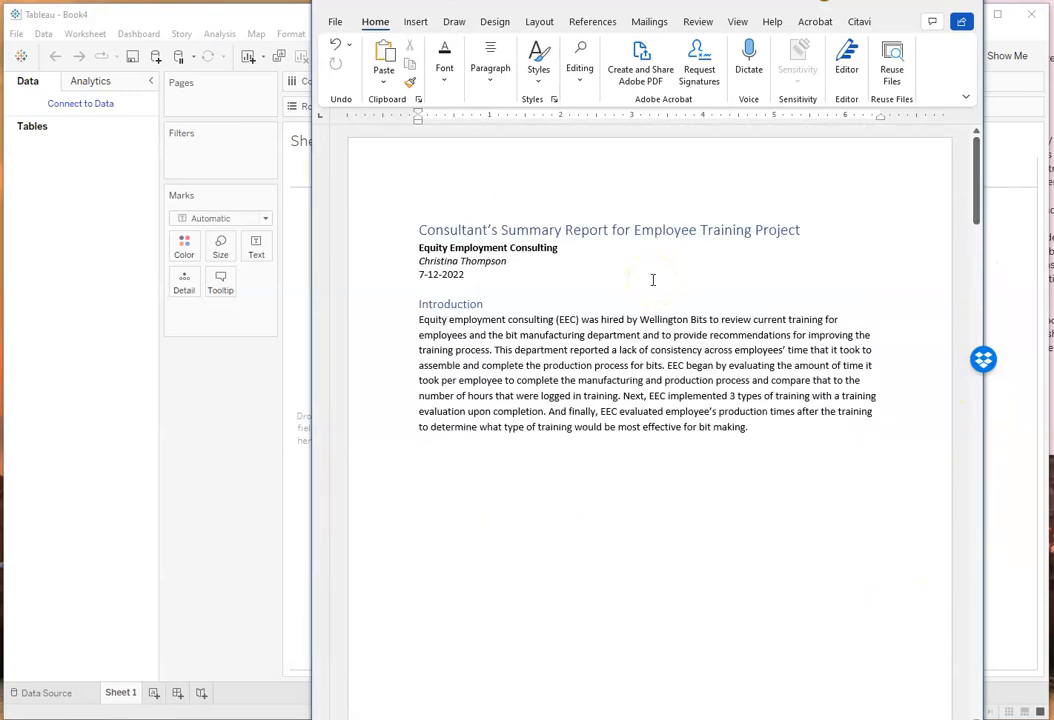
{"action": "scroll", "coordinate": [623, 409], "scroll_direction": "down", "scroll_amount": 12}
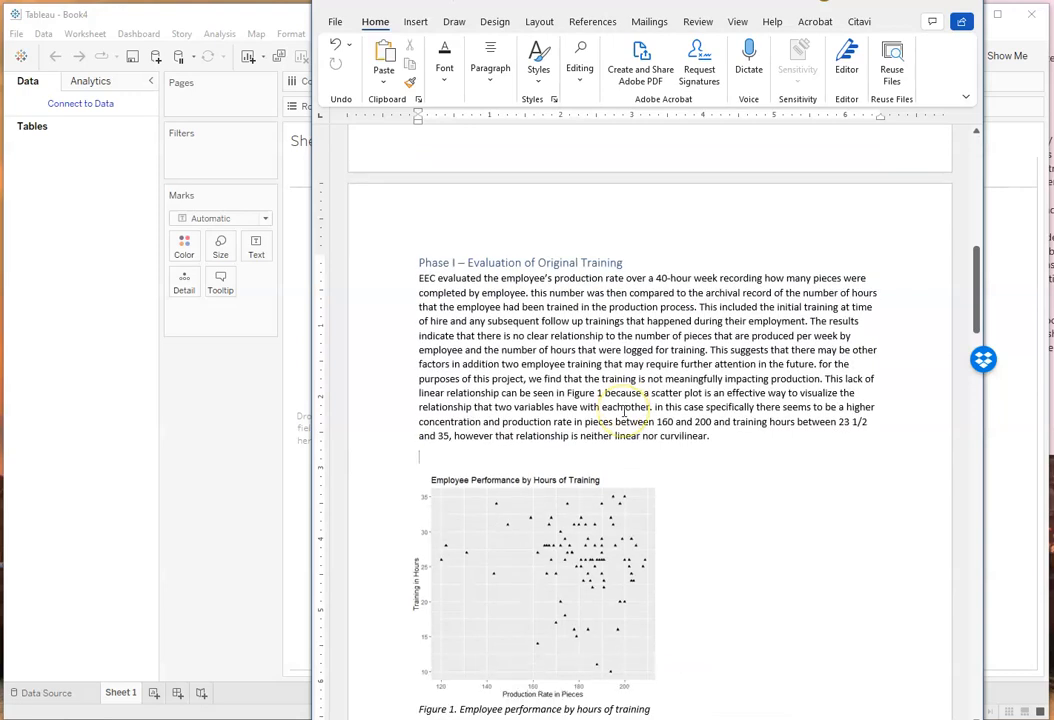
{"action": "scroll", "coordinate": [709, 463], "scroll_direction": "down", "scroll_amount": 3}
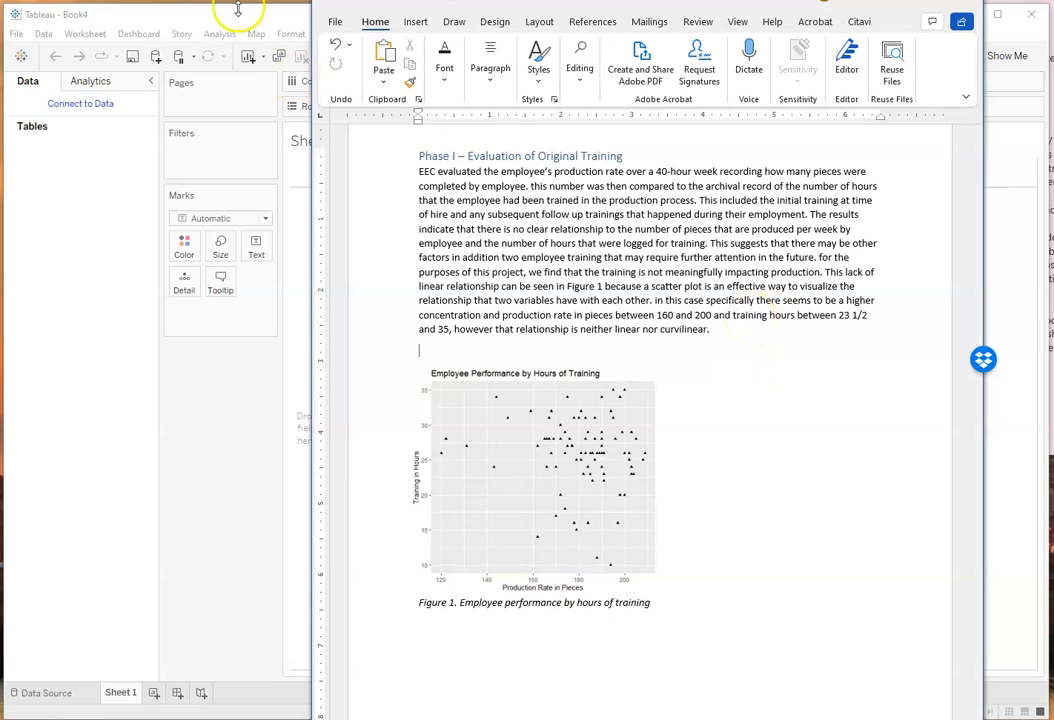
Step: Switch back to Tableau and connect to the Microsoft Excel file sp_data.xlsx
{"action": "left_click", "coordinate": [293, 19]}
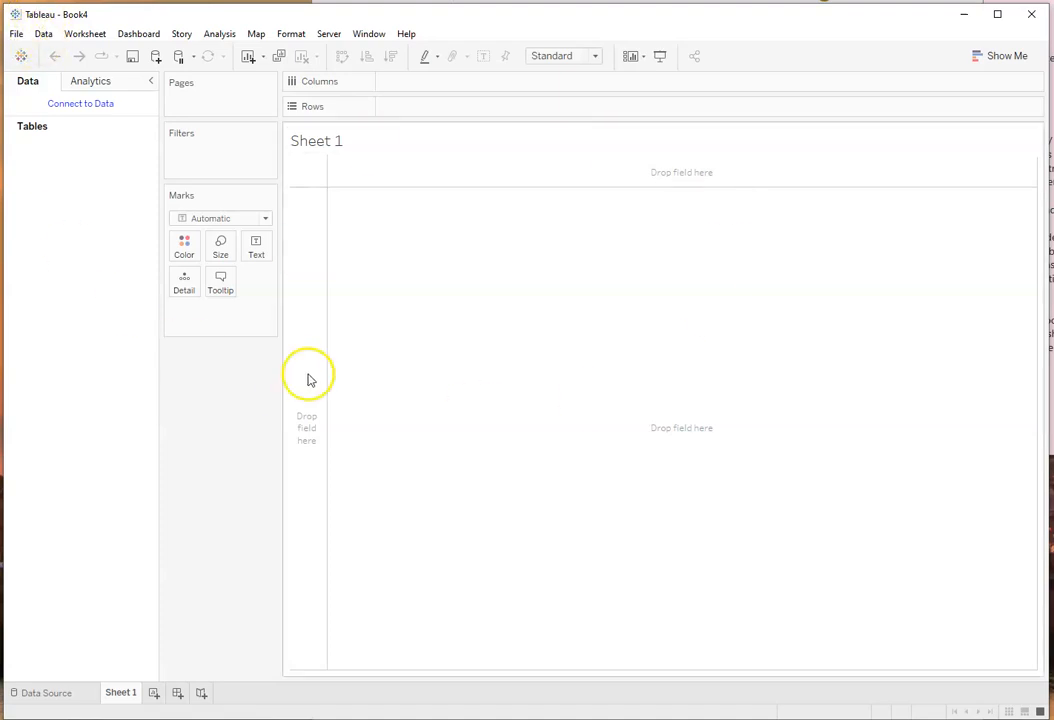
{"action": "left_click", "coordinate": [17, 35]}
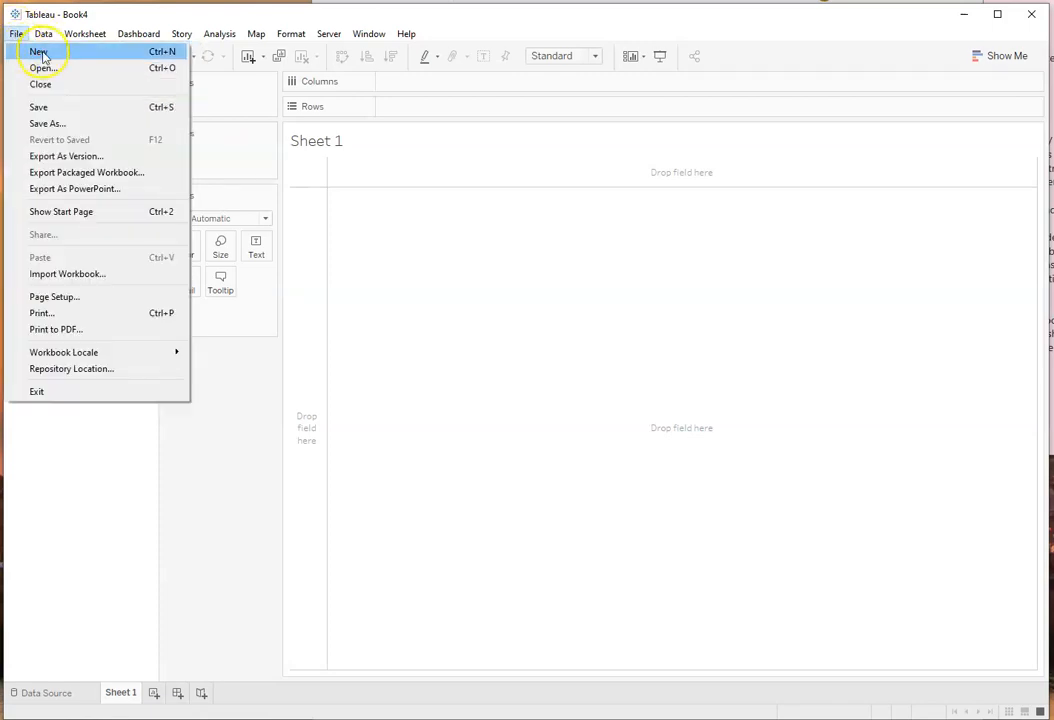
{"action": "left_click", "coordinate": [258, 430]}
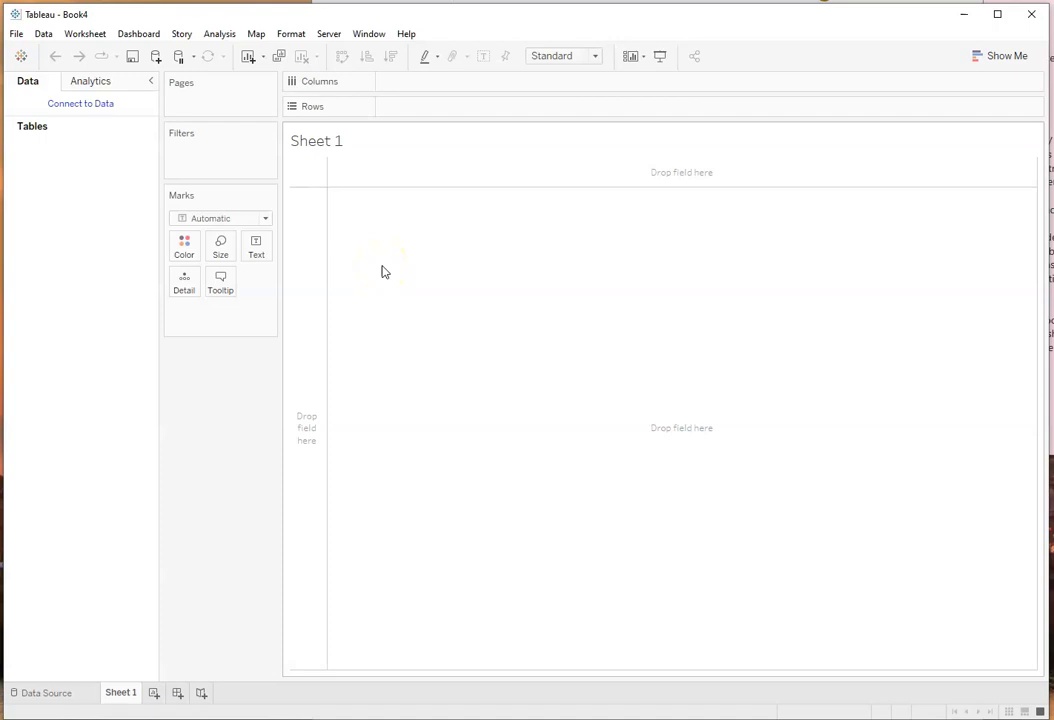
{"action": "left_click", "coordinate": [82, 105]}
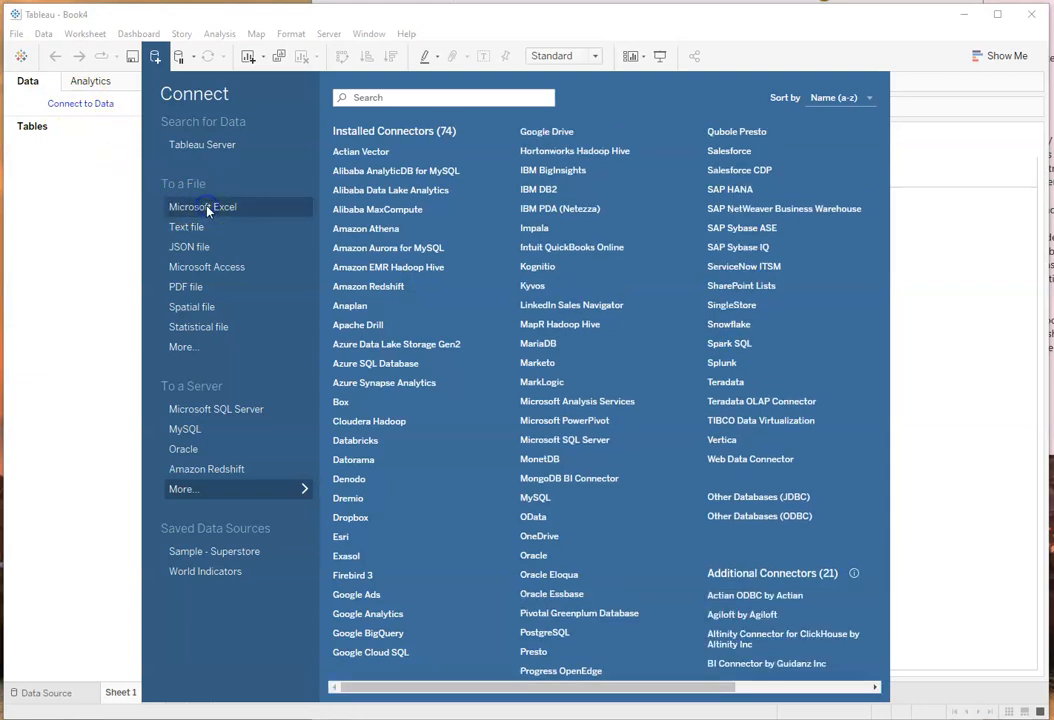
{"action": "left_click", "coordinate": [205, 208]}
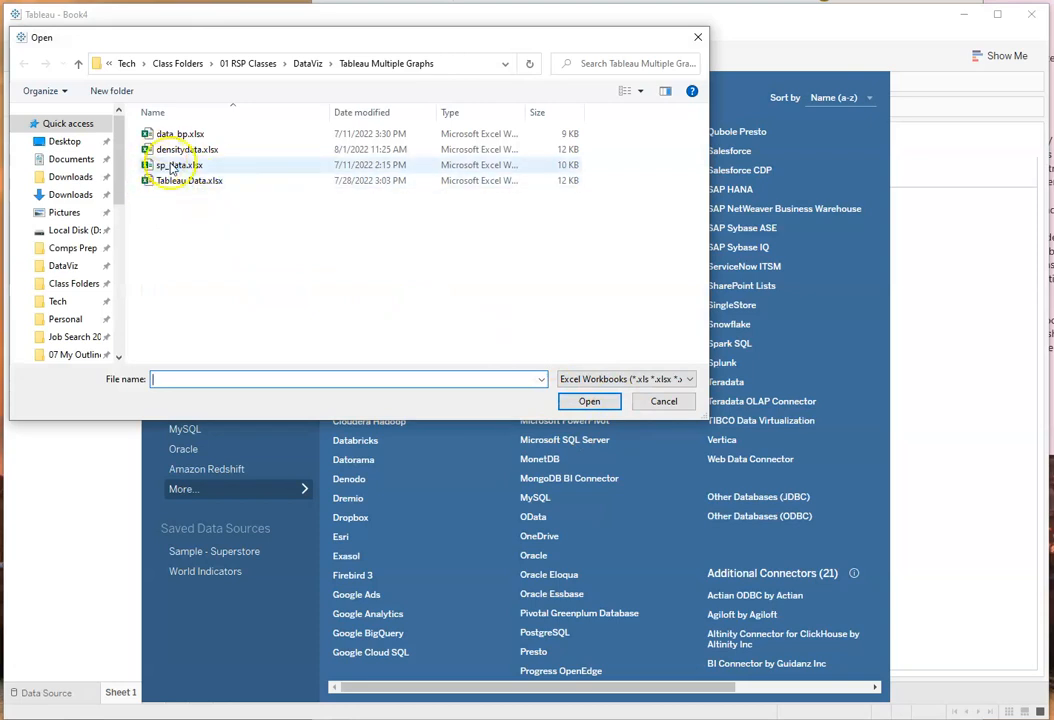
{"action": "left_click", "coordinate": [174, 167]}
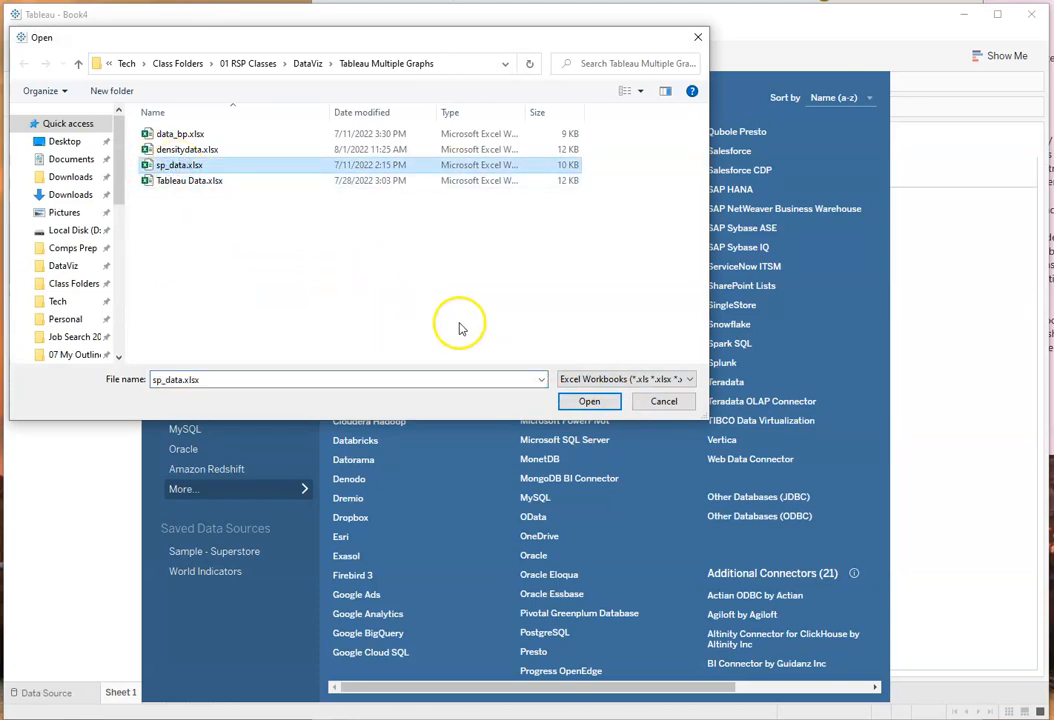
{"action": "left_click", "coordinate": [588, 403]}
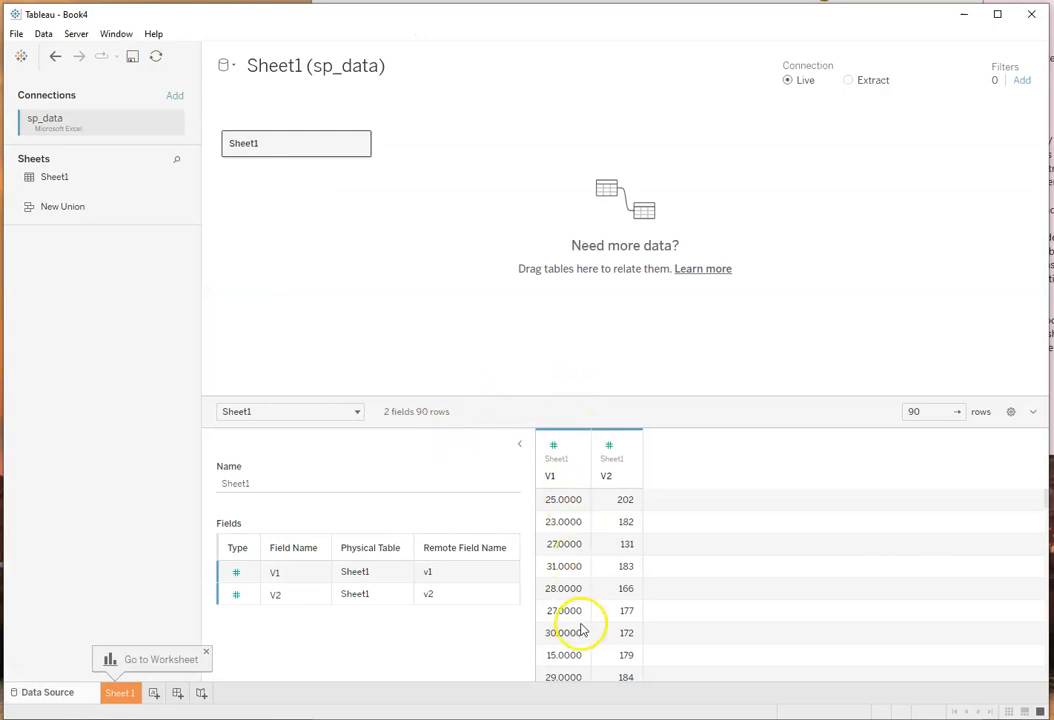
Step: Enlarge the data preview area and change the V1 field's data type to Number (whole)
{"action": "left_click_drag", "start_coordinate": [717, 396], "coordinate": [727, 282]}
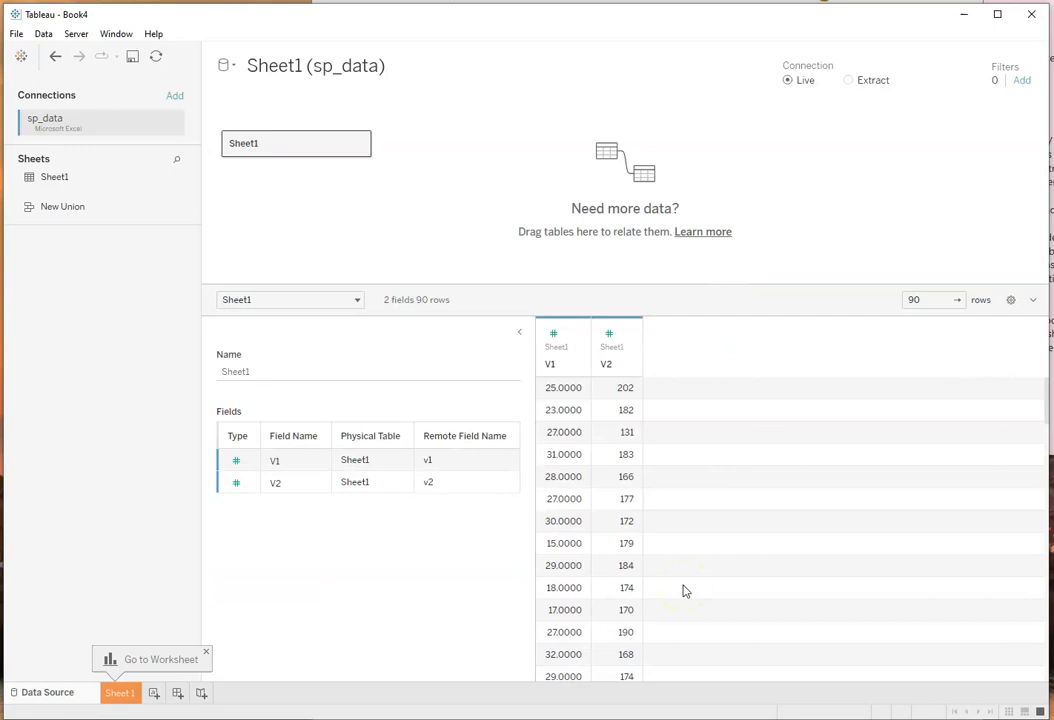
{"action": "left_click", "coordinate": [553, 336]}
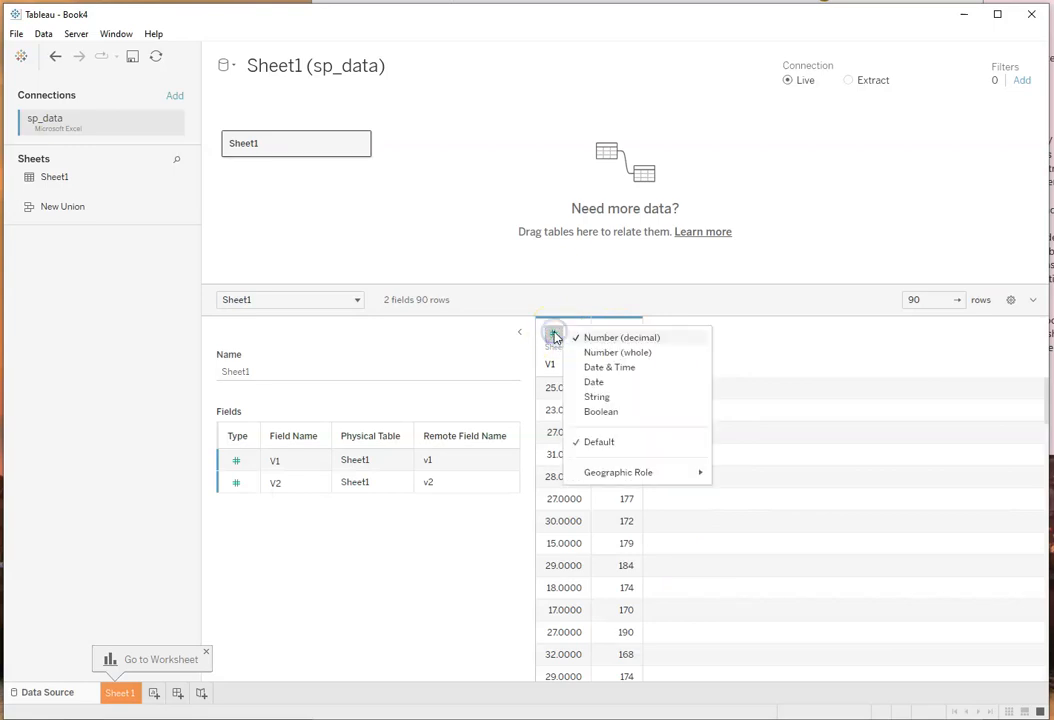
{"action": "left_click", "coordinate": [555, 336]}
{"action": "left_click", "coordinate": [574, 335]}
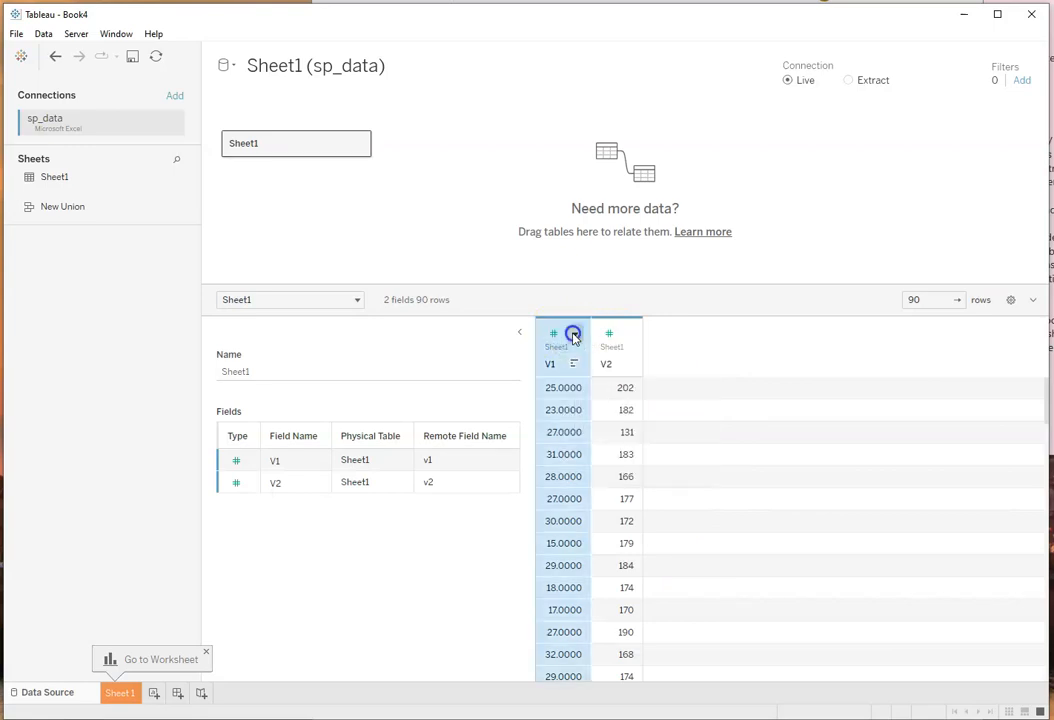
{"action": "left_click", "coordinate": [551, 336]}
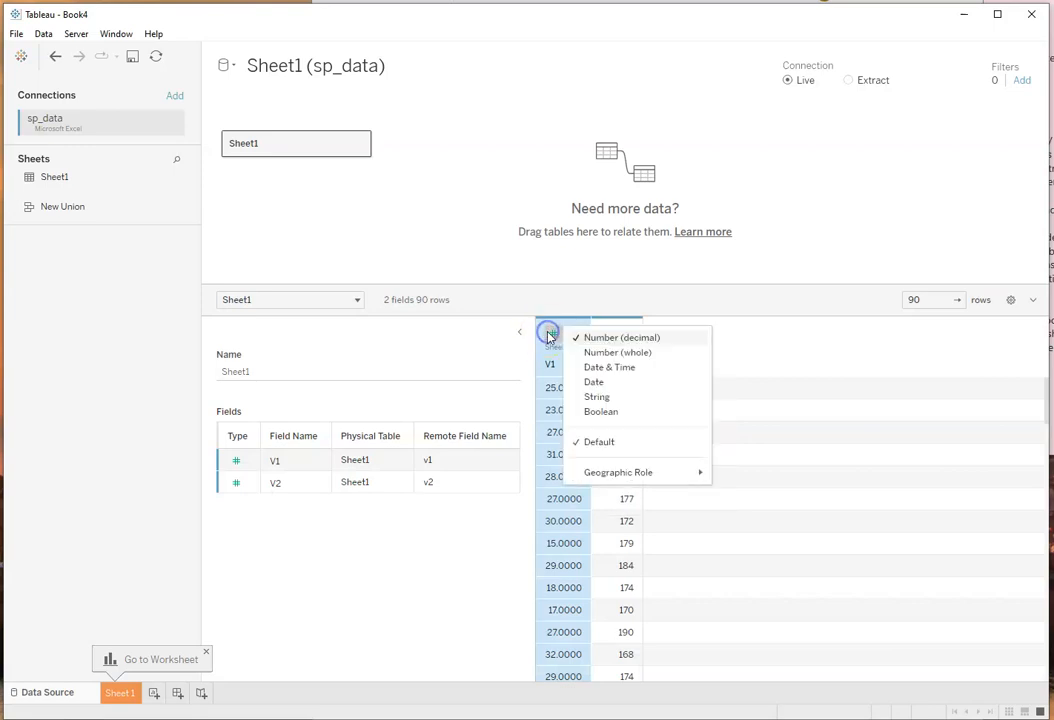
{"action": "left_click", "coordinate": [620, 352]}
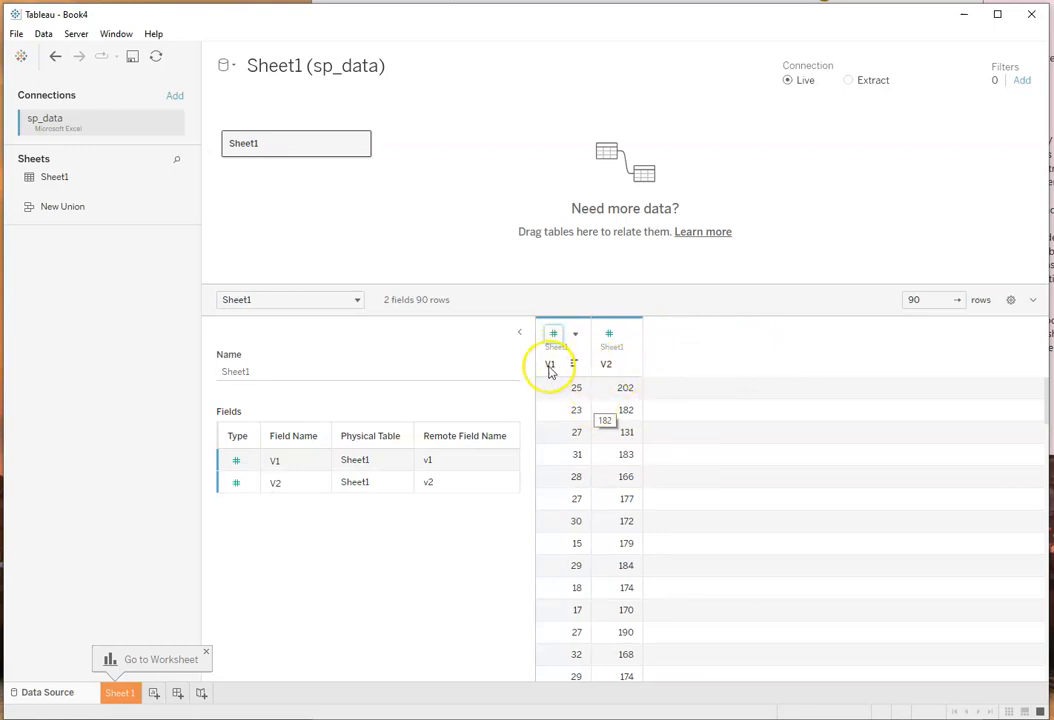
Step: Rename the V2 field as "Production Rate in Peices"
{"action": "left_click", "coordinate": [627, 334]}
{"action": "left_click", "coordinate": [662, 338]}
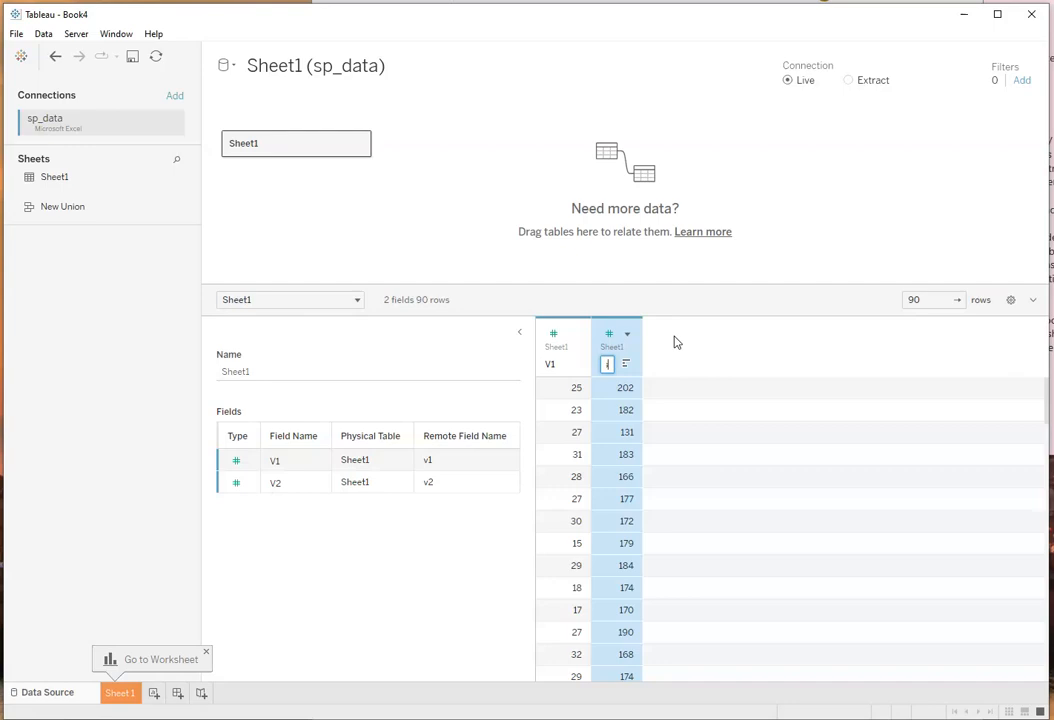
{"action": "key", "text": "Return"}
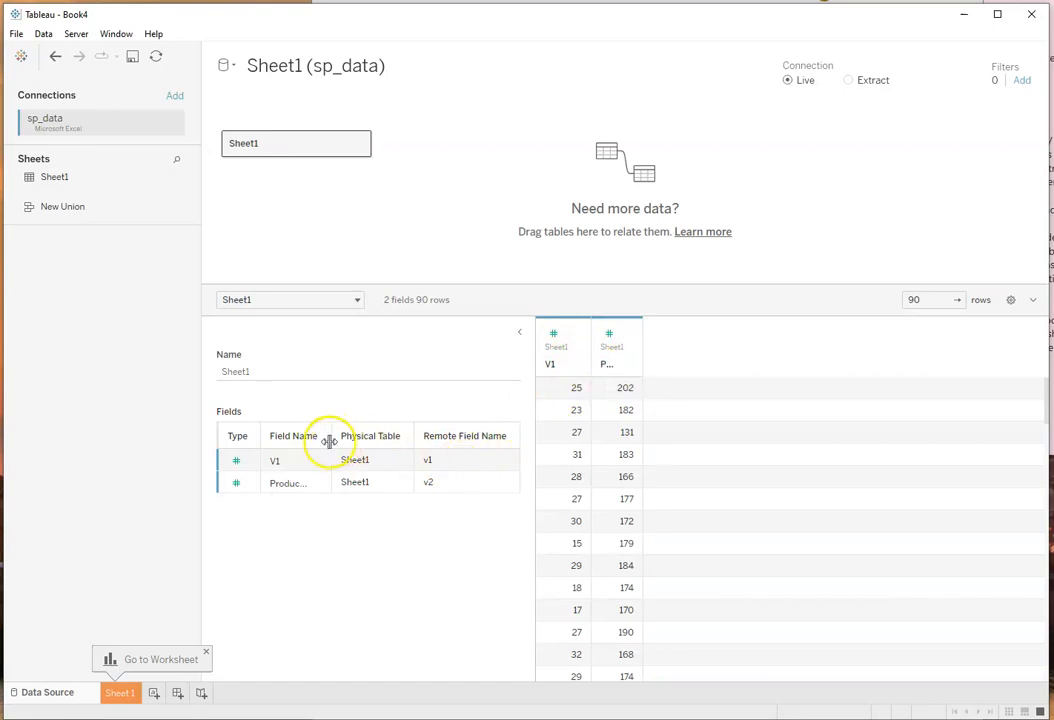
Step: Widen the Field Name column in the metadata grid and rename the V1 field as "Training in Hours"
{"action": "left_click_drag", "start_coordinate": [330, 440], "coordinate": [461, 444]}
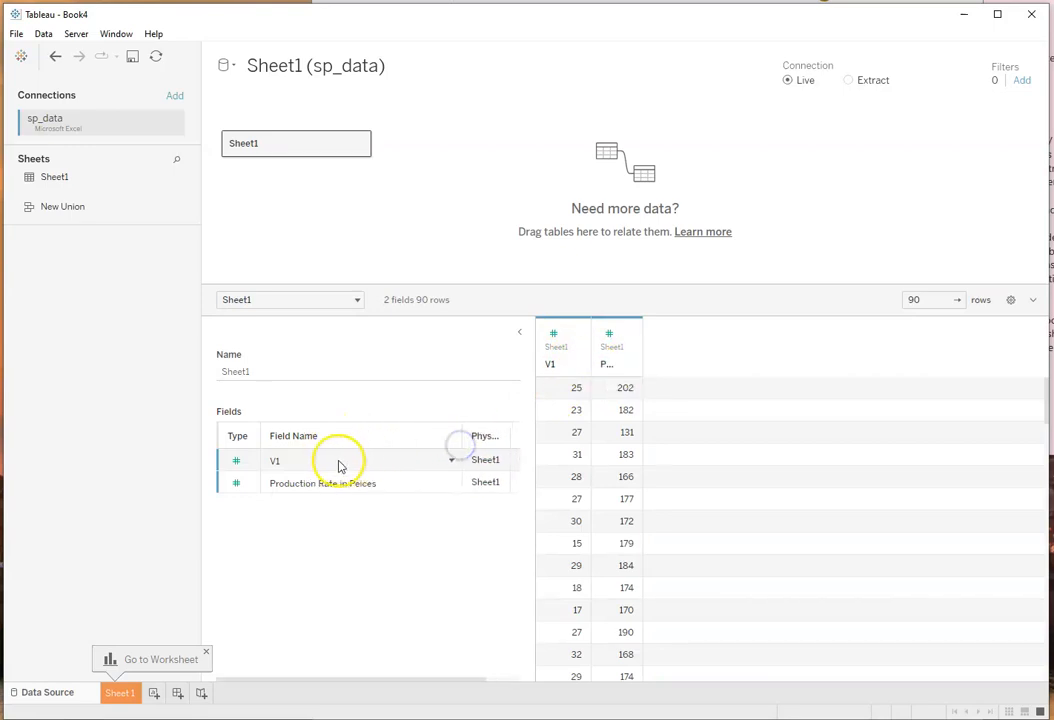
{"action": "left_click", "coordinate": [452, 462]}
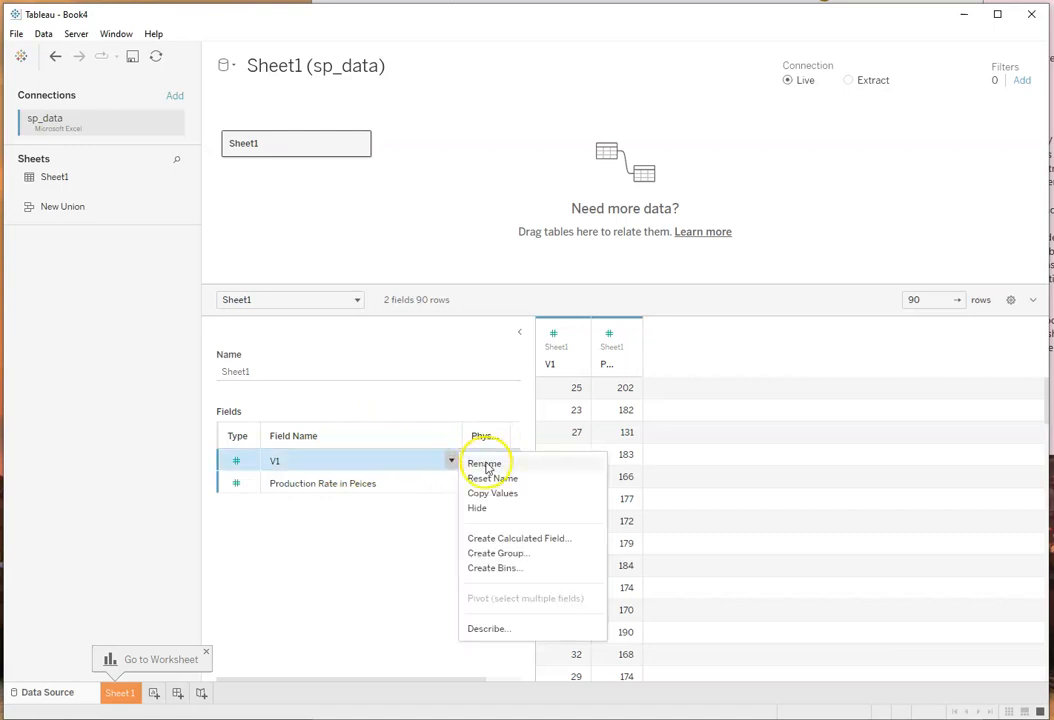
{"action": "left_click", "coordinate": [485, 464]}
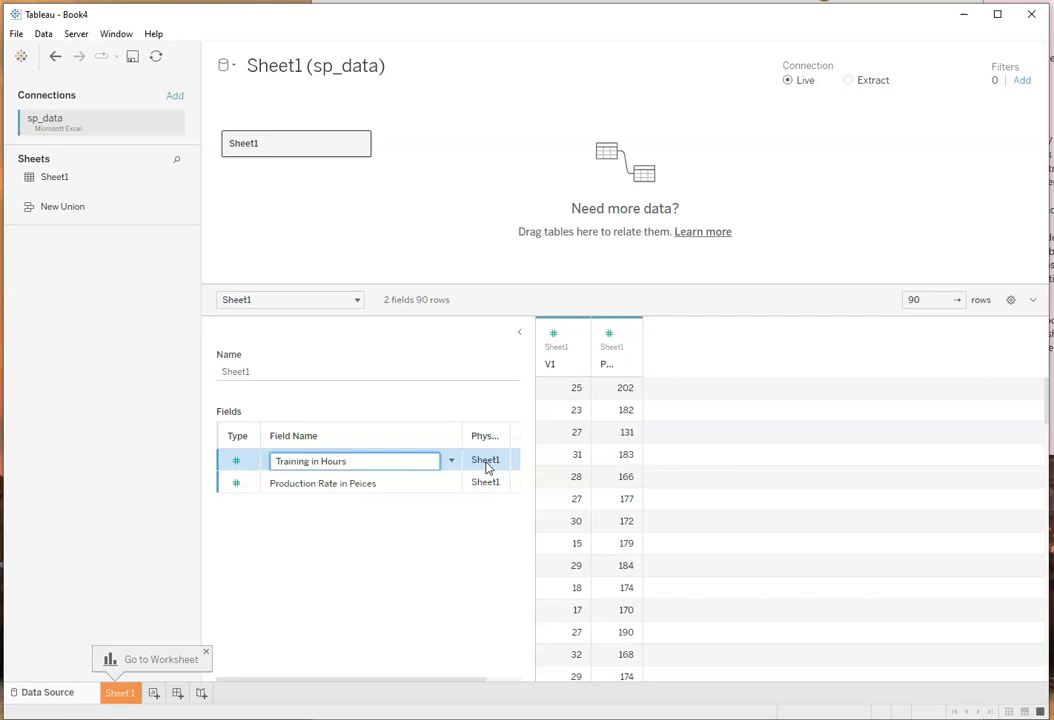
{"action": "key", "text": "Return"}
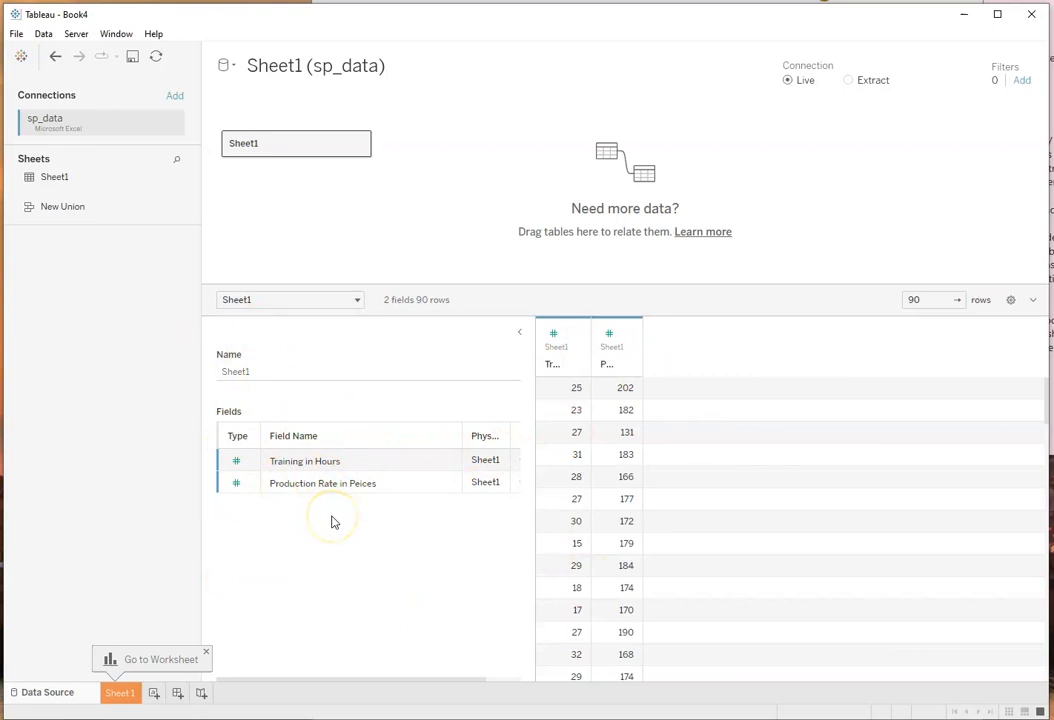
Step: Go to the Sheet 1 worksheet and rename it as "Employee Performance"
{"action": "left_click", "coordinate": [119, 693]}
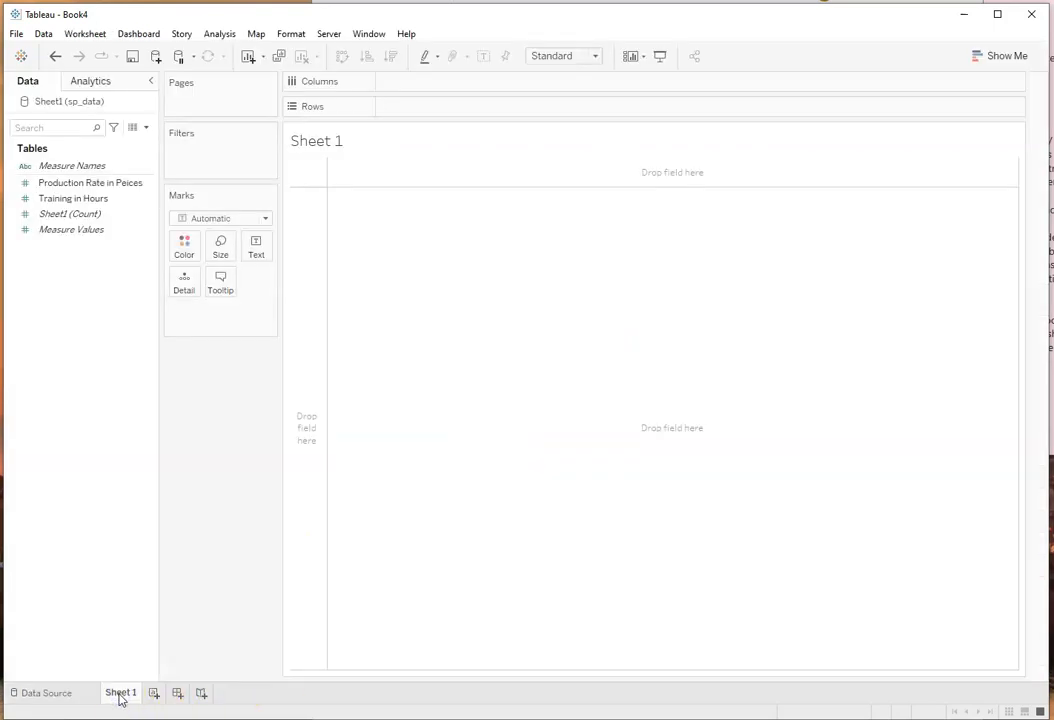
{"action": "right_click", "coordinate": [122, 693]}
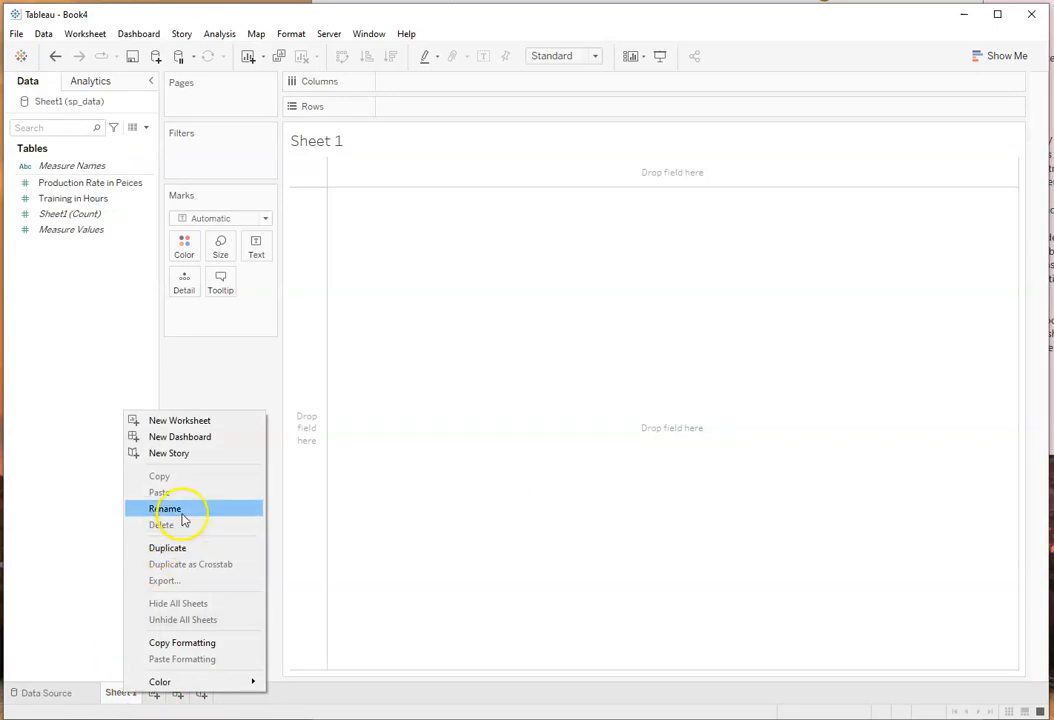
{"action": "left_click", "coordinate": [165, 509]}
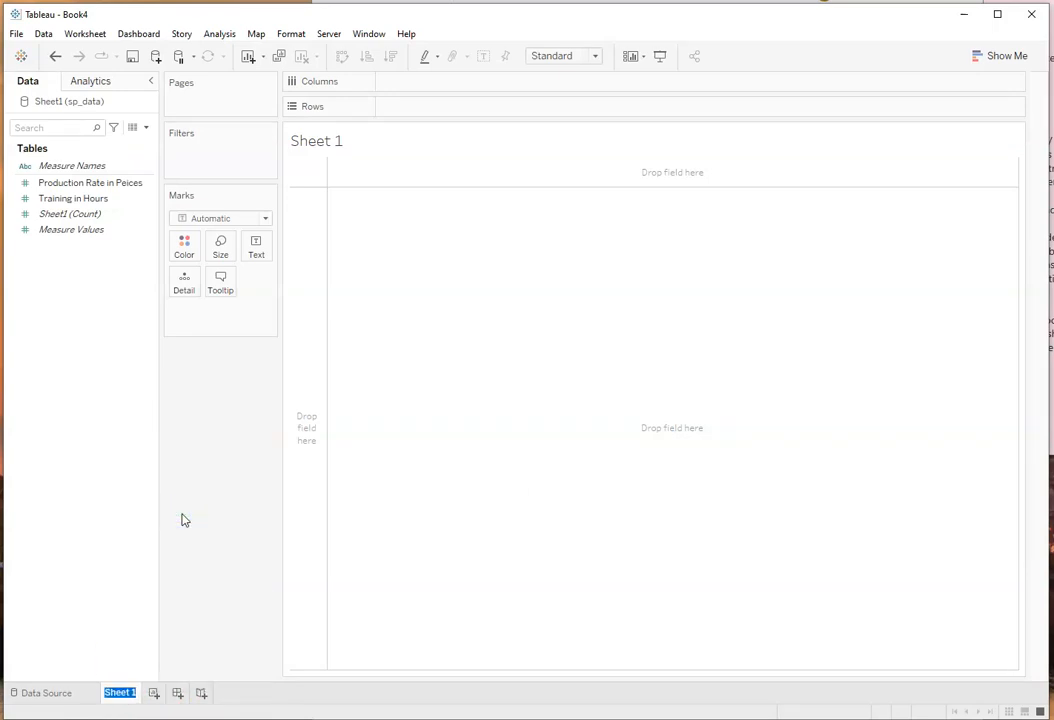
{"action": "type", "text": "Employy"}
{"action": "key", "text": "BackSpace"}
{"action": "type", "text": "ee Perfo"}
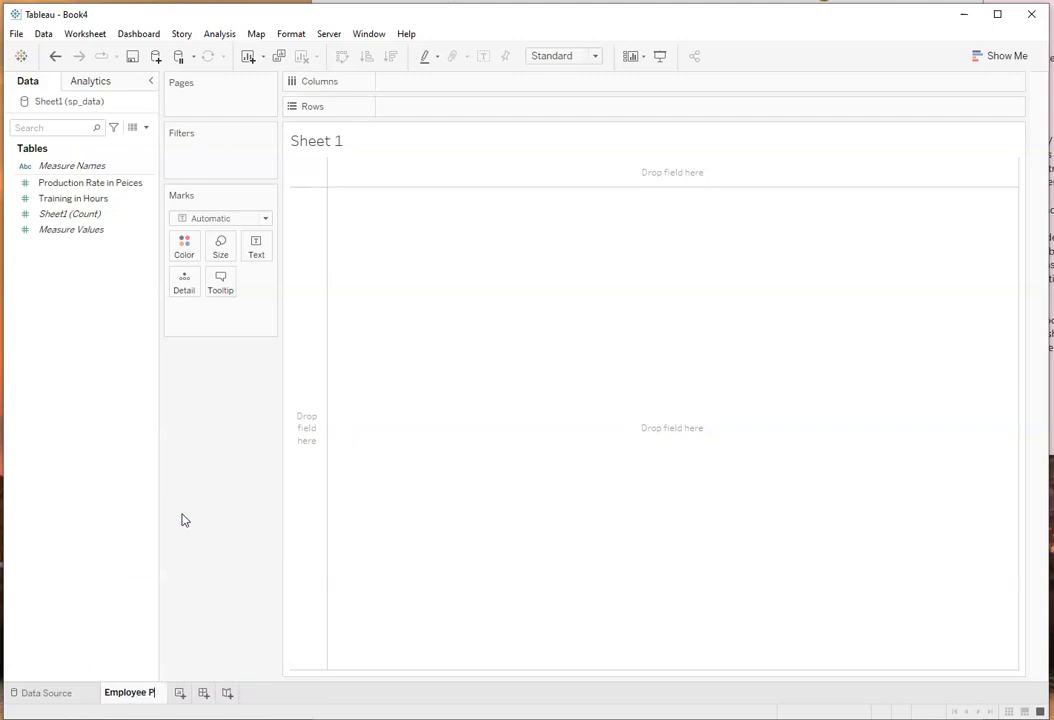
{"action": "type", "text": "ce"}
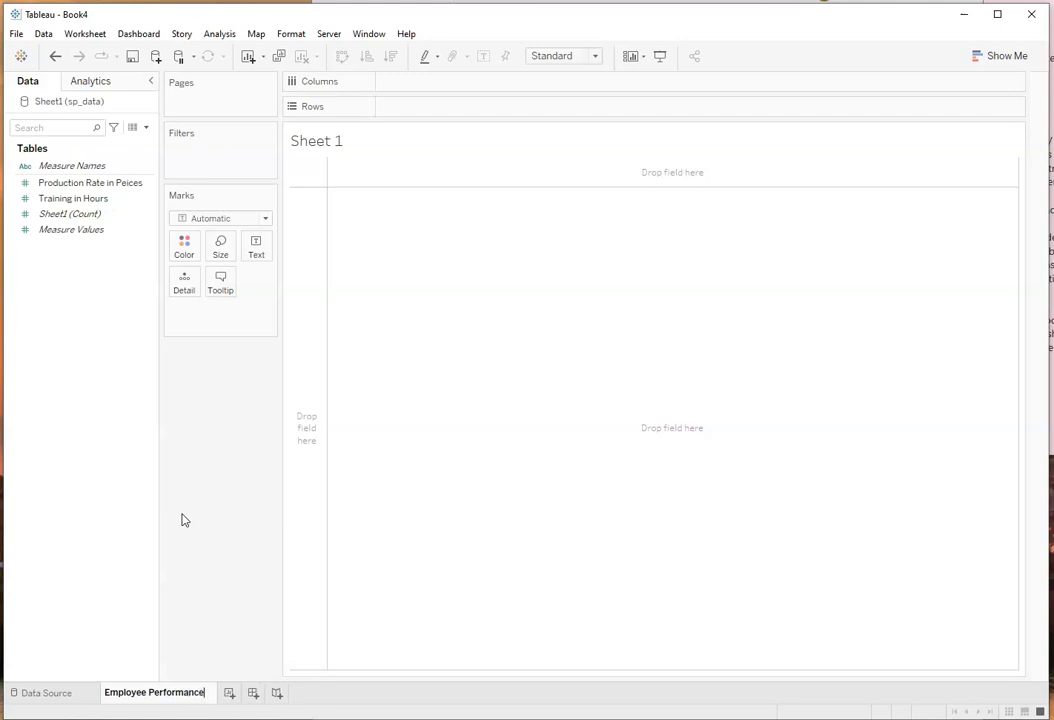
{"action": "left_click", "coordinate": [353, 505]}
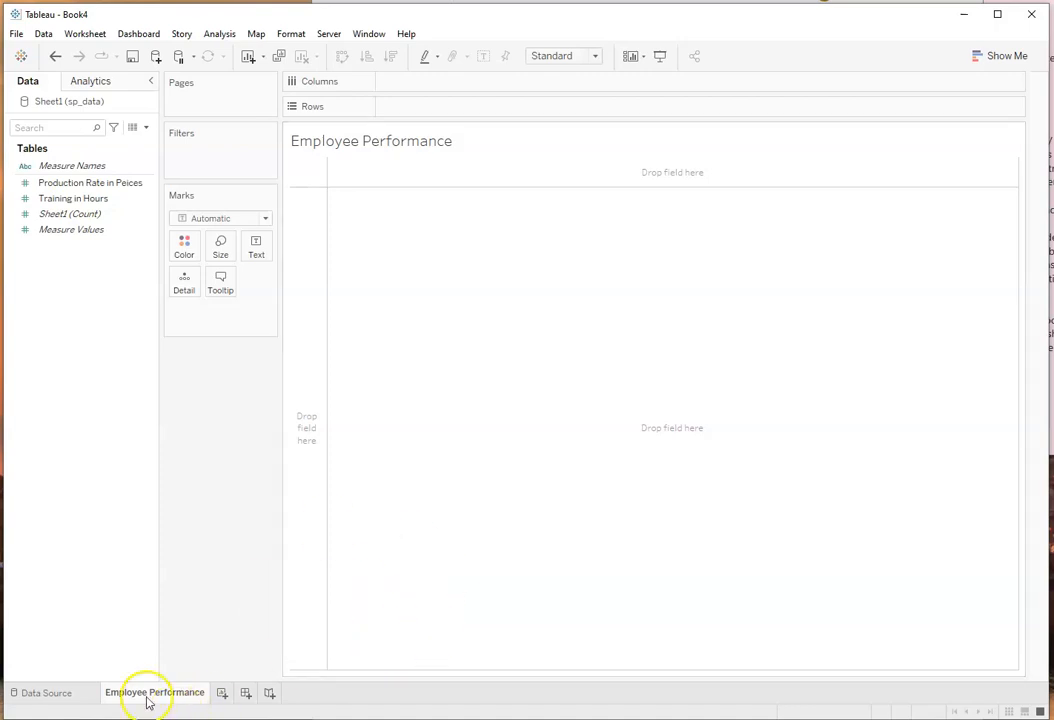
Step: Place the Production Rate in Peices field on the Columns shelf of the Employee Performance worksheet
{"action": "mouse_move", "coordinate": [165, 698]}
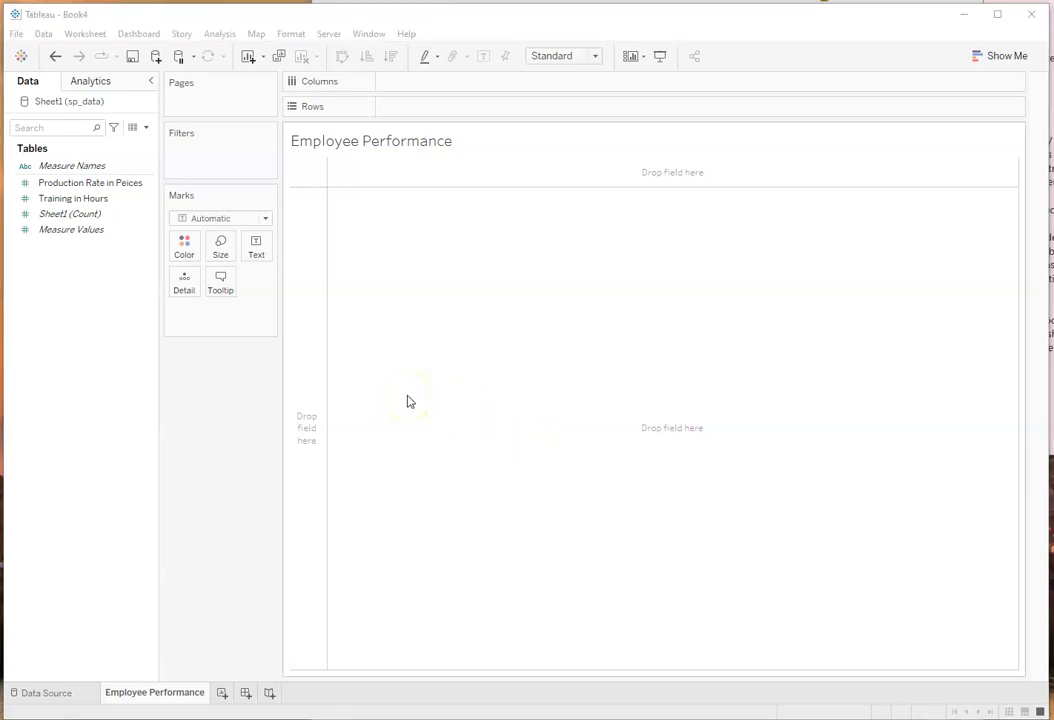
{"action": "left_click", "coordinate": [126, 230]}
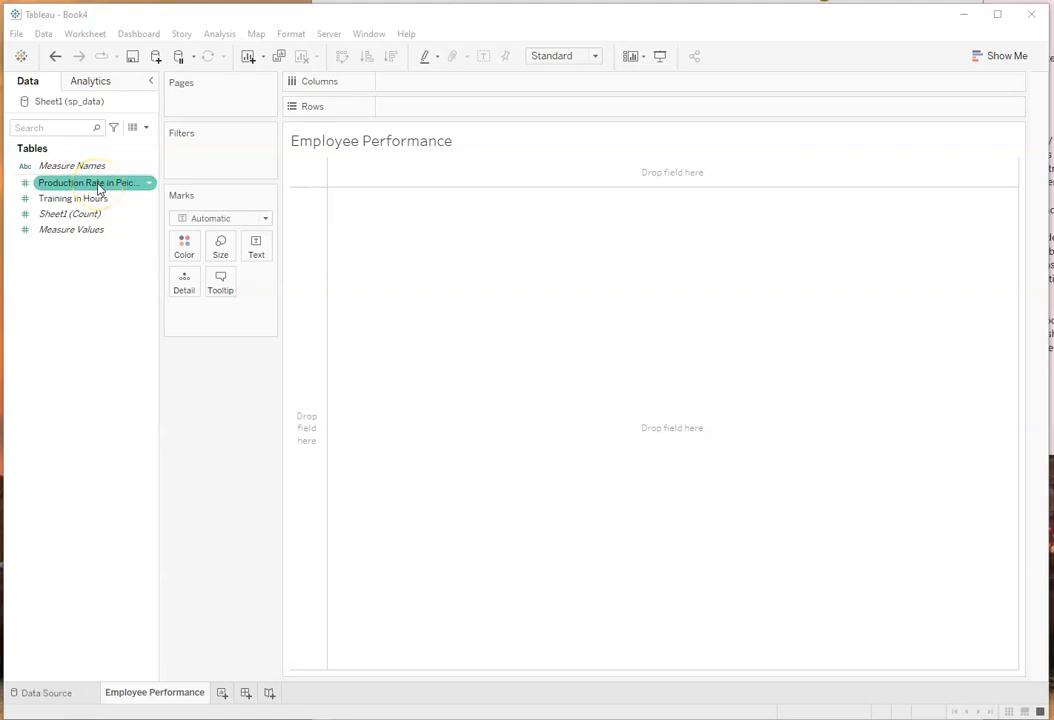
{"action": "left_click_drag", "start_coordinate": [100, 190], "coordinate": [445, 84]}
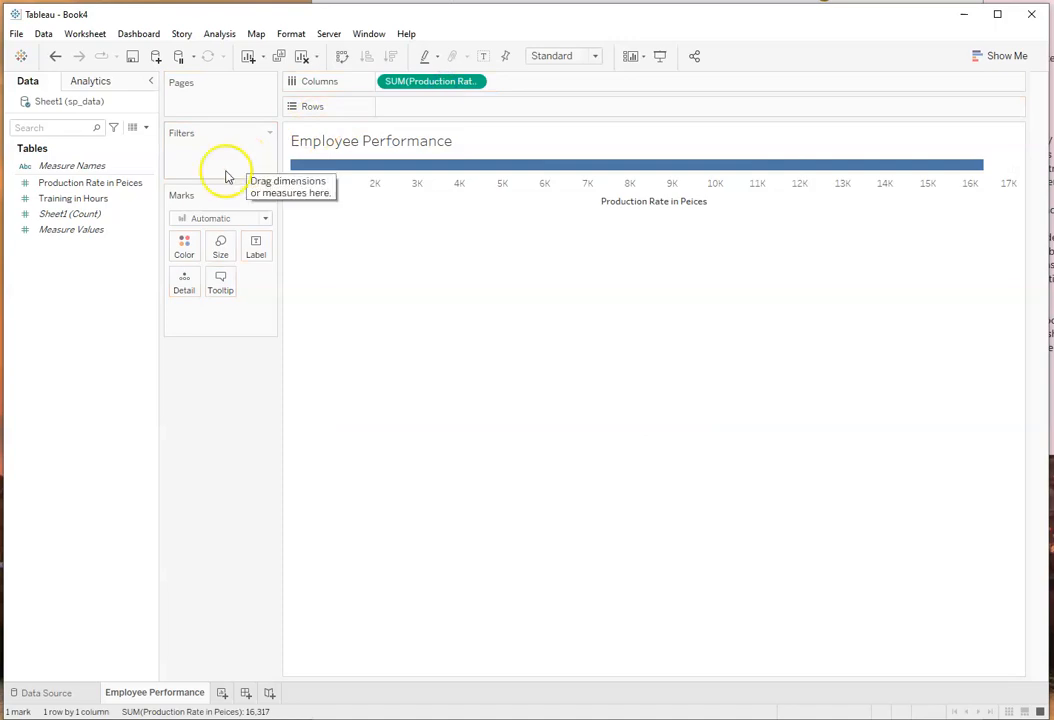
Step: Place the Training in Hours field on the Rows shelf and set both shelf fields to Dimension
{"action": "left_click_drag", "start_coordinate": [64, 199], "coordinate": [424, 118]}
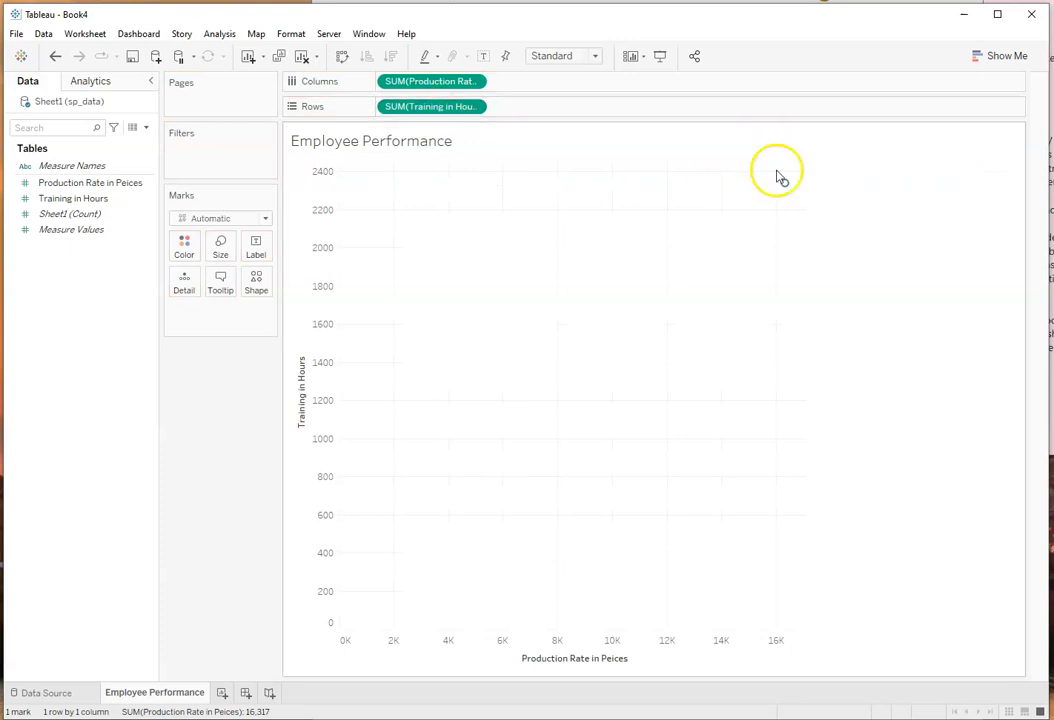
{"action": "mouse_move", "coordinate": [785, 183]}
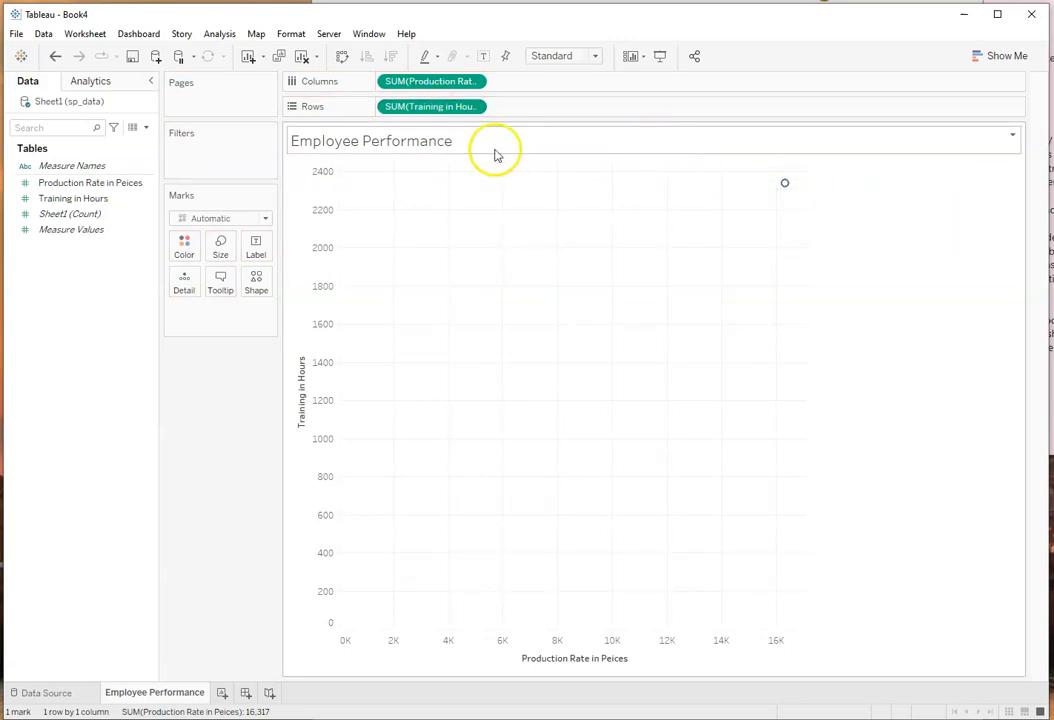
{"action": "left_click", "coordinate": [475, 82]}
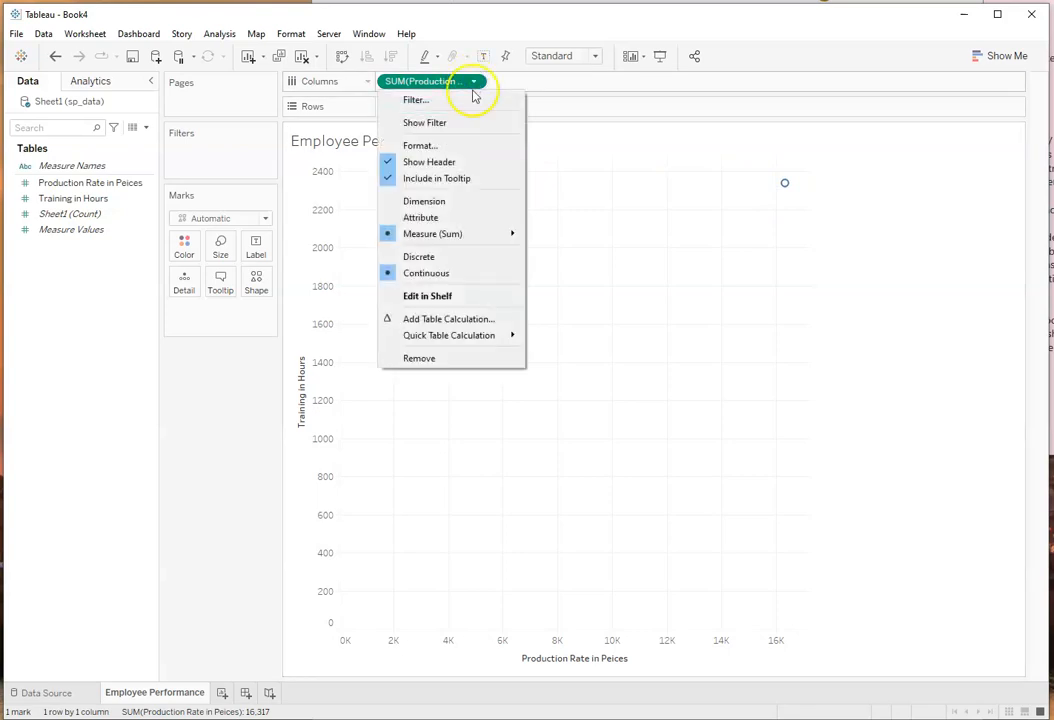
{"action": "left_click", "coordinate": [424, 201]}
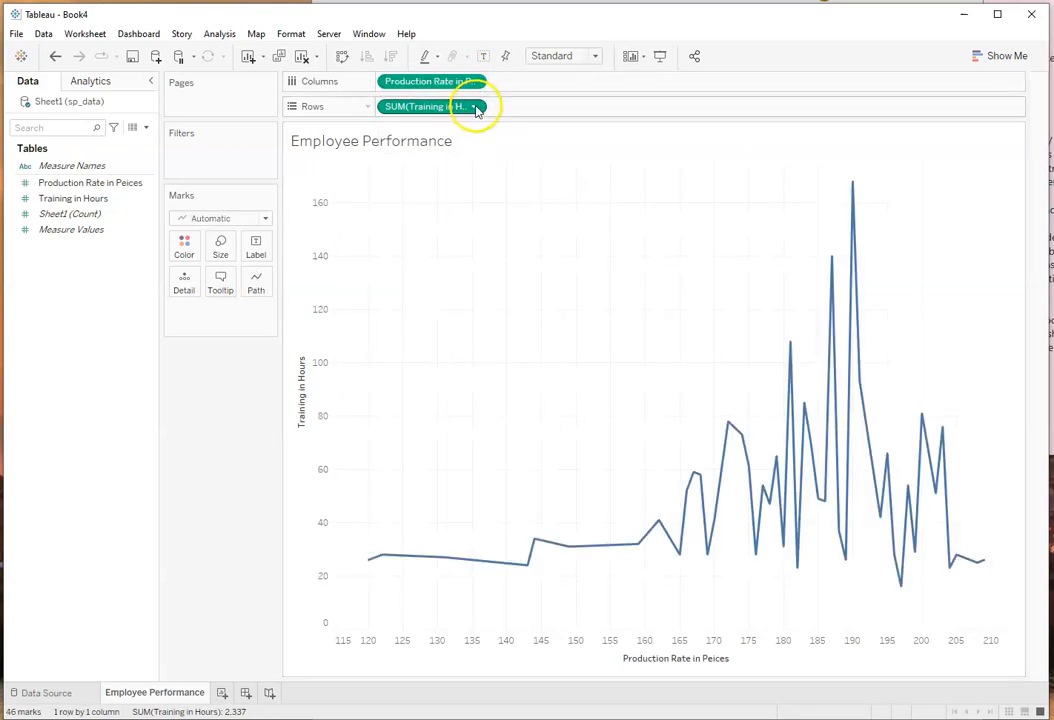
{"action": "left_click", "coordinate": [476, 107]}
{"action": "left_click", "coordinate": [459, 227]}
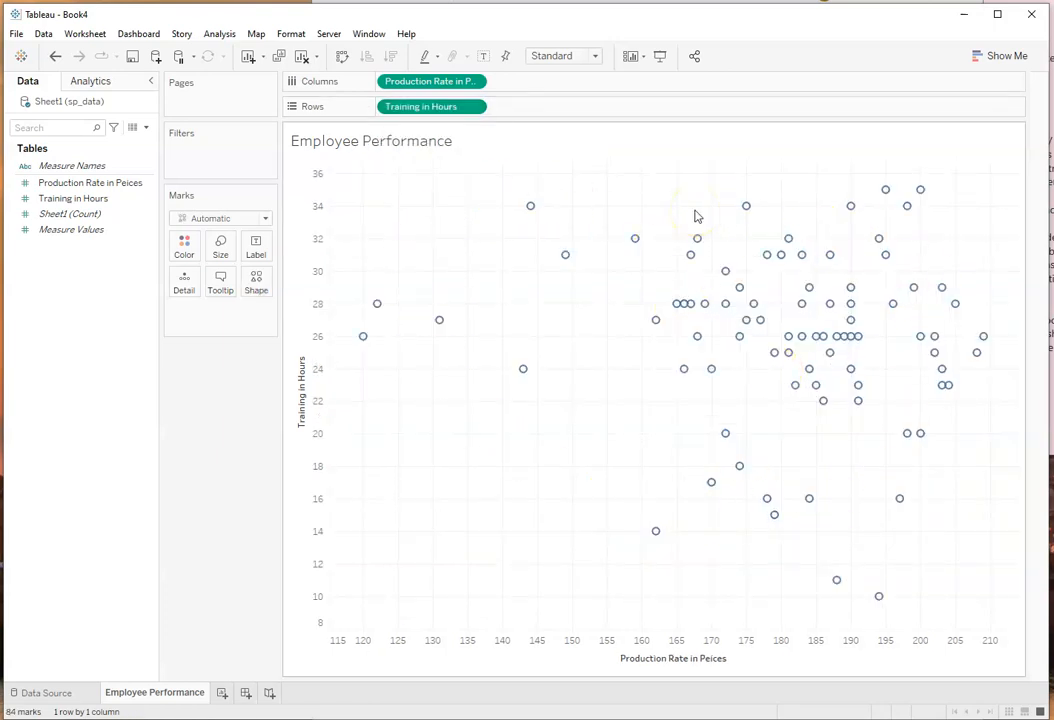
{"action": "mouse_move", "coordinate": [566, 258]}
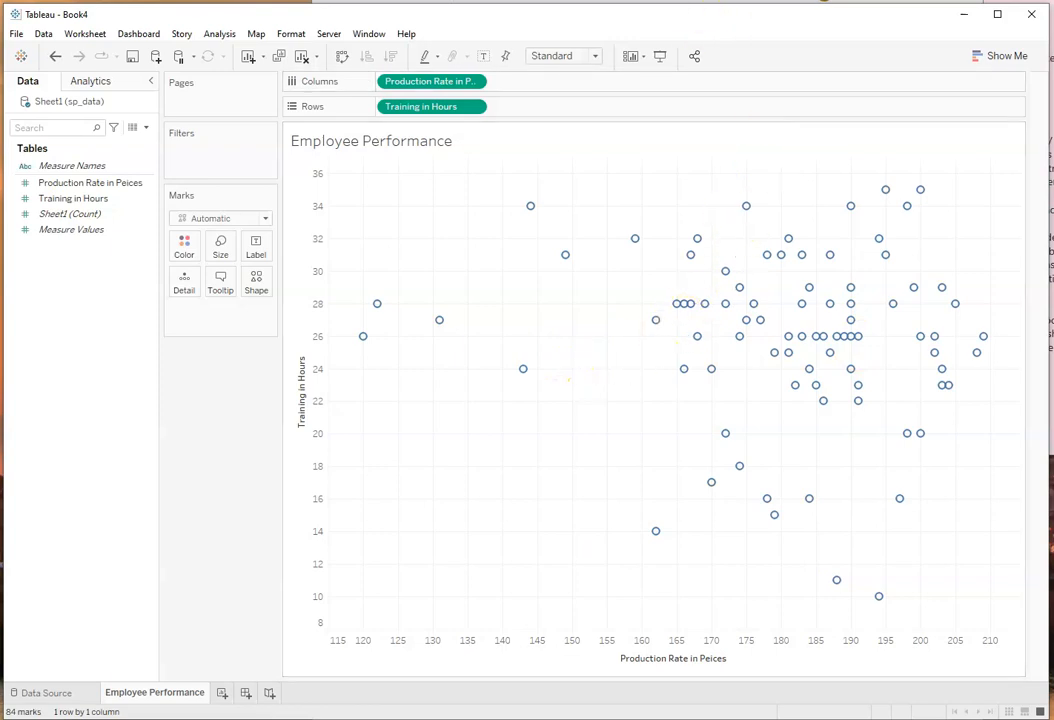
Step: Switch to the Word report, enlarge the Figure 1 scatter plot picture, and return to Tableau
{"action": "key", "text": "alt+Tab"}
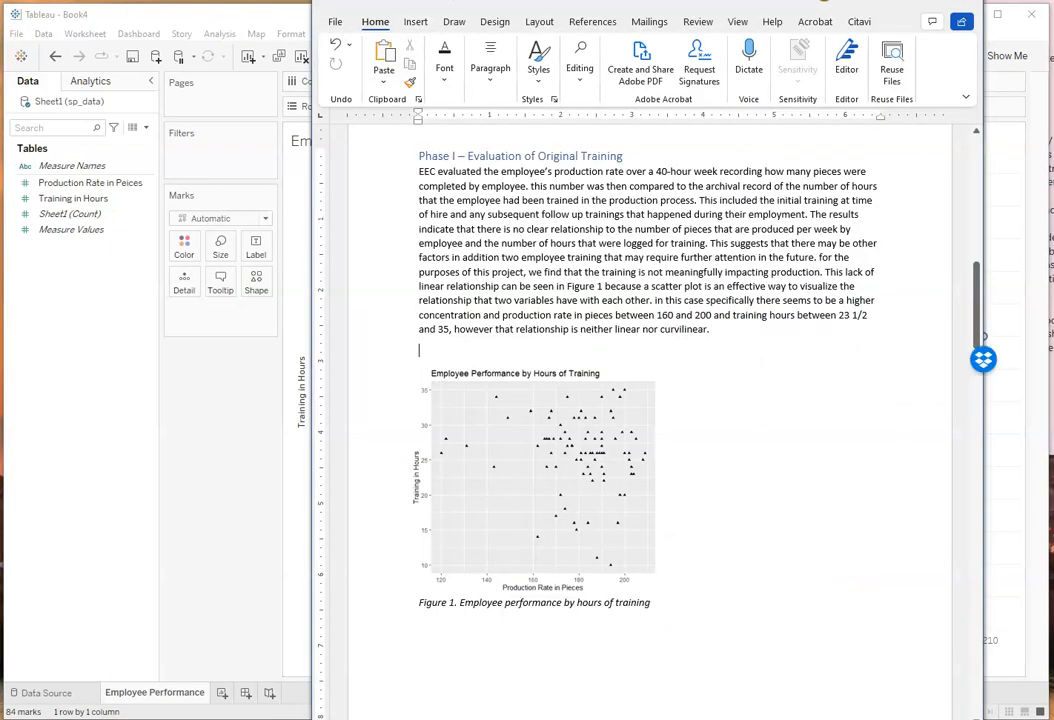
{"action": "left_click", "coordinate": [577, 533]}
{"action": "left_click_drag", "start_coordinate": [657, 602], "coordinate": [726, 622]}
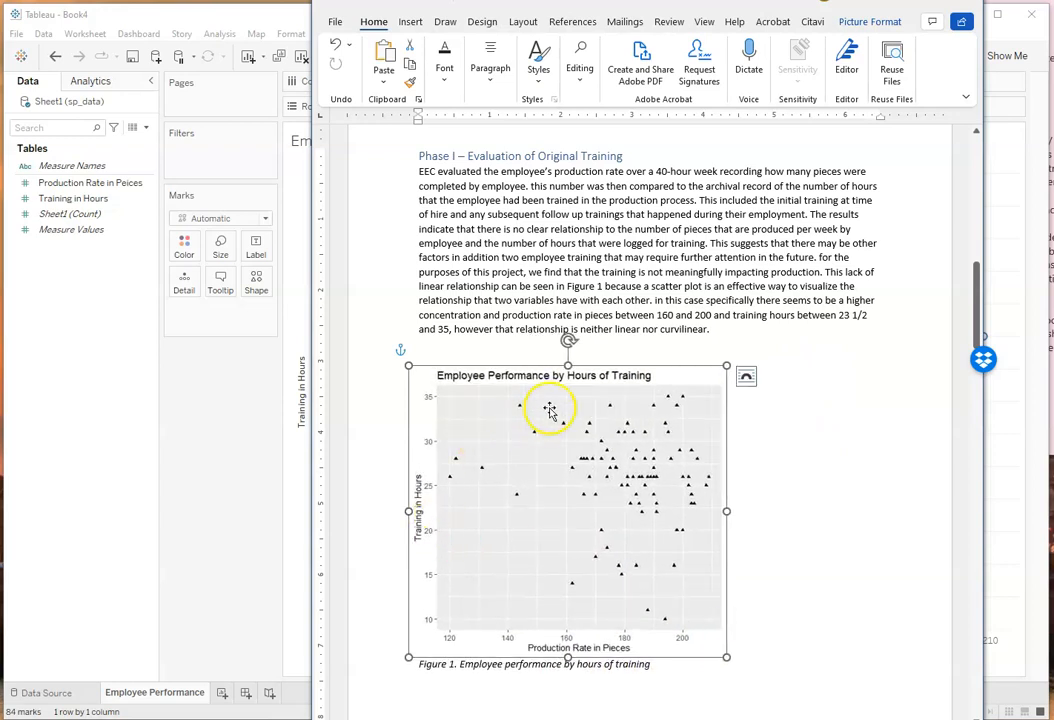
{"action": "left_click", "coordinate": [289, 468]}
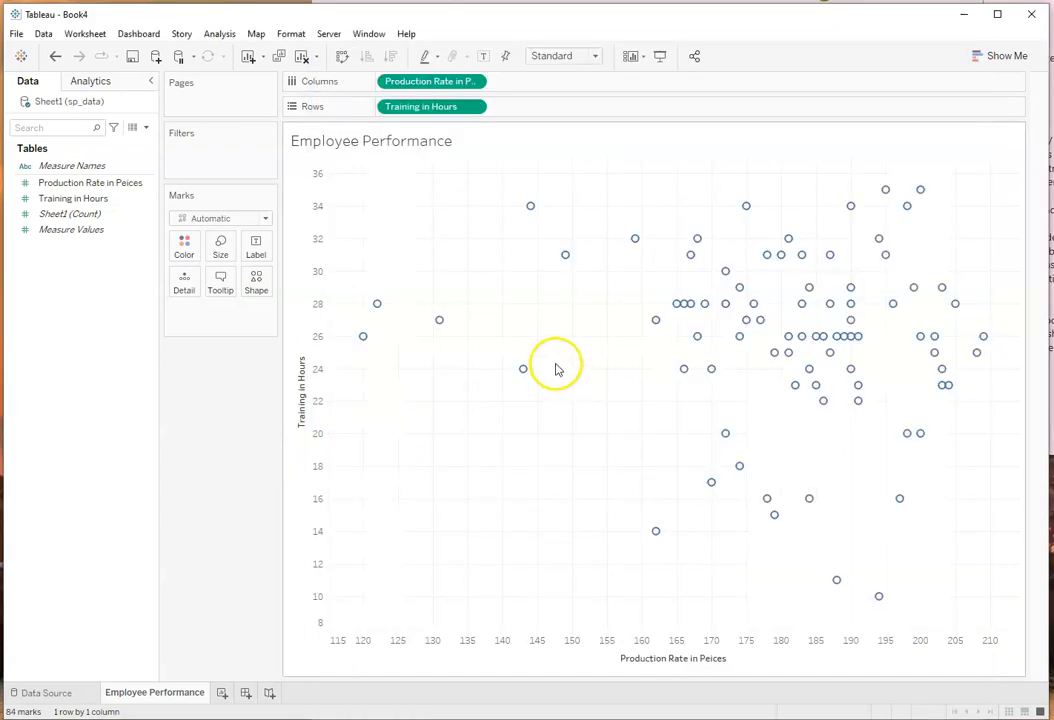
Step: Change the scatter plot's mark shape to a filled upward-pointing triangle
{"action": "left_click", "coordinate": [220, 250]}
{"action": "left_click", "coordinate": [220, 255]}
{"action": "left_click", "coordinate": [258, 284]}
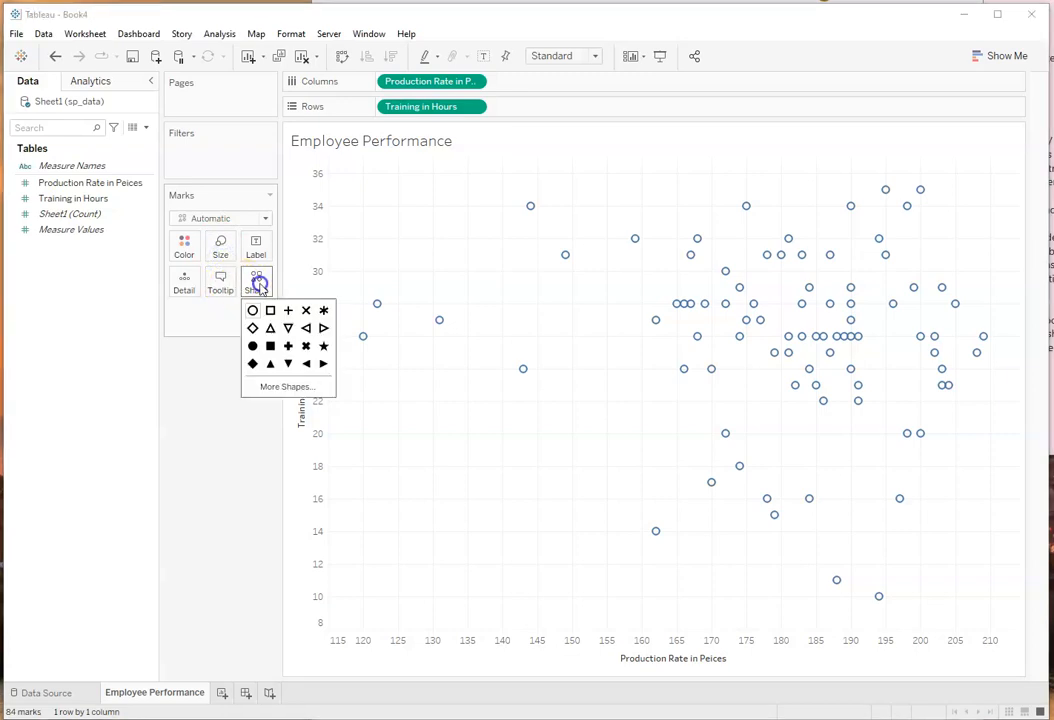
{"action": "left_click", "coordinate": [270, 364]}
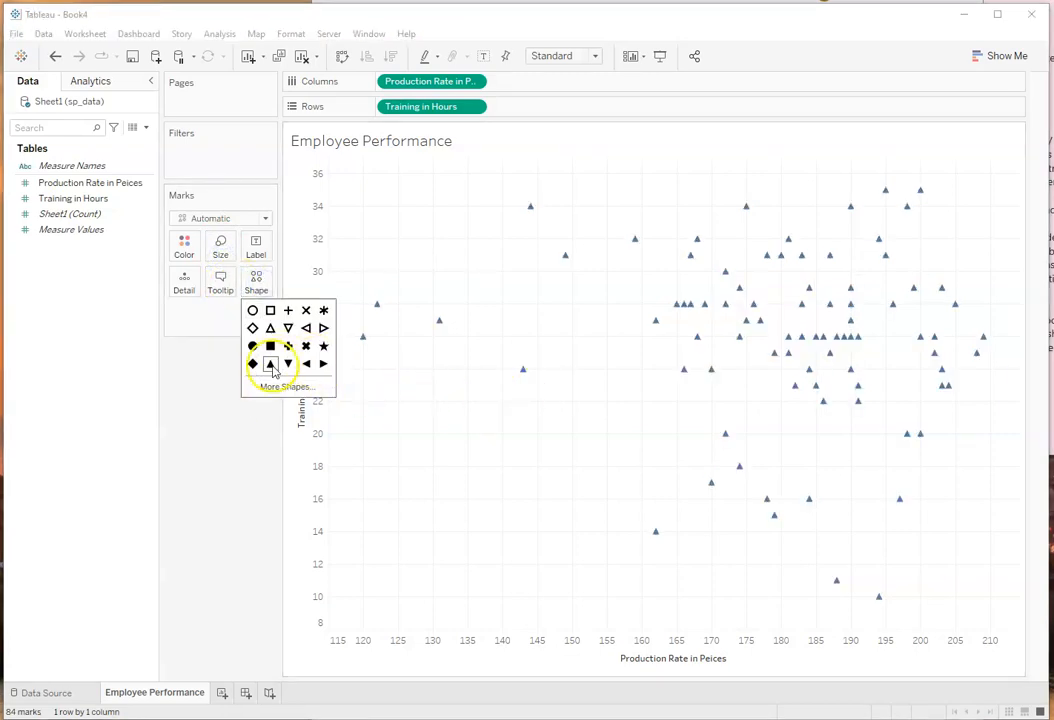
Step: Set the colour of the triangle marks to black
{"action": "left_click", "coordinate": [185, 245]}
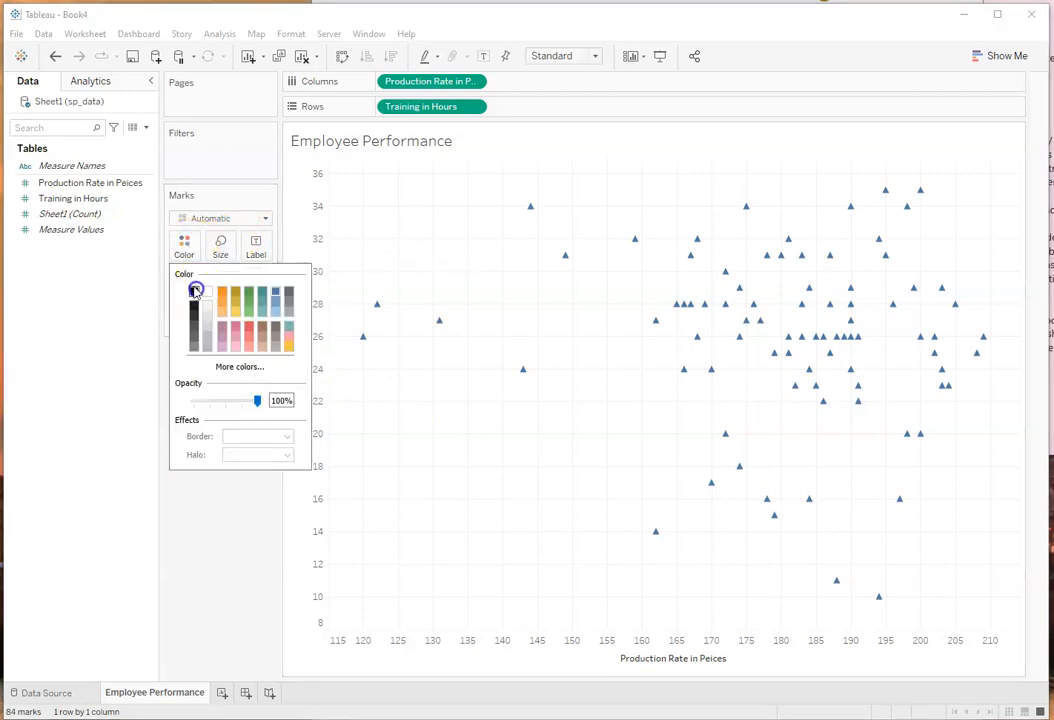
{"action": "left_click", "coordinate": [195, 290]}
{"action": "left_click", "coordinate": [552, 387]}
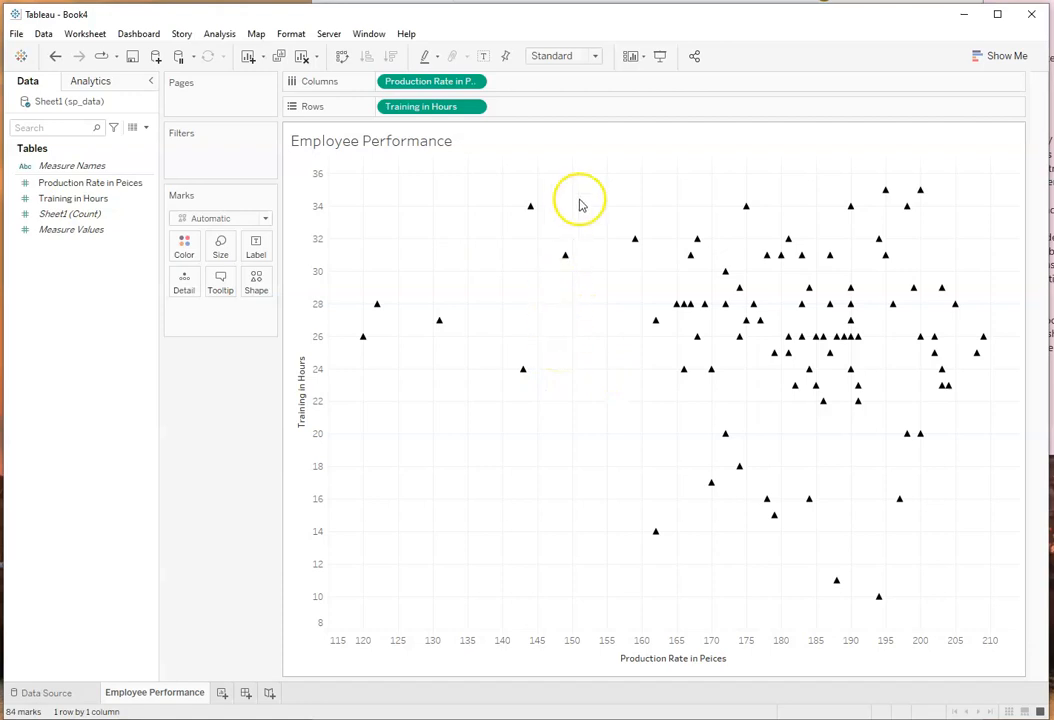
Step: Check the Figure 1 scatter plot in the Word report for comparison and return to Tableau
{"action": "left_click", "coordinate": [620, 2]}
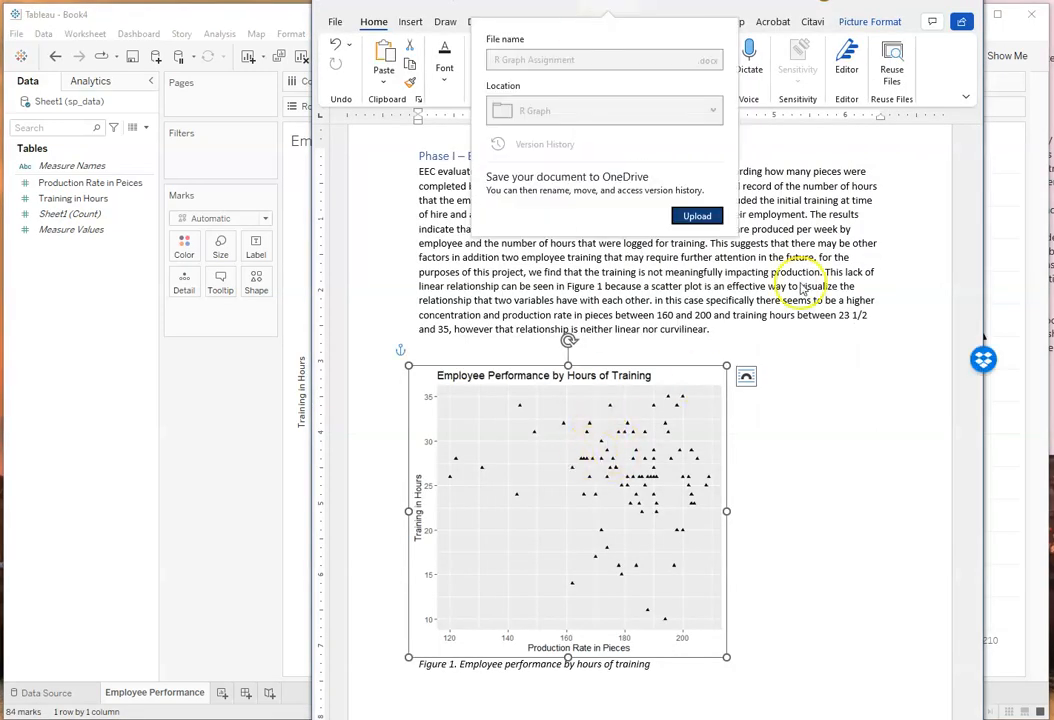
{"action": "left_click", "coordinate": [824, 344]}
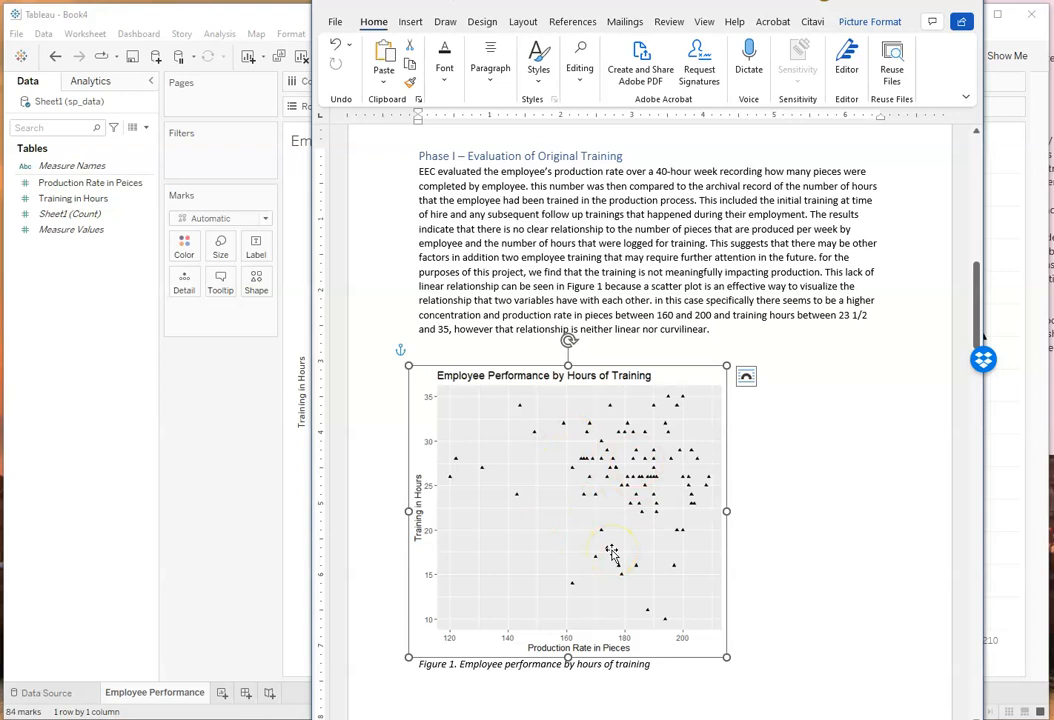
{"action": "left_click", "coordinate": [276, 372]}
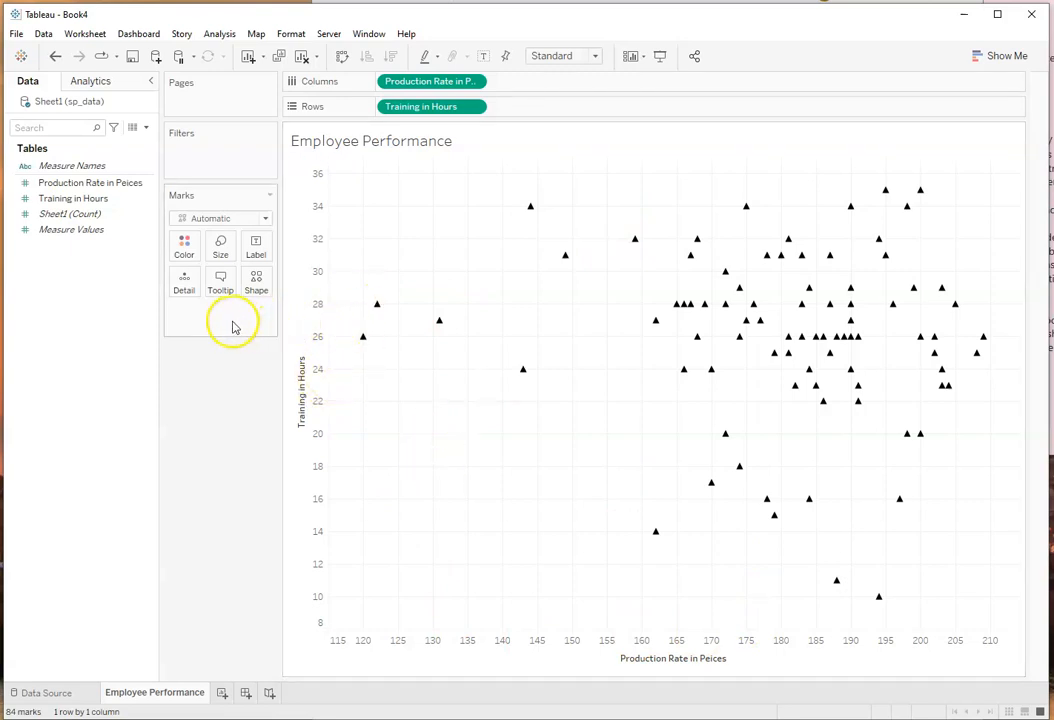
Step: Make the worksheet's cell size bigger twice to enlarge the scatter plot marks
{"action": "left_click", "coordinate": [295, 37]}
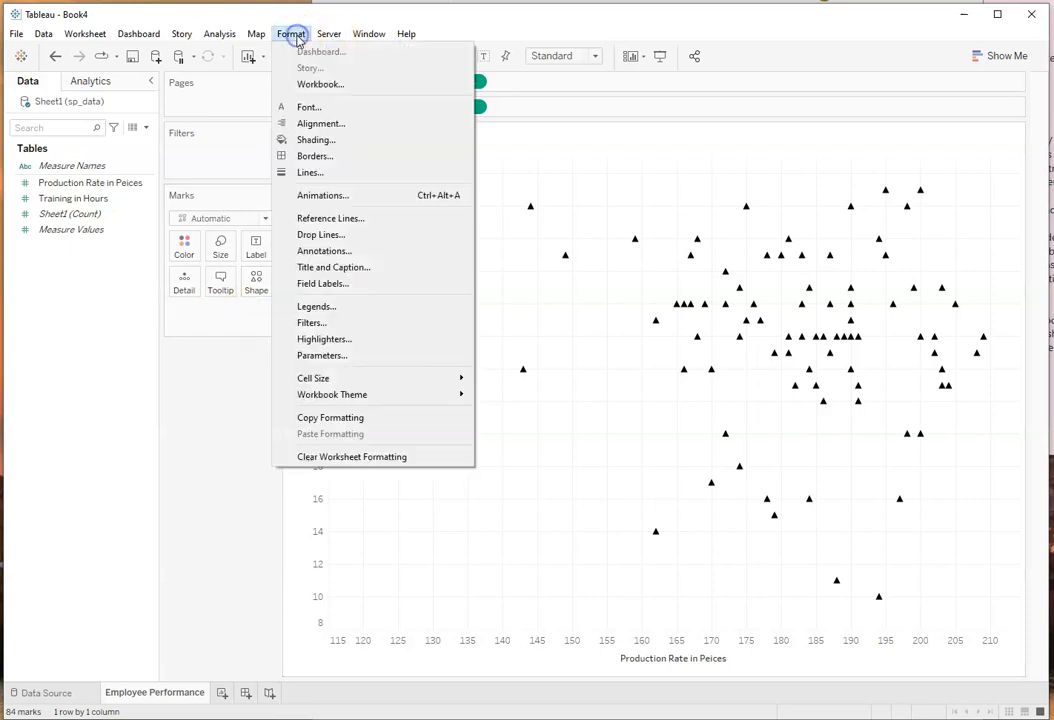
{"action": "mouse_move", "coordinate": [388, 384]}
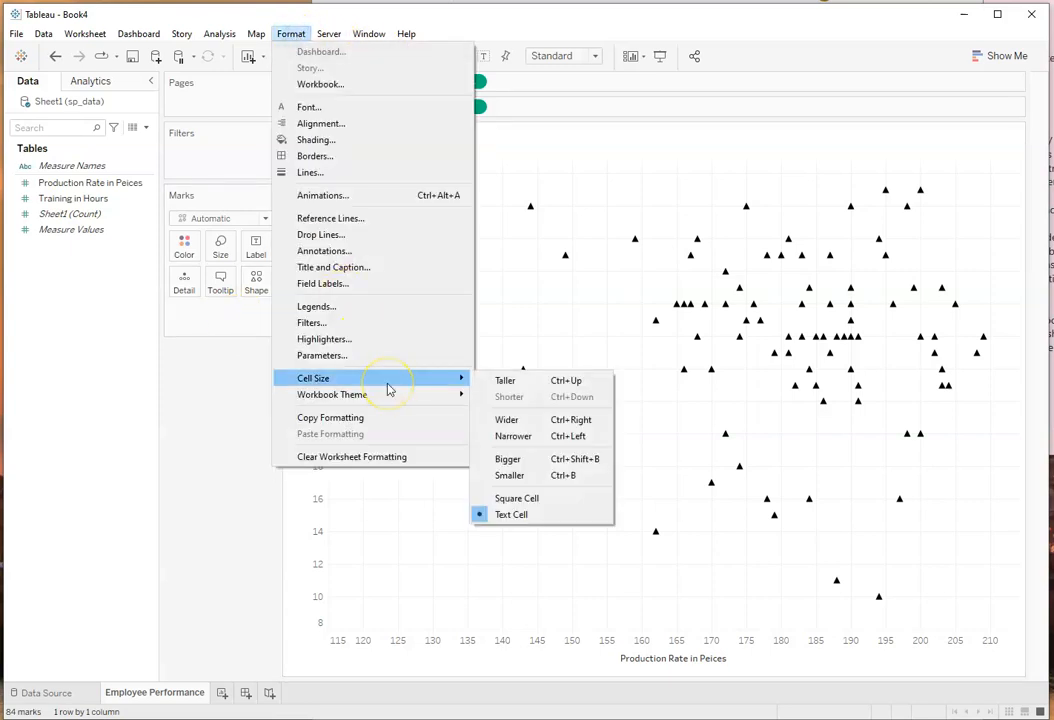
{"action": "left_click", "coordinate": [510, 460]}
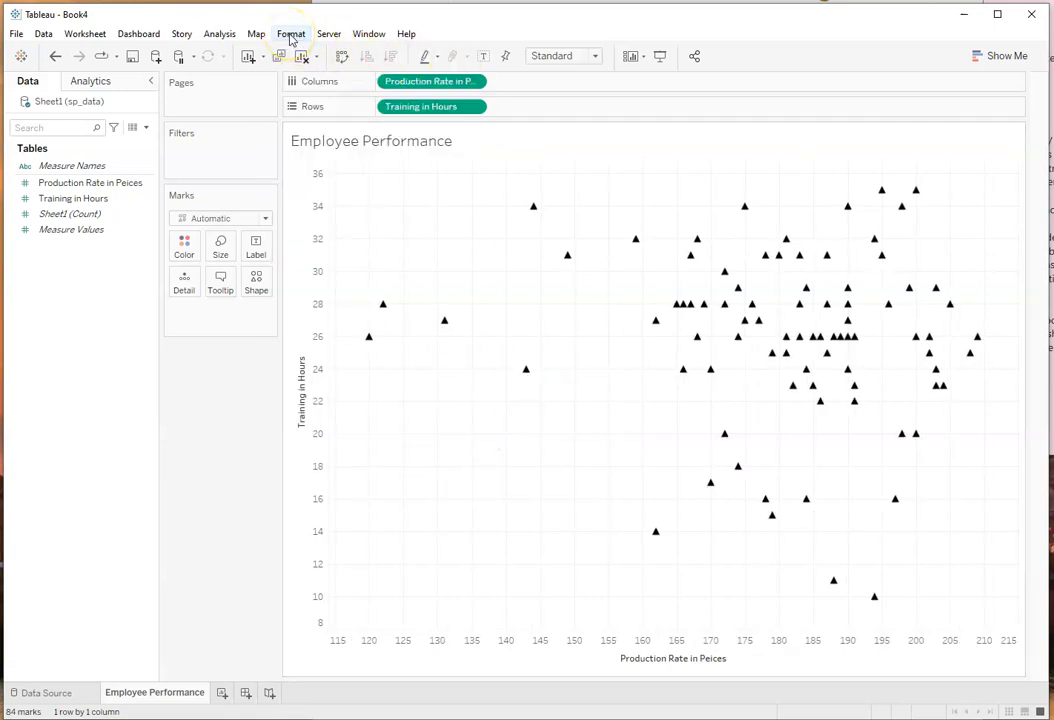
{"action": "left_click", "coordinate": [291, 36]}
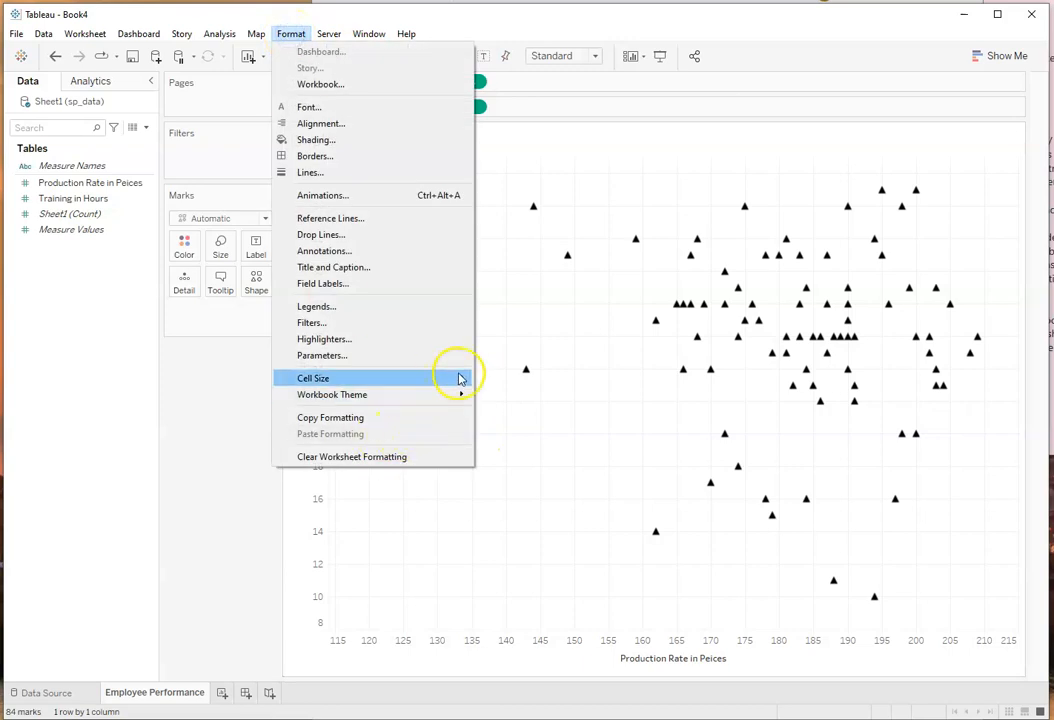
{"action": "mouse_move", "coordinate": [452, 378]}
{"action": "left_click", "coordinate": [510, 459]}
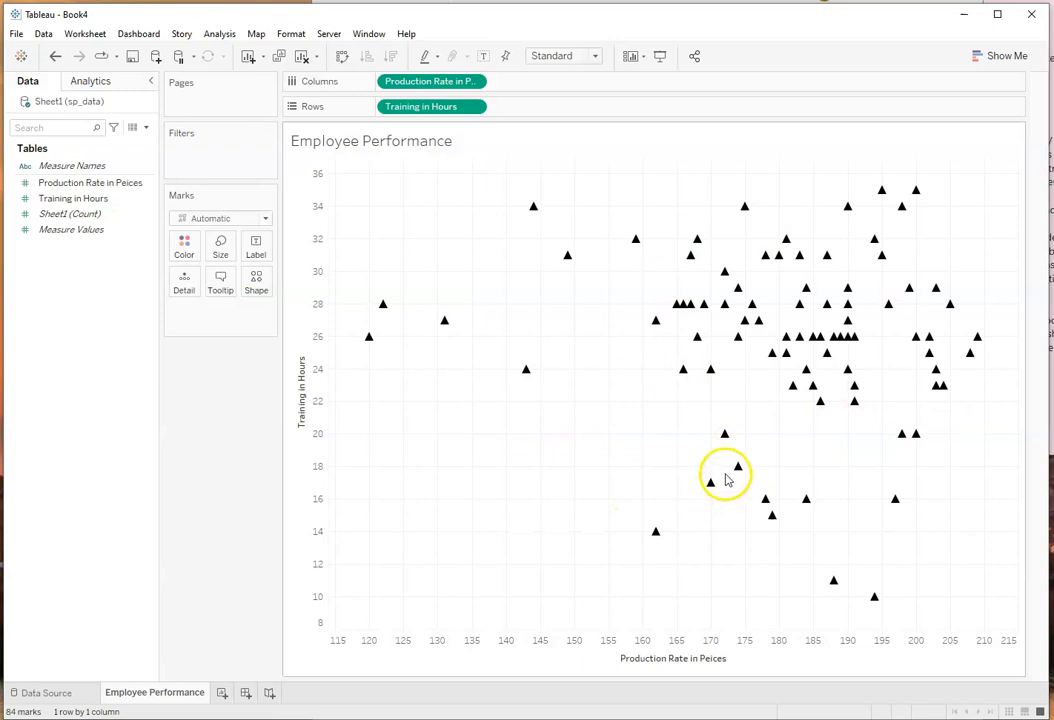
{"action": "right_click", "coordinate": [364, 142]}
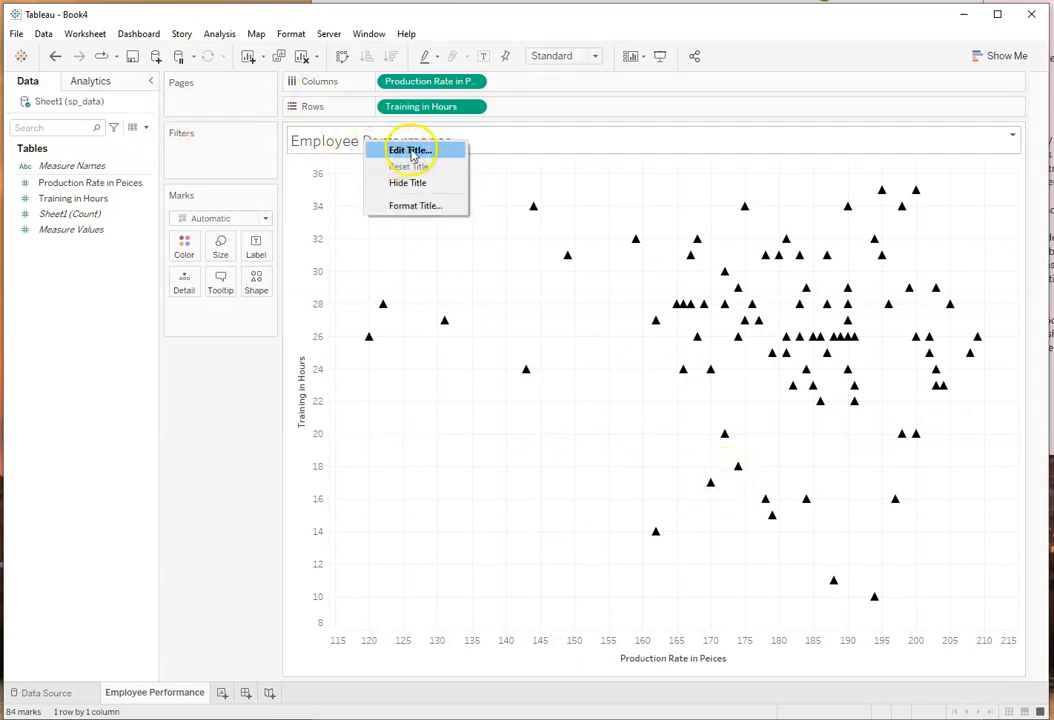
{"action": "left_click", "coordinate": [405, 206]}
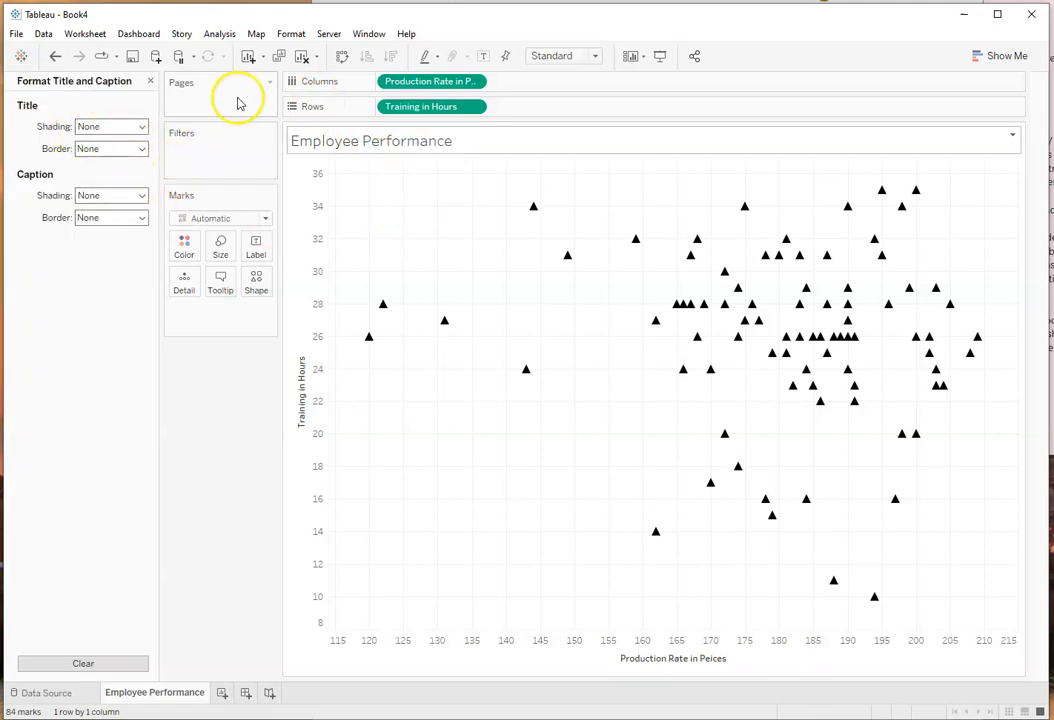
{"action": "left_click", "coordinate": [149, 81]}
Step: Format the worksheet's title font as bold at size 24
{"action": "left_click", "coordinate": [291, 33]}
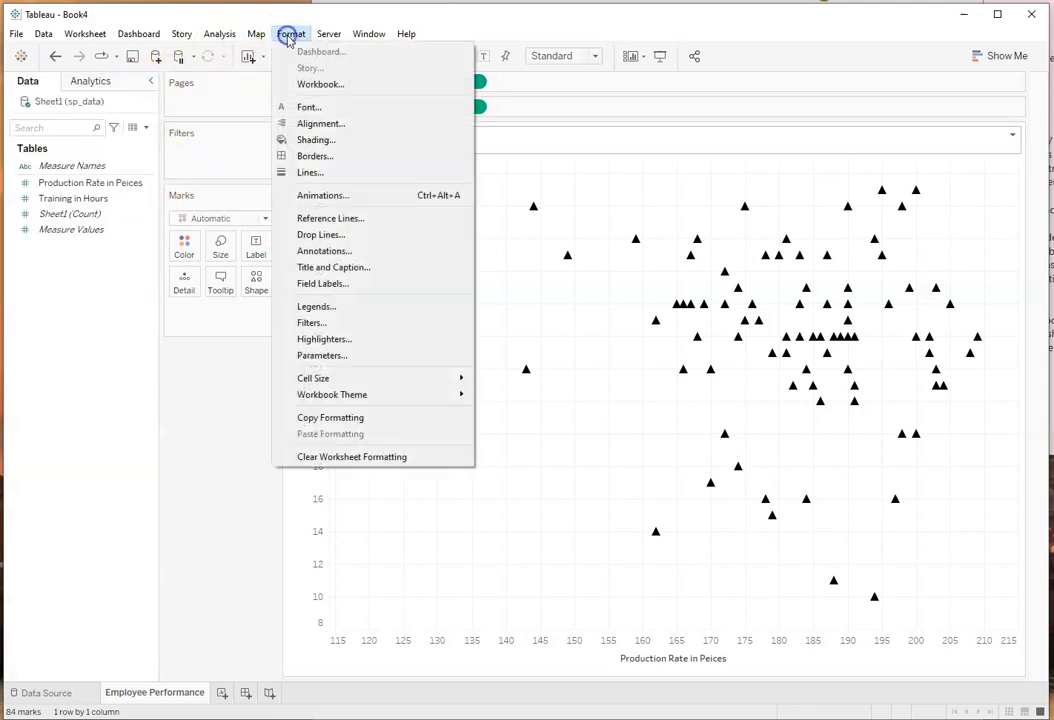
{"action": "left_click", "coordinate": [290, 104]}
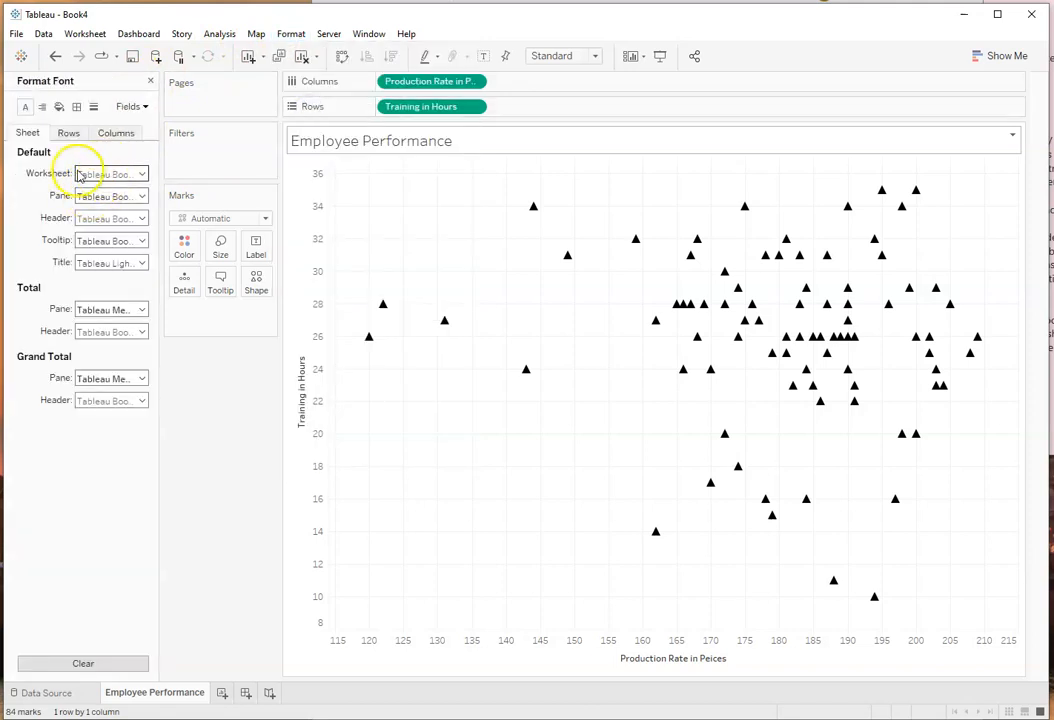
{"action": "left_click", "coordinate": [141, 263]}
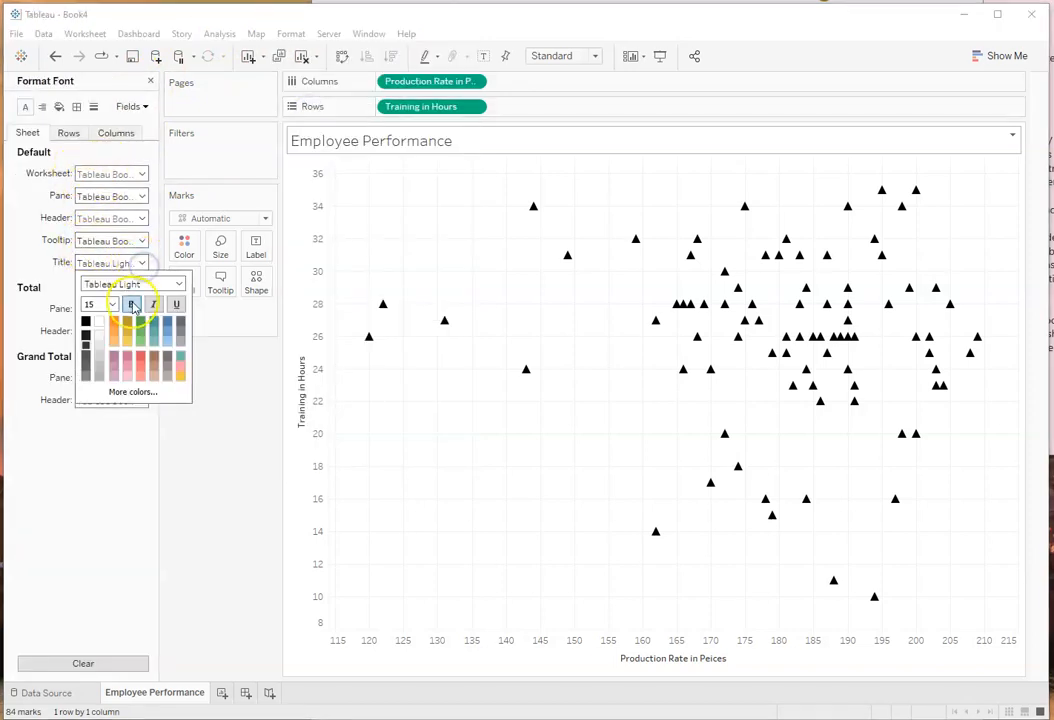
{"action": "left_click", "coordinate": [132, 304]}
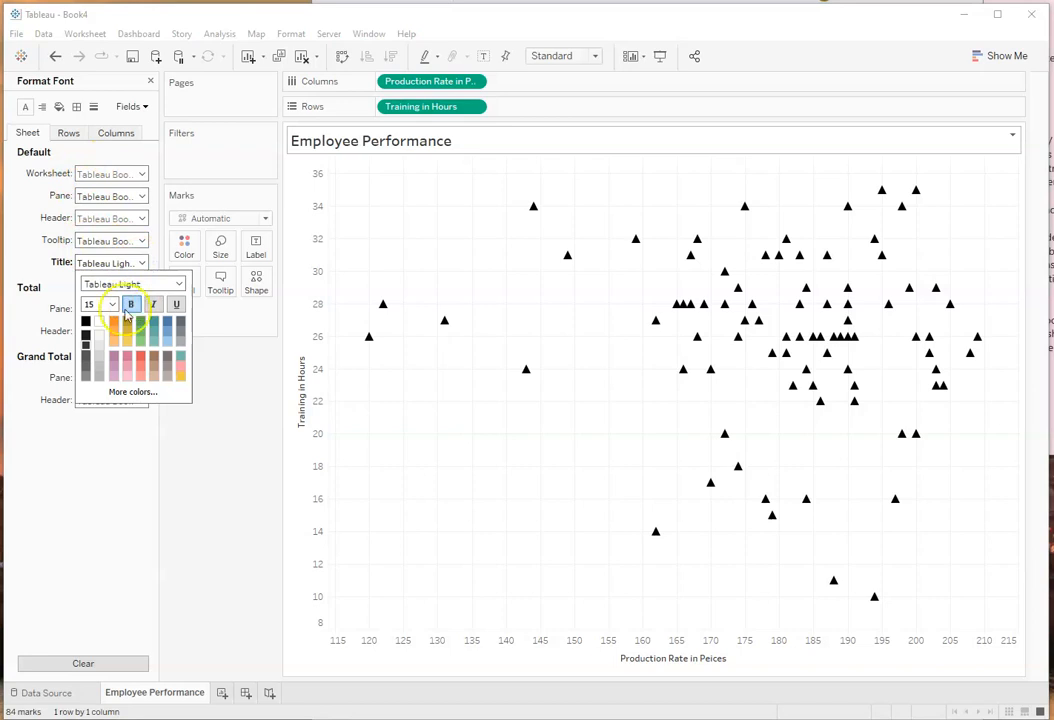
{"action": "left_click", "coordinate": [112, 304]}
{"action": "left_click", "coordinate": [99, 400]}
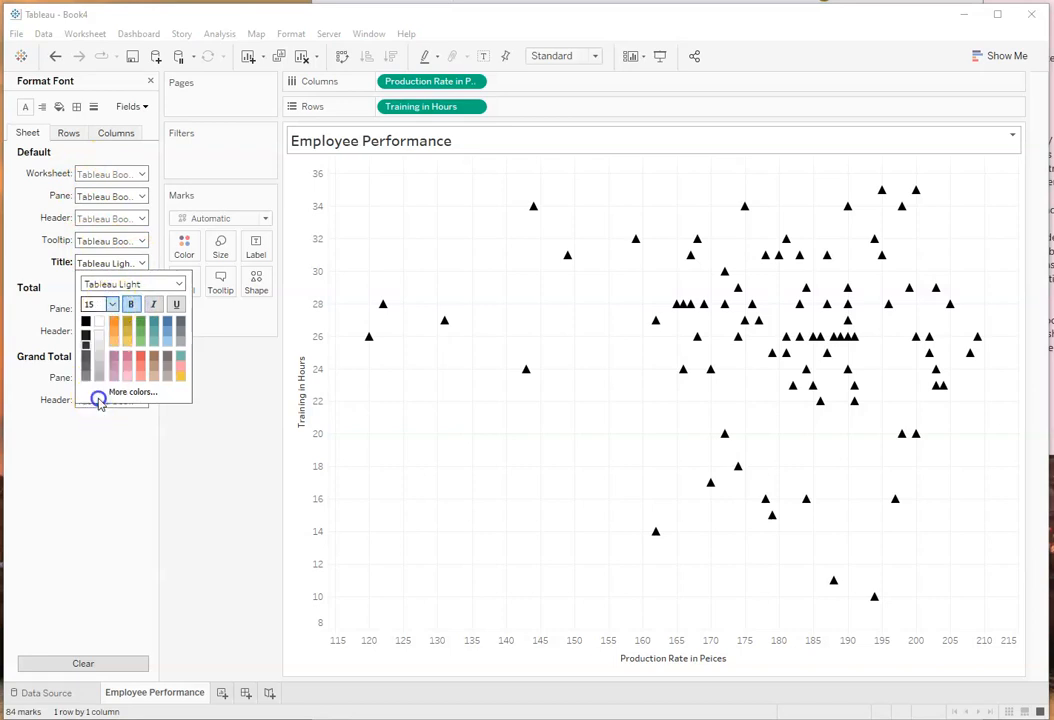
{"action": "left_click", "coordinate": [113, 305]}
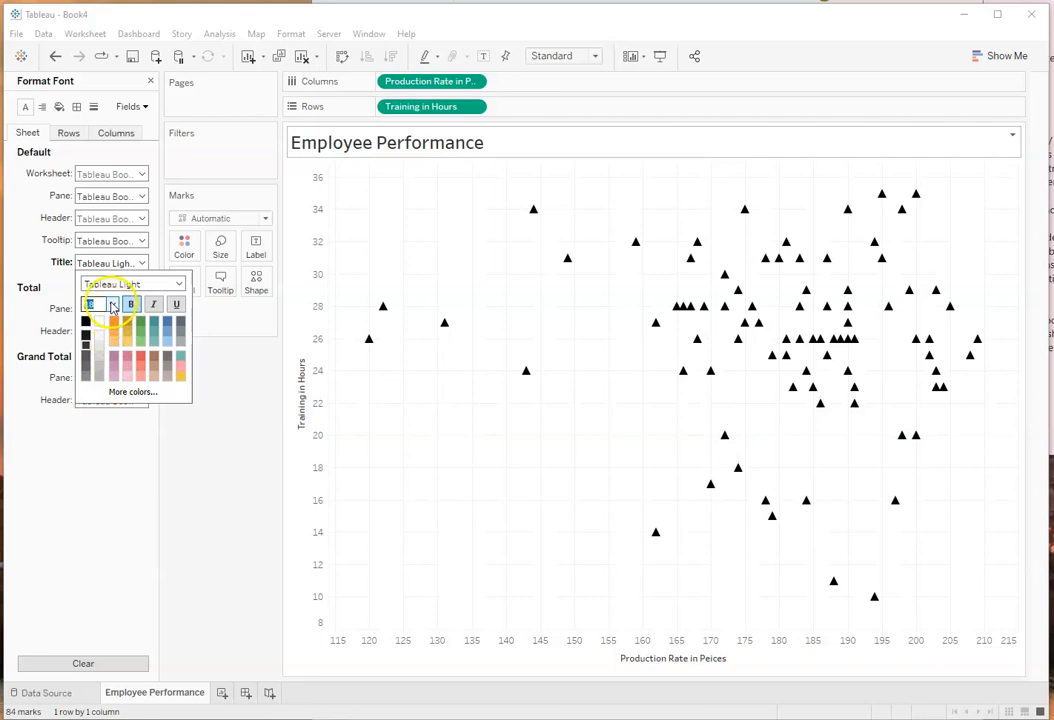
{"action": "left_click", "coordinate": [101, 428]}
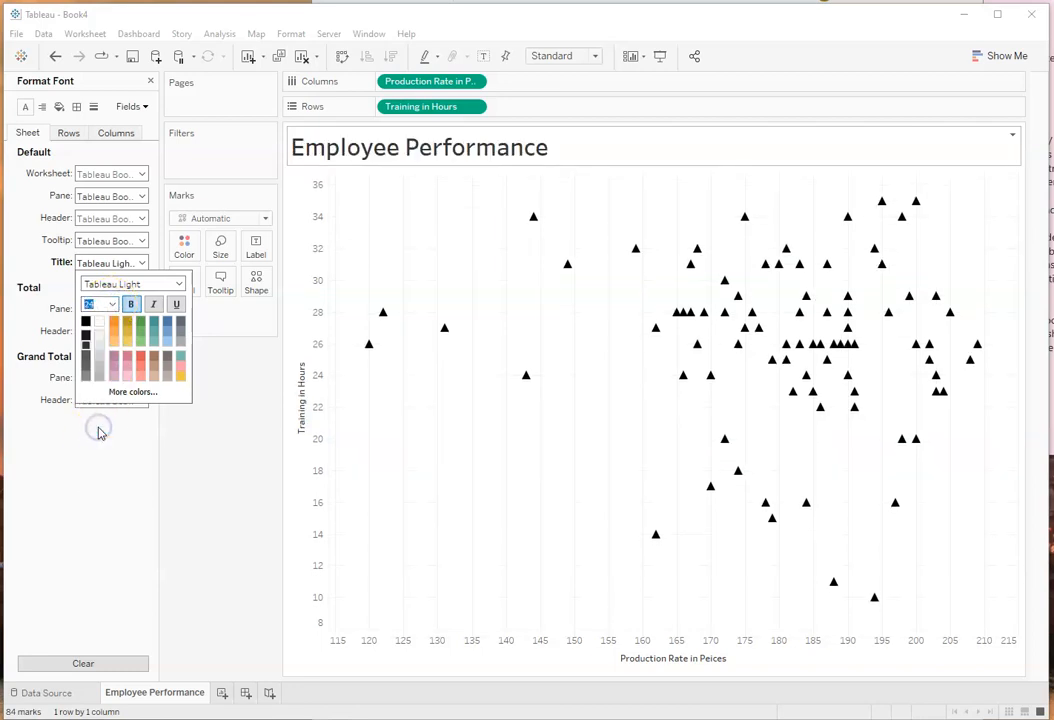
{"action": "left_click", "coordinate": [116, 455]}
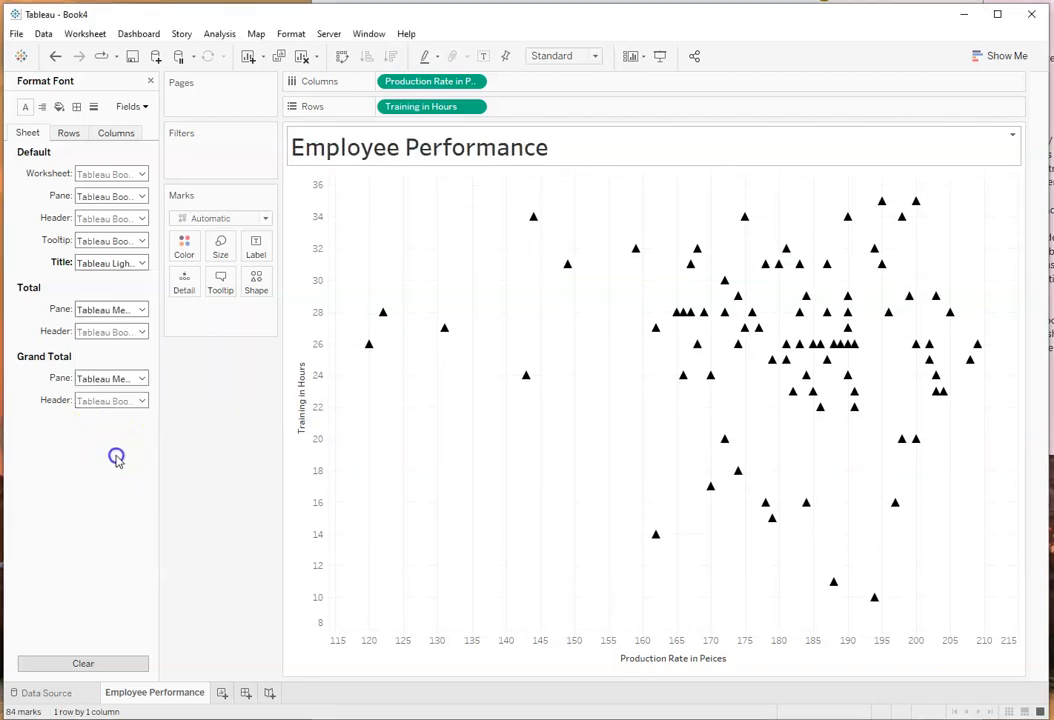
Step: Format the worksheet's header font as bold at size 14 for the axis titles and labels
{"action": "left_click", "coordinate": [141, 219]}
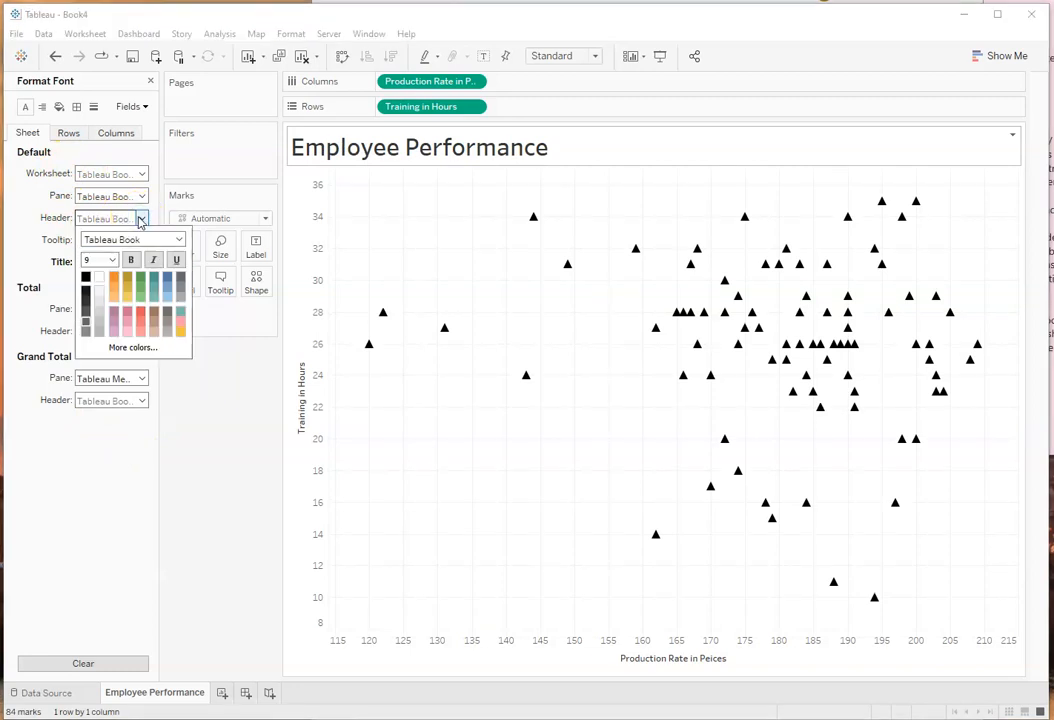
{"action": "left_click", "coordinate": [131, 261]}
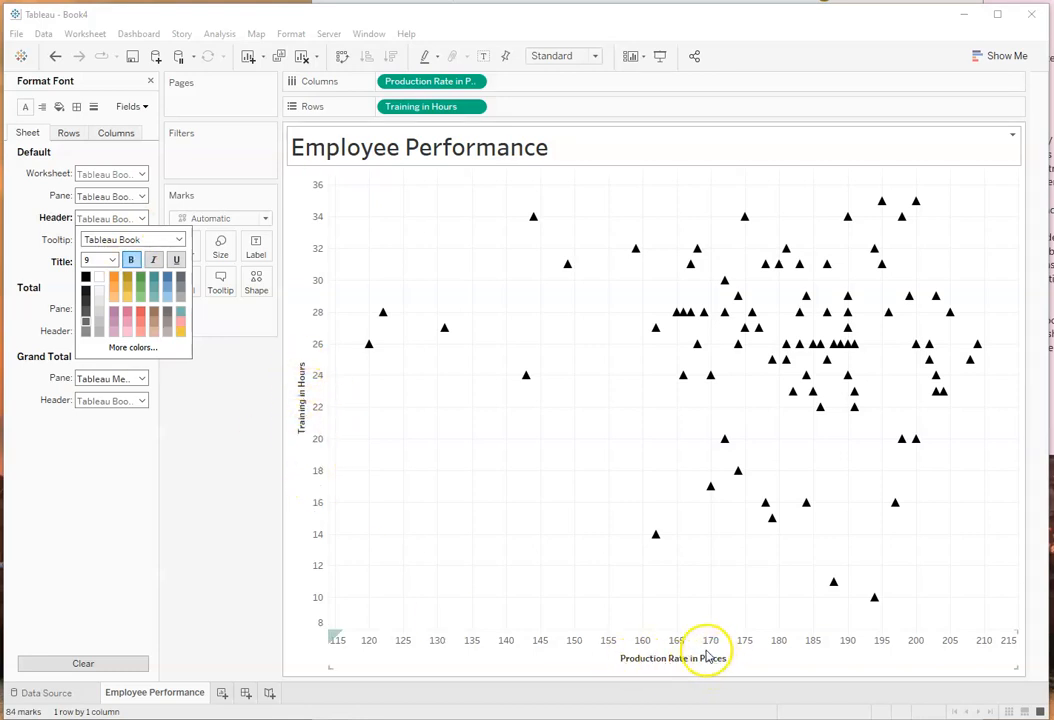
{"action": "left_click", "coordinate": [112, 261]}
{"action": "left_click", "coordinate": [97, 341]}
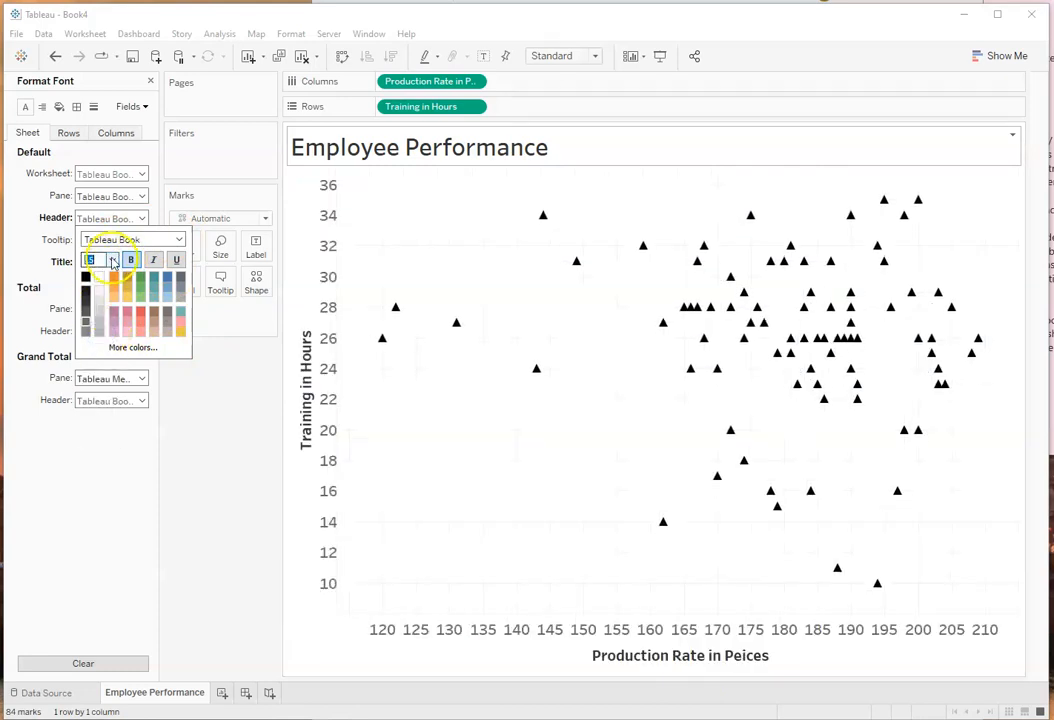
{"action": "left_click", "coordinate": [112, 261]}
{"action": "left_click", "coordinate": [99, 325]}
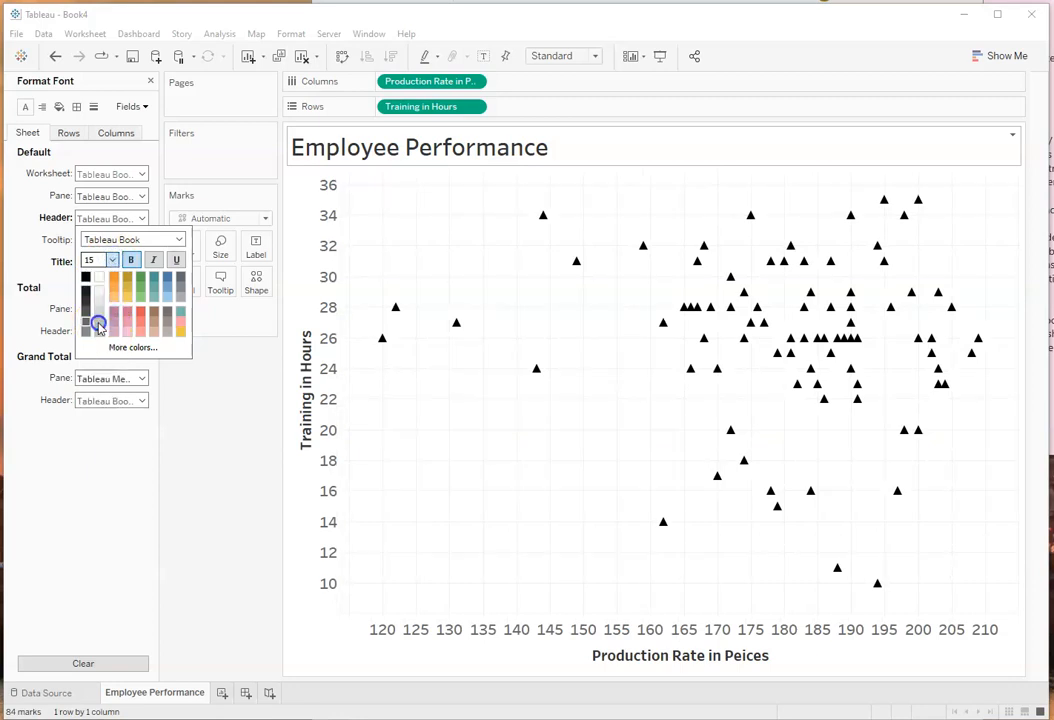
Step: Reduce the worksheet's header font size to 12 for the axis titles and labels
{"action": "left_click", "coordinate": [112, 260]}
{"action": "left_click", "coordinate": [97, 316]}
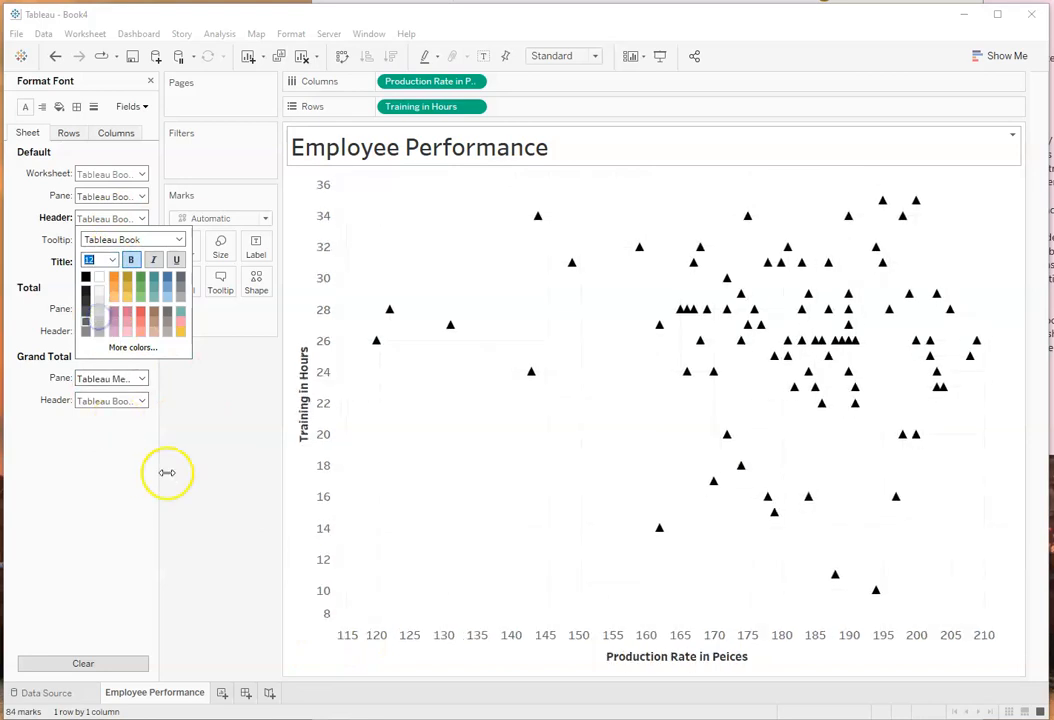
{"action": "left_click", "coordinate": [212, 395]}
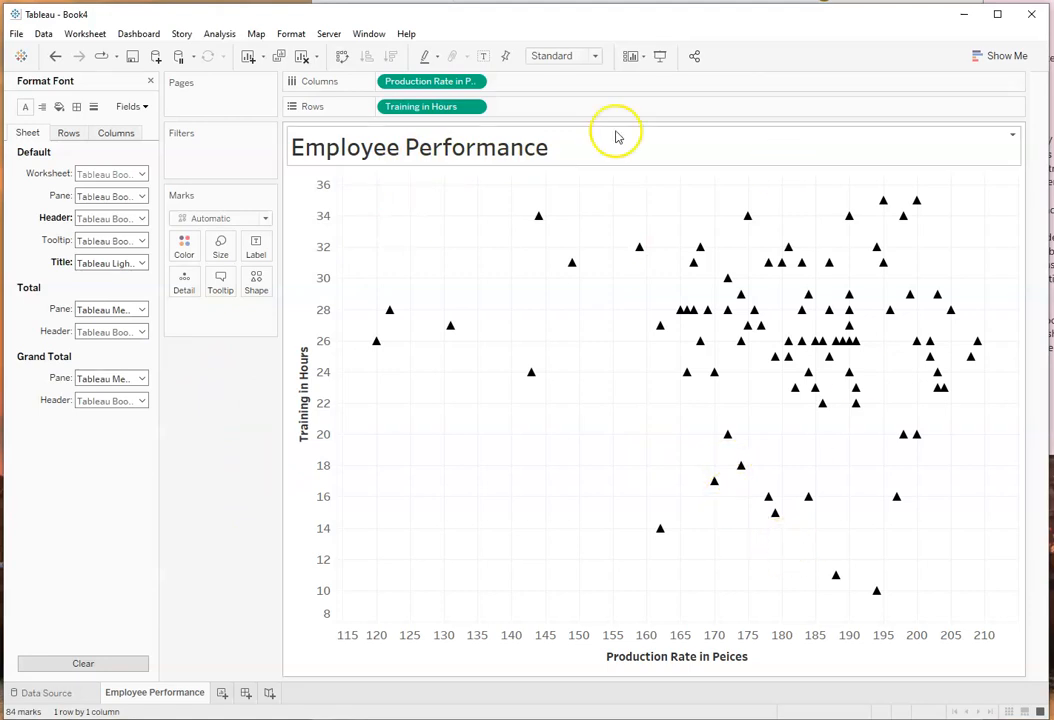
{"action": "left_click", "coordinate": [433, 503]}
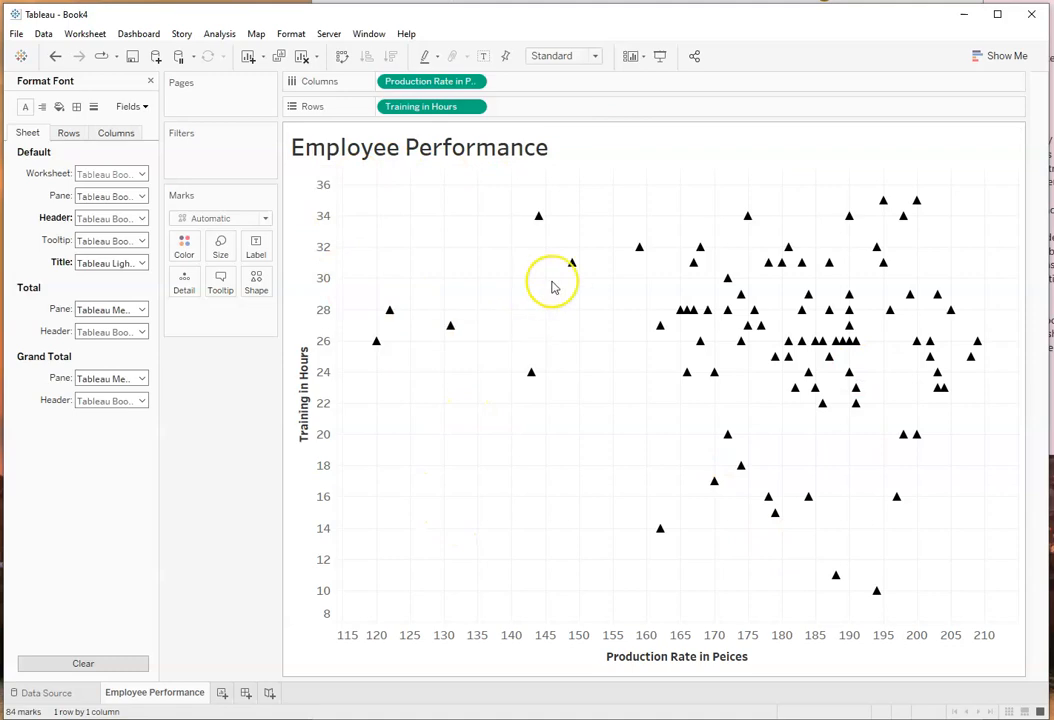
Step: Capture a screen snip of the whole Employee Performance chart, including its title and both axis titles
{"action": "key", "text": "super+shift+s"}
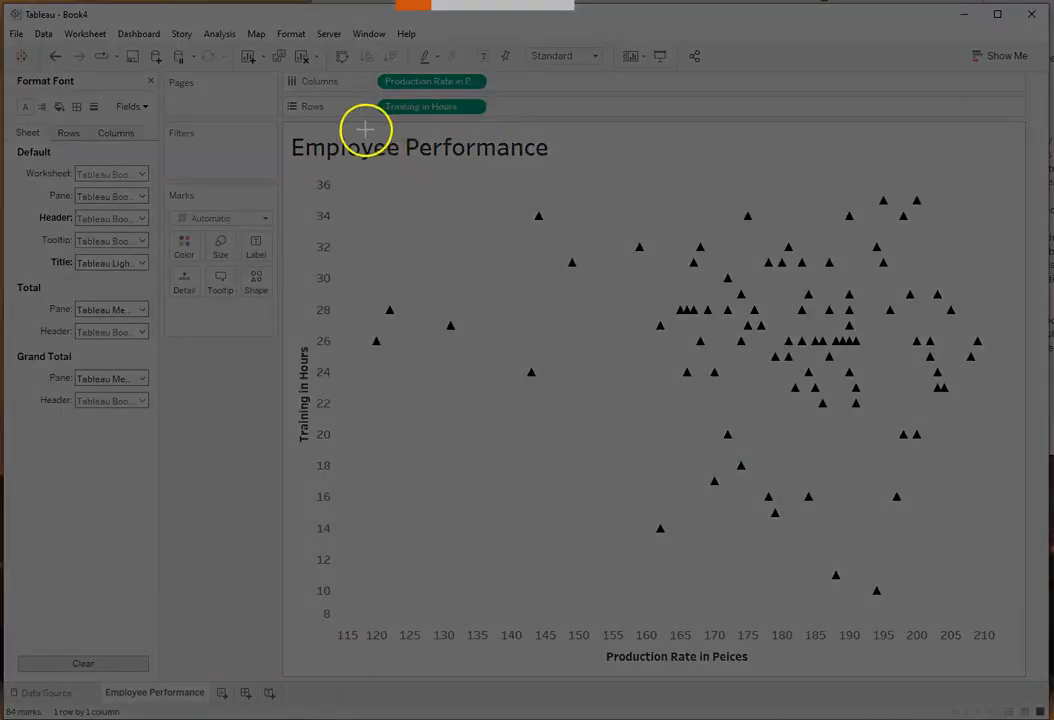
{"action": "left_click_drag", "start_coordinate": [303, 131], "coordinate": [1022, 673]}
{"action": "left_click_drag", "start_coordinate": [1026, 675], "coordinate": [1029, 679]}
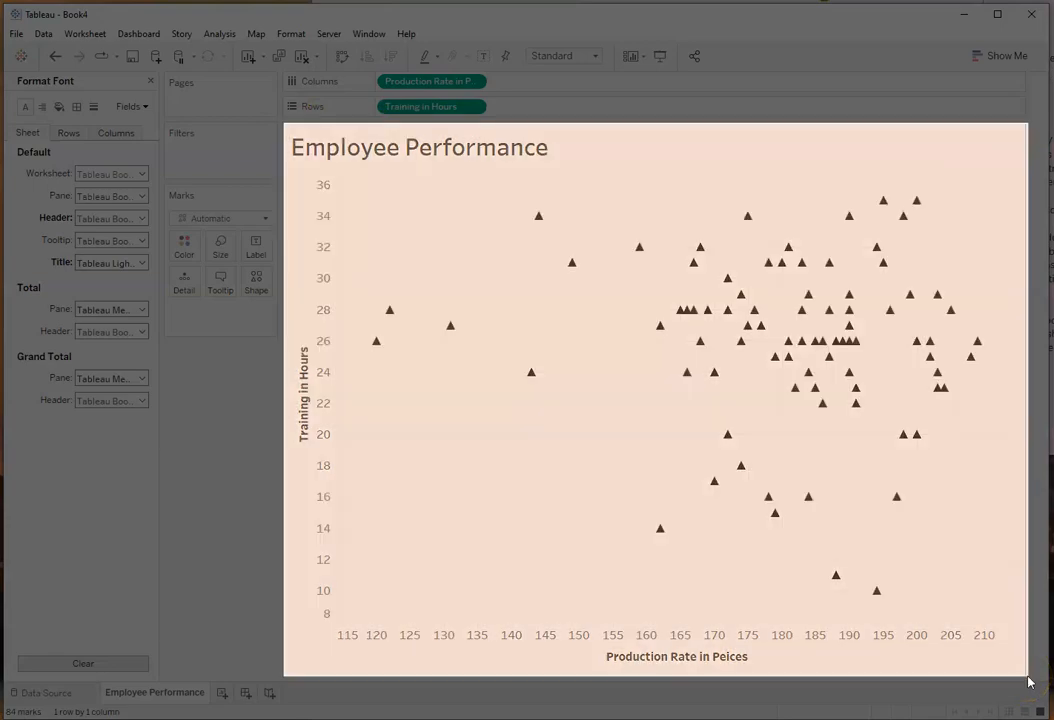
Step: Switch to the Word report, paste the chart snip between the original plot and the Figure 1 caption, and shrink it to the original plot's width
{"action": "left_click", "coordinate": [608, 2]}
{"action": "left_click", "coordinate": [763, 391]}
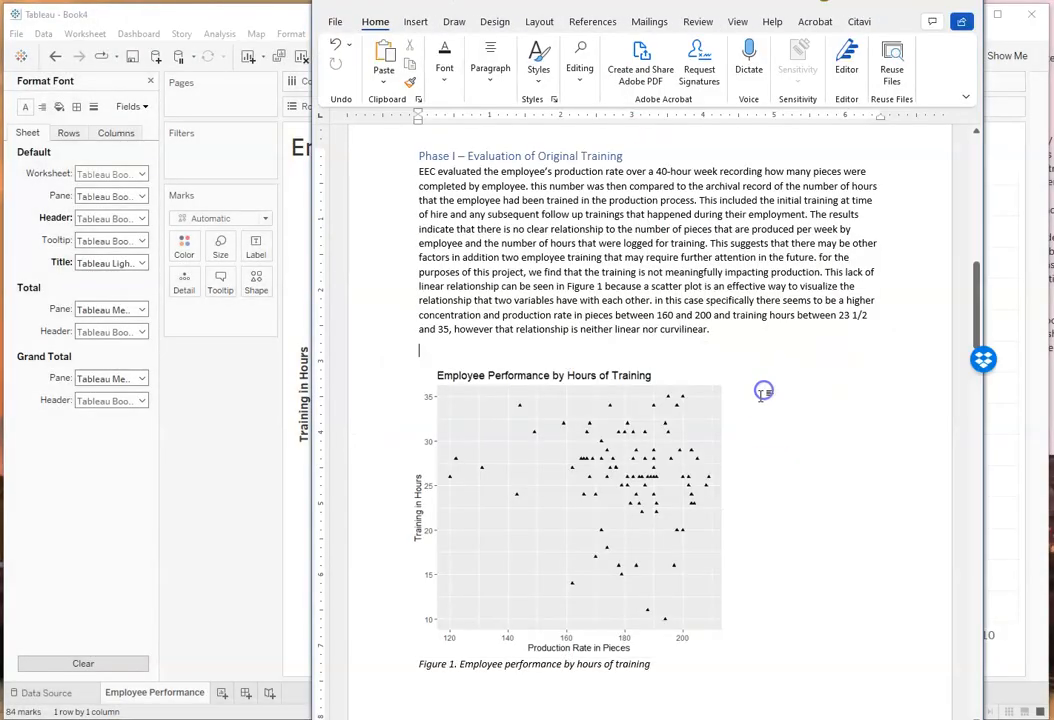
{"action": "key", "text": "ctrl+v"}
{"action": "left_click", "coordinate": [743, 440]}
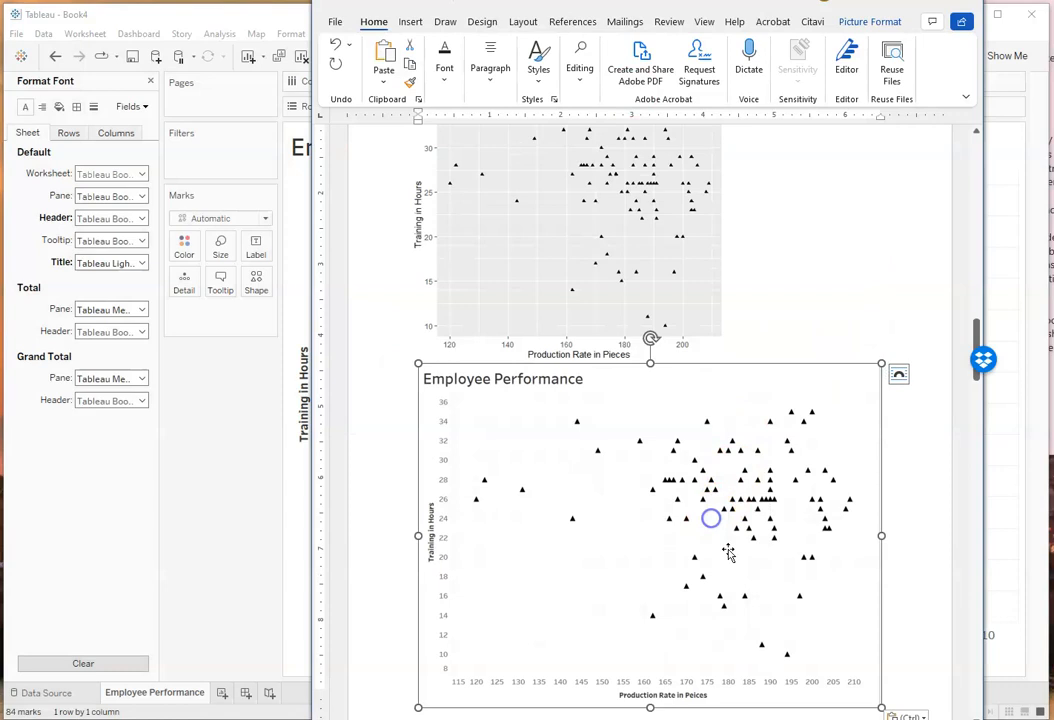
{"action": "left_click_drag", "start_coordinate": [866, 706], "coordinate": [554, 575]}
Step: Set the pasted chart's text wrapping to Top and Bottom and fix its position on the page
{"action": "left_click", "coordinate": [723, 375]}
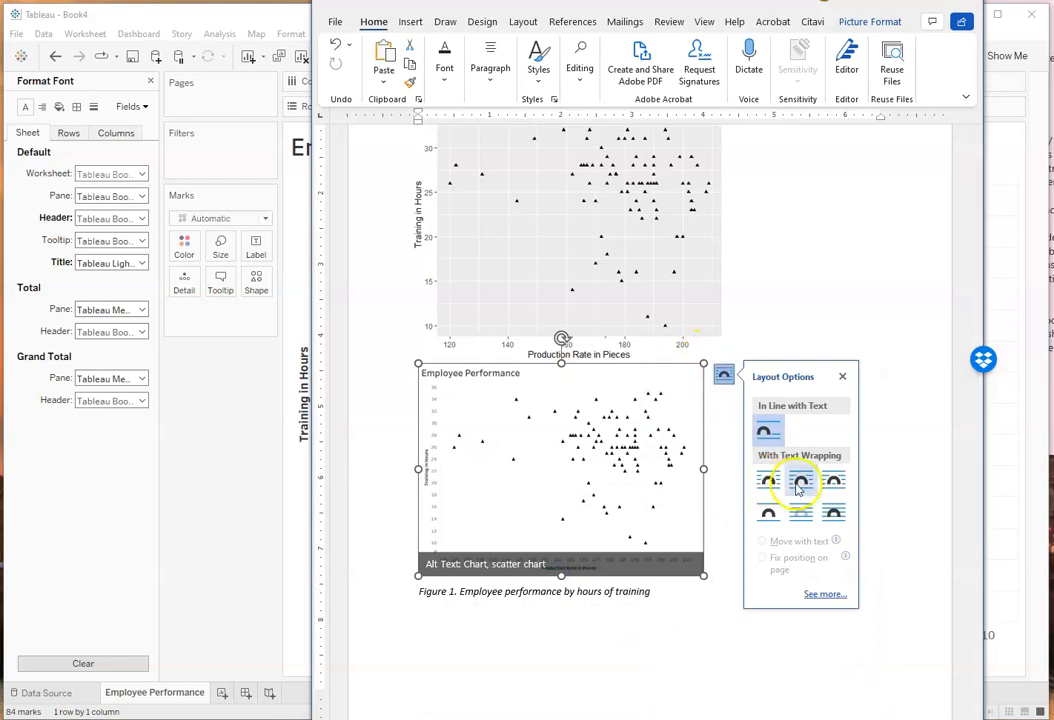
{"action": "scroll", "coordinate": [765, 513], "scroll_direction": "down", "scroll_amount": 15}
{"action": "scroll", "coordinate": [747, 457], "scroll_direction": "up", "scroll_amount": 12}
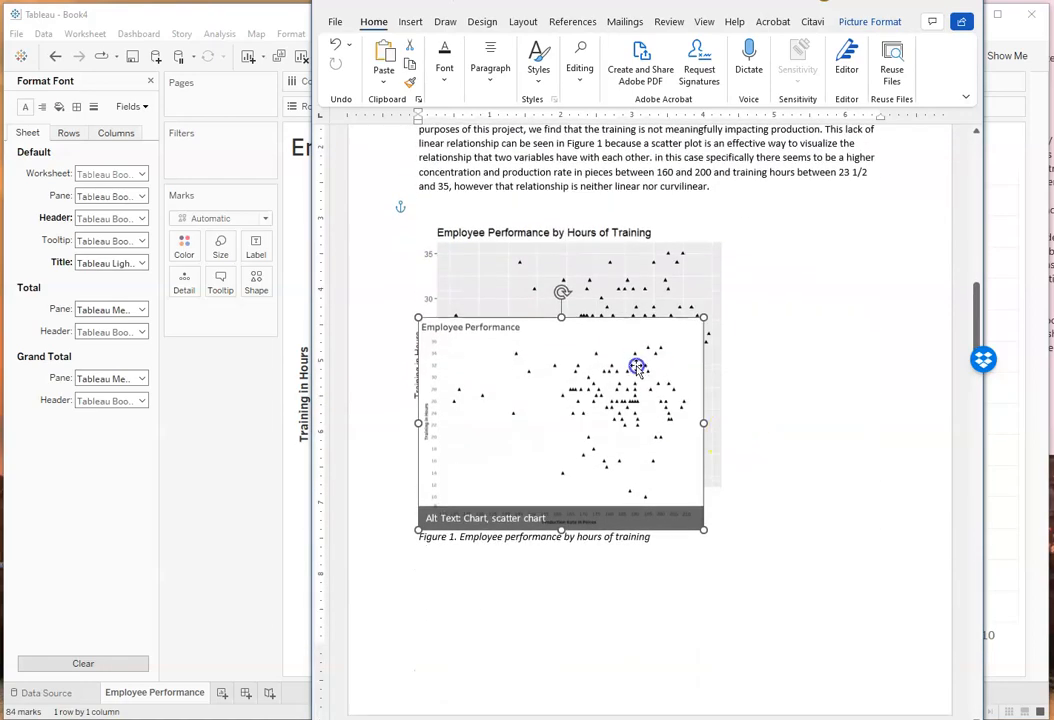
{"action": "left_click", "coordinate": [724, 330]}
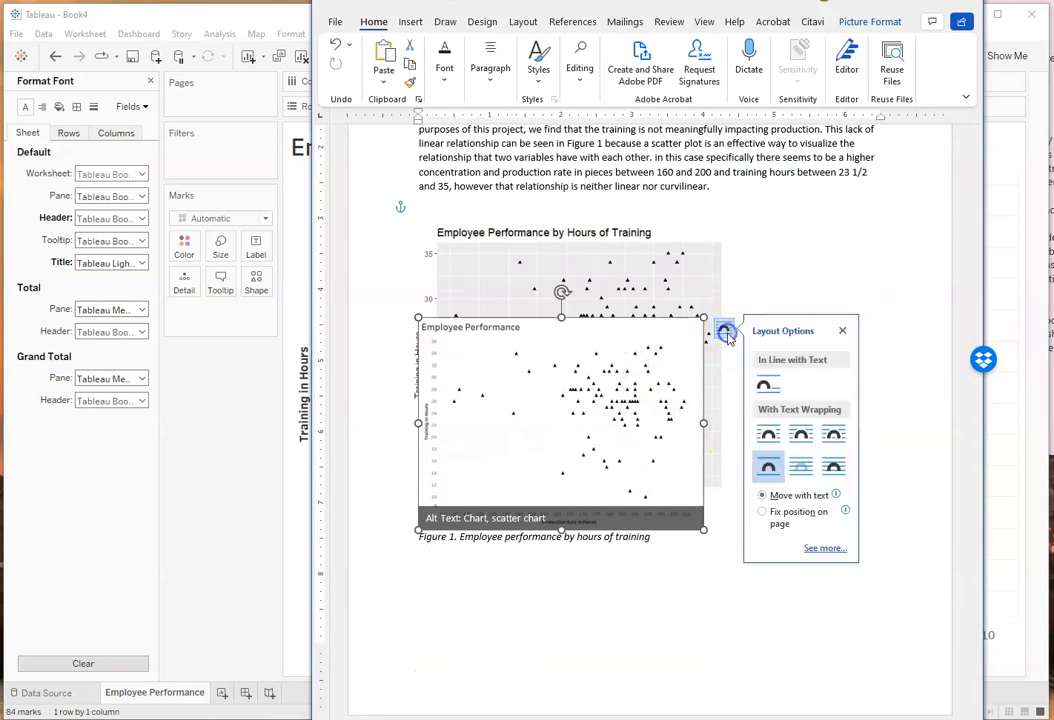
{"action": "left_click", "coordinate": [762, 514]}
Step: Shrink the original Figure 1 plot proportionally and place the pasted chart to its right
{"action": "left_click", "coordinate": [613, 281]}
{"action": "left_click_drag", "start_coordinate": [726, 512], "coordinate": [642, 468]}
{"action": "left_click", "coordinate": [597, 500]}
{"action": "left_click_drag", "start_coordinate": [597, 500], "coordinate": [838, 389]}
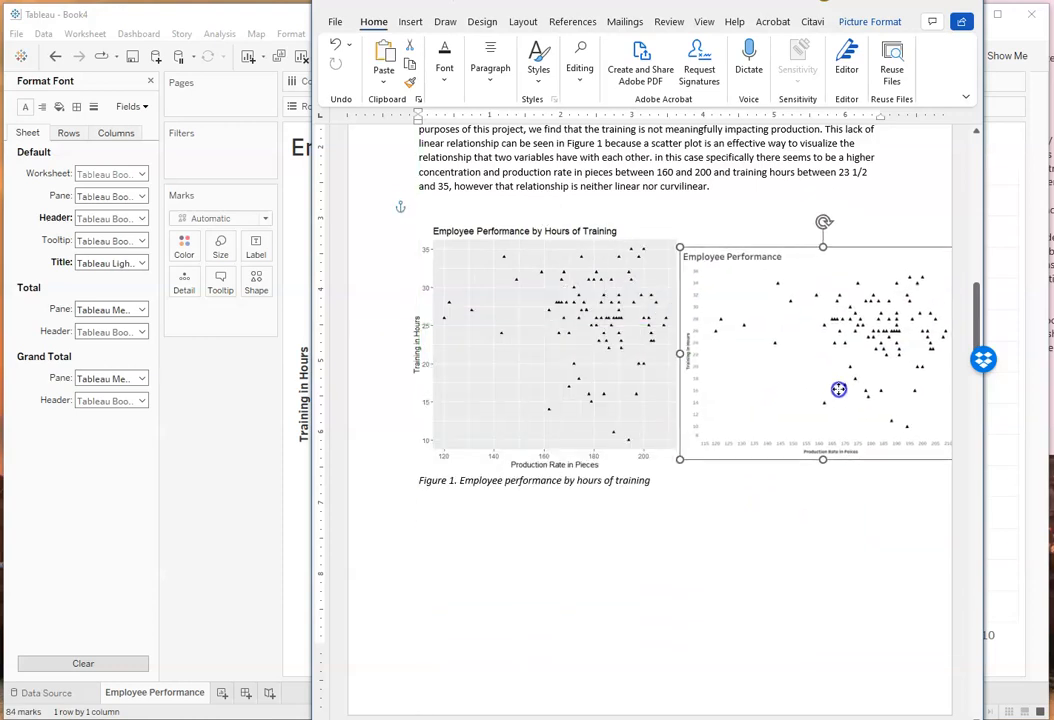
Step: Fix the original plot's position on the page and shift both plots left so the pair fits within the page
{"action": "left_click", "coordinate": [553, 379]}
{"action": "left_click", "coordinate": [700, 234]}
{"action": "left_click", "coordinate": [741, 417]}
{"action": "left_click_drag", "start_coordinate": [565, 348], "coordinate": [536, 353]}
{"action": "left_click", "coordinate": [828, 358]}
{"action": "left_click_drag", "start_coordinate": [830, 357], "coordinate": [803, 352]}
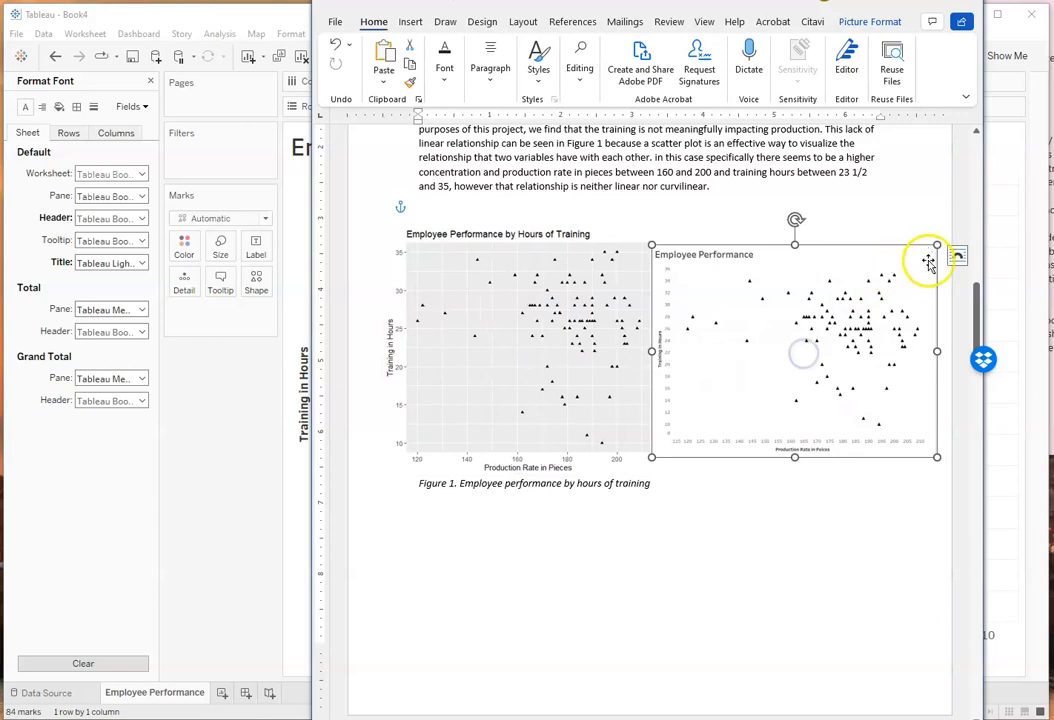
Step: Adjust the pasted chart's width and height so its title and bottom axis roughly line up with the original plot
{"action": "left_click_drag", "start_coordinate": [937, 351], "coordinate": [919, 352]}
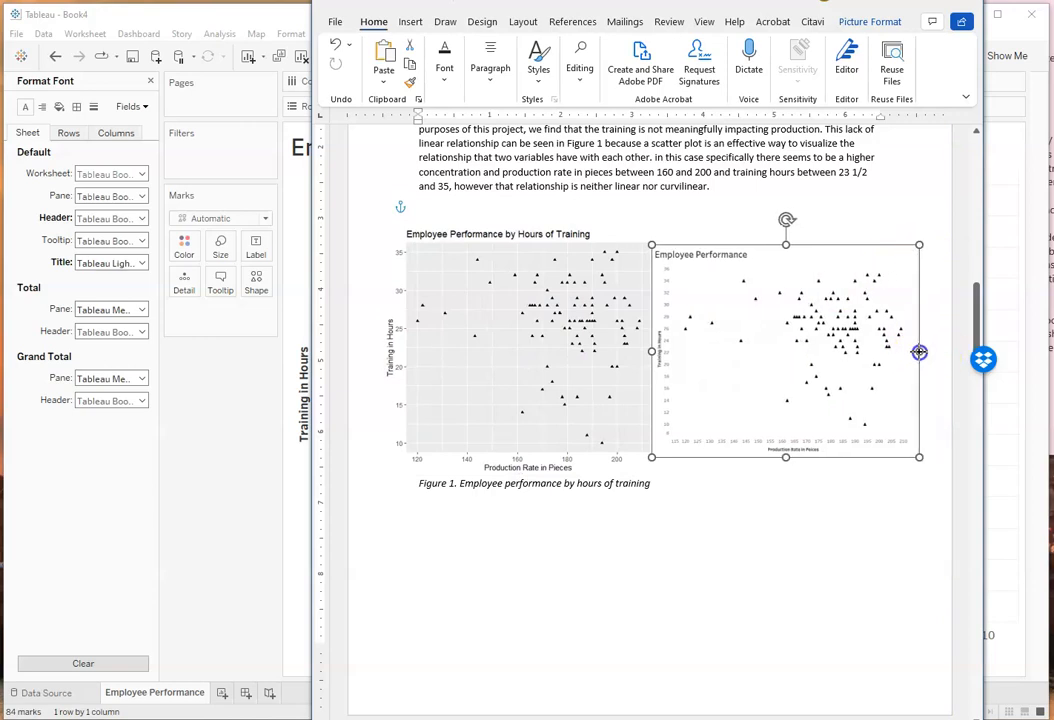
{"action": "left_click_drag", "start_coordinate": [919, 245], "coordinate": [922, 243]}
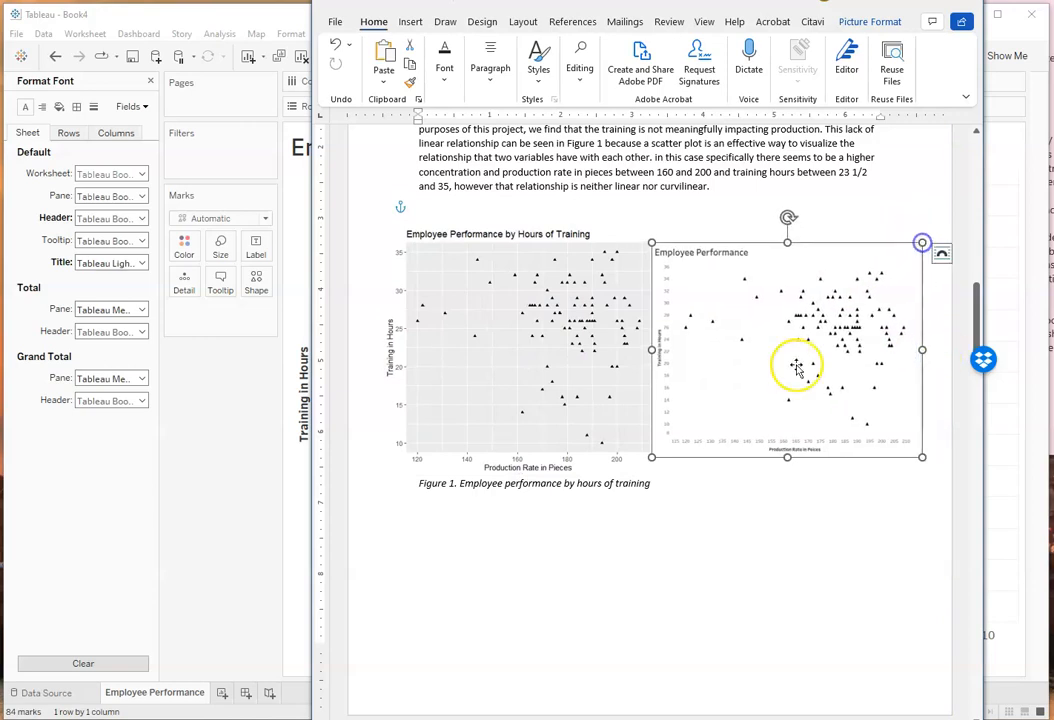
{"action": "left_click", "coordinate": [661, 540]}
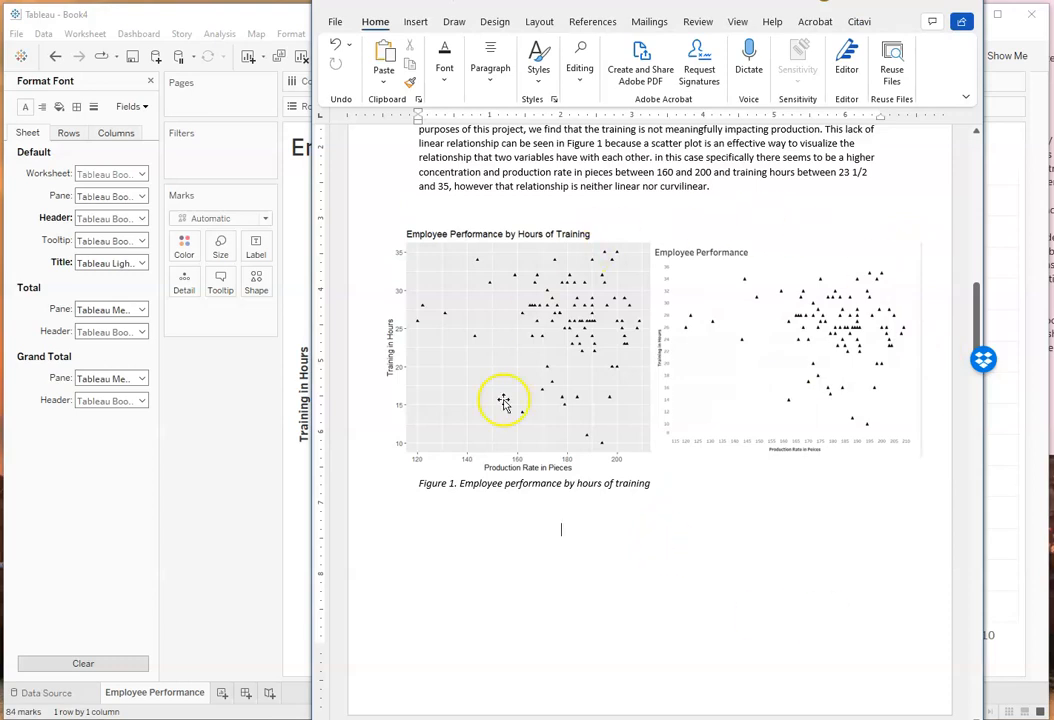
{"action": "left_click", "coordinate": [774, 435]}
{"action": "left_click_drag", "start_coordinate": [787, 243], "coordinate": [787, 224]}
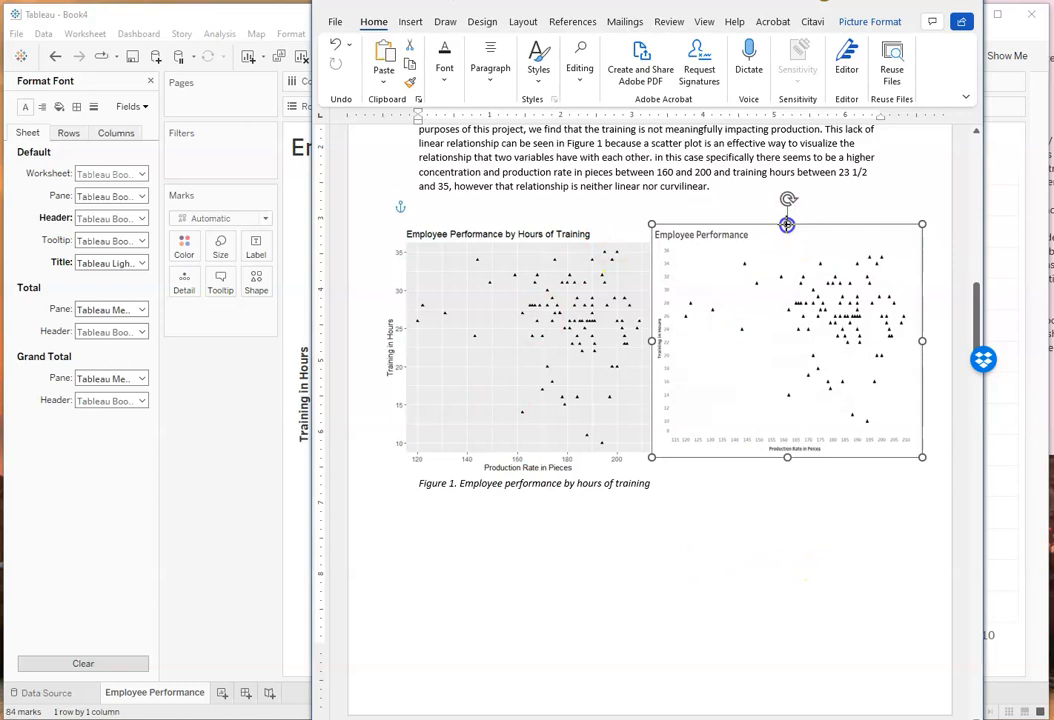
{"action": "left_click_drag", "start_coordinate": [920, 341], "coordinate": [936, 341]}
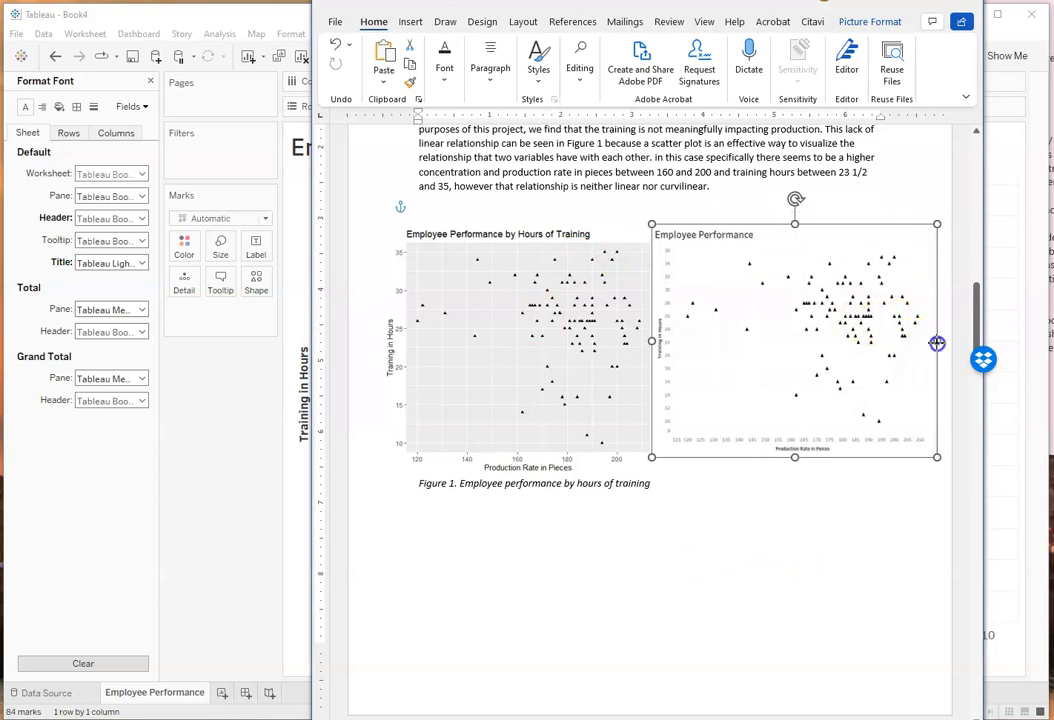
{"action": "left_click", "coordinate": [810, 531]}
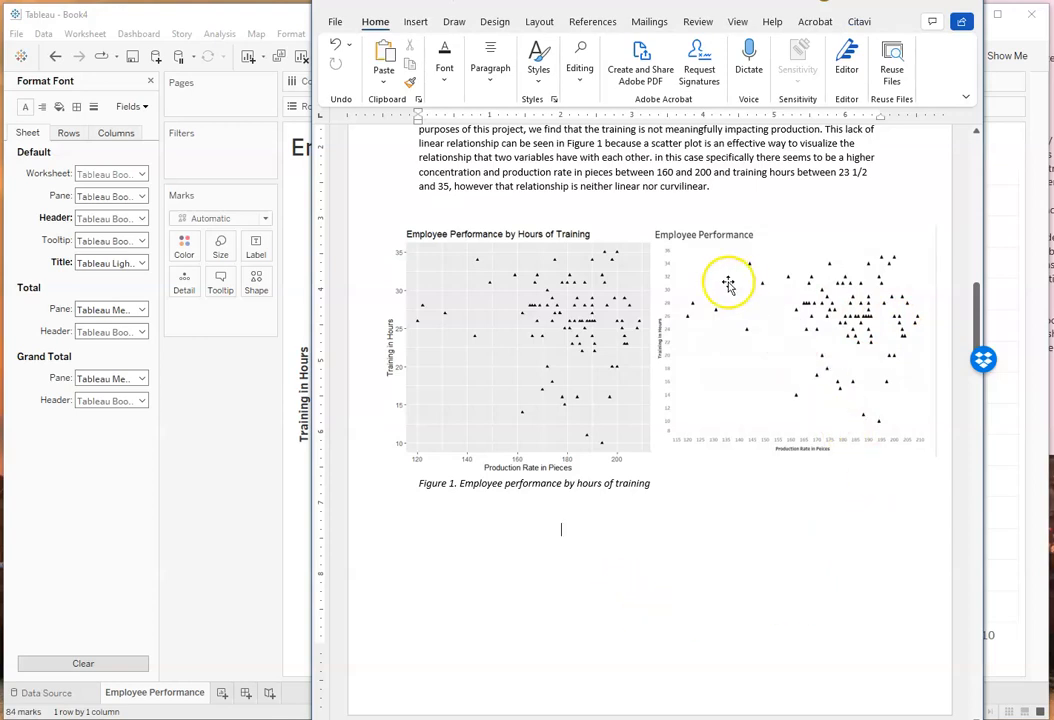
{"action": "left_click", "coordinate": [800, 452]}
{"action": "left_click_drag", "start_coordinate": [793, 457], "coordinate": [798, 461]}
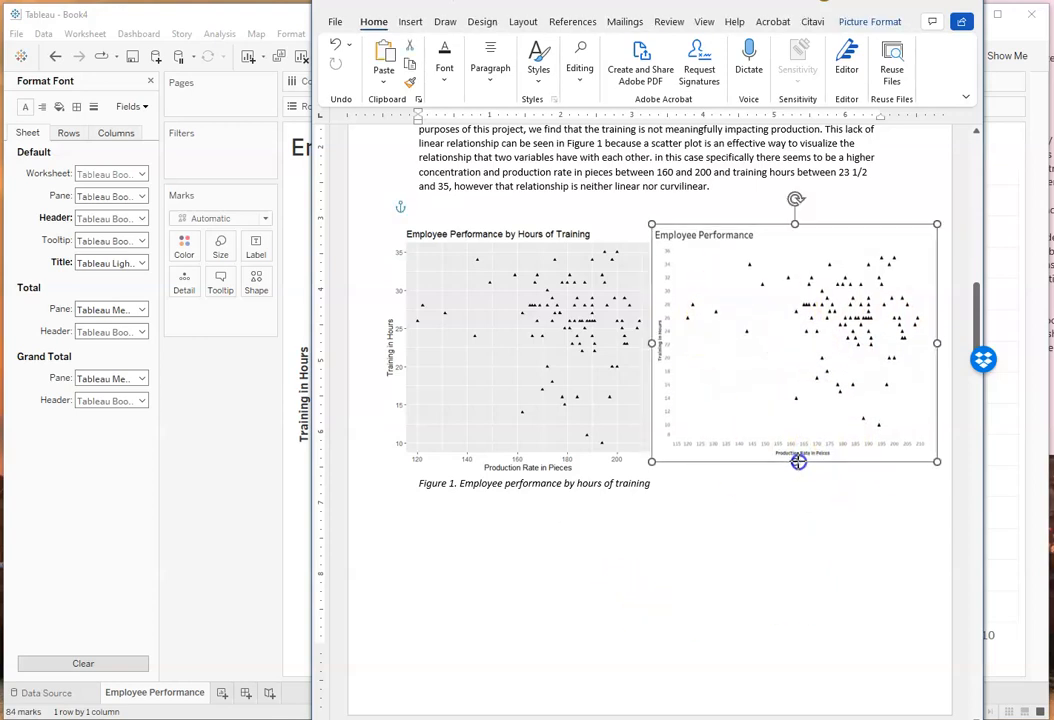
{"action": "left_click", "coordinate": [798, 506]}
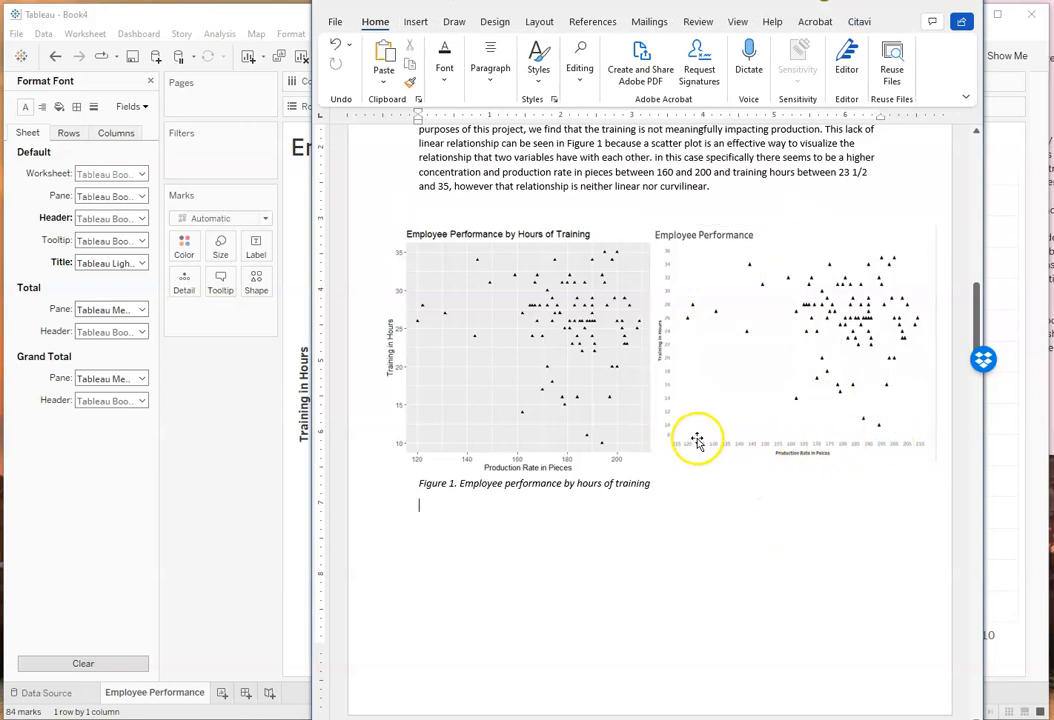
{"action": "left_click", "coordinate": [585, 552]}
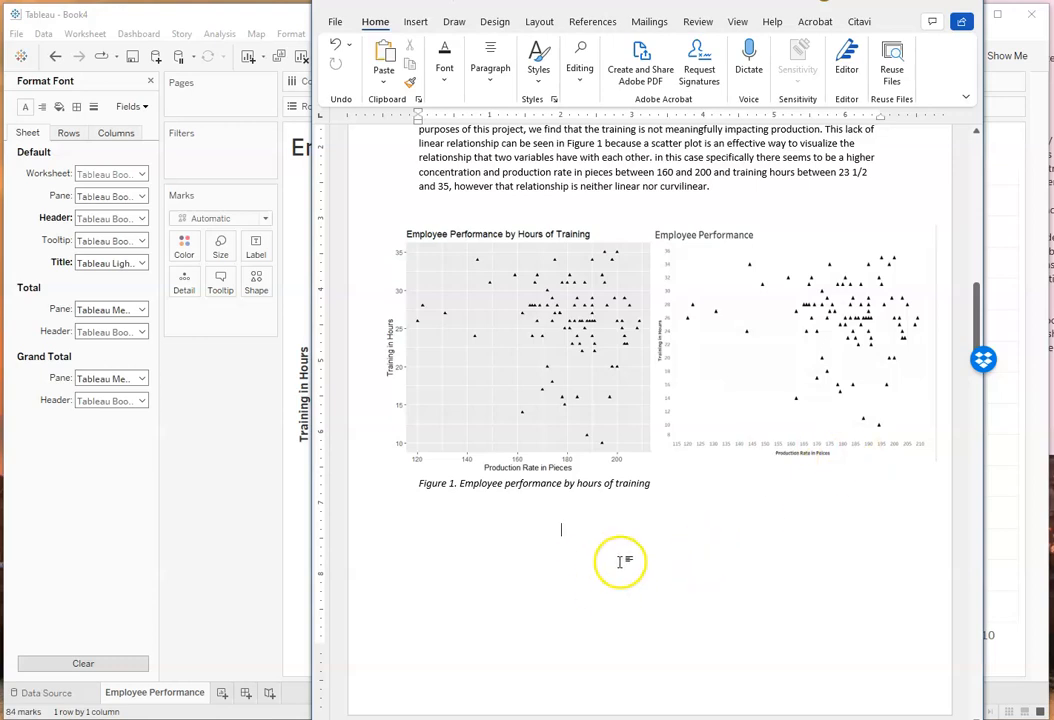
Step: Shrink the Figure 2 Density of Scores by Treatment plot in the Phase II section to make room beside it
{"action": "scroll", "coordinate": [743, 526], "scroll_direction": "down", "scroll_amount": 3}
{"action": "scroll", "coordinate": [743, 526], "scroll_direction": "down", "scroll_amount": 10}
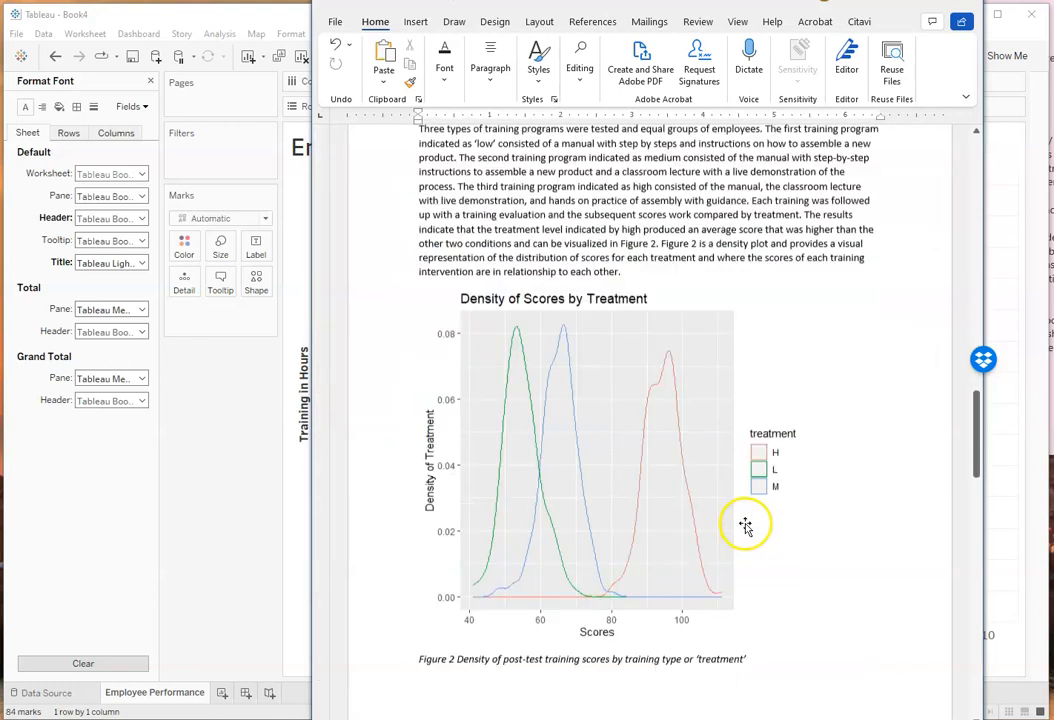
{"action": "scroll", "coordinate": [749, 522], "scroll_direction": "up", "scroll_amount": 3}
{"action": "left_click", "coordinate": [600, 532]}
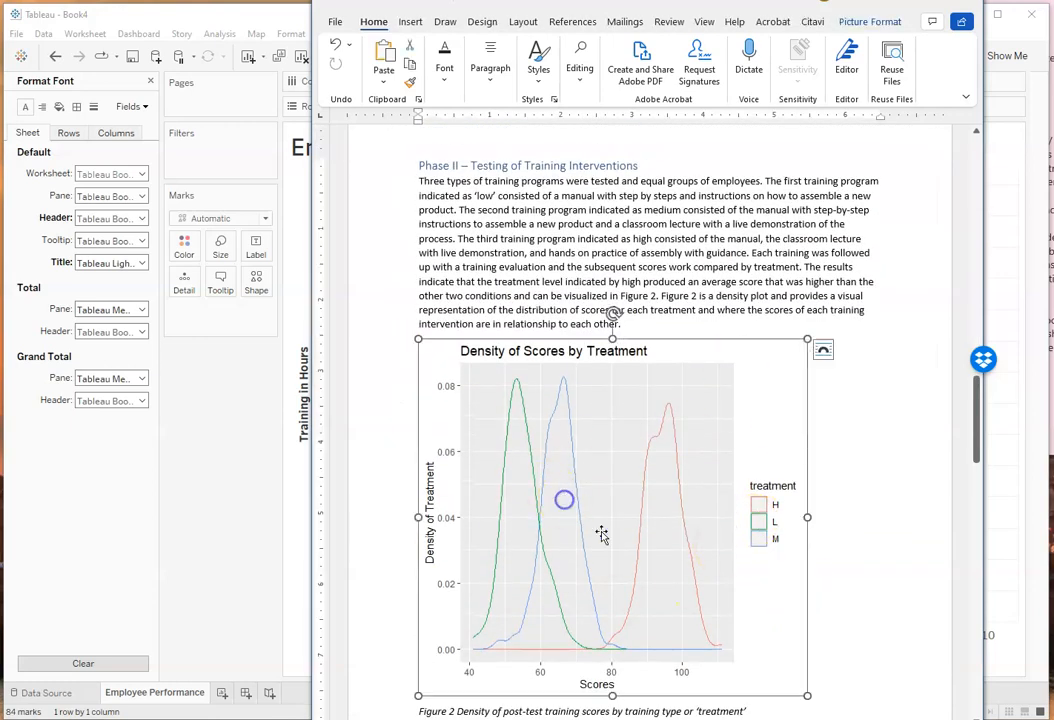
{"action": "left_click_drag", "start_coordinate": [809, 706], "coordinate": [486, 555]}
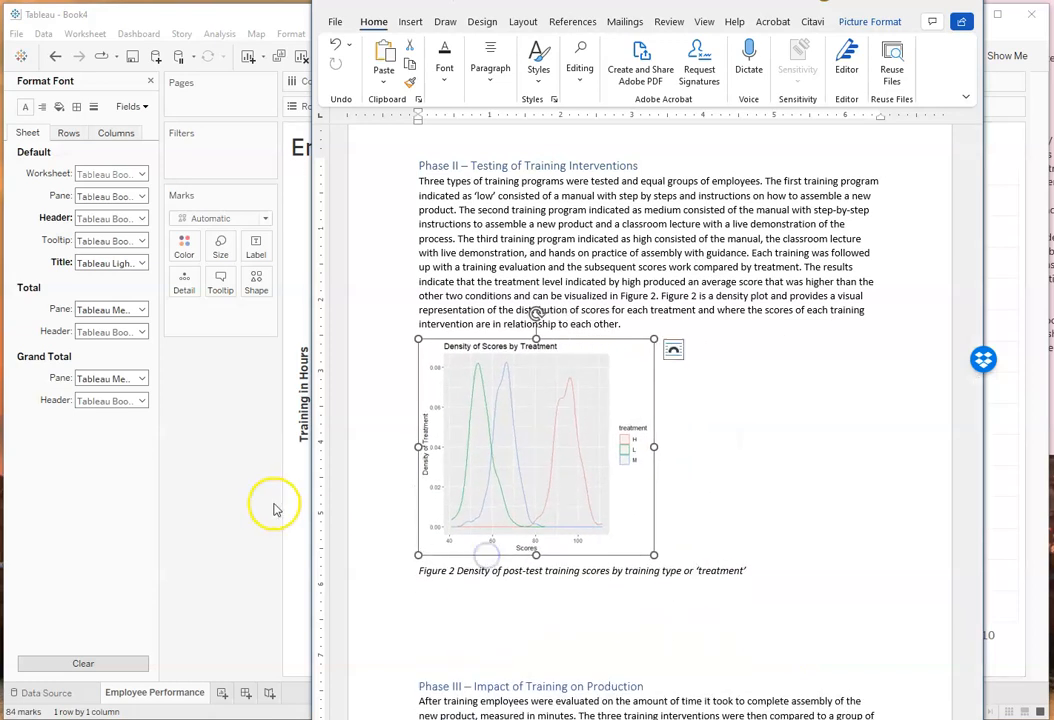
Step: Return to Tableau, create a new workbook, minimize the scatter plot workbook, and reposition the new window in its place
{"action": "left_click", "coordinate": [238, 494]}
{"action": "left_click", "coordinate": [12, 33]}
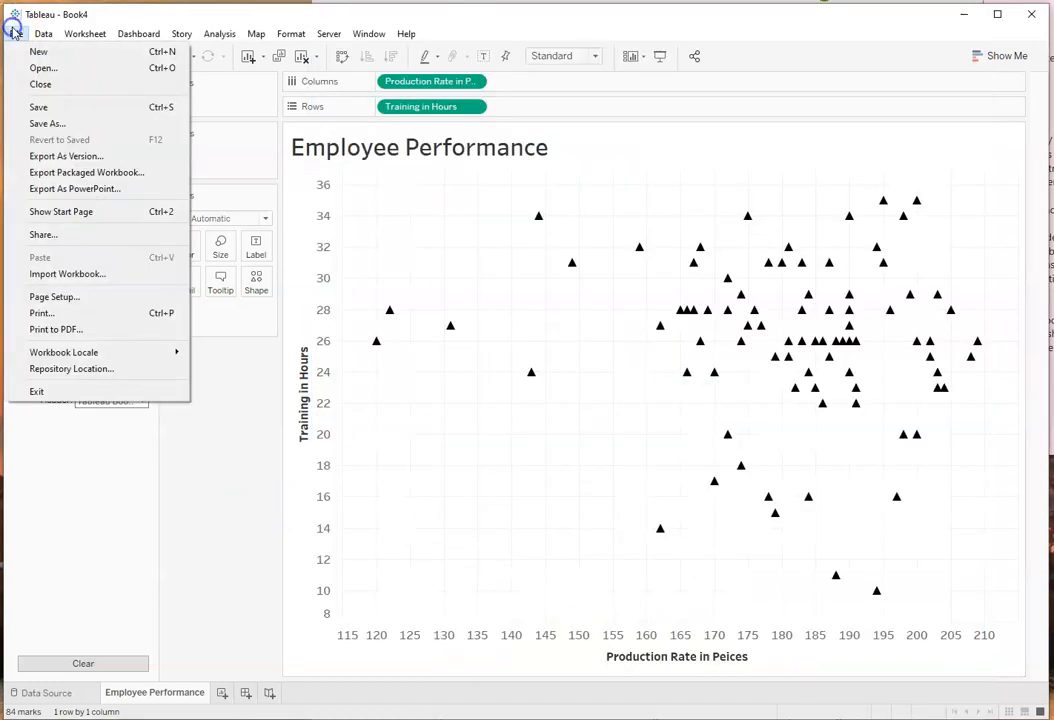
{"action": "left_click", "coordinate": [24, 57]}
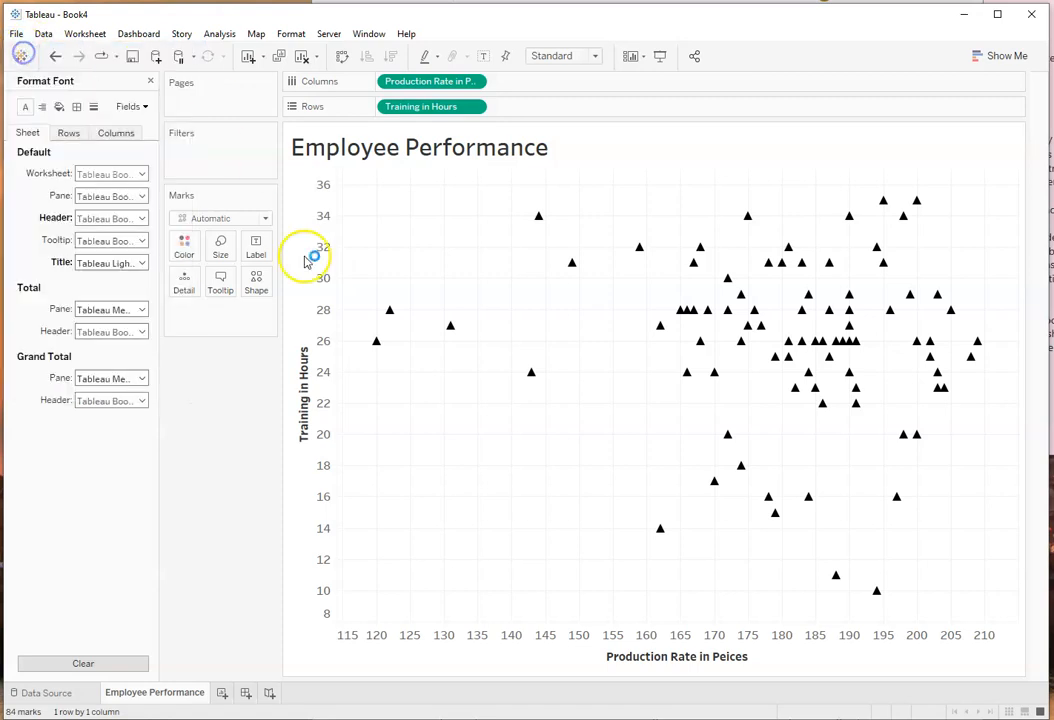
{"action": "left_click", "coordinate": [963, 19]}
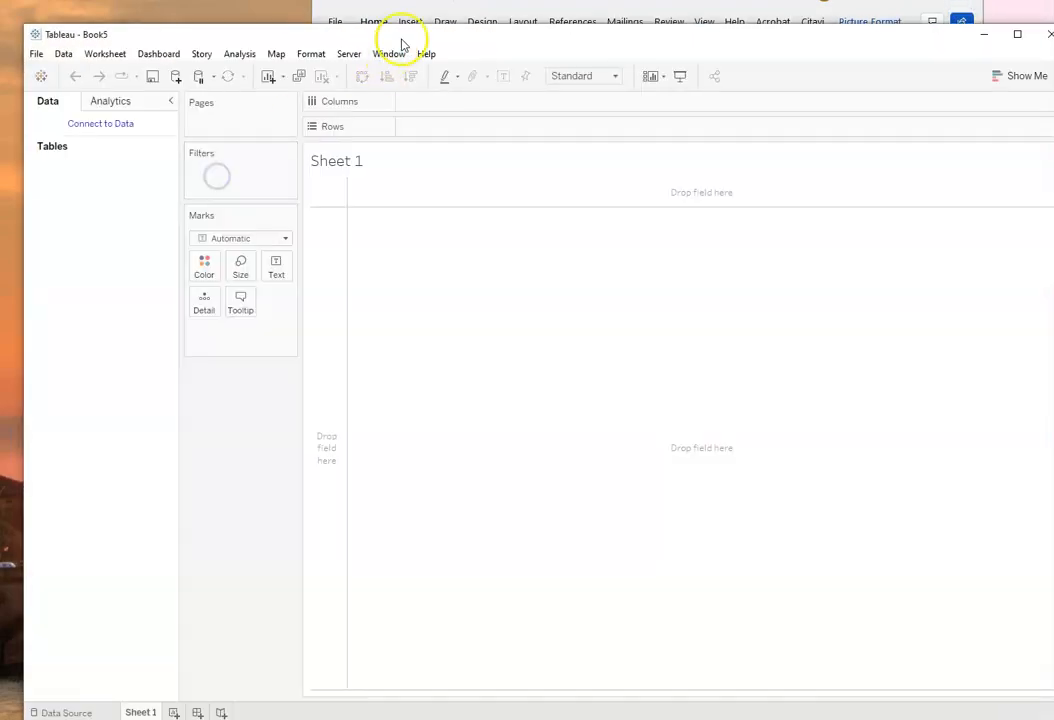
{"action": "left_click_drag", "start_coordinate": [442, 35], "coordinate": [423, 20]}
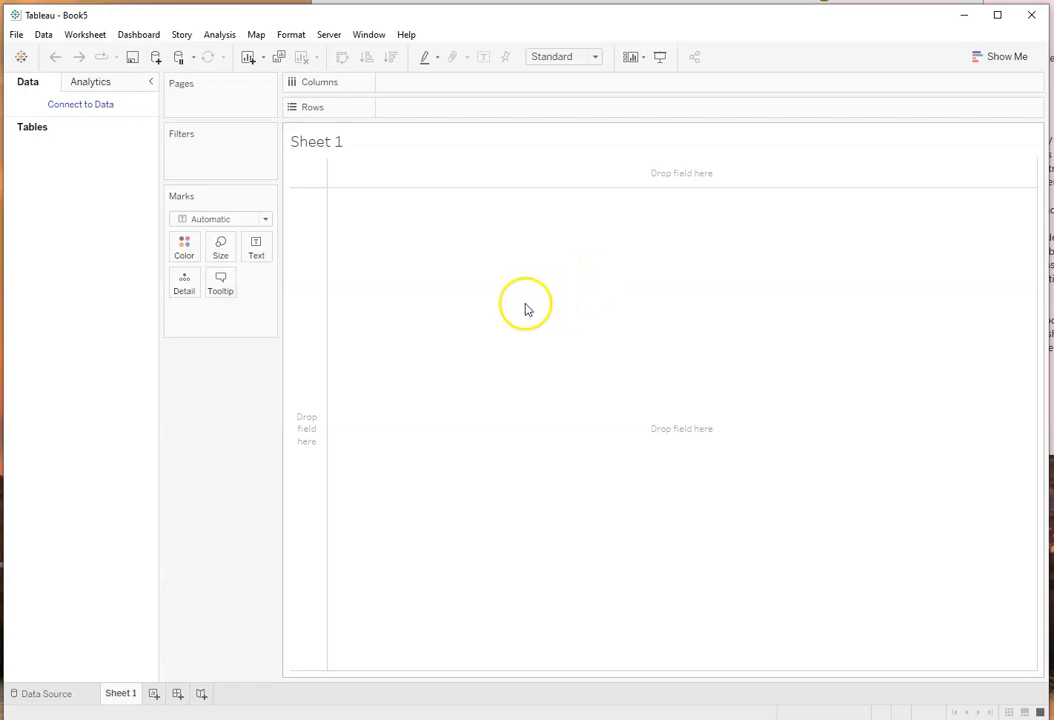
Step: Connect the new workbook to the Excel file densitydata.xlsx and enlarge the data preview area
{"action": "left_click", "coordinate": [73, 103]}
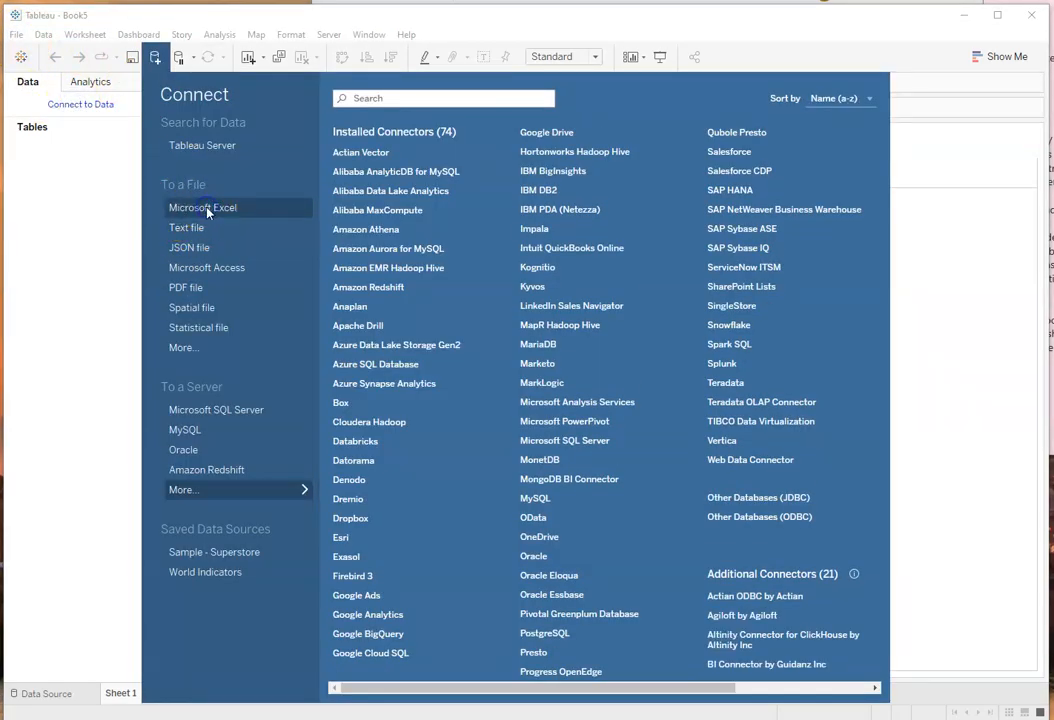
{"action": "left_click", "coordinate": [204, 208]}
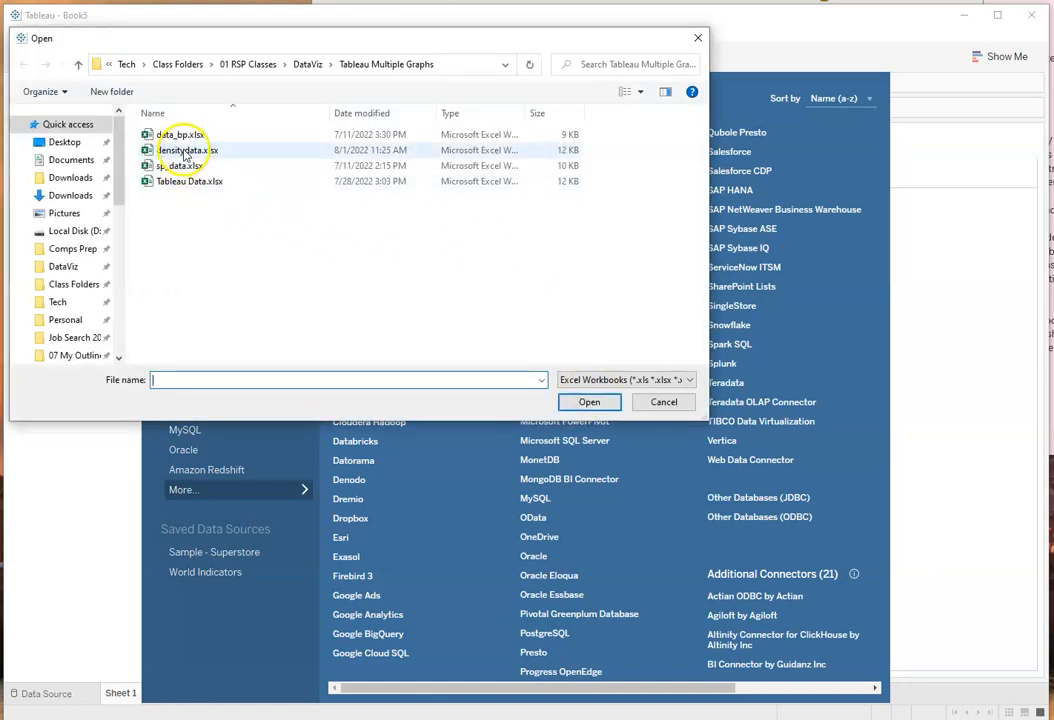
{"action": "left_click", "coordinate": [183, 152]}
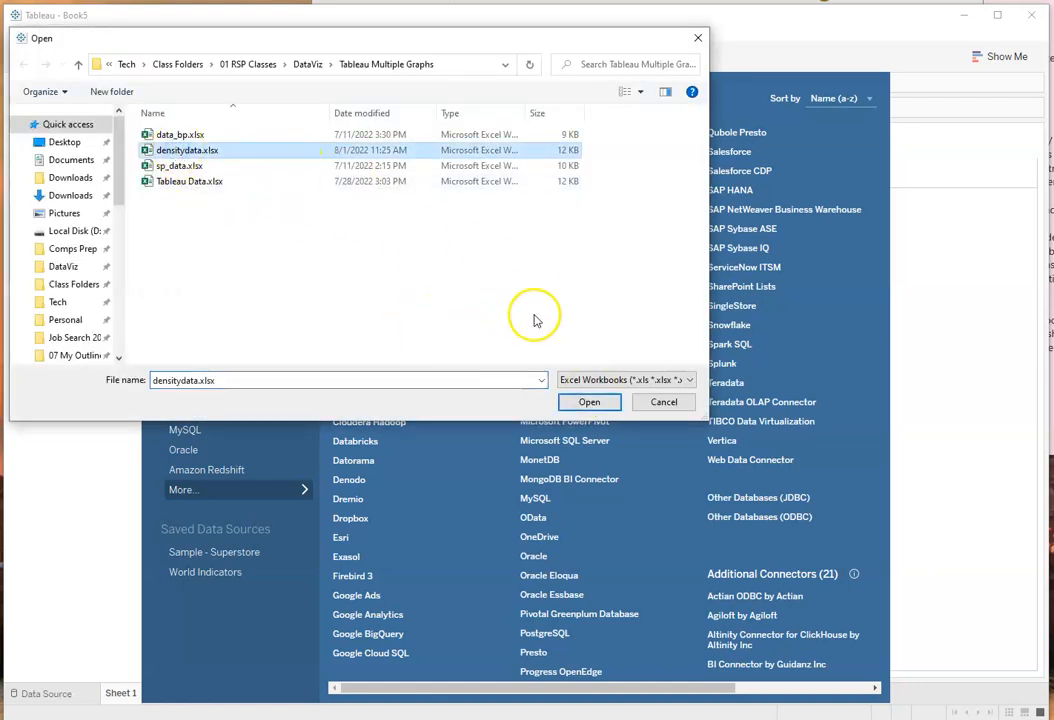
{"action": "left_click", "coordinate": [587, 401]}
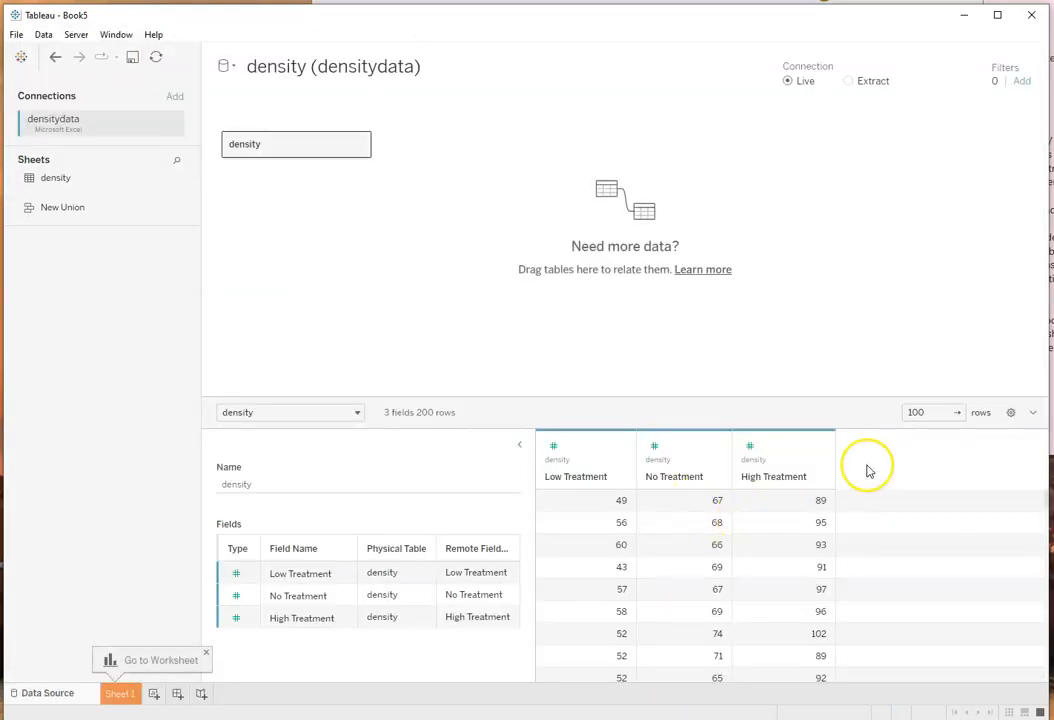
{"action": "left_click_drag", "start_coordinate": [835, 398], "coordinate": [835, 367]}
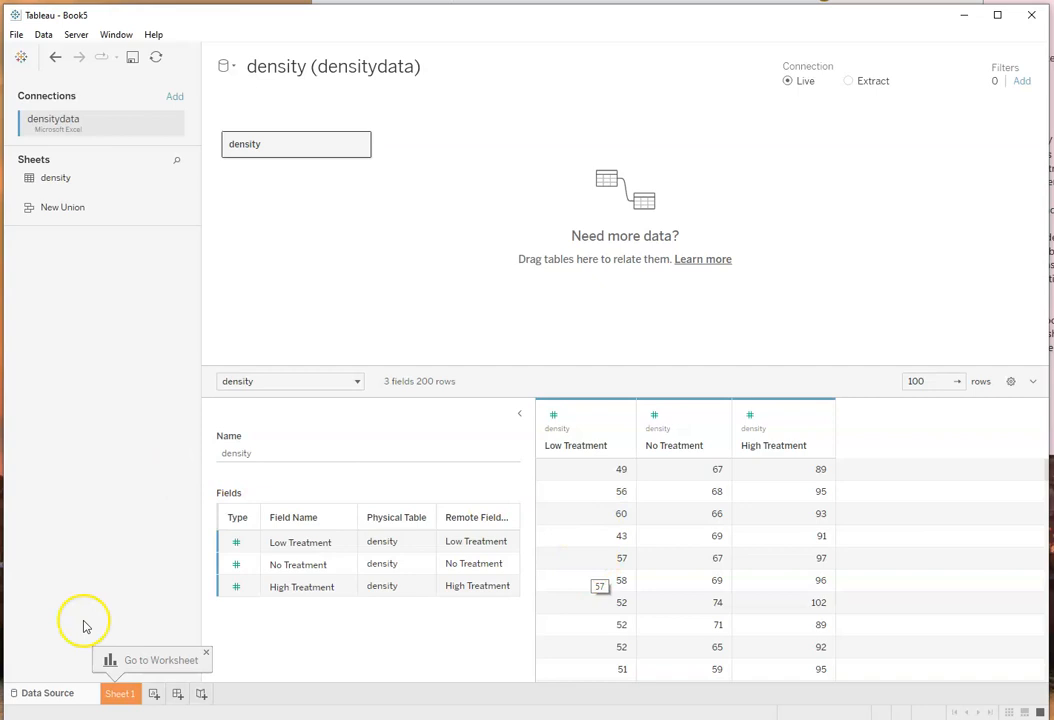
Step: Open the first worksheet and rename it as Density for Low Training
{"action": "left_click", "coordinate": [120, 694]}
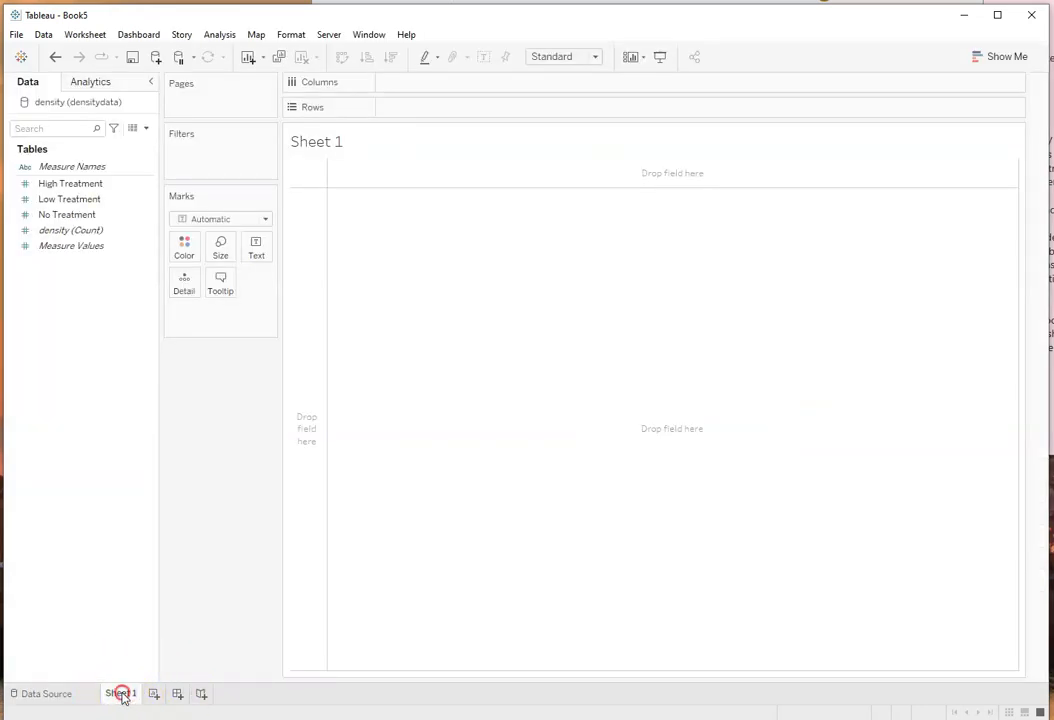
{"action": "right_click", "coordinate": [121, 694]}
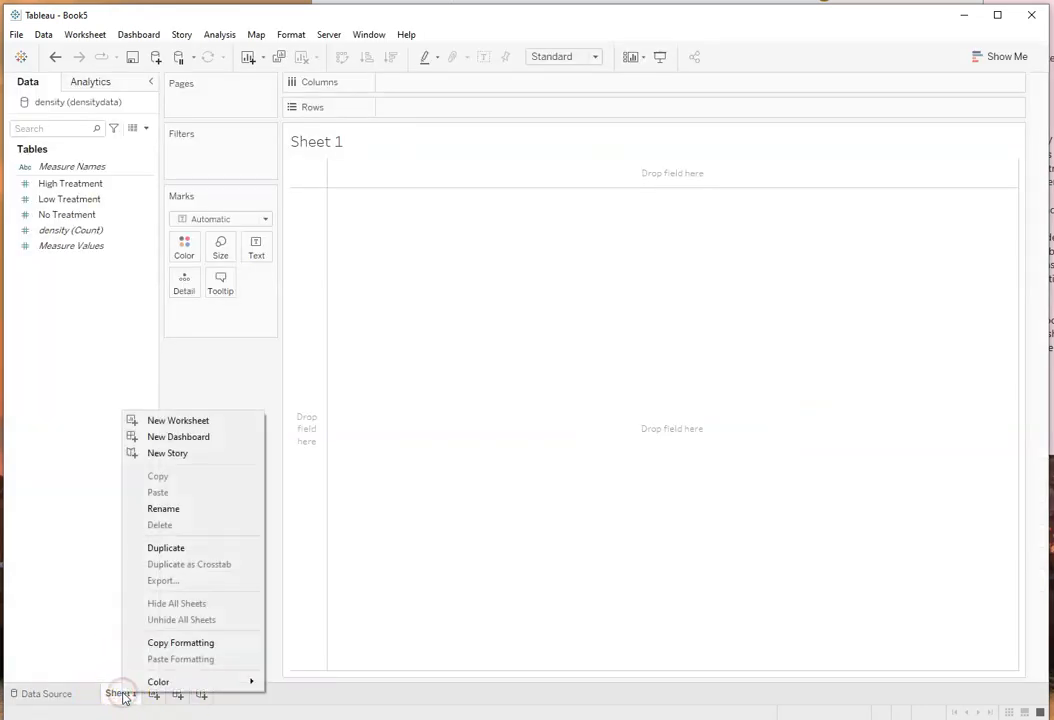
{"action": "left_click", "coordinate": [161, 508]}
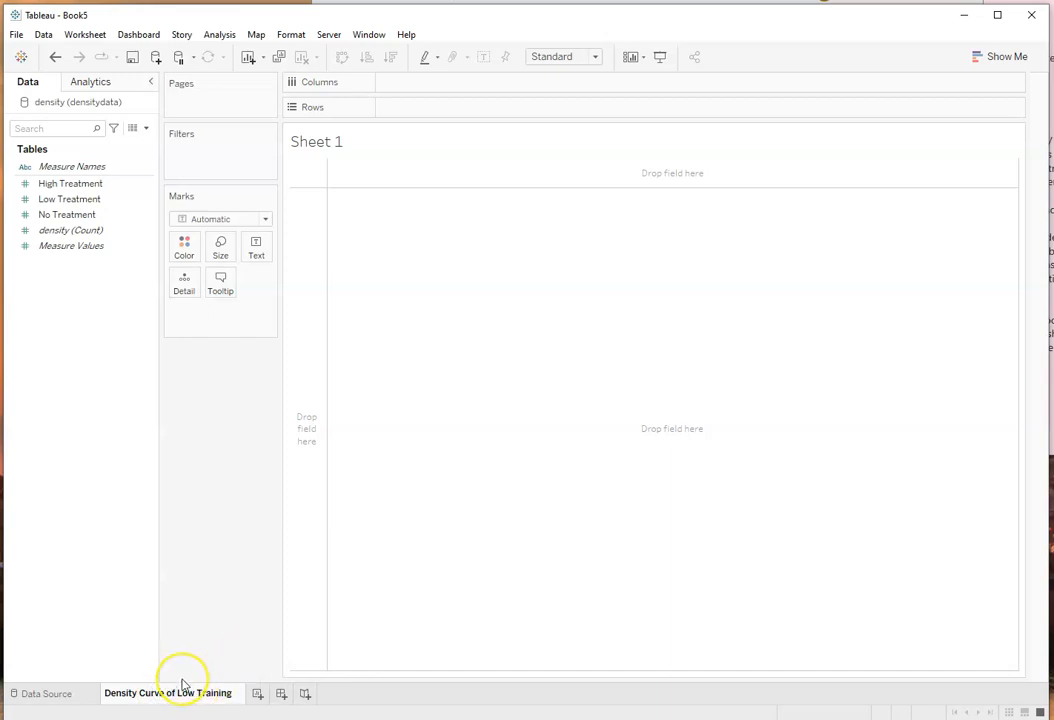
{"action": "key", "text": "BackSpace"}
{"action": "key", "text": "BackSpace"}
{"action": "key", "text": "BackSpace"}
{"action": "key", "text": "BackSpace"}
{"action": "key", "text": "BackSpace"}
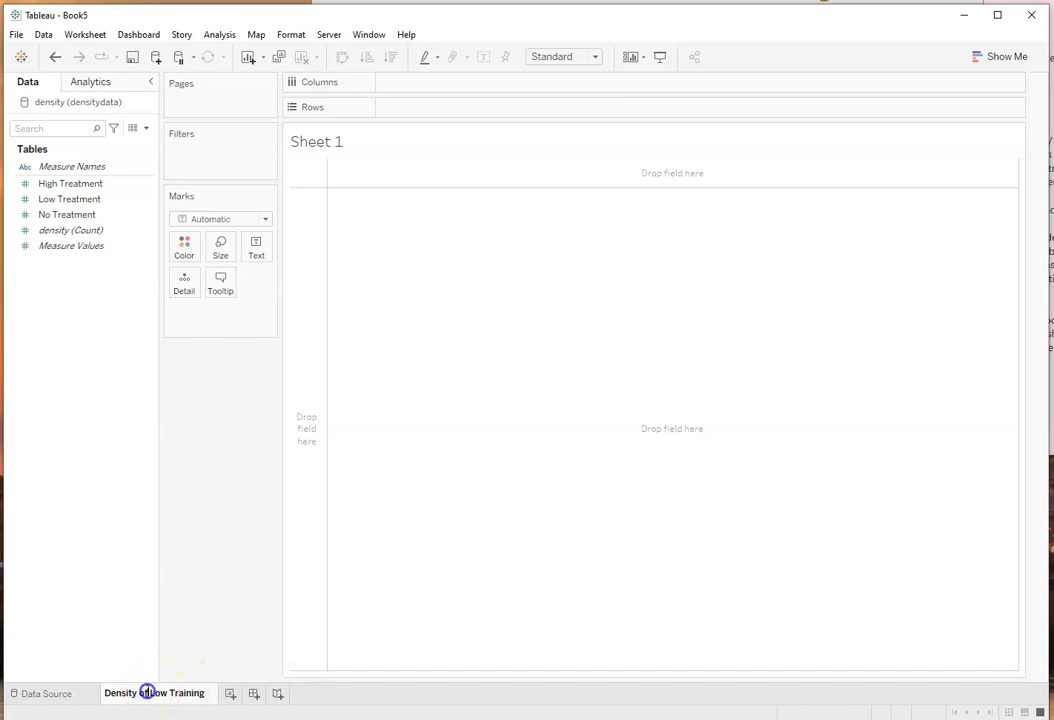
{"action": "key", "text": "BackSpace"}
{"action": "key", "text": "BackSpace"}
{"action": "key", "text": "BackSpace"}
{"action": "type", "text": "for"}
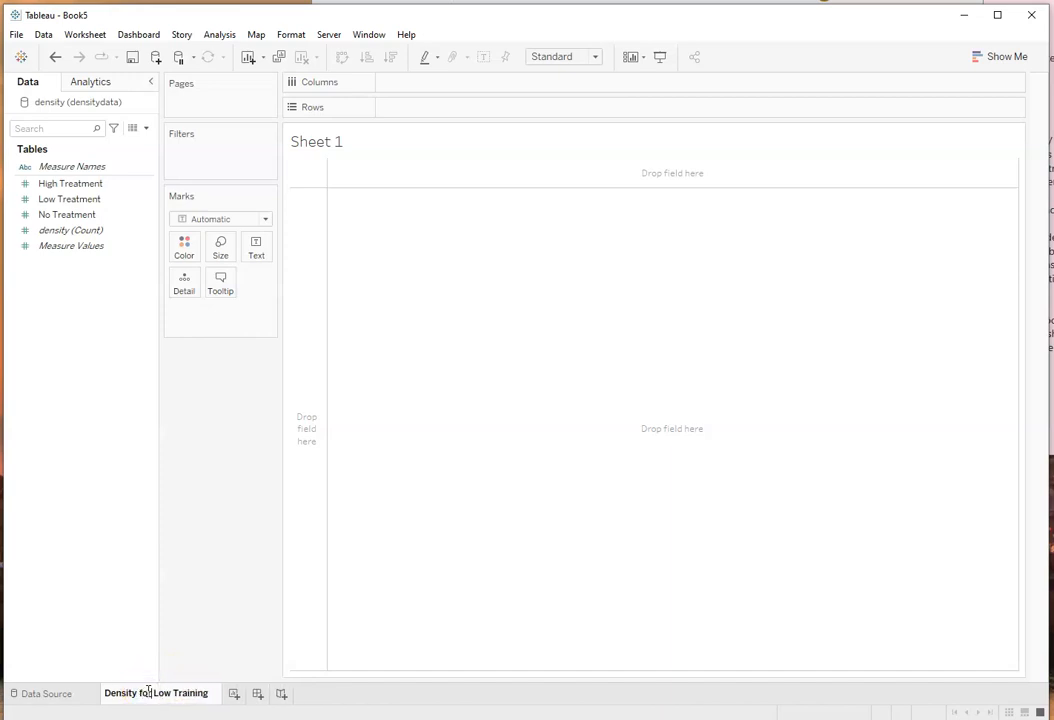
{"action": "left_click", "coordinate": [348, 614]}
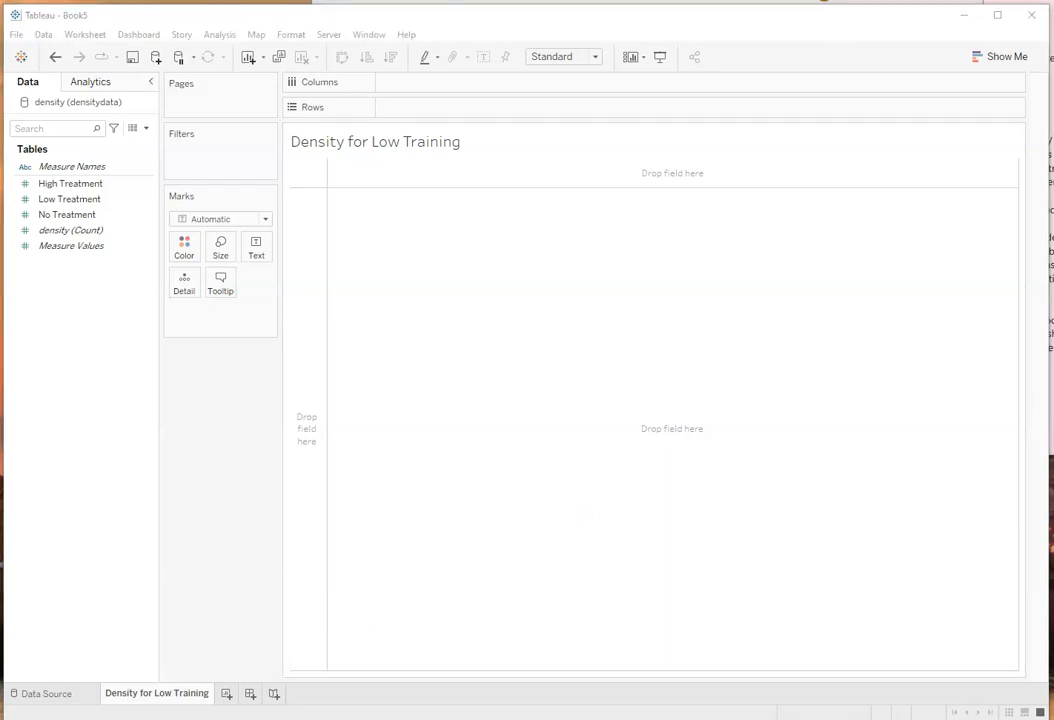
Step: Place the Low Treatment measure on the worksheet's Columns shelf
{"action": "left_click", "coordinate": [60, 230]}
{"action": "left_click", "coordinate": [70, 245]}
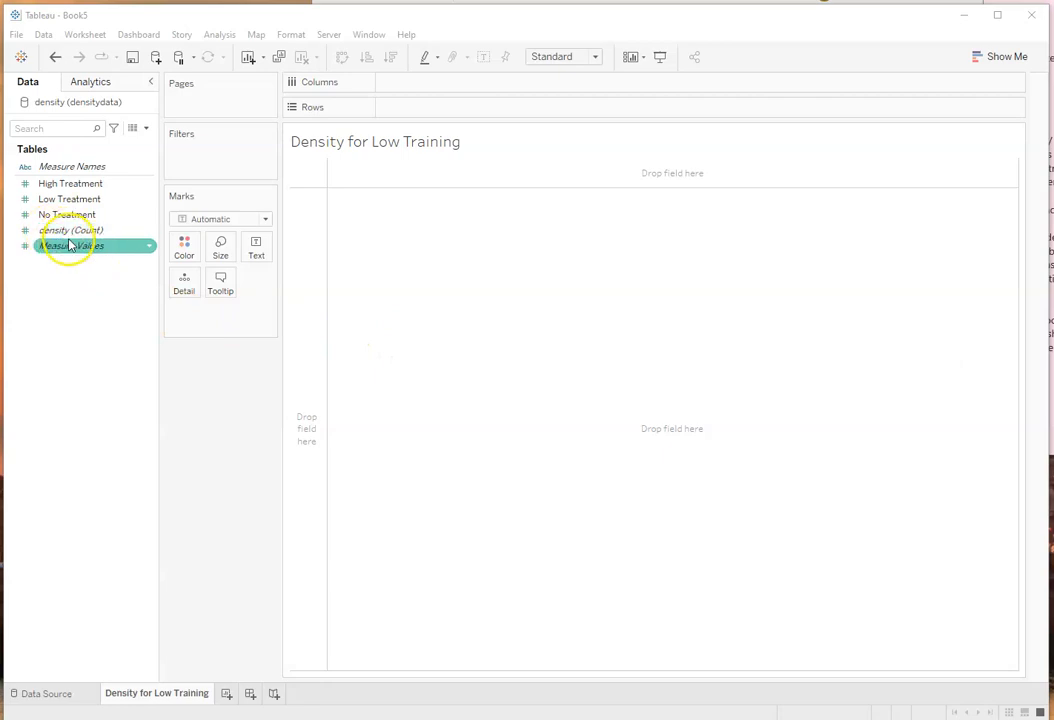
{"action": "left_click", "coordinate": [58, 216]}
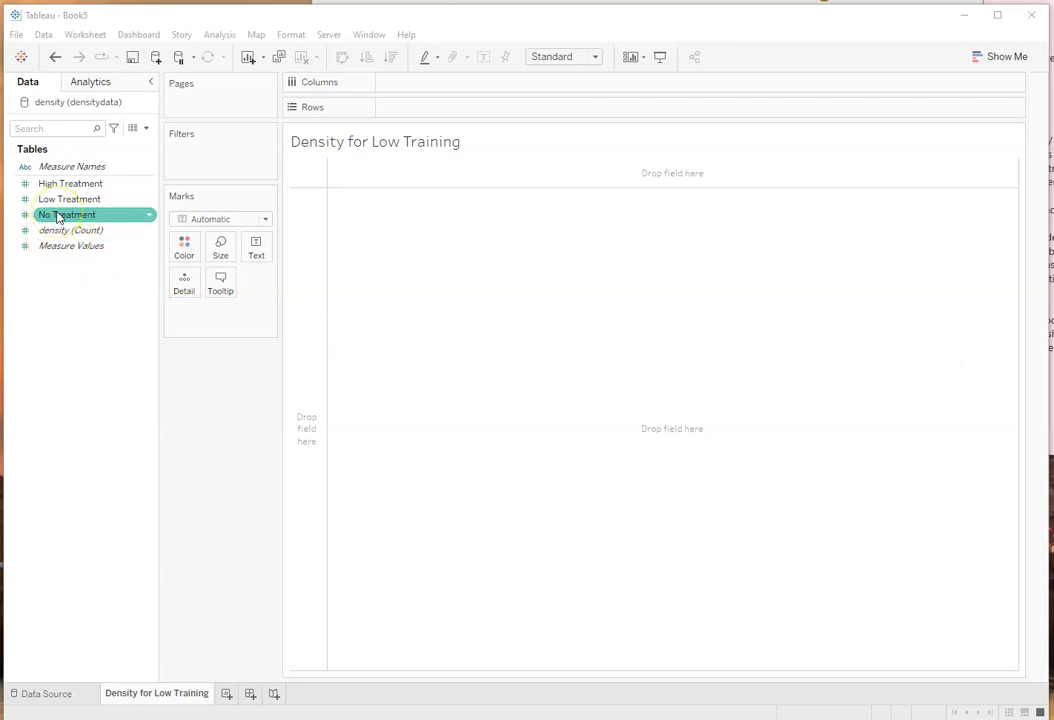
{"action": "left_click", "coordinate": [58, 201]}
{"action": "left_click", "coordinate": [57, 203]}
{"action": "left_click_drag", "start_coordinate": [81, 206], "coordinate": [410, 82]}
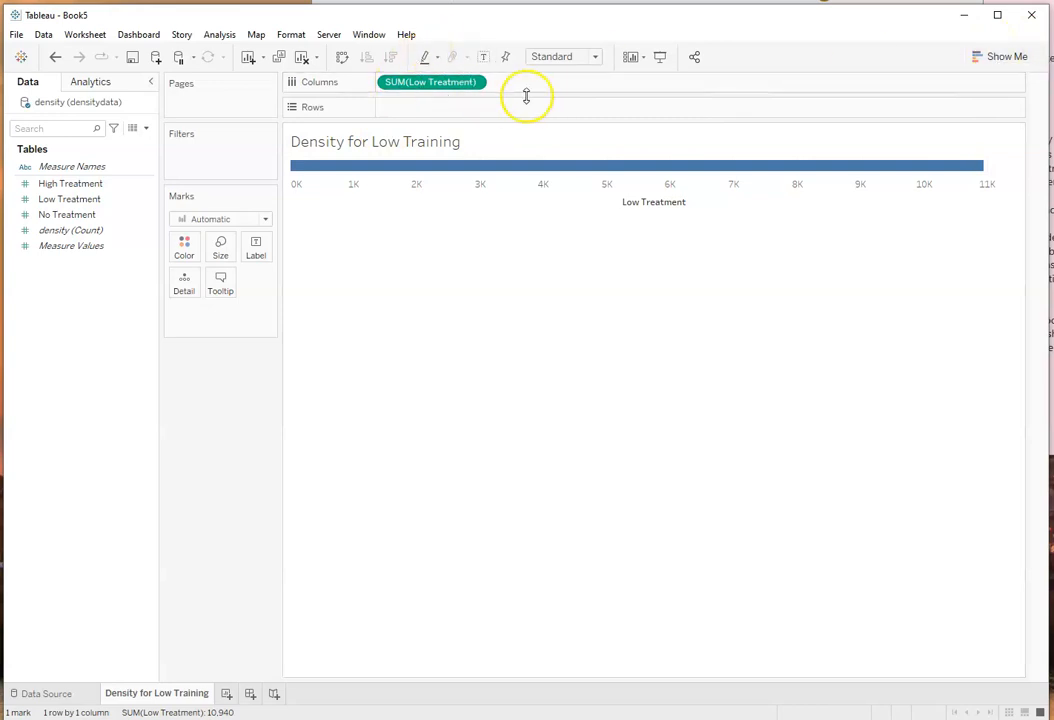
Step: Convert the Low Treatment bar into a histogram of binned scores using the suggested chart types
{"action": "left_click", "coordinate": [1000, 56]}
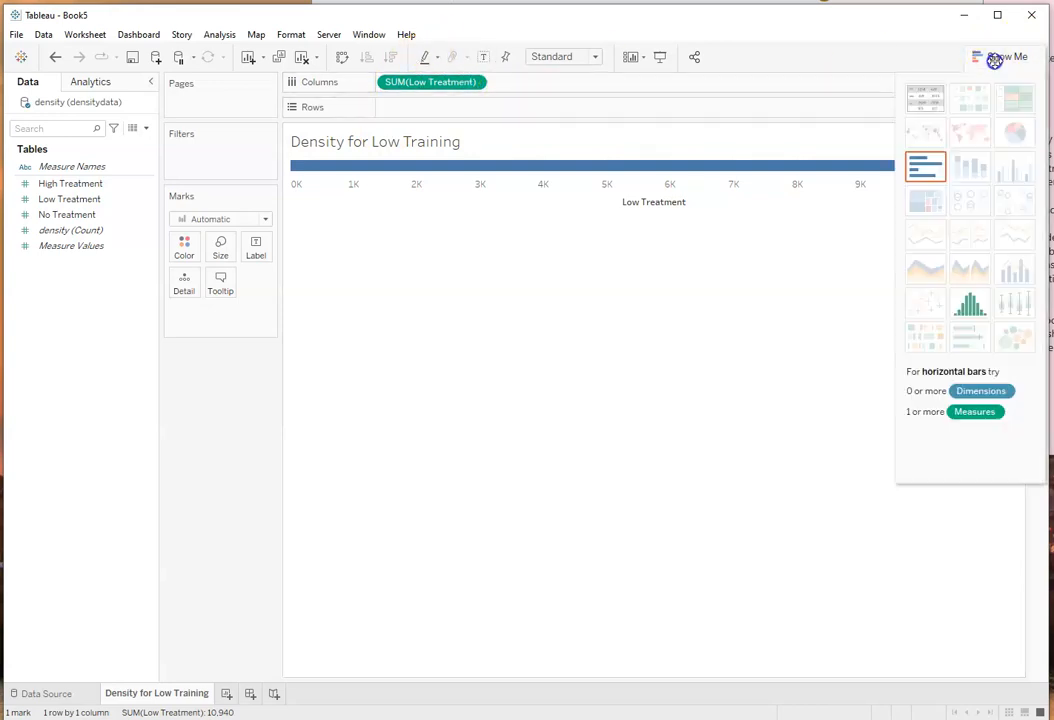
{"action": "left_click", "coordinate": [969, 303]}
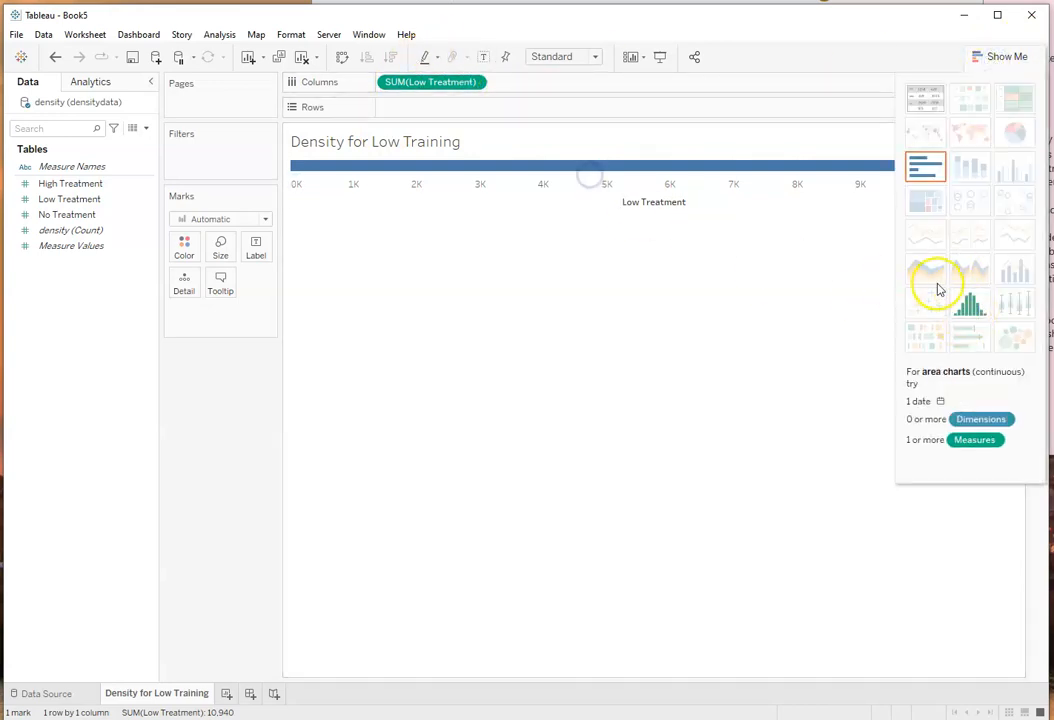
{"action": "left_click", "coordinate": [979, 309]}
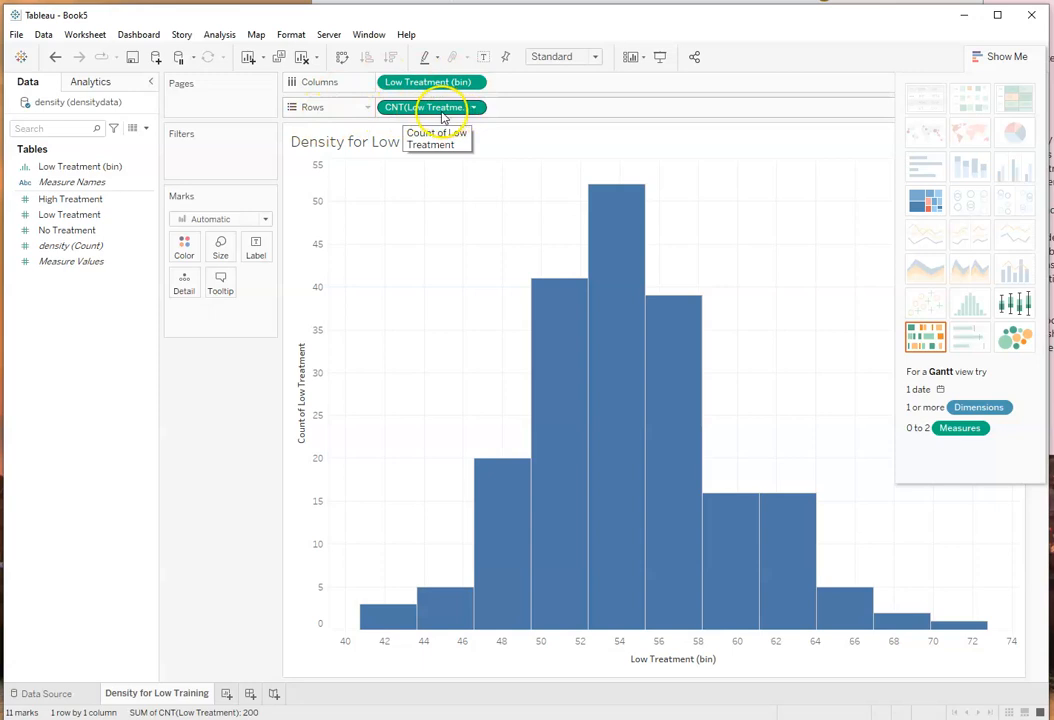
{"action": "left_click", "coordinate": [990, 60]}
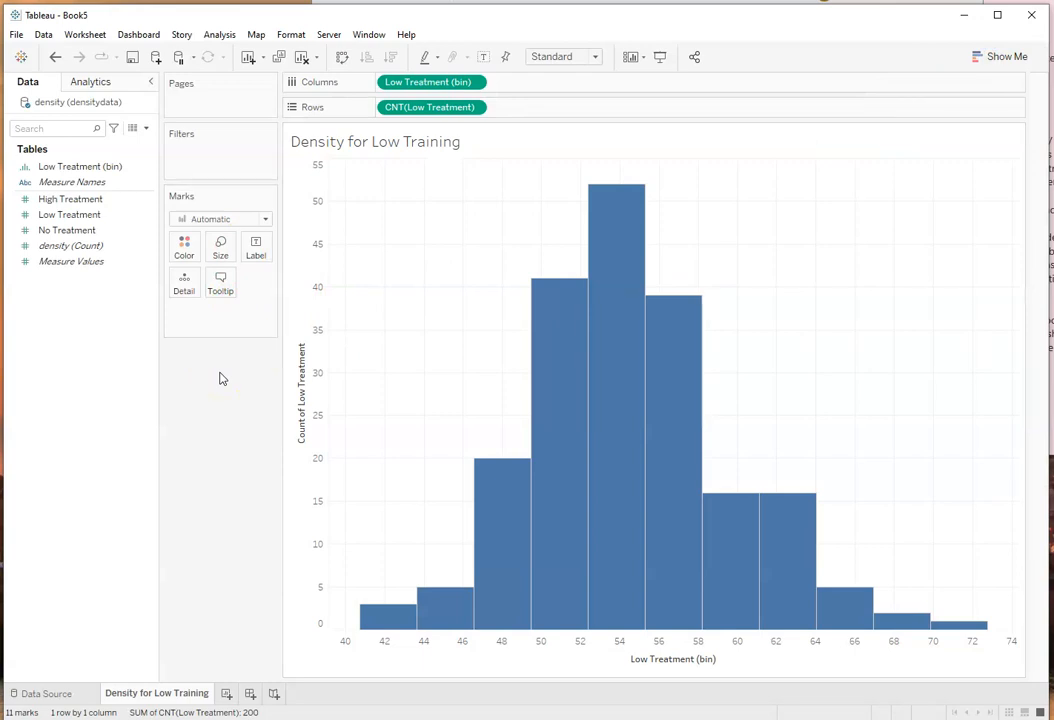
Step: Change the histogram's mark type to Line and compare the curve with the Figure 2 density plot in the Word report
{"action": "left_click", "coordinate": [265, 220]}
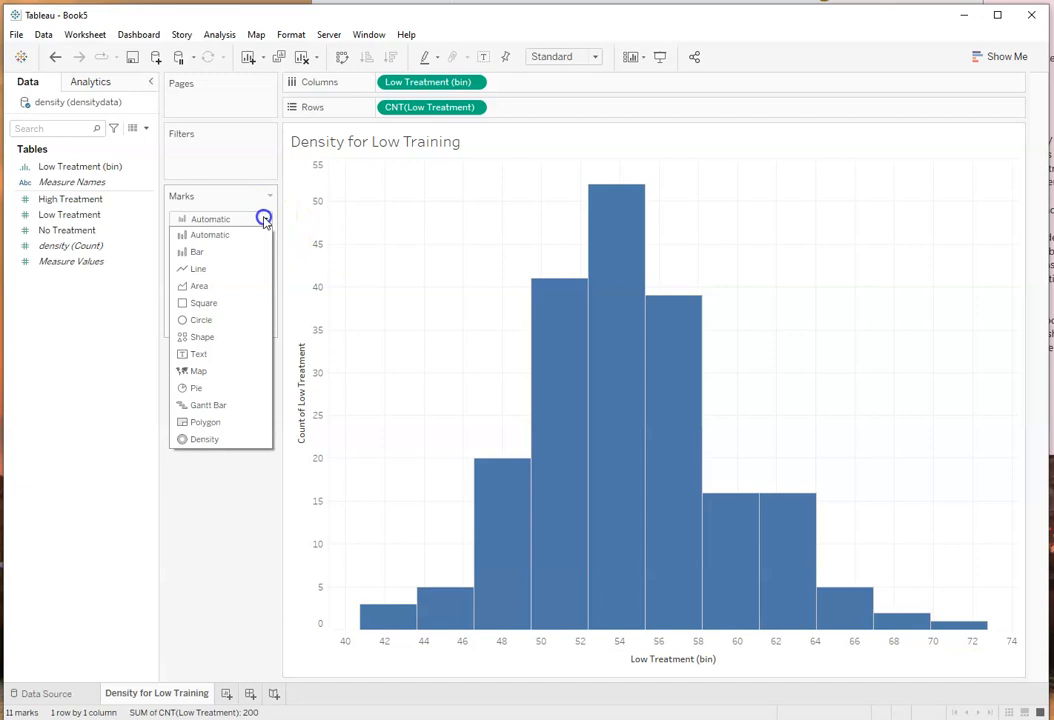
{"action": "left_click", "coordinate": [202, 270]}
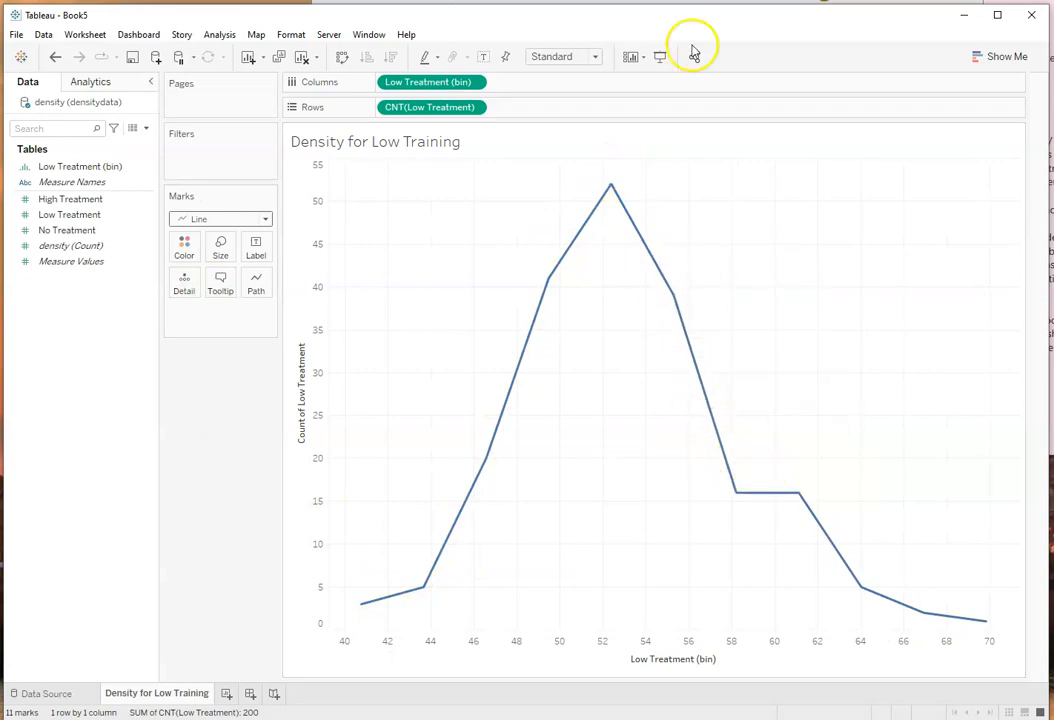
{"action": "left_click", "coordinate": [694, 2]}
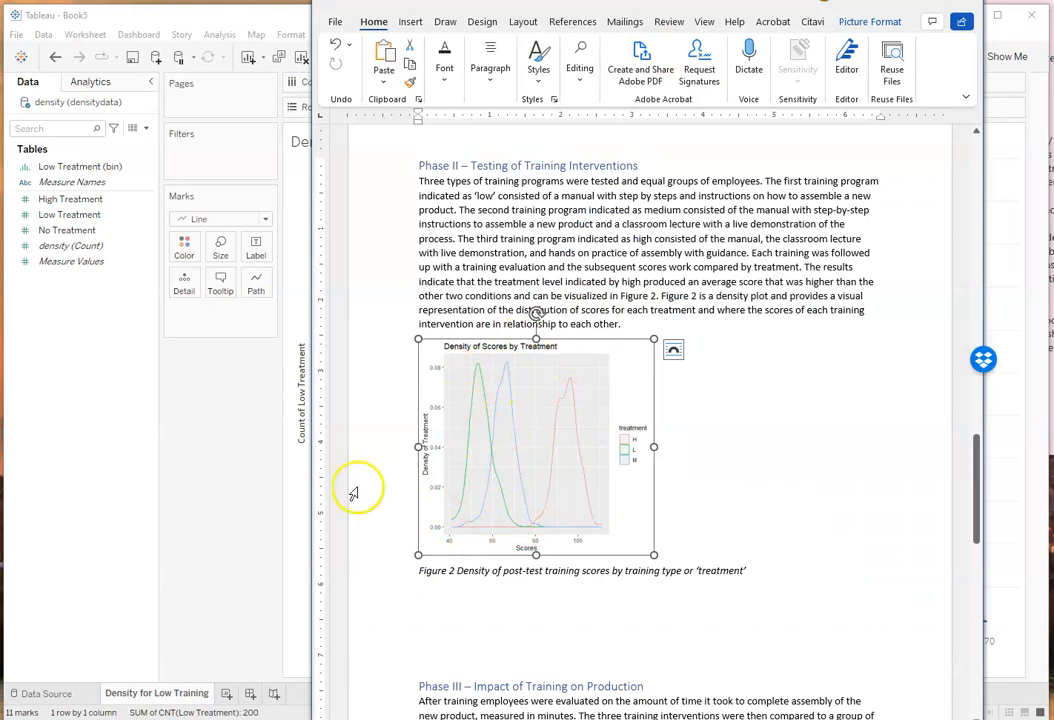
{"action": "left_click", "coordinate": [242, 482]}
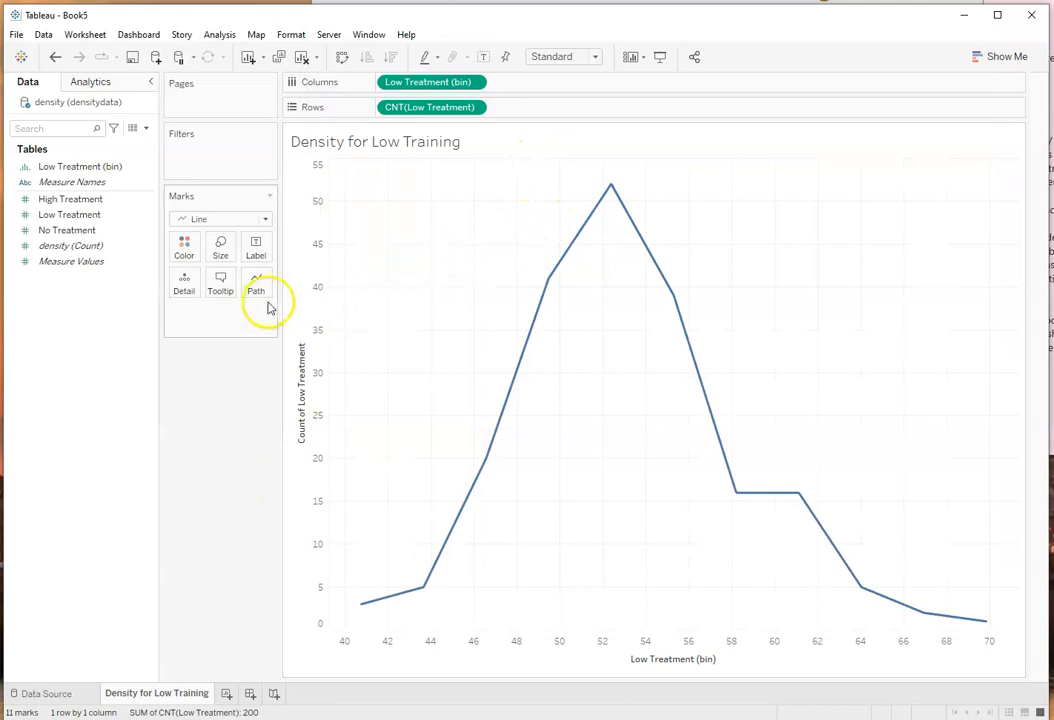
Step: Apply a Moving Average quick table calculation to the count of Low Treatment on Rows
{"action": "left_click", "coordinate": [476, 108]}
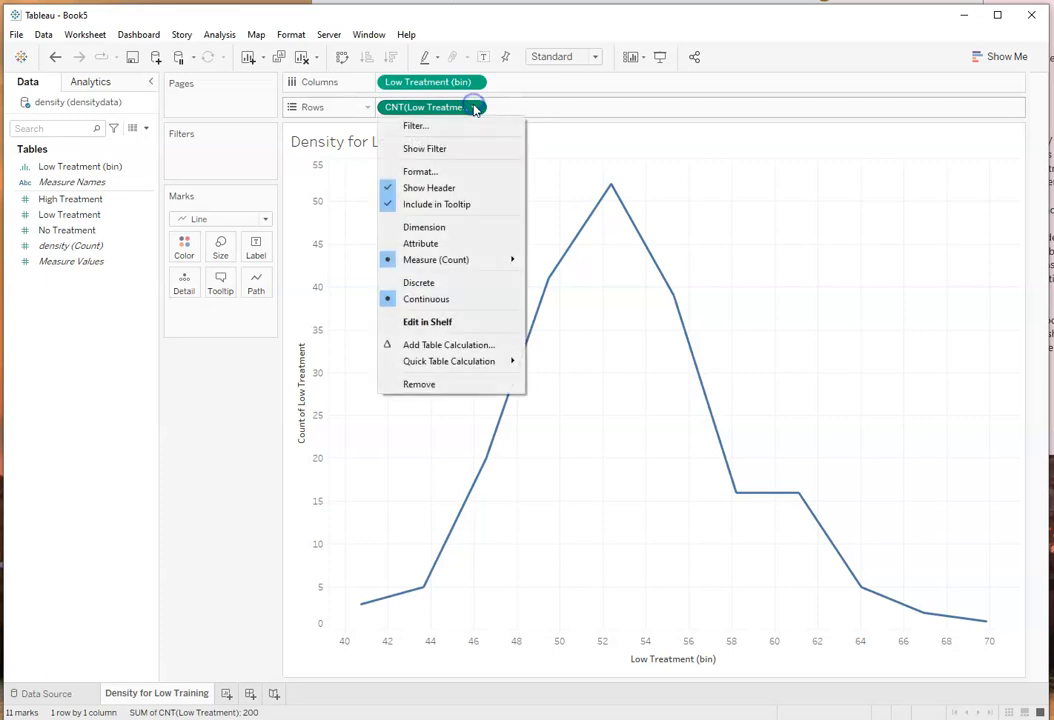
{"action": "mouse_move", "coordinate": [482, 363]}
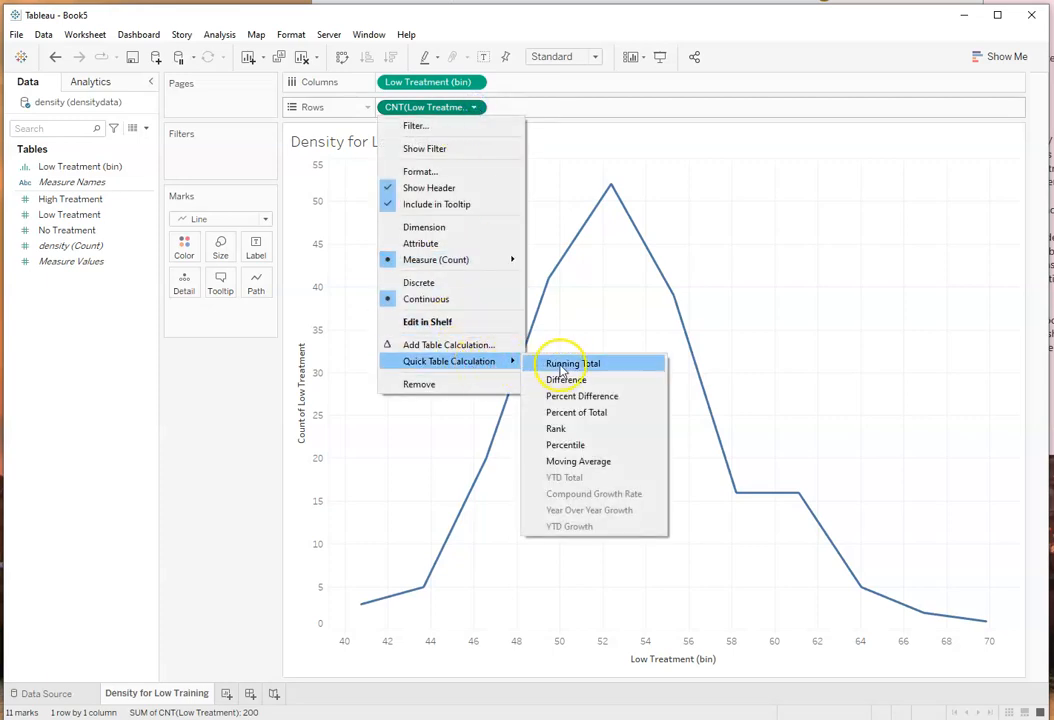
{"action": "left_click", "coordinate": [548, 461]}
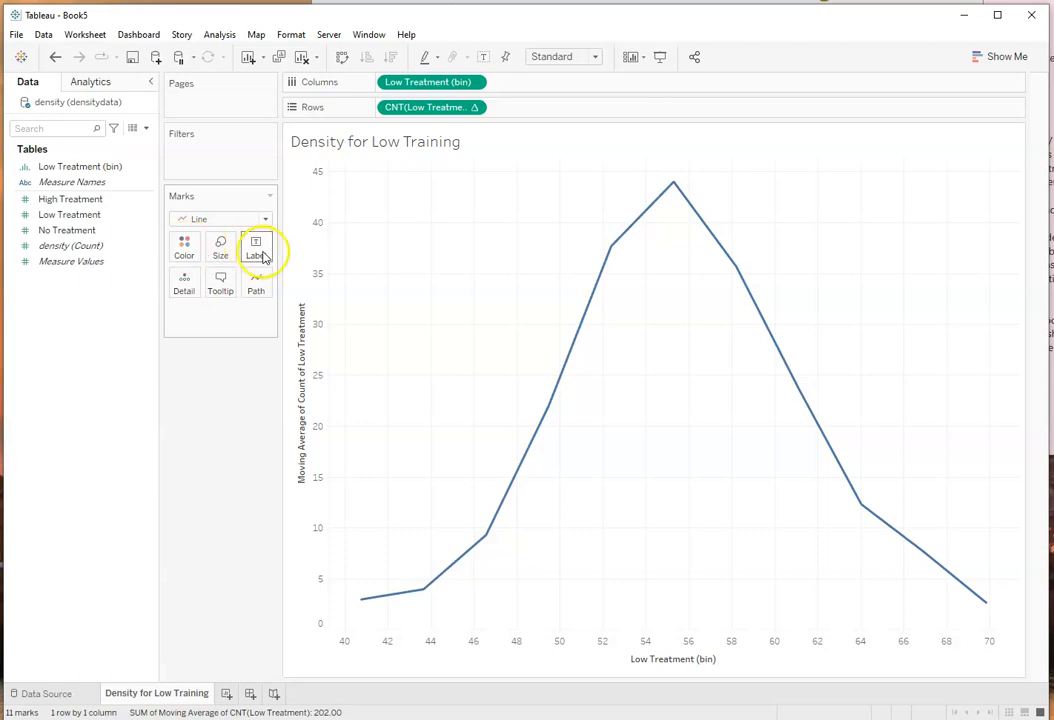
{"action": "left_click", "coordinate": [221, 251]}
{"action": "mouse_move", "coordinate": [248, 285]}
{"action": "left_mouse_down"}
{"action": "mouse_move", "coordinate": [271, 291]}
{"action": "mouse_move", "coordinate": [246, 286]}
{"action": "left_mouse_up"}
{"action": "left_click", "coordinate": [228, 357]}
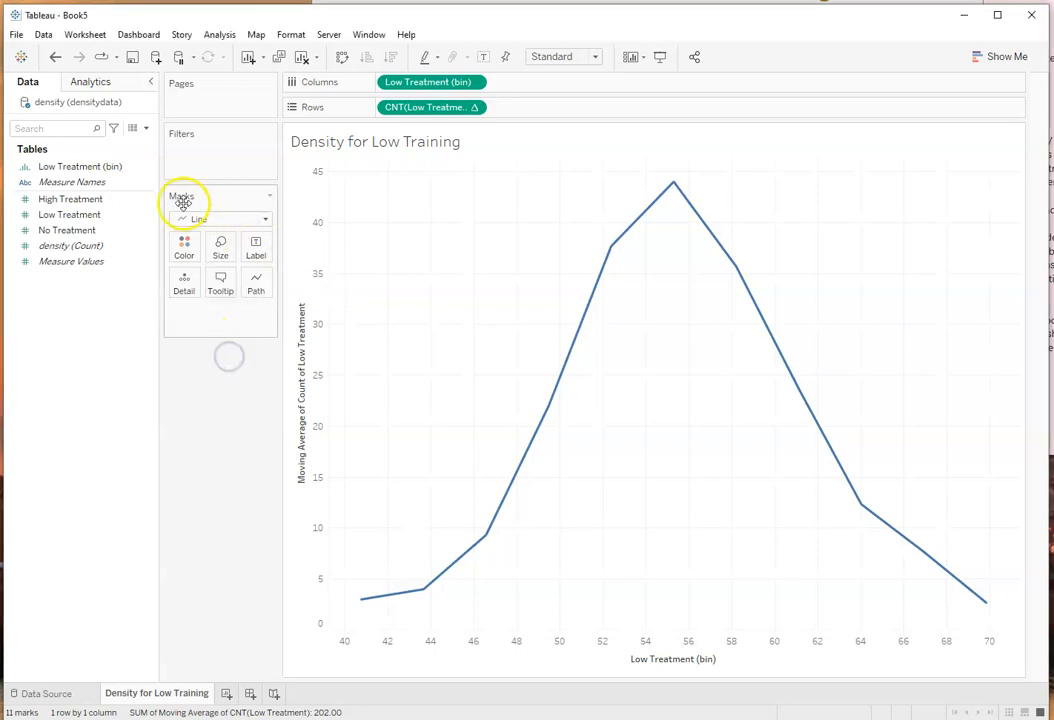
Step: Format the worksheet title font as bold, size 22, and make the header font bold
{"action": "left_click", "coordinate": [290, 35]}
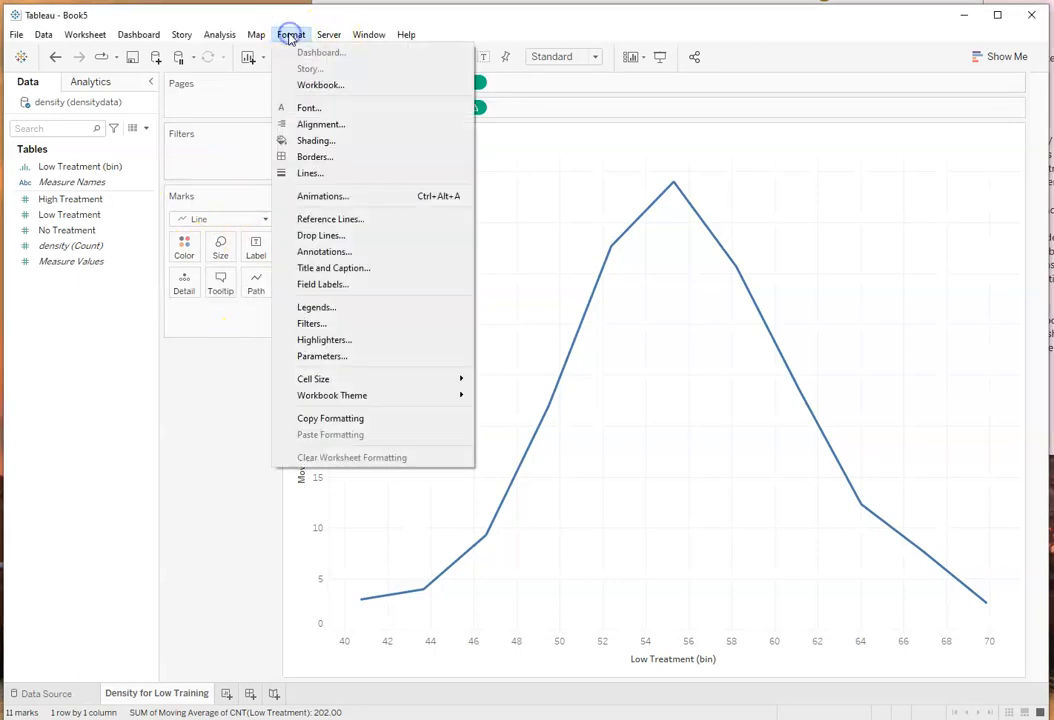
{"action": "left_click", "coordinate": [306, 108]}
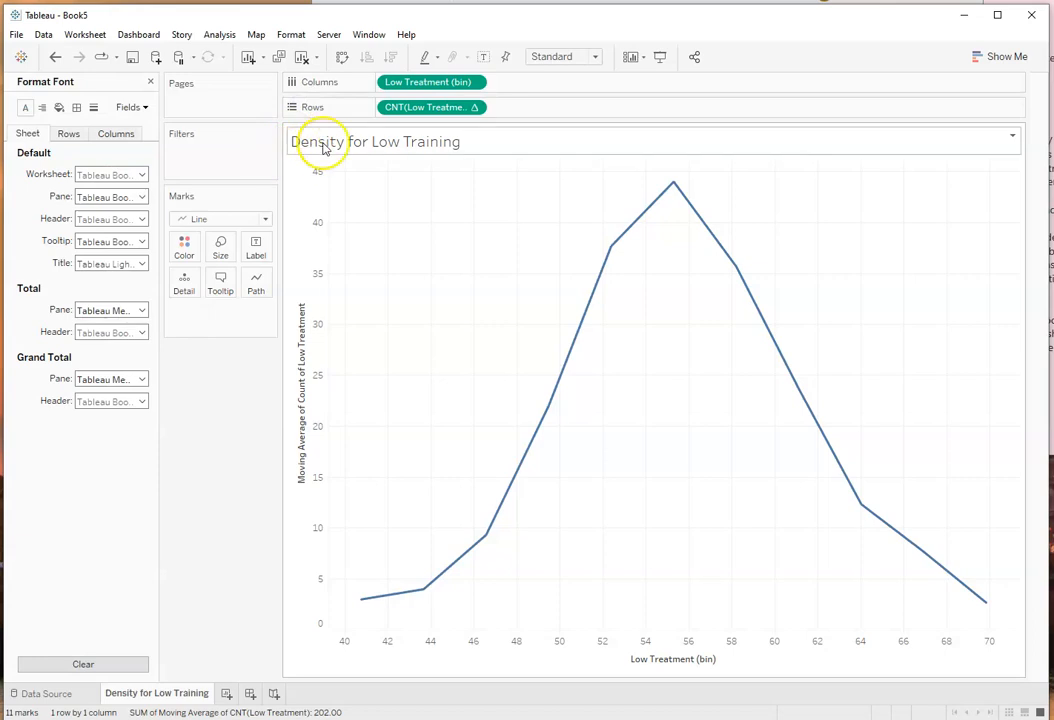
{"action": "left_click", "coordinate": [142, 263]}
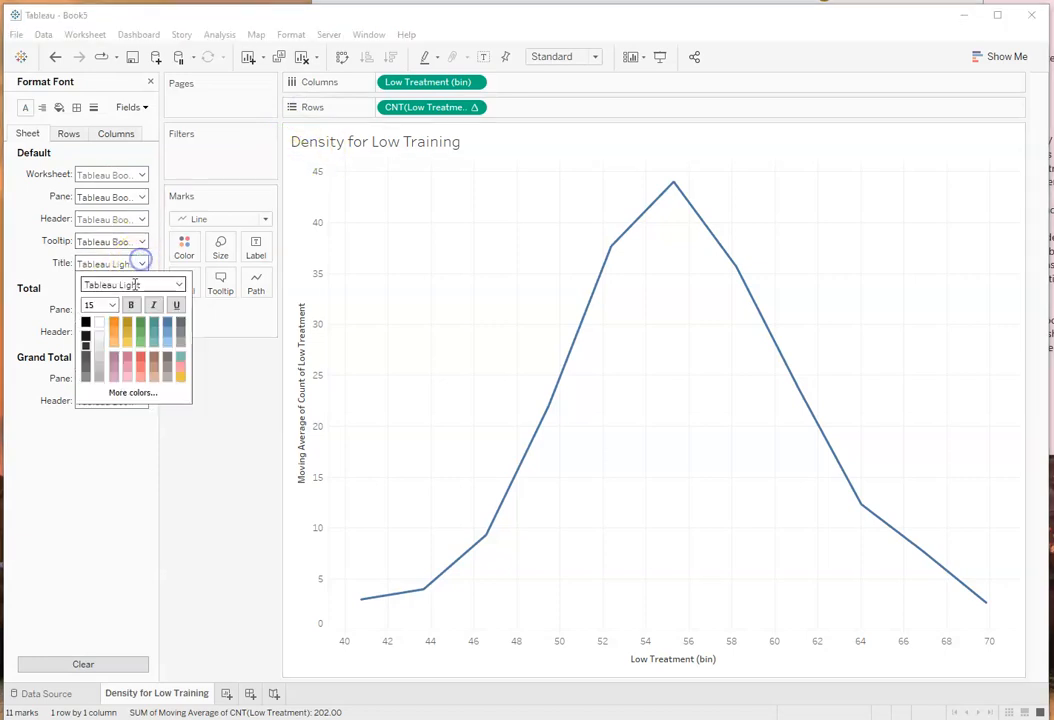
{"action": "left_click", "coordinate": [112, 305]}
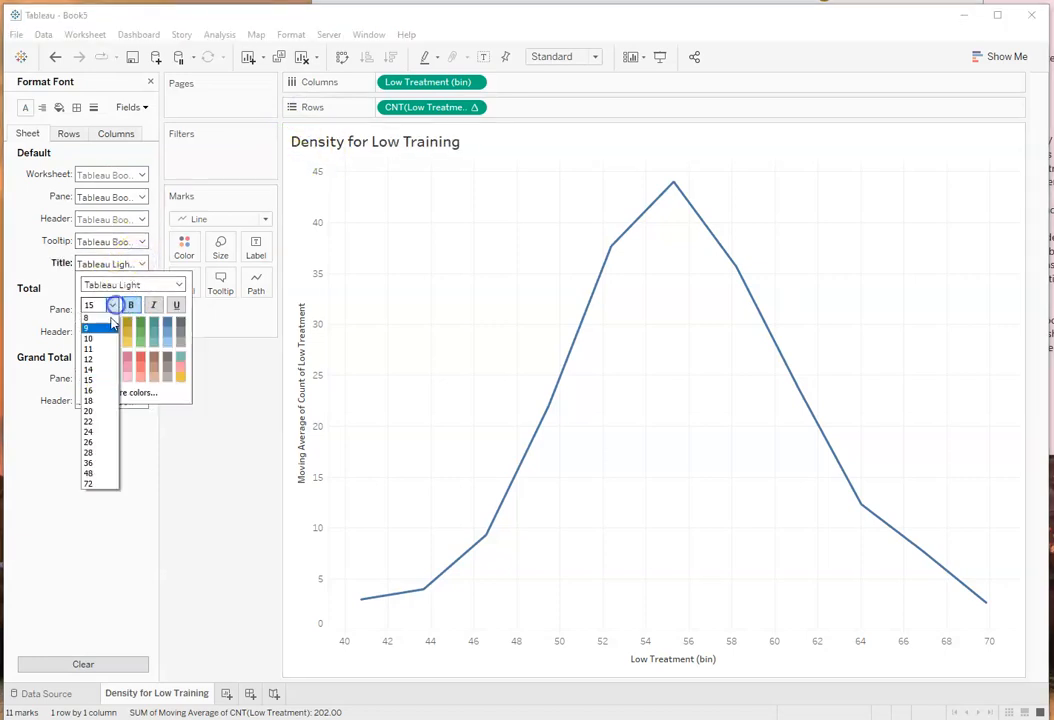
{"action": "left_click", "coordinate": [92, 422]}
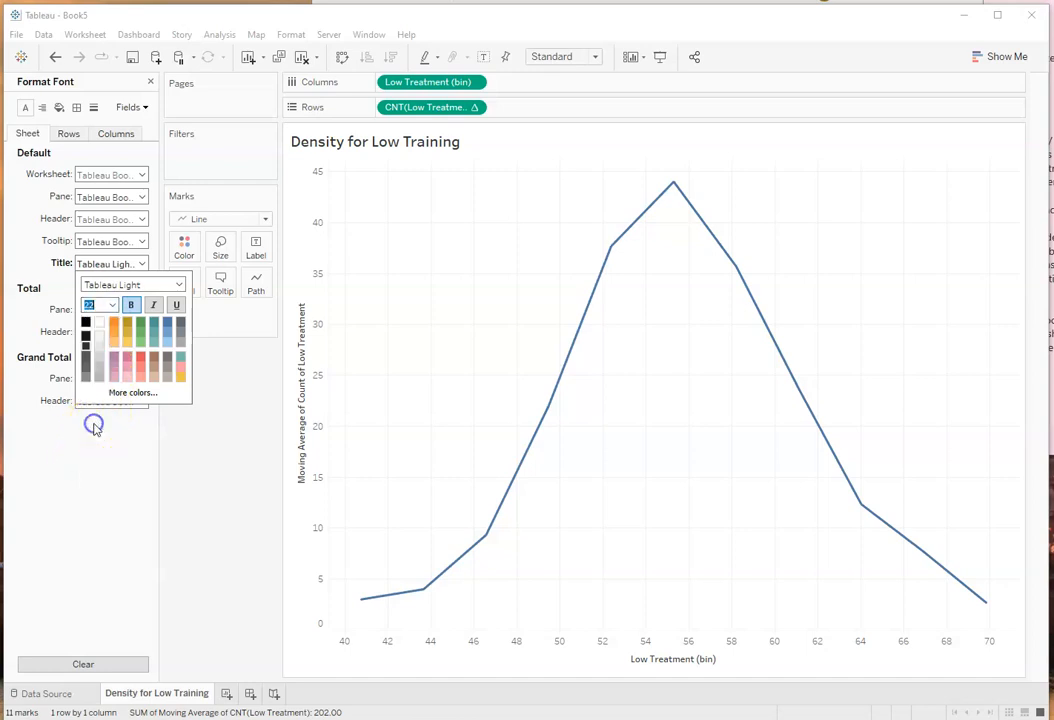
{"action": "left_click", "coordinate": [142, 219]}
{"action": "left_click", "coordinate": [130, 260]}
{"action": "left_click", "coordinate": [195, 501]}
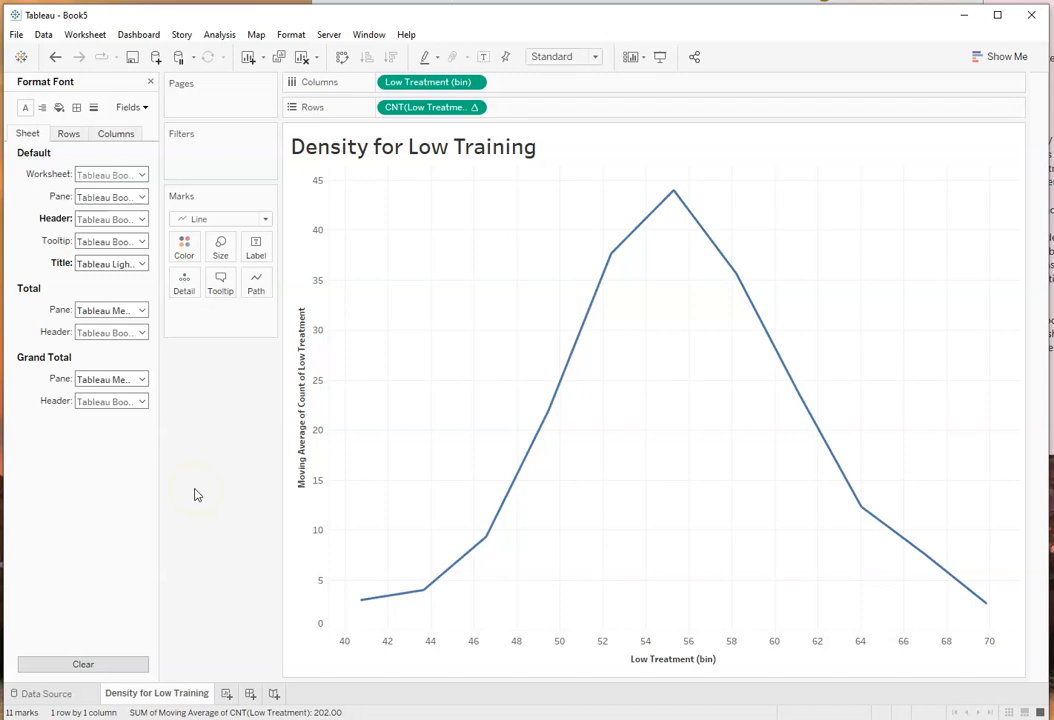
Step: Capture a screenshot of the whole Density for Low Training chart and paste it as a picture after the Figure 2 plot in Word
{"action": "key", "text": "super+shift+s"}
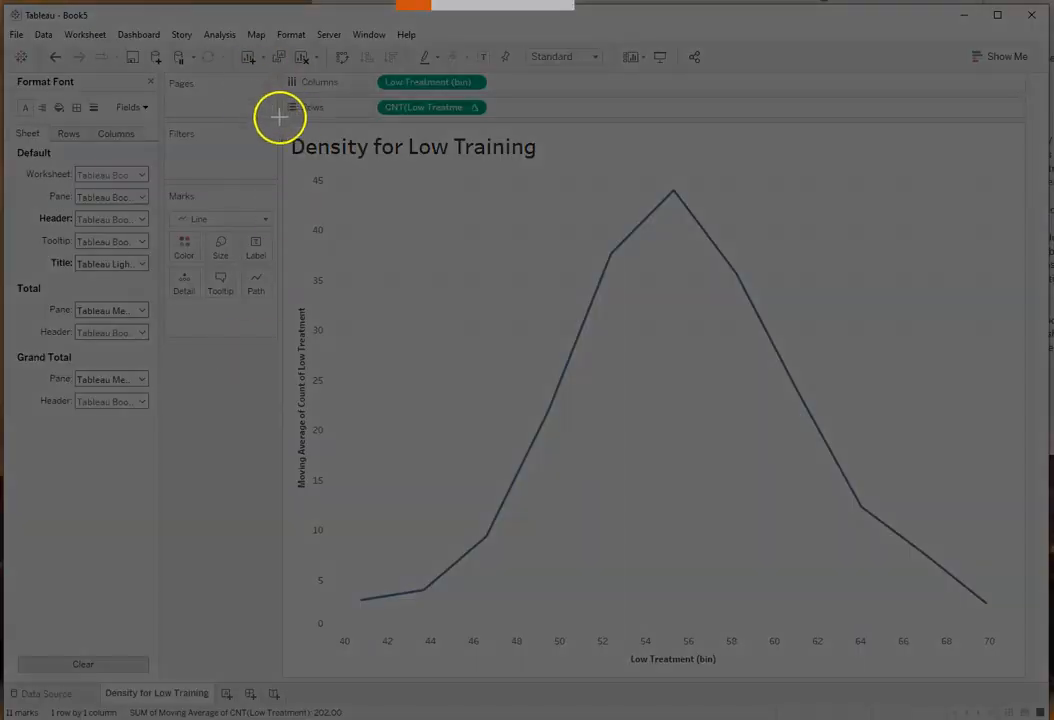
{"action": "left_click_drag", "start_coordinate": [284, 125], "coordinate": [1019, 678]}
{"action": "key", "text": "alt+Tab"}
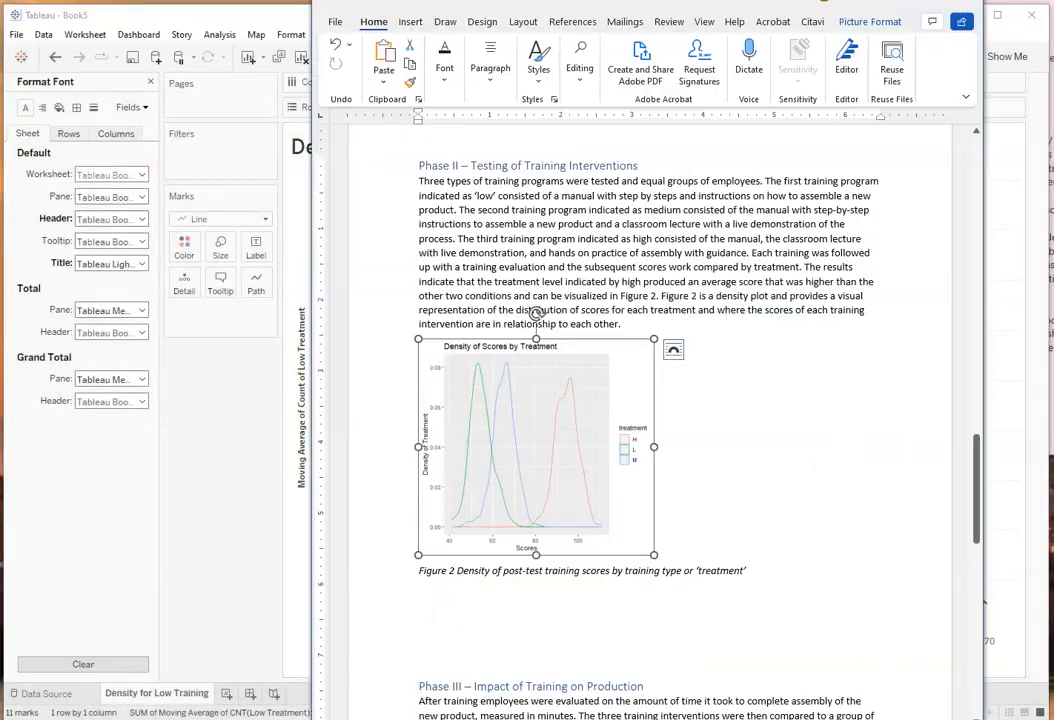
{"action": "right_click", "coordinate": [697, 348]}
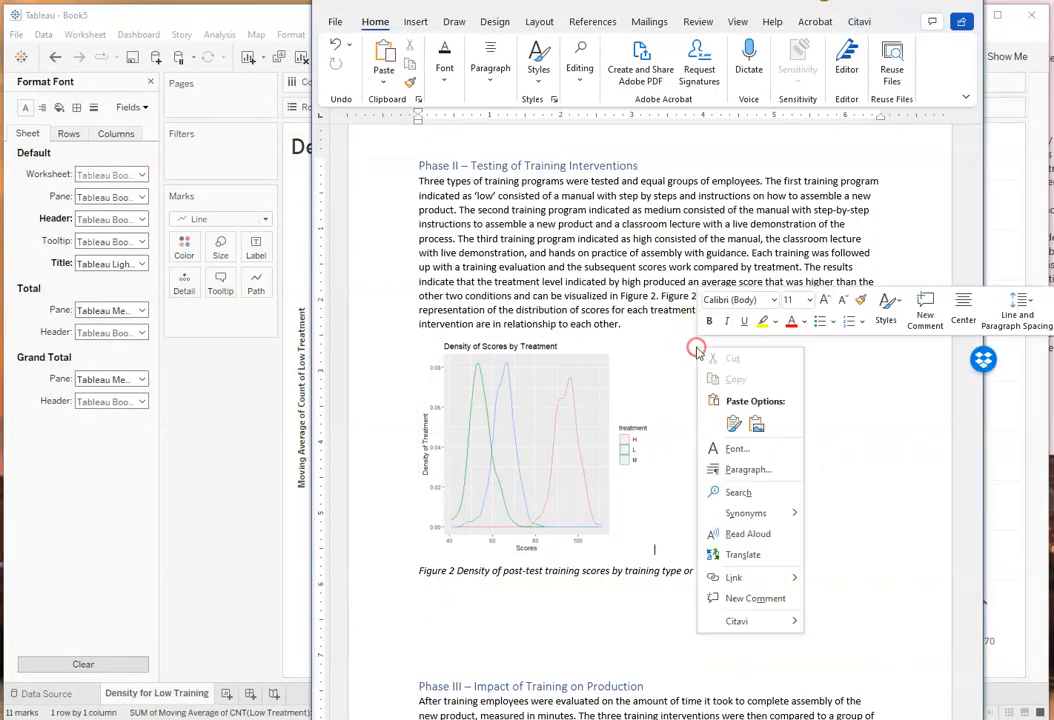
{"action": "left_click", "coordinate": [756, 424]}
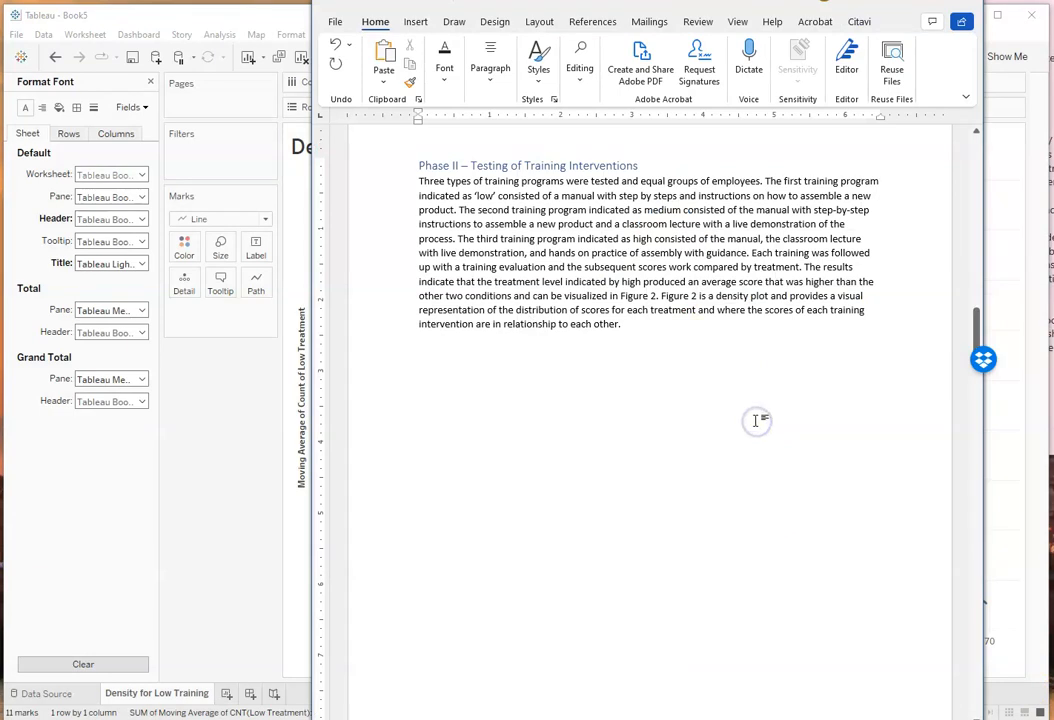
Step: Shrink the pasted Density for Low Training picture proportionally to about the width of the original density plot
{"action": "scroll", "coordinate": [756, 421], "scroll_direction": "down", "scroll_amount": 10}
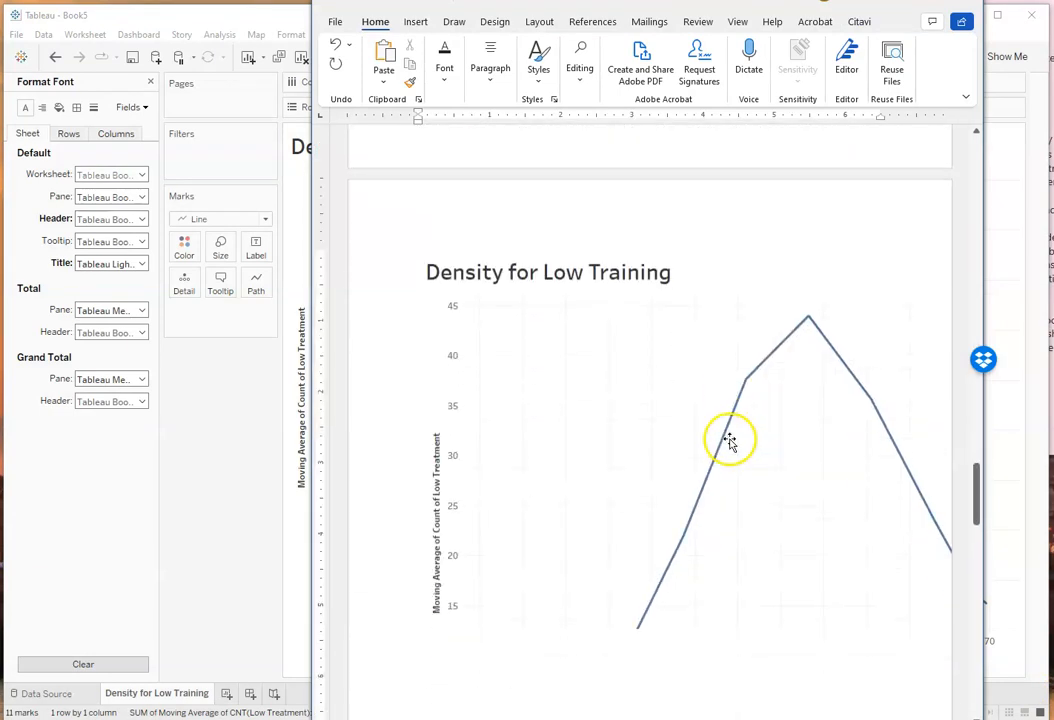
{"action": "left_click", "coordinate": [668, 436]}
{"action": "scroll", "coordinate": [812, 487], "scroll_direction": "down", "scroll_amount": 5}
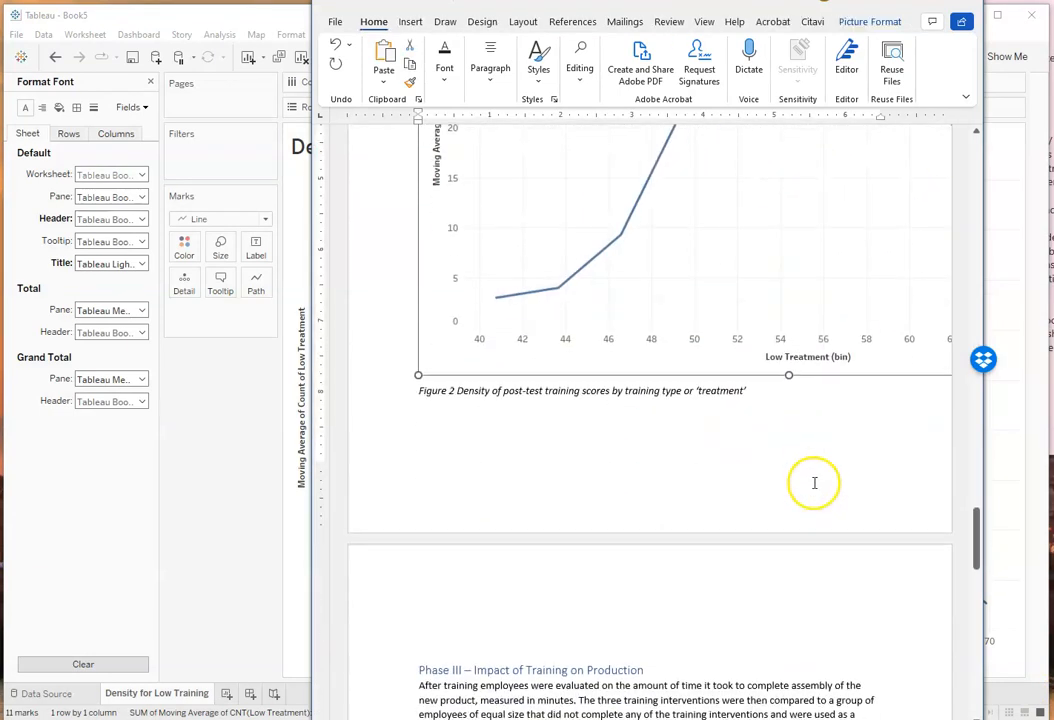
{"action": "left_click_drag", "start_coordinate": [418, 375], "coordinate": [667, 209]}
{"action": "scroll", "coordinate": [788, 332], "scroll_direction": "up", "scroll_amount": 7}
{"action": "scroll", "coordinate": [802, 410], "scroll_direction": "down", "scroll_amount": 3}
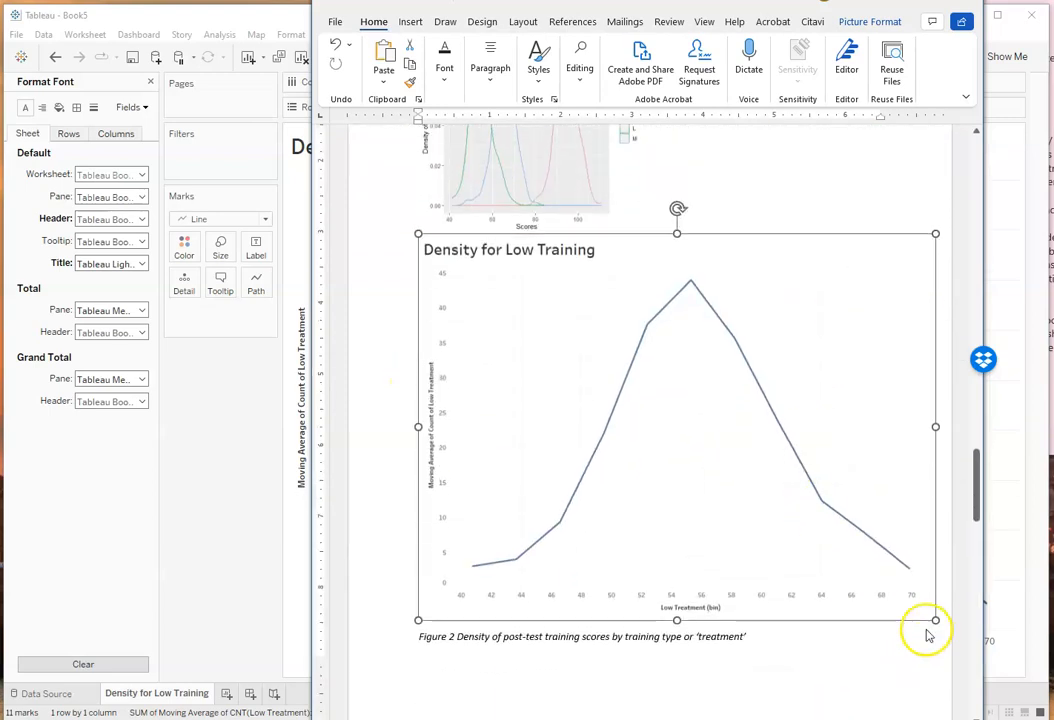
{"action": "left_click_drag", "start_coordinate": [934, 620], "coordinate": [600, 414]}
{"action": "scroll", "coordinate": [558, 334], "scroll_direction": "down", "scroll_amount": 3}
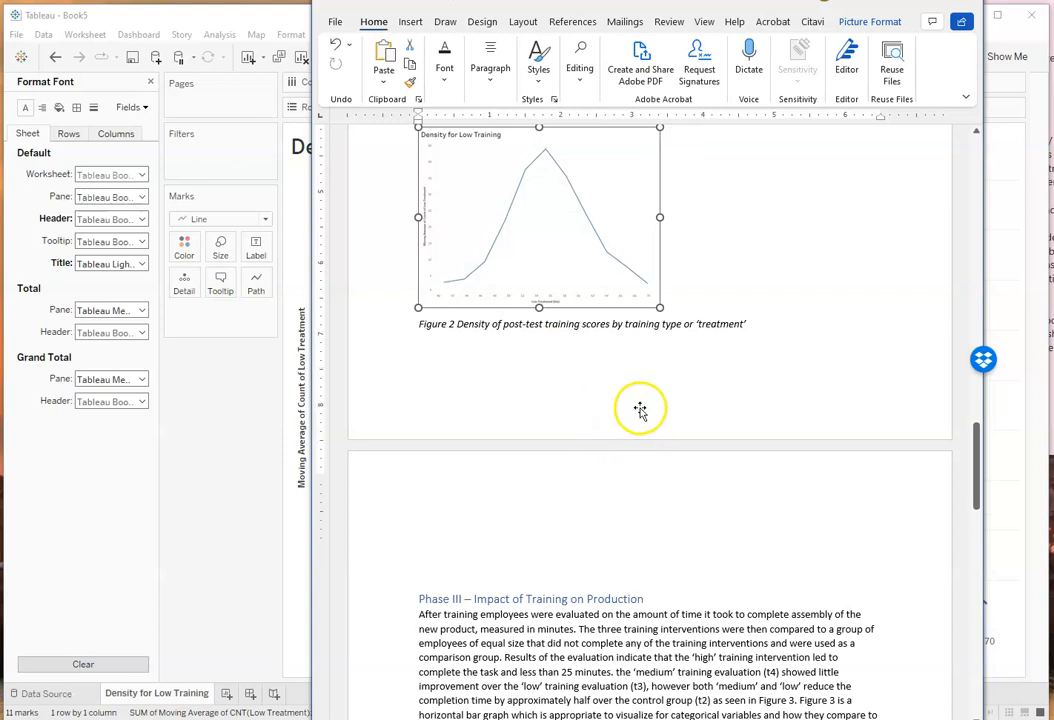
Step: Set the Density for Low Training picture to Top and Bottom wrapping with a fixed page position, and move it up beside the original plot's area
{"action": "scroll", "coordinate": [640, 410], "scroll_direction": "up", "scroll_amount": 3}
{"action": "left_click", "coordinate": [679, 351]}
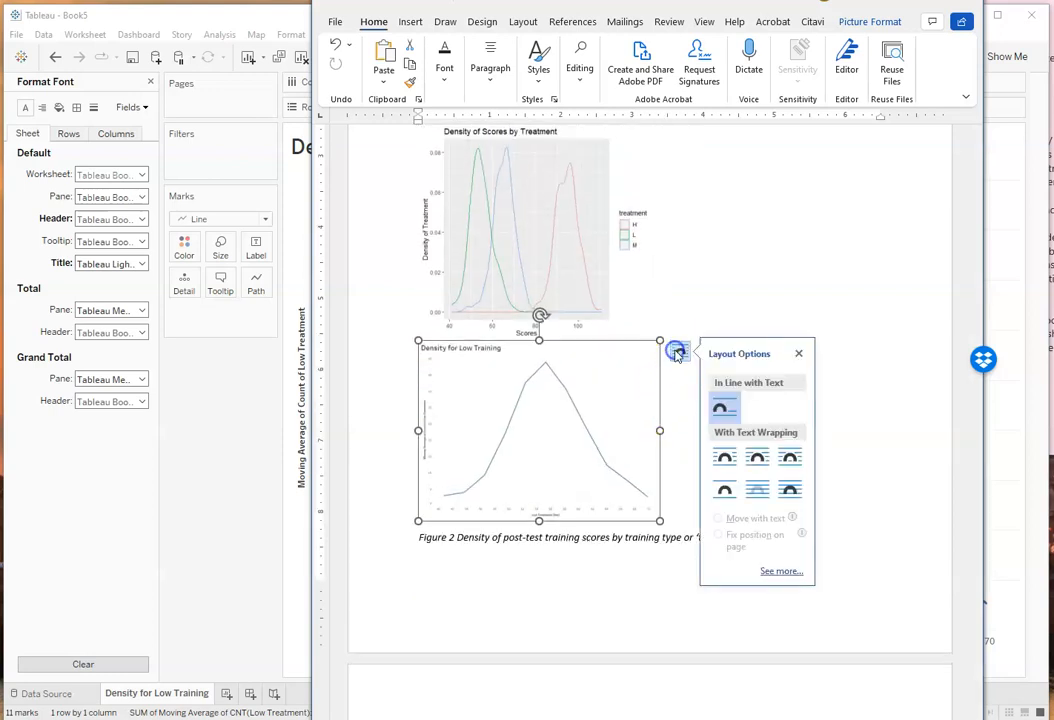
{"action": "left_click", "coordinate": [725, 488]}
{"action": "left_click", "coordinate": [718, 534]}
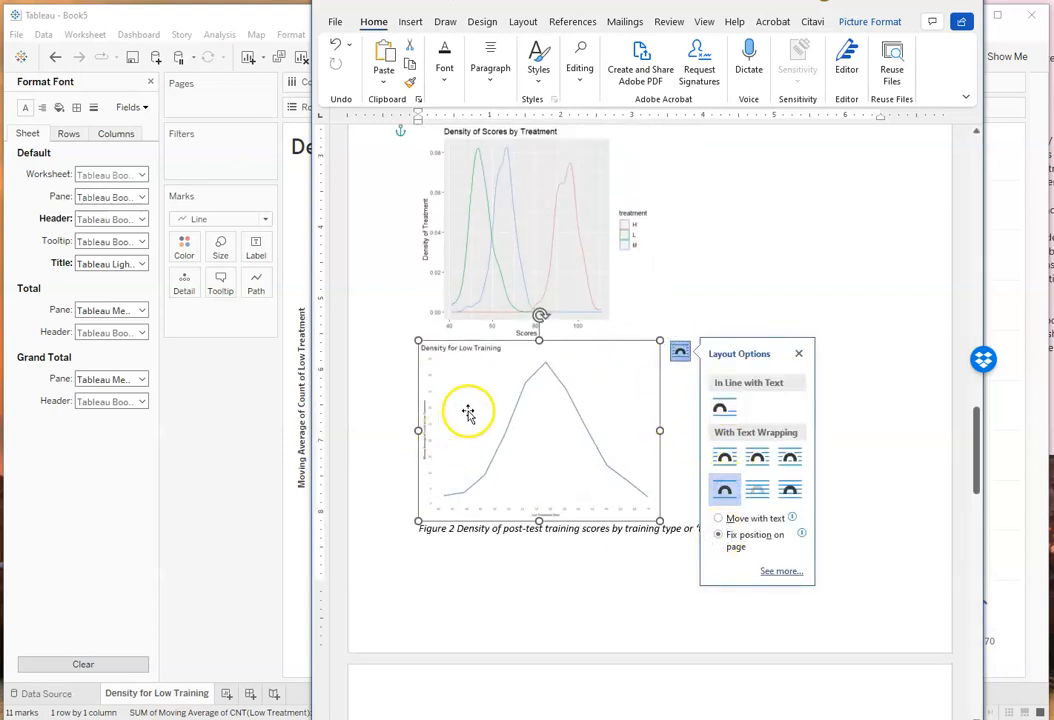
{"action": "left_click_drag", "start_coordinate": [478, 400], "coordinate": [758, 203]}
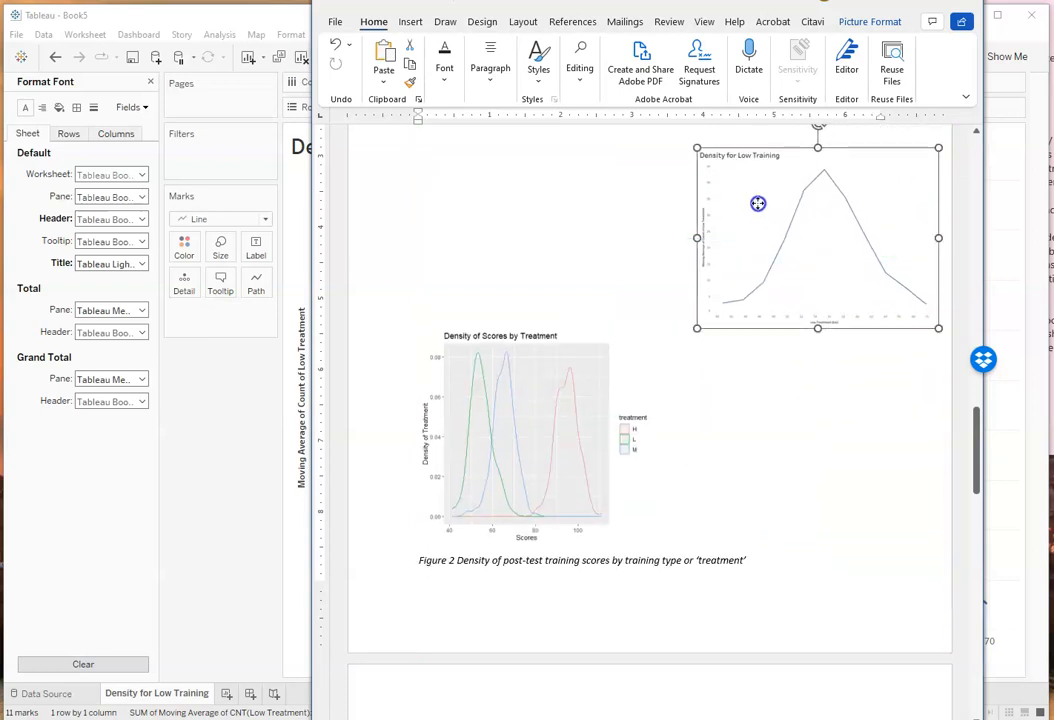
Step: Give the Density of Scores by Treatment plot Top and Bottom wrapping and move it up level with the Density for Low Training picture
{"action": "left_click", "coordinate": [519, 448]}
{"action": "left_click", "coordinate": [673, 339]}
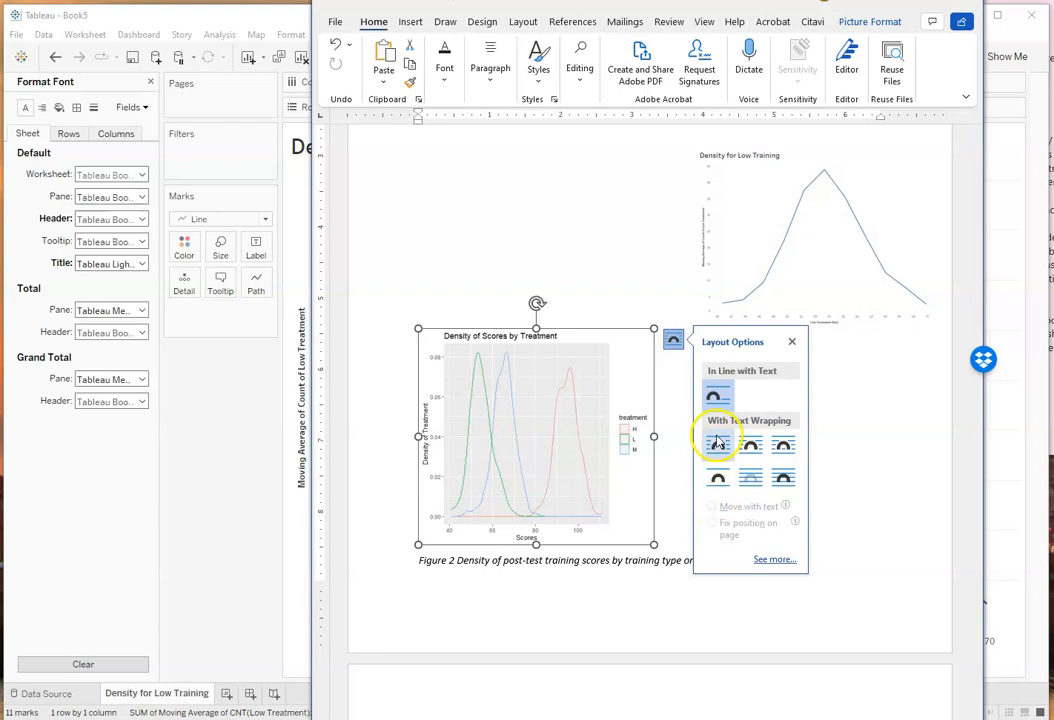
{"action": "left_click", "coordinate": [717, 477]}
{"action": "left_click_drag", "start_coordinate": [522, 442], "coordinate": [520, 242]}
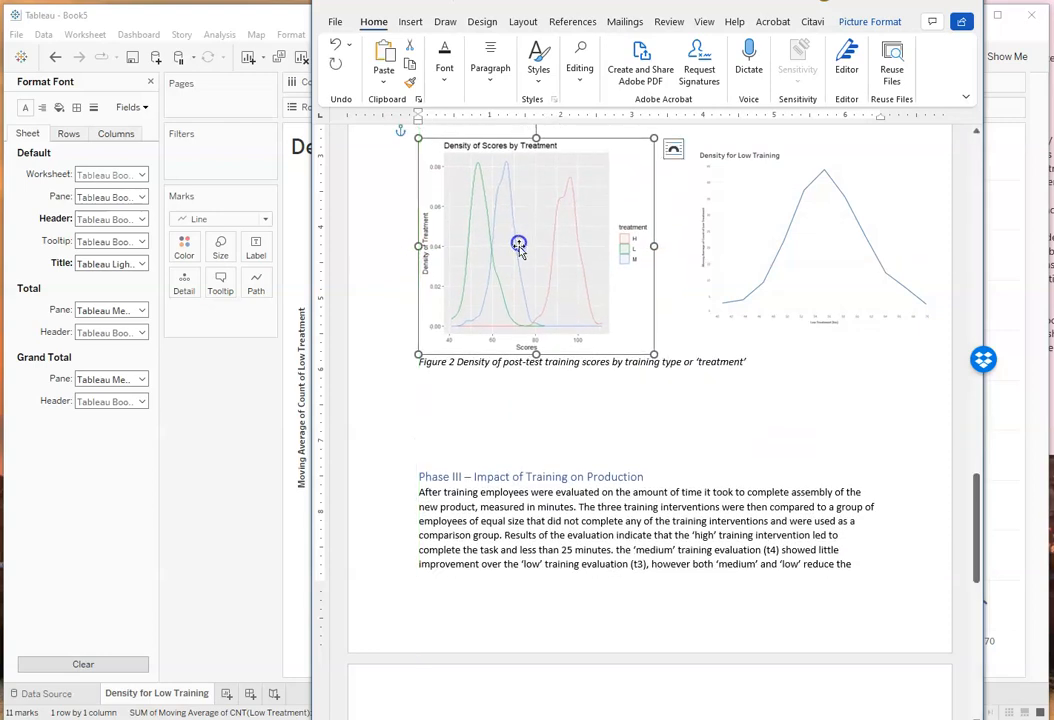
Step: Shift the Density for Low Training picture slightly closer to the original plot and widen the original plot slightly toward the left margin
{"action": "left_click", "coordinate": [745, 354]}
{"action": "left_click_drag", "start_coordinate": [783, 346], "coordinate": [759, 343]}
{"action": "left_click", "coordinate": [584, 360]}
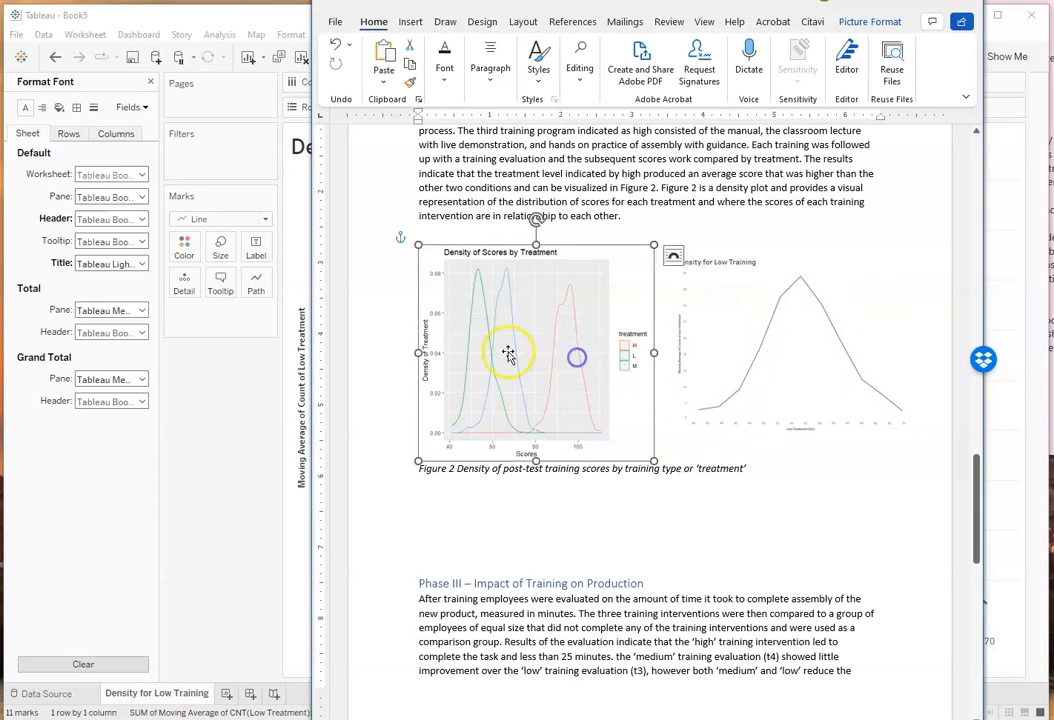
{"action": "left_click_drag", "start_coordinate": [414, 352], "coordinate": [410, 352]}
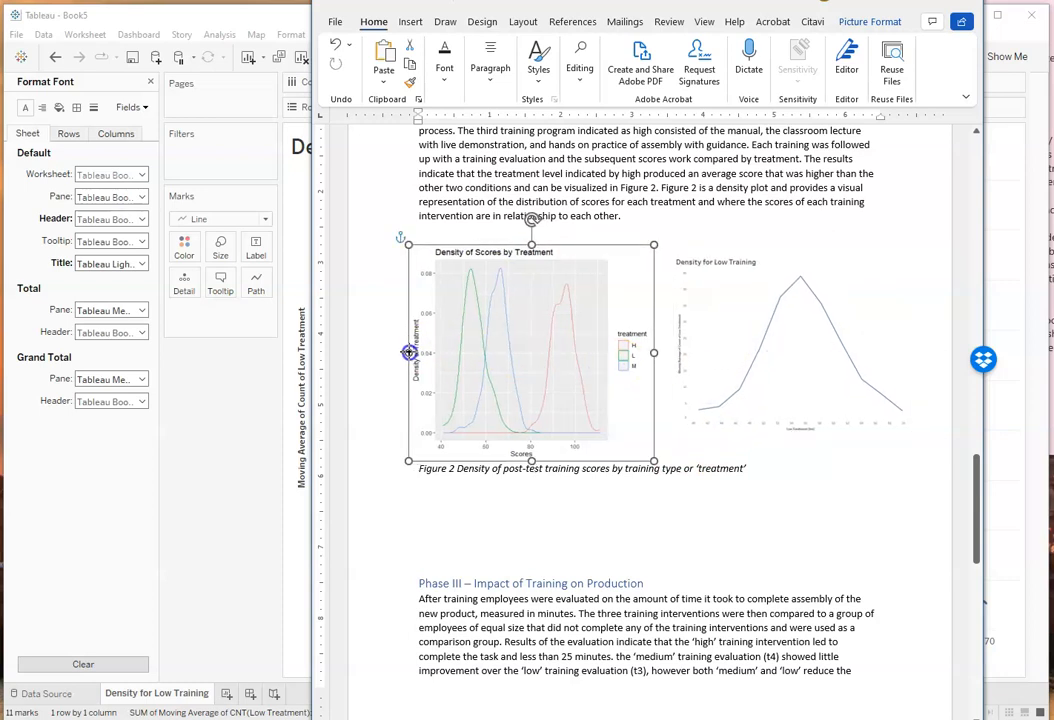
{"action": "left_click", "coordinate": [567, 325]}
Step: Stretch the Density for Low Training picture vertically at both edges to about the height of the original density plot
{"action": "left_click", "coordinate": [791, 369]}
{"action": "left_click", "coordinate": [791, 262]}
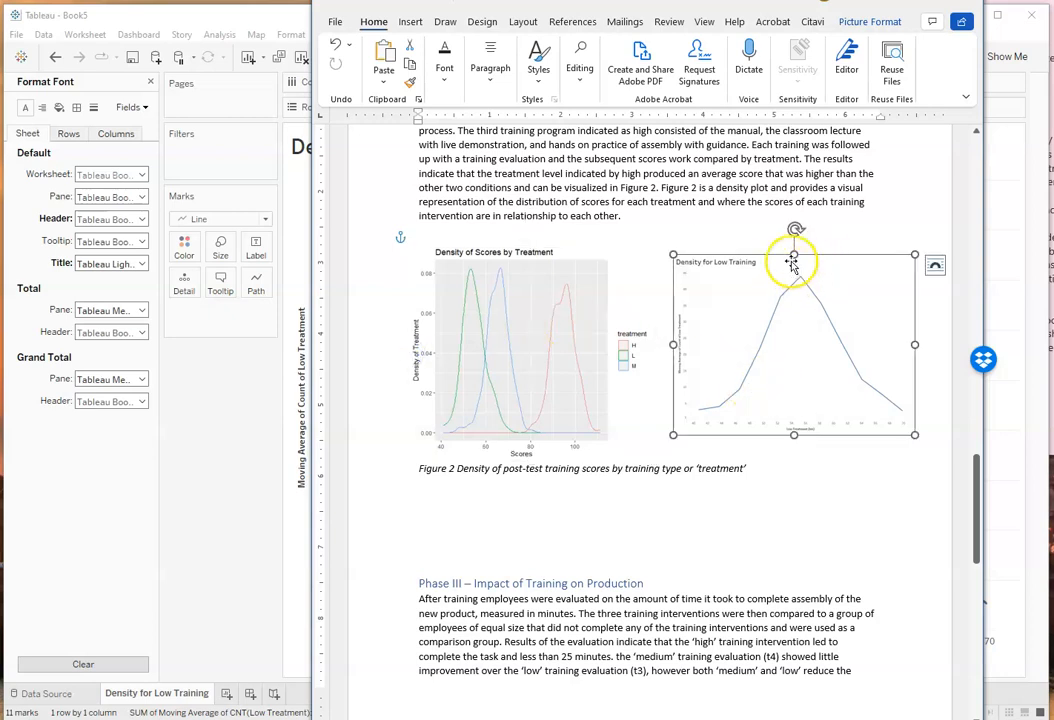
{"action": "left_click_drag", "start_coordinate": [794, 255], "coordinate": [794, 239]}
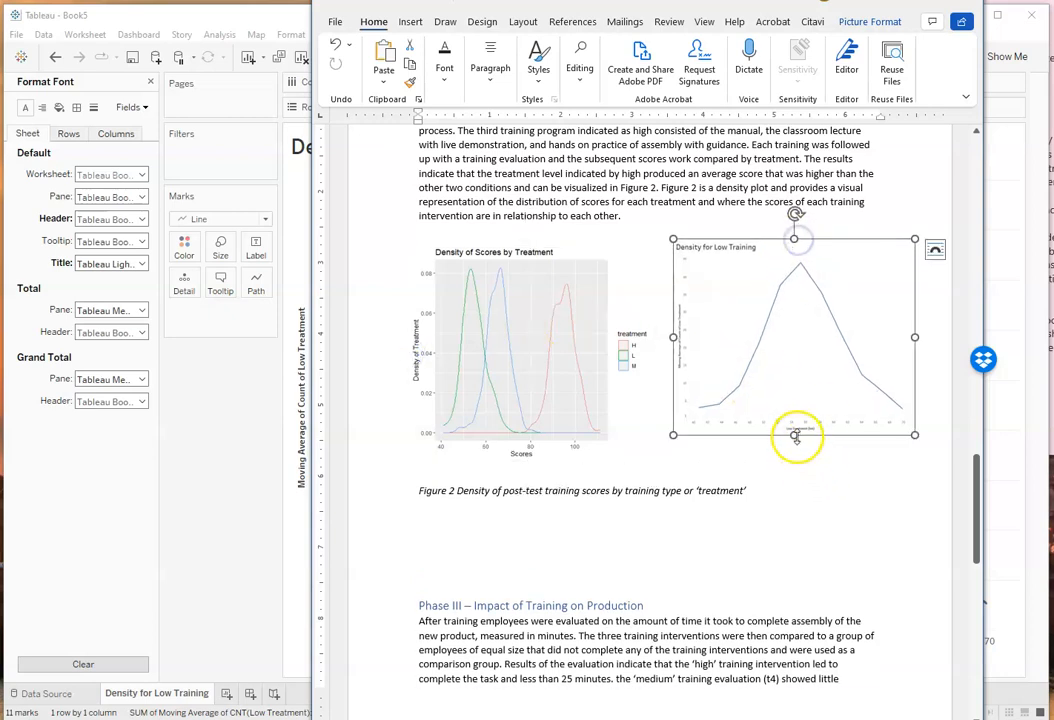
{"action": "left_click_drag", "start_coordinate": [795, 435], "coordinate": [796, 442]}
{"action": "left_click", "coordinate": [863, 506]}
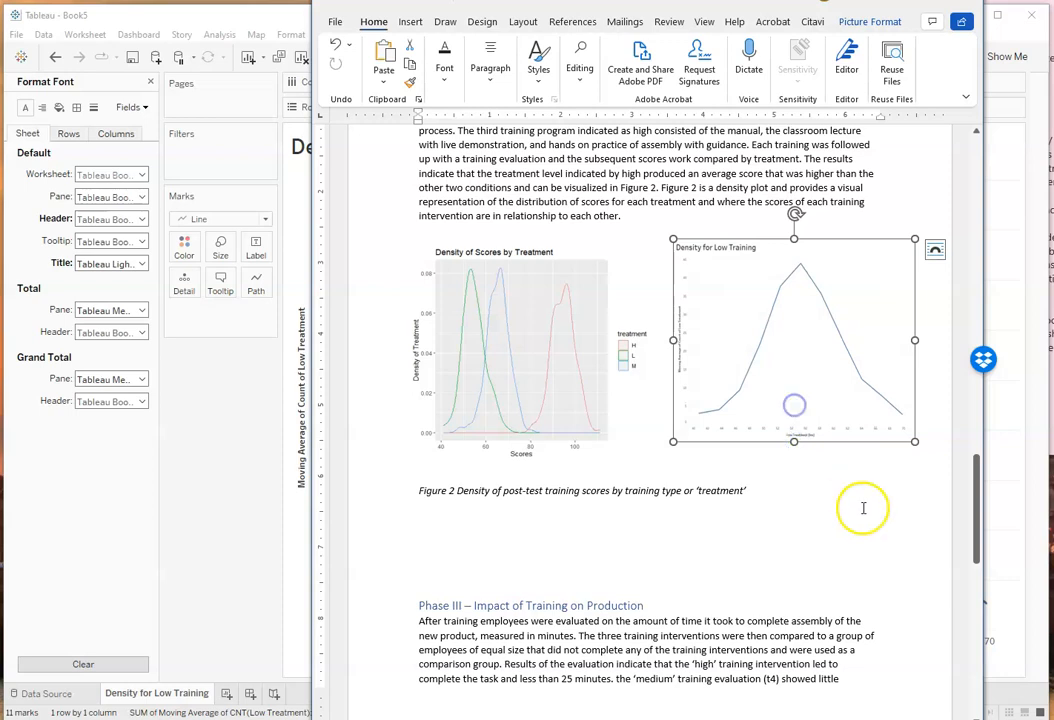
Step: Delete the blank line between the two density plots and the Figure 2 caption
{"action": "left_click", "coordinate": [477, 427]}
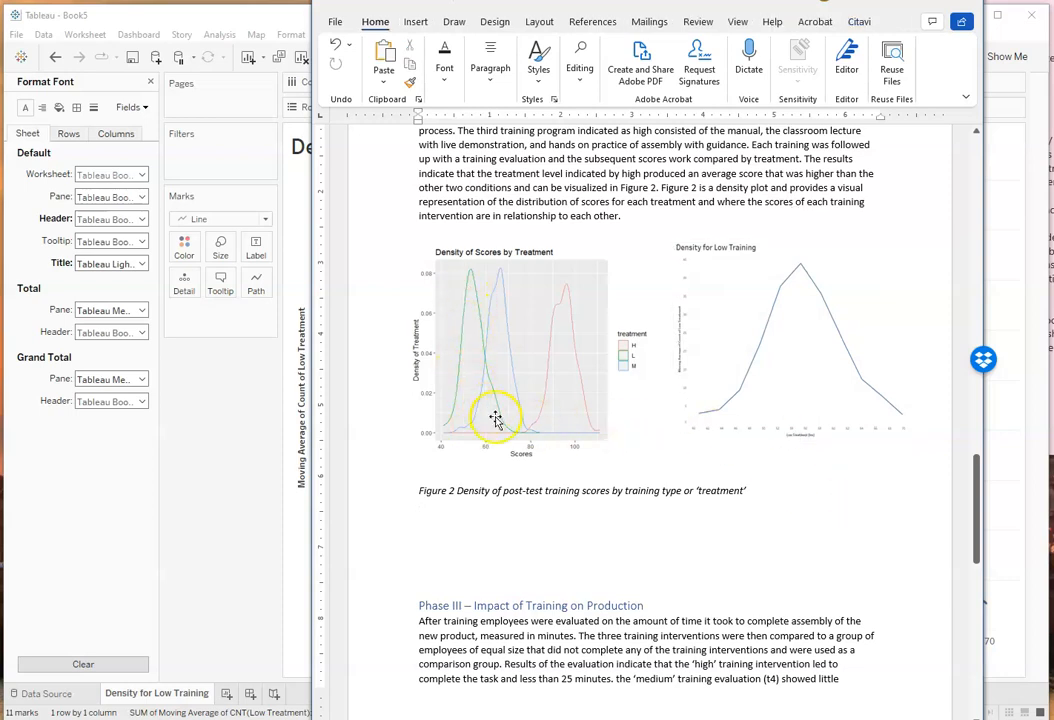
{"action": "left_click", "coordinate": [424, 472]}
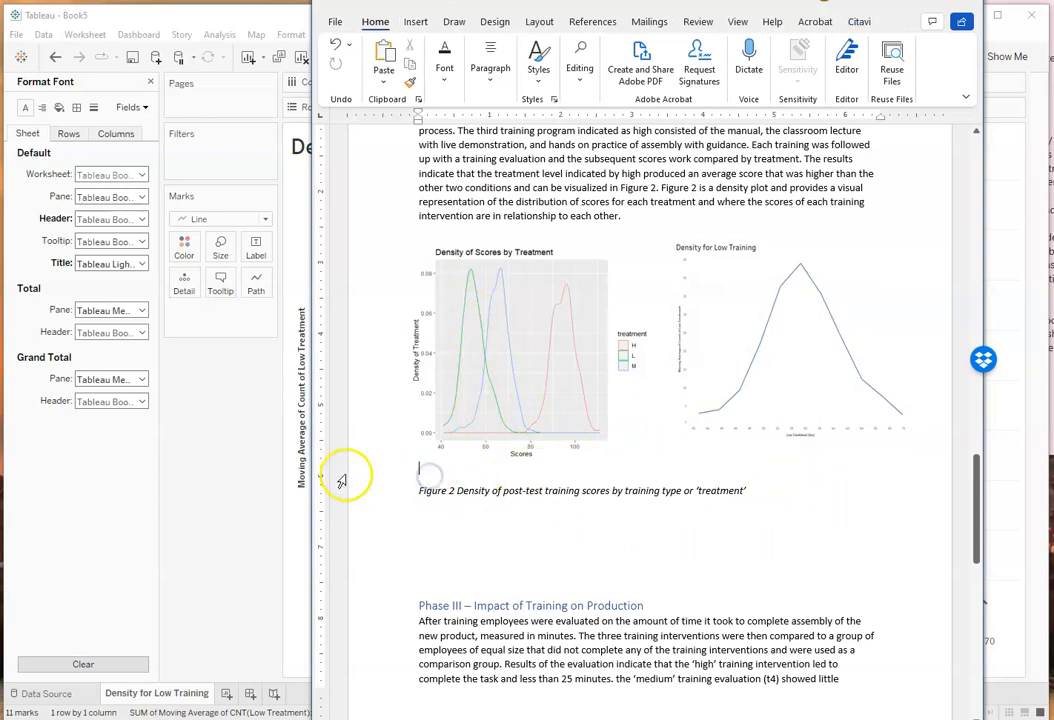
{"action": "key", "text": "BackSpace"}
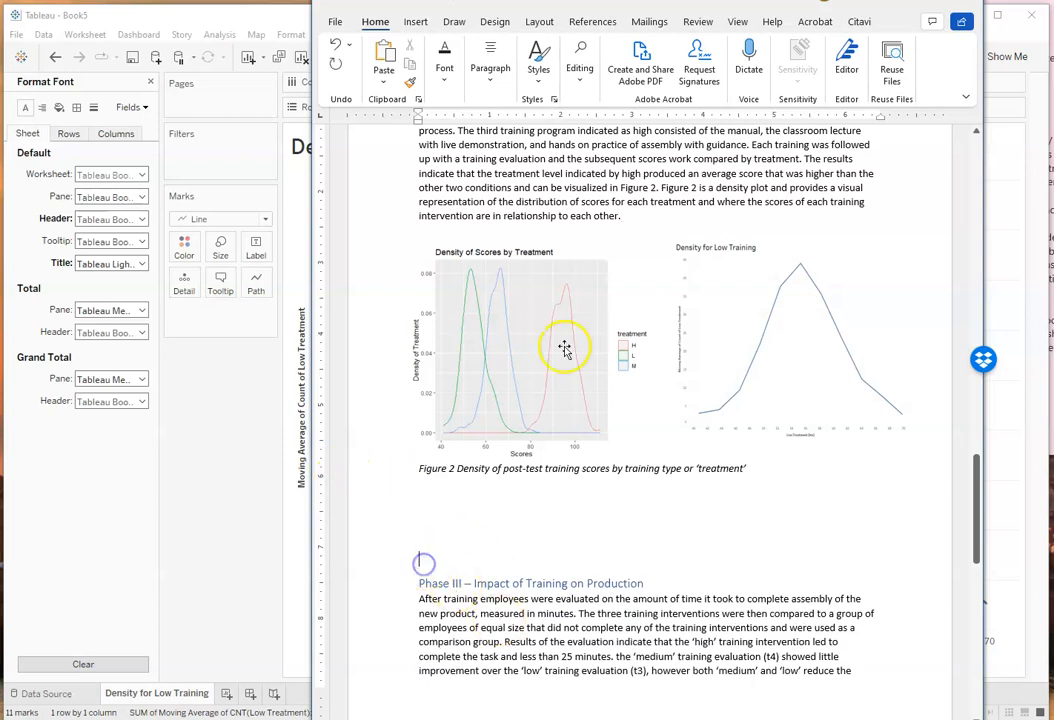
Step: Insert a page break just before the Phase III – Impact of Training on Production heading
{"action": "left_click", "coordinate": [410, 21]}
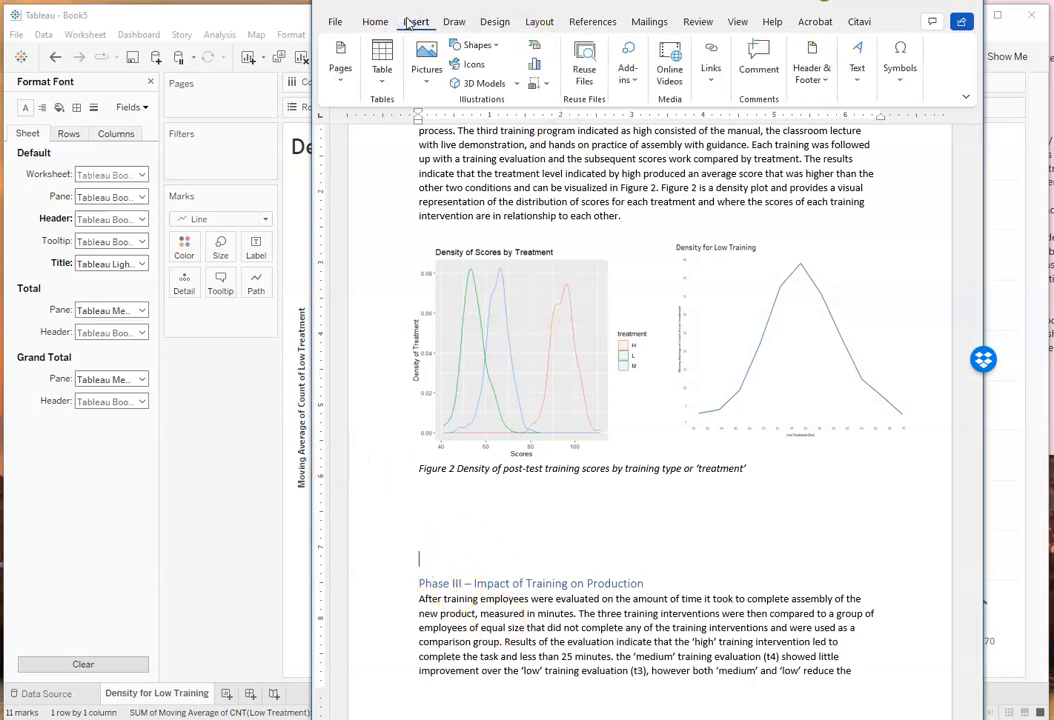
{"action": "left_click", "coordinate": [340, 72]}
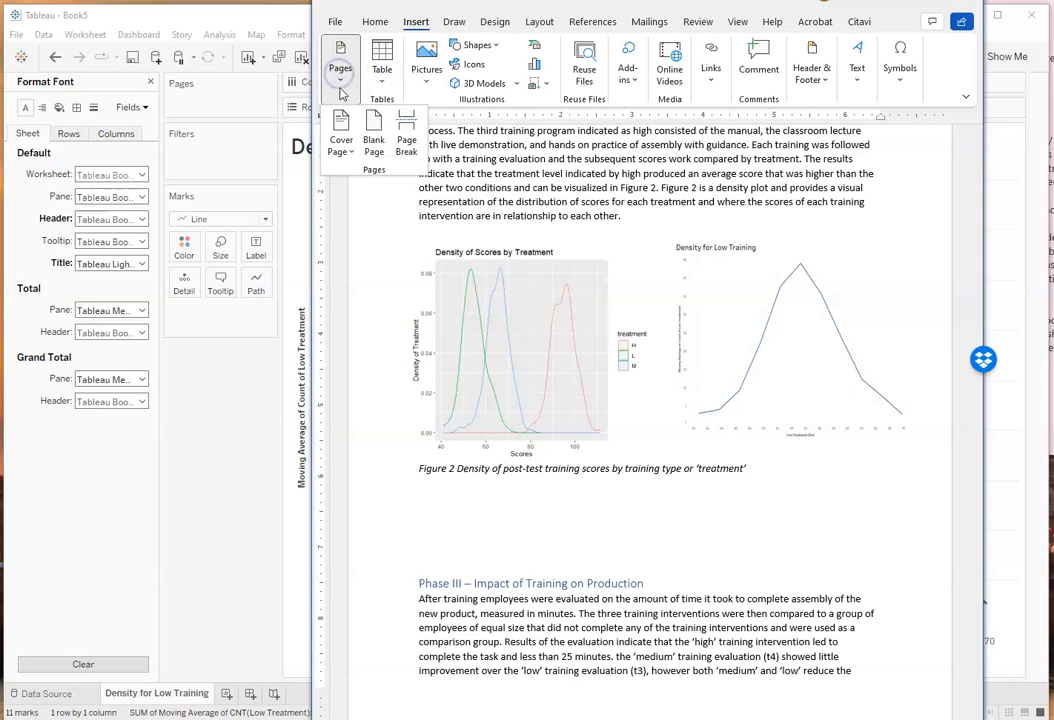
{"action": "left_click", "coordinate": [406, 142]}
{"action": "scroll", "coordinate": [375, 403], "scroll_direction": "up", "scroll_amount": 5}
{"action": "left_click", "coordinate": [461, 492]}
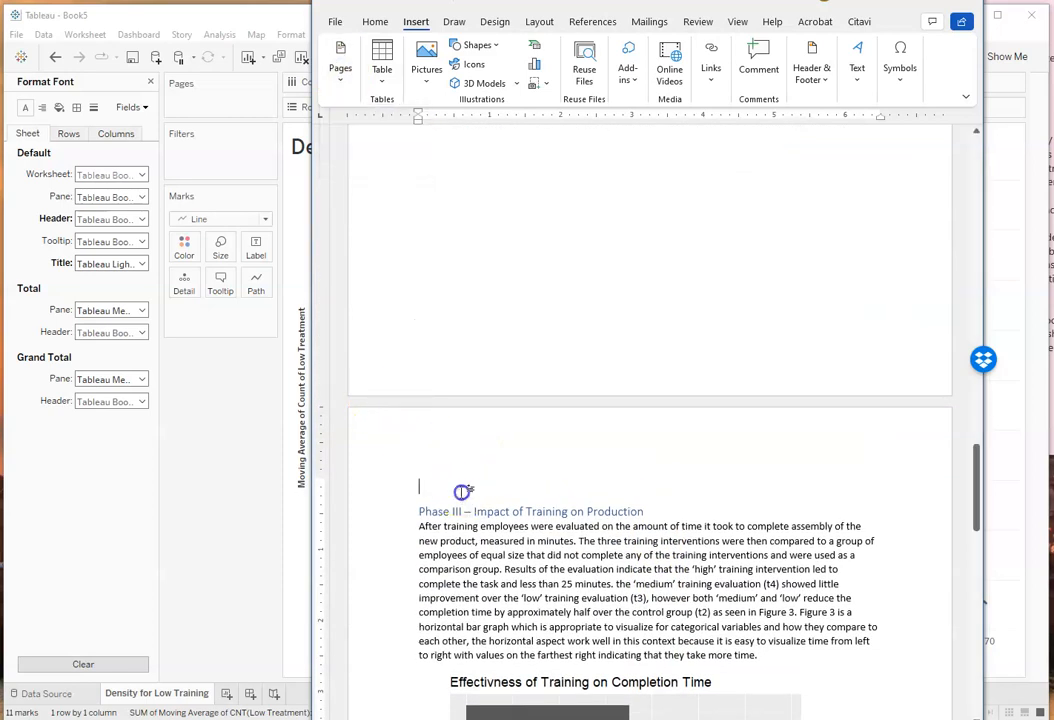
Step: Shrink the Figure 3 bar chart of training effectiveness proportionally to about three quarters of its width
{"action": "scroll", "coordinate": [560, 482], "scroll_direction": "down", "scroll_amount": 5}
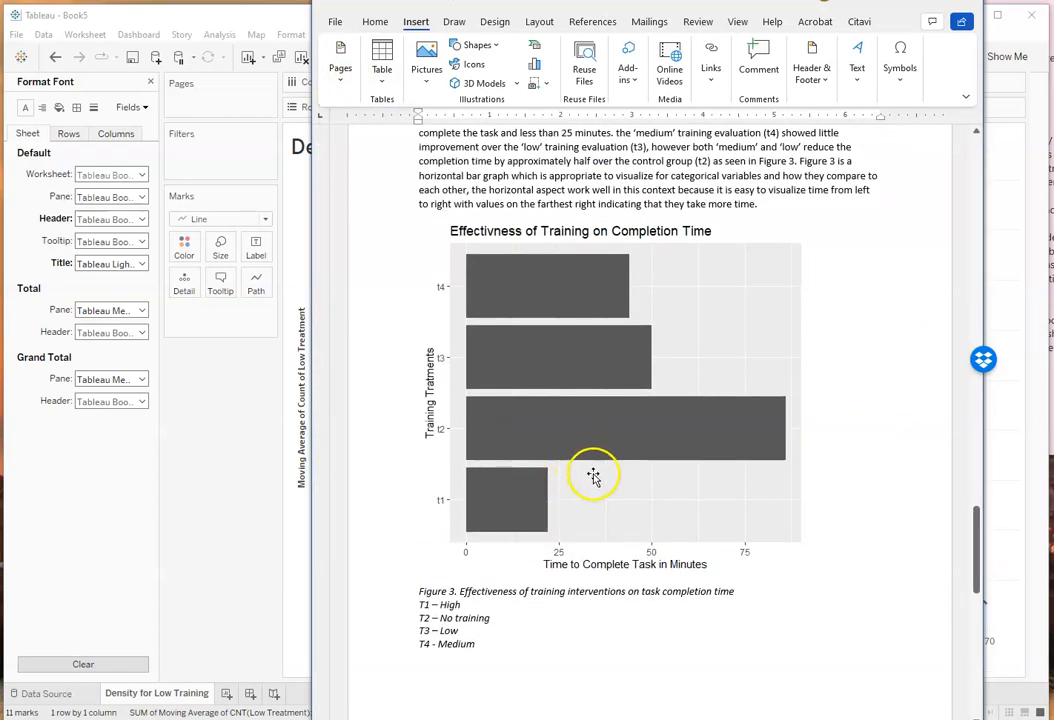
{"action": "left_click", "coordinate": [634, 462]}
{"action": "left_click_drag", "start_coordinate": [806, 574], "coordinate": [487, 461]}
Step: Switch to Tableau and create a new workbook from the Density for Low Training workbook
{"action": "left_click", "coordinate": [160, 400]}
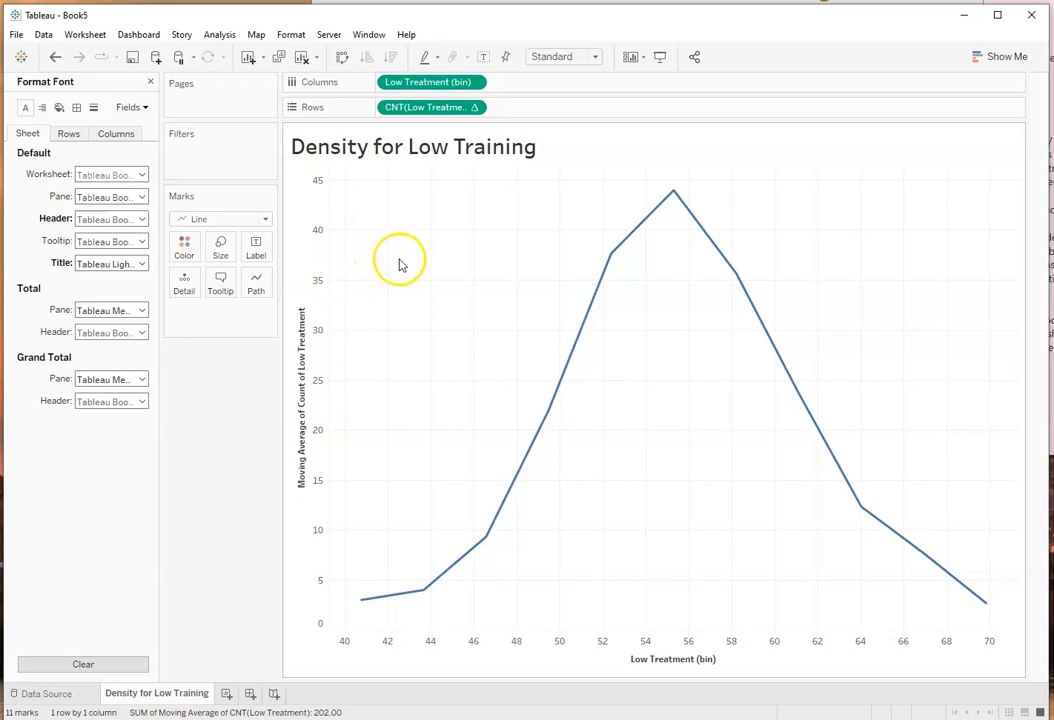
{"action": "left_click", "coordinate": [16, 34]}
{"action": "left_click", "coordinate": [16, 34]}
{"action": "left_click", "coordinate": [16, 34]}
{"action": "left_click", "coordinate": [21, 52]}
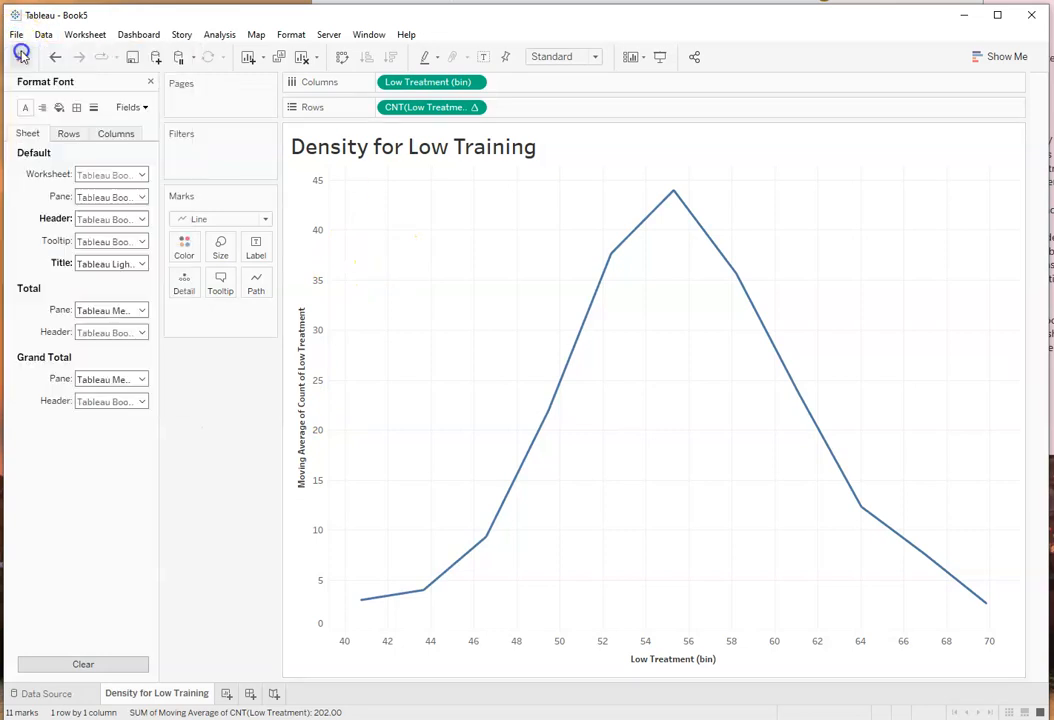
Step: Minimize the Book5 window and reposition the new blank workbook's window, enlarging it to cover most of the screen
{"action": "left_click", "coordinate": [964, 15]}
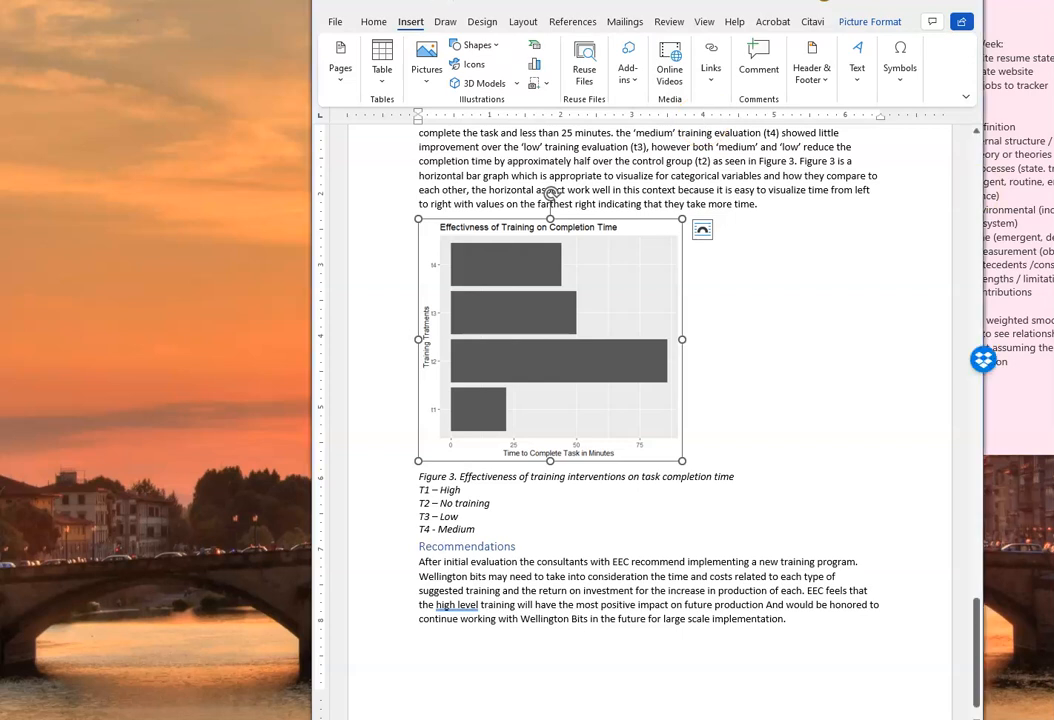
{"action": "left_click_drag", "start_coordinate": [998, 108], "coordinate": [414, 14]}
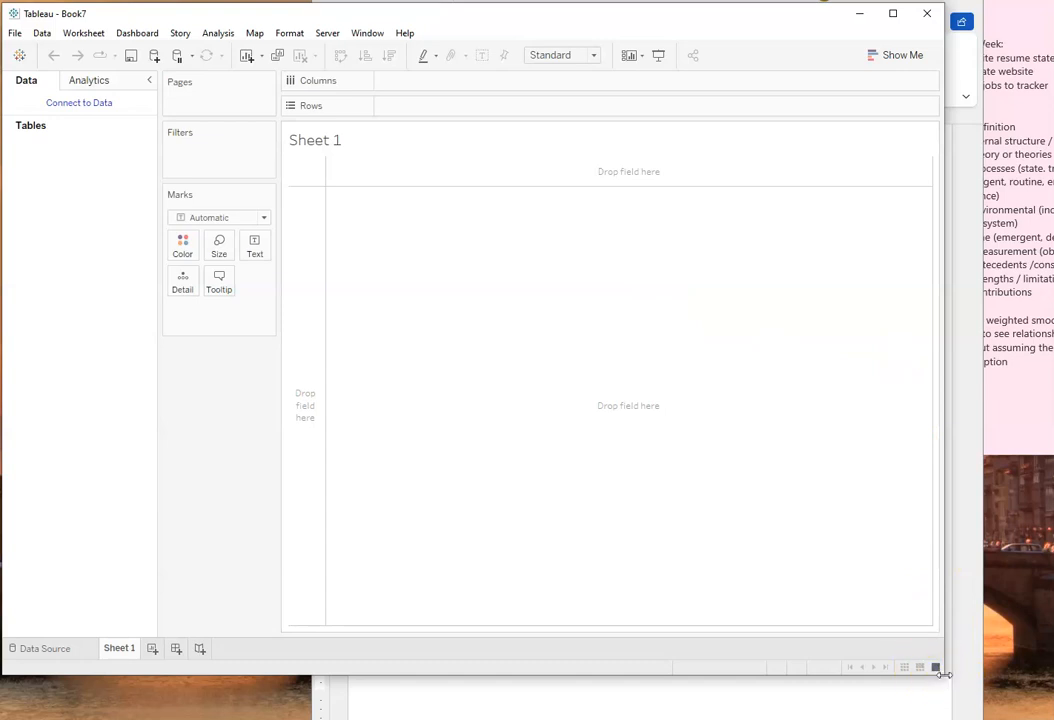
{"action": "left_click_drag", "start_coordinate": [940, 673], "coordinate": [1046, 719]}
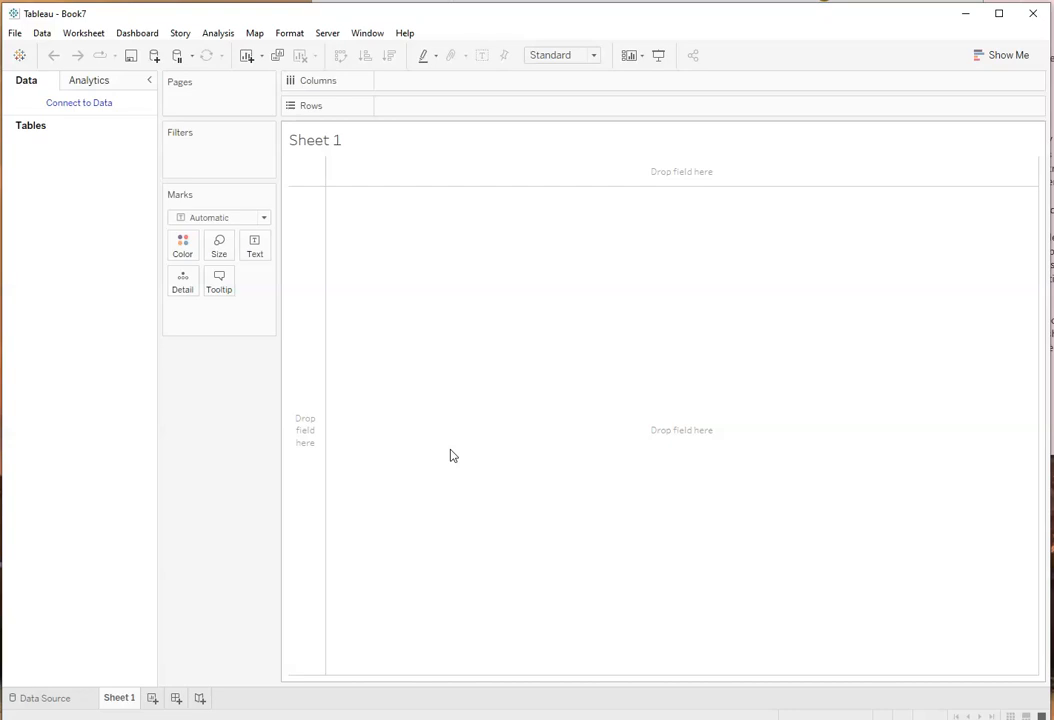
Step: Connect the new workbook to the Microsoft Excel file data_bp.xlsx in the Tableau Multiple Graphs folder
{"action": "left_click", "coordinate": [79, 108]}
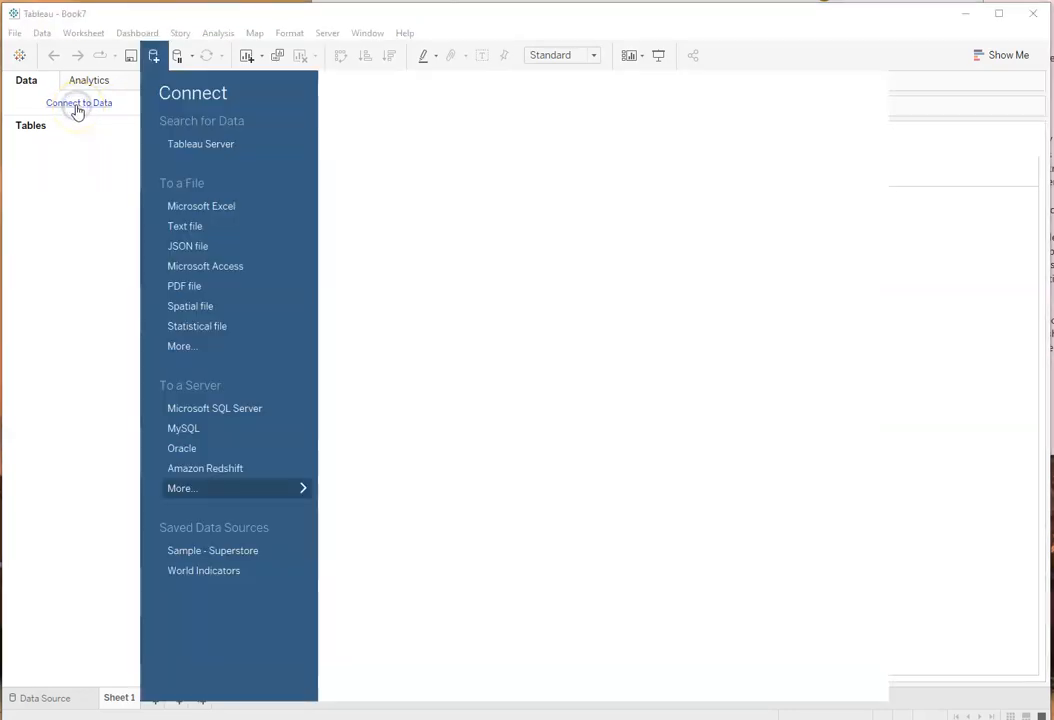
{"action": "left_click", "coordinate": [194, 206]}
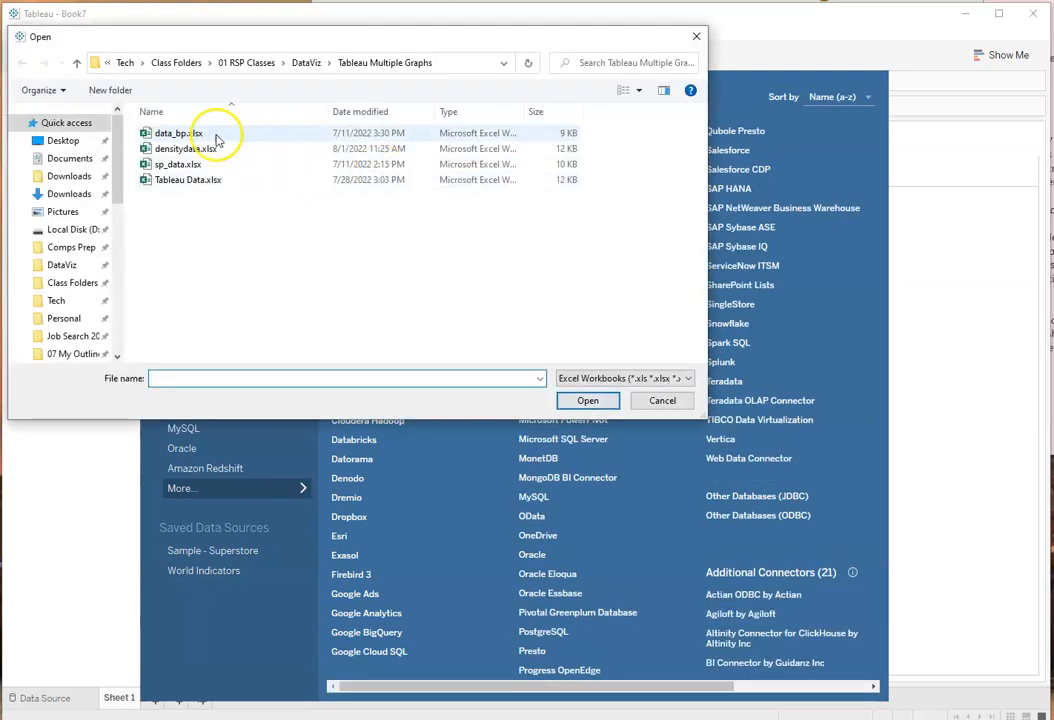
{"action": "left_click", "coordinate": [172, 134]}
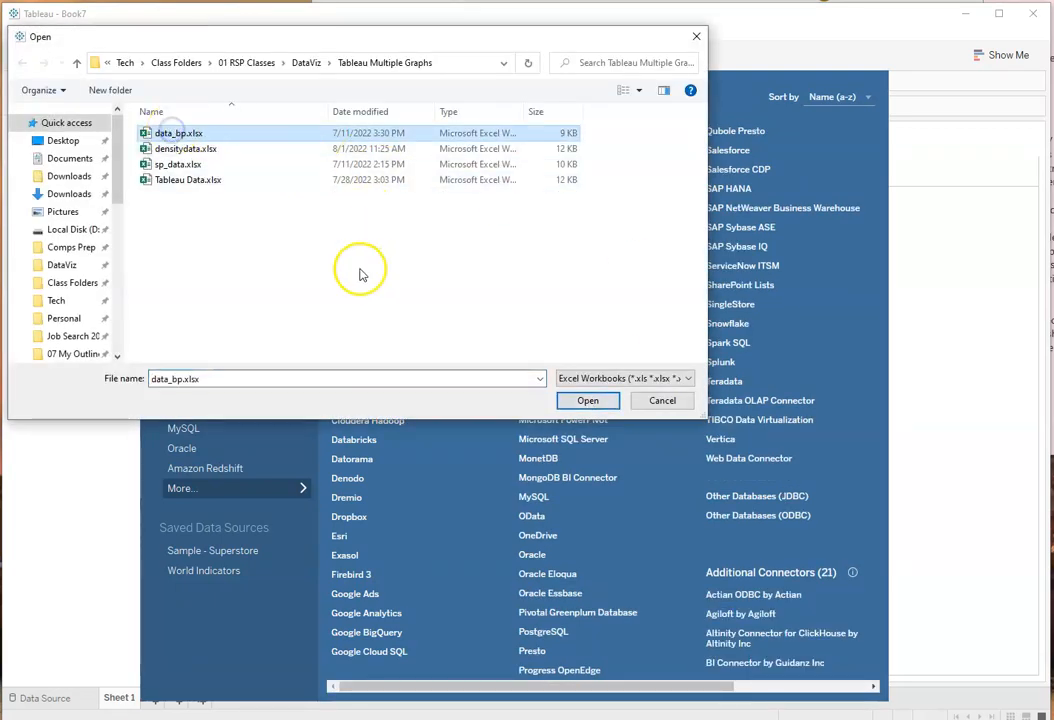
{"action": "left_click", "coordinate": [588, 401]}
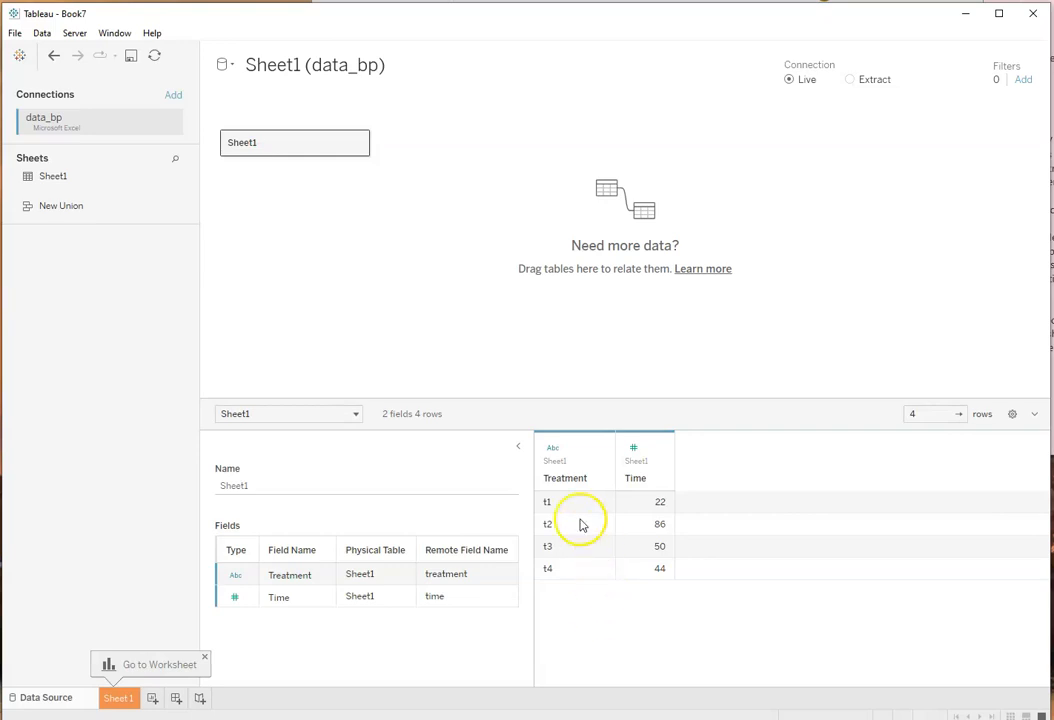
Step: Set the Treatment aliases for t1 to t4 to Training A, Training B, Training C and Training D, and go to Sheet 1
{"action": "left_click", "coordinate": [602, 448]}
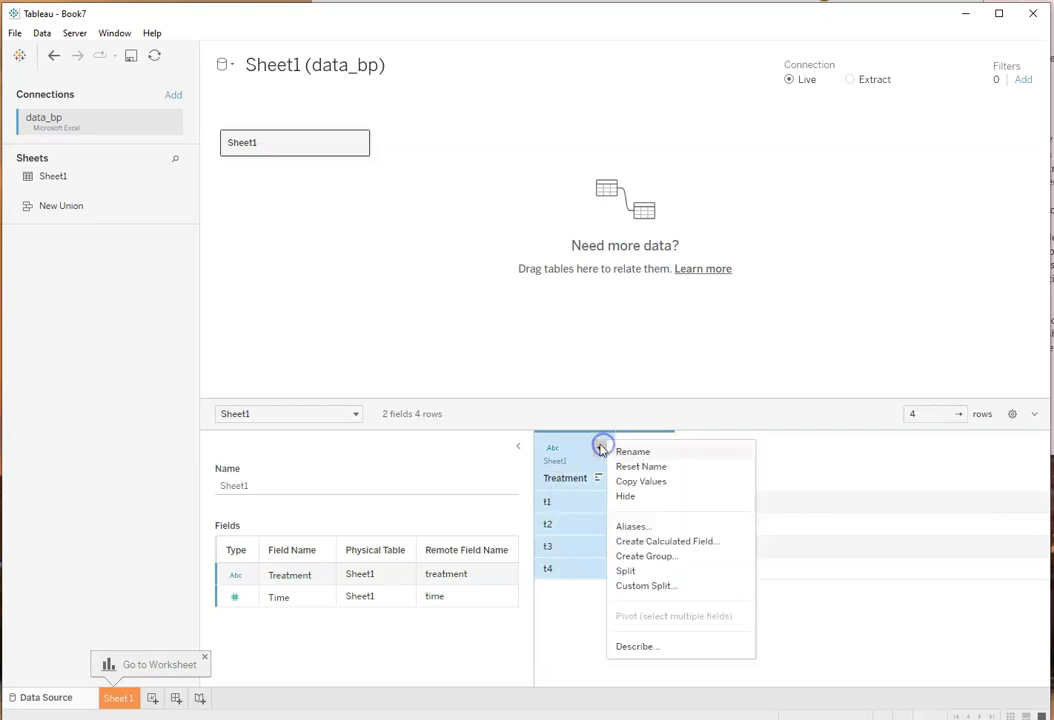
{"action": "left_click", "coordinate": [631, 528]}
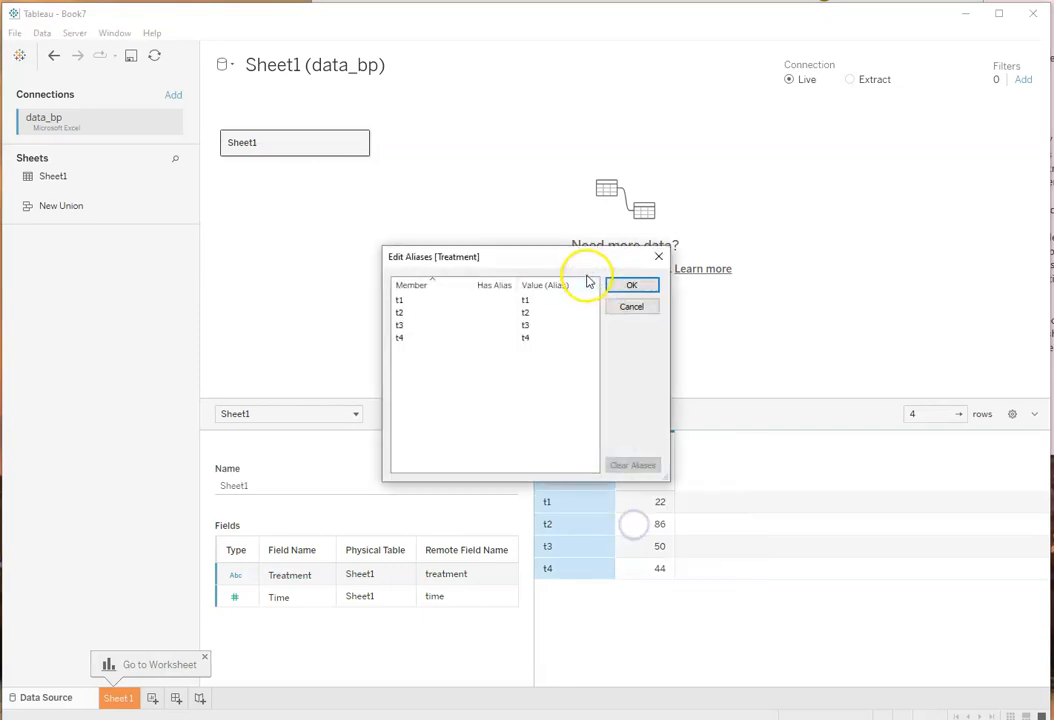
{"action": "left_click", "coordinate": [530, 301]}
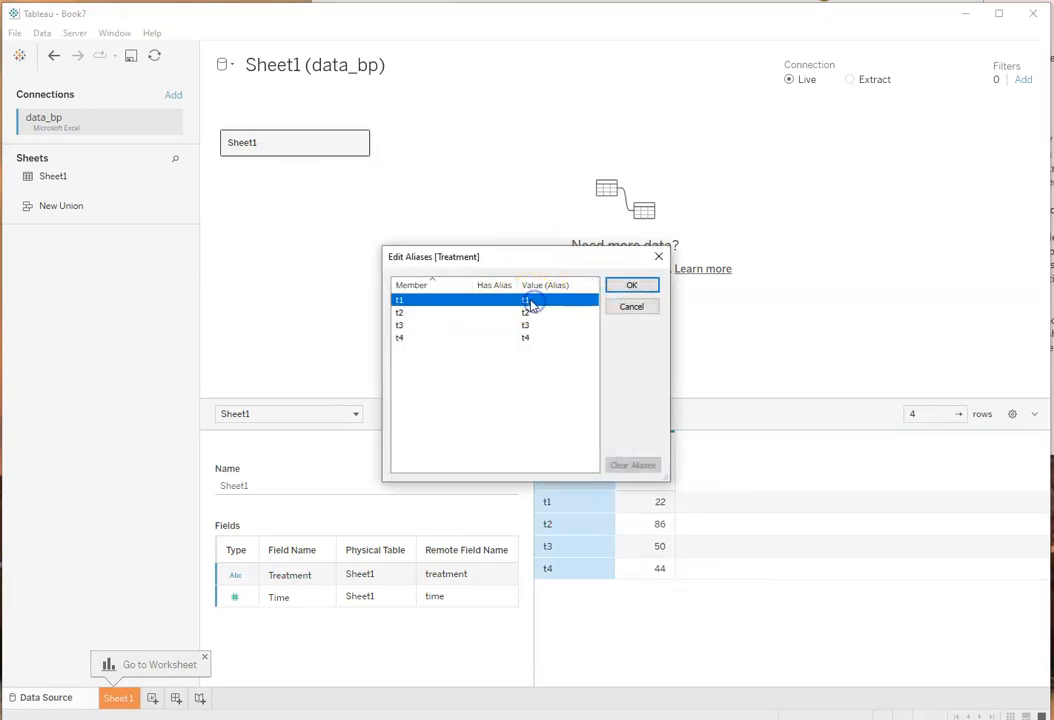
{"action": "double_click", "coordinate": [527, 308]}
{"action": "left_click", "coordinate": [529, 301]}
{"action": "left_click", "coordinate": [529, 301]}
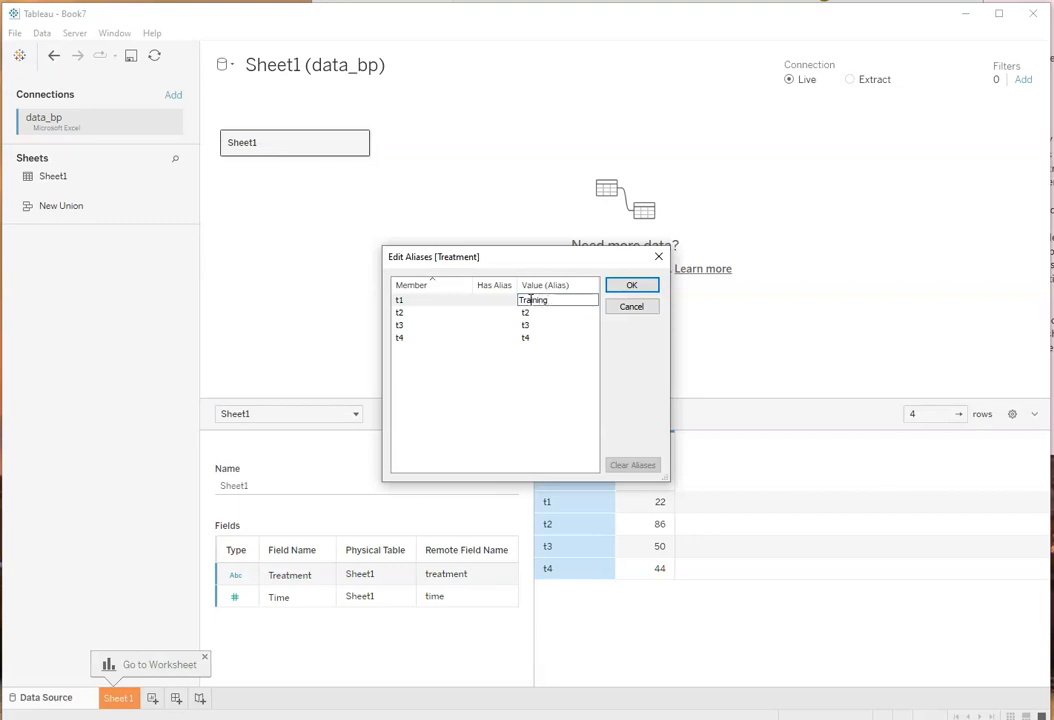
{"action": "key", "text": "Return"}
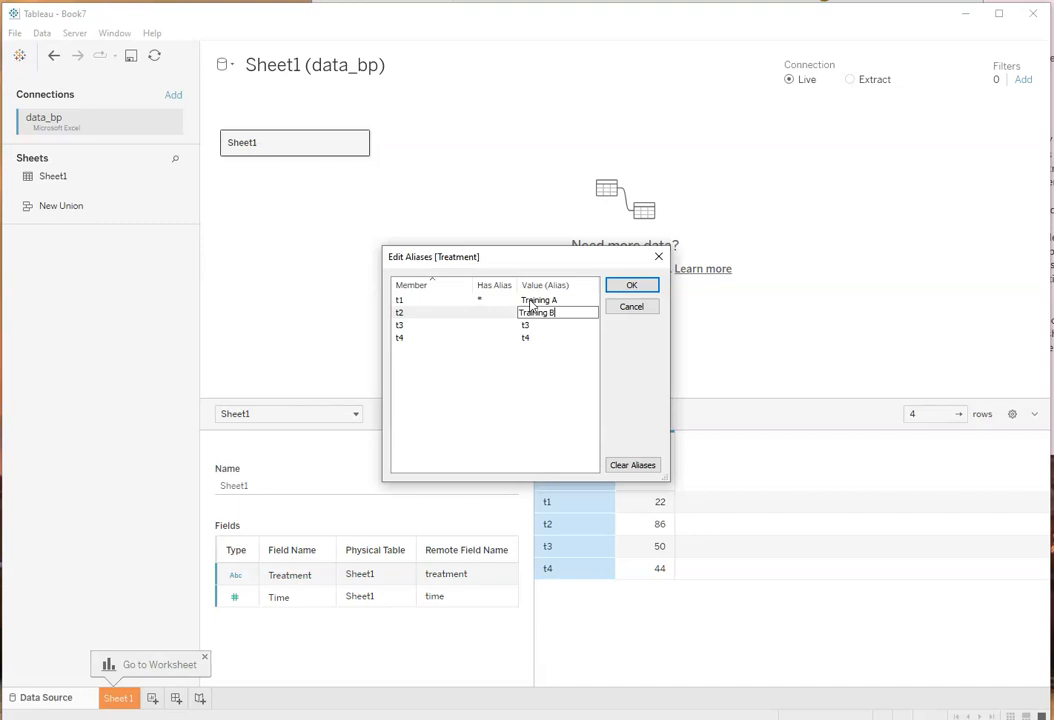
{"action": "key", "text": "Return"}
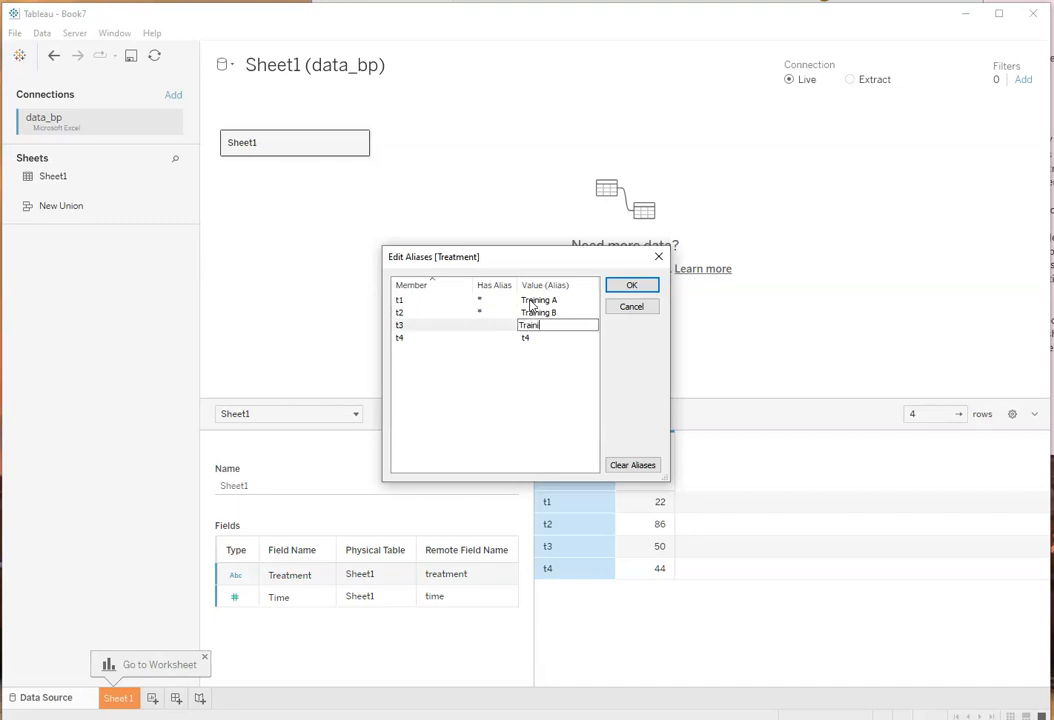
{"action": "key", "text": "Return"}
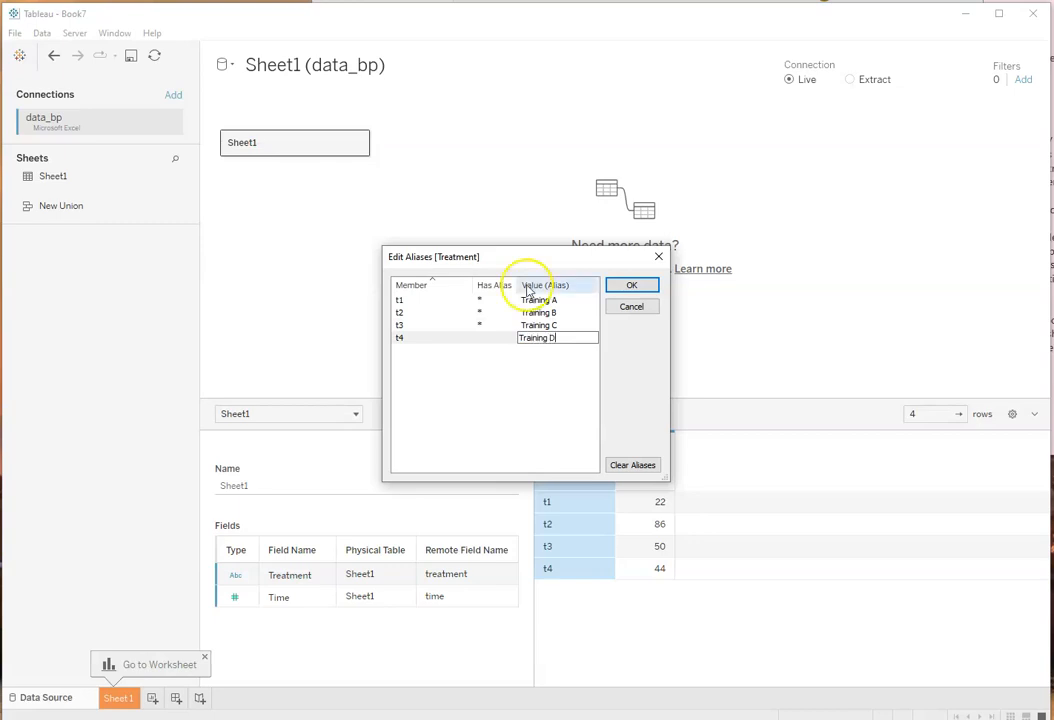
{"action": "left_click", "coordinate": [631, 285]}
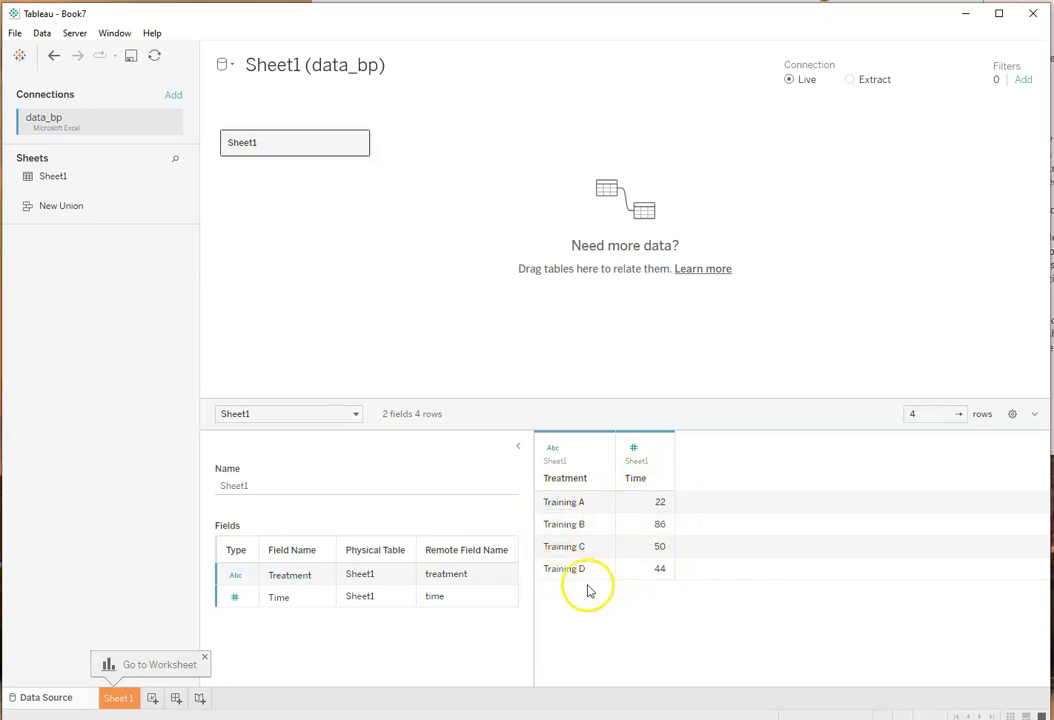
{"action": "left_click", "coordinate": [118, 698]}
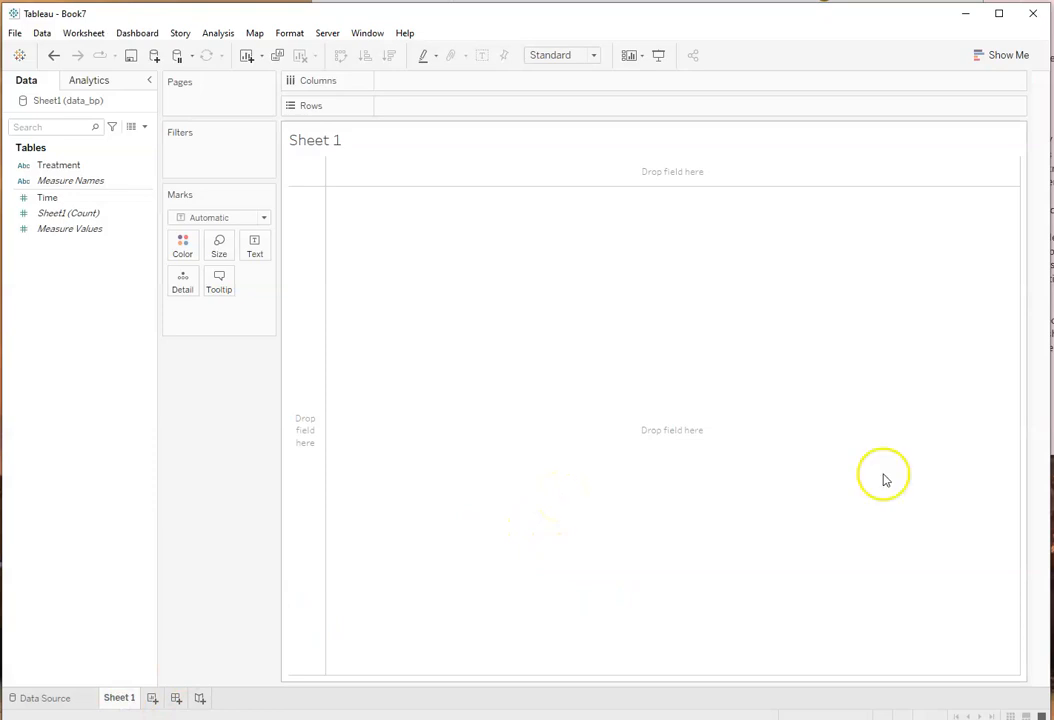
Step: Check the title of Figure 3 in the Word report and rename Sheet 1 in Tableau as "Effect of Training on Completion Time"
{"action": "left_click", "coordinate": [878, 1]}
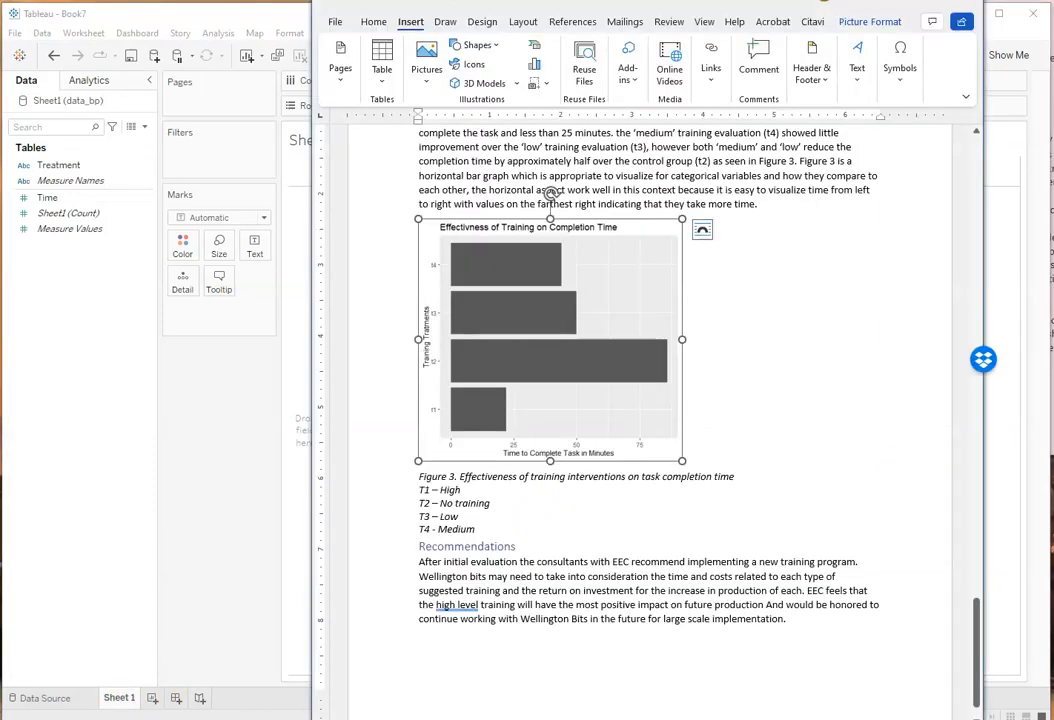
{"action": "left_click", "coordinate": [118, 698]}
{"action": "right_click", "coordinate": [118, 698]}
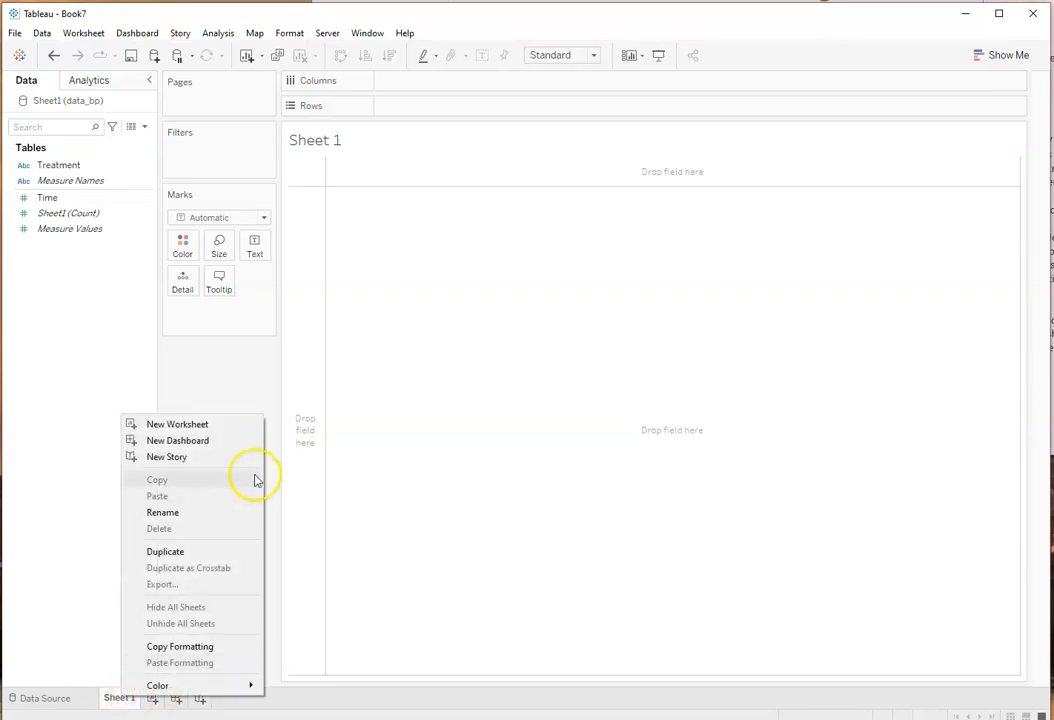
{"action": "left_click", "coordinate": [178, 513]}
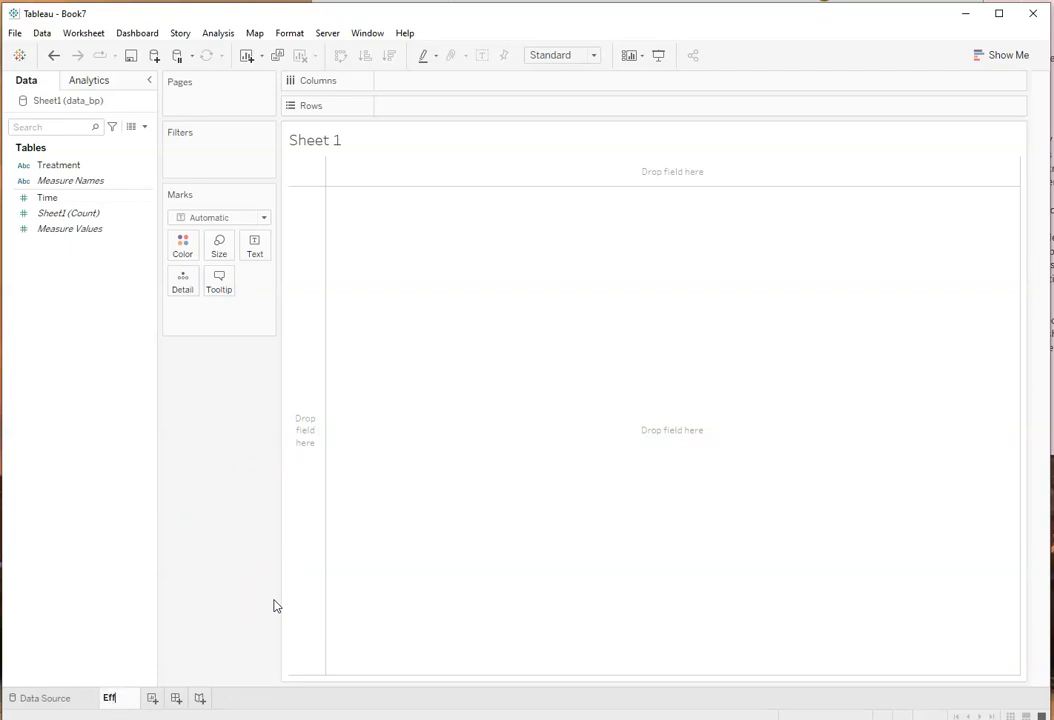
{"action": "type", "text": "Effect of Trai"}
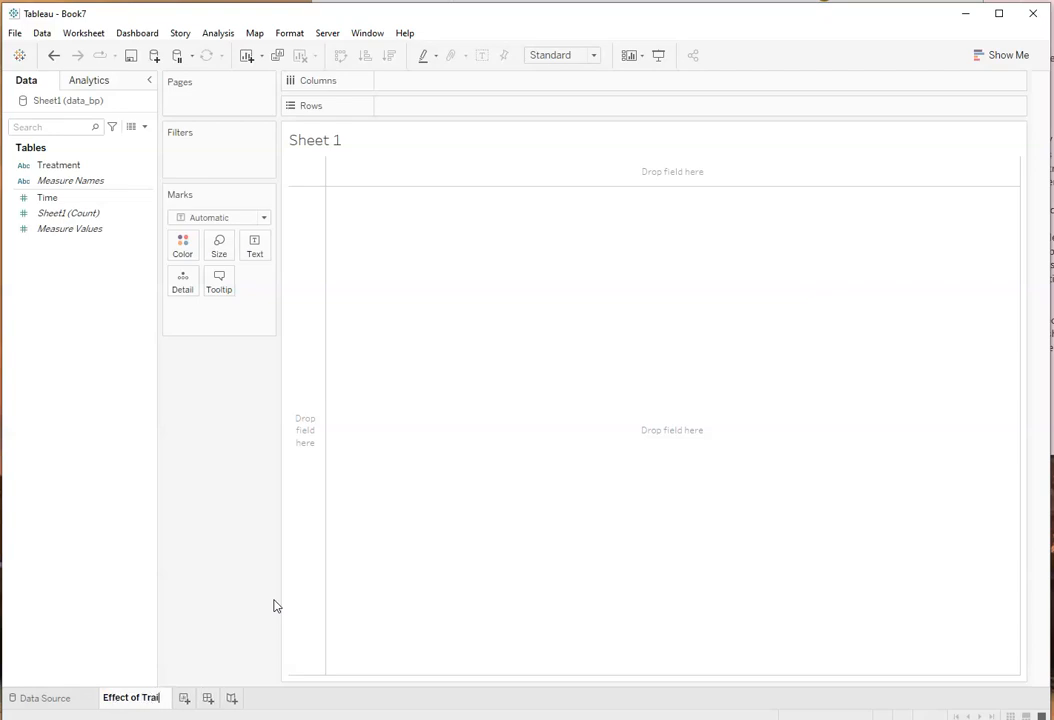
{"action": "type", "text": "niing"}
{"action": "key", "text": "BackSpace"}
{"action": "key", "text": "BackSpace"}
{"action": "key", "text": "BackSpace"}
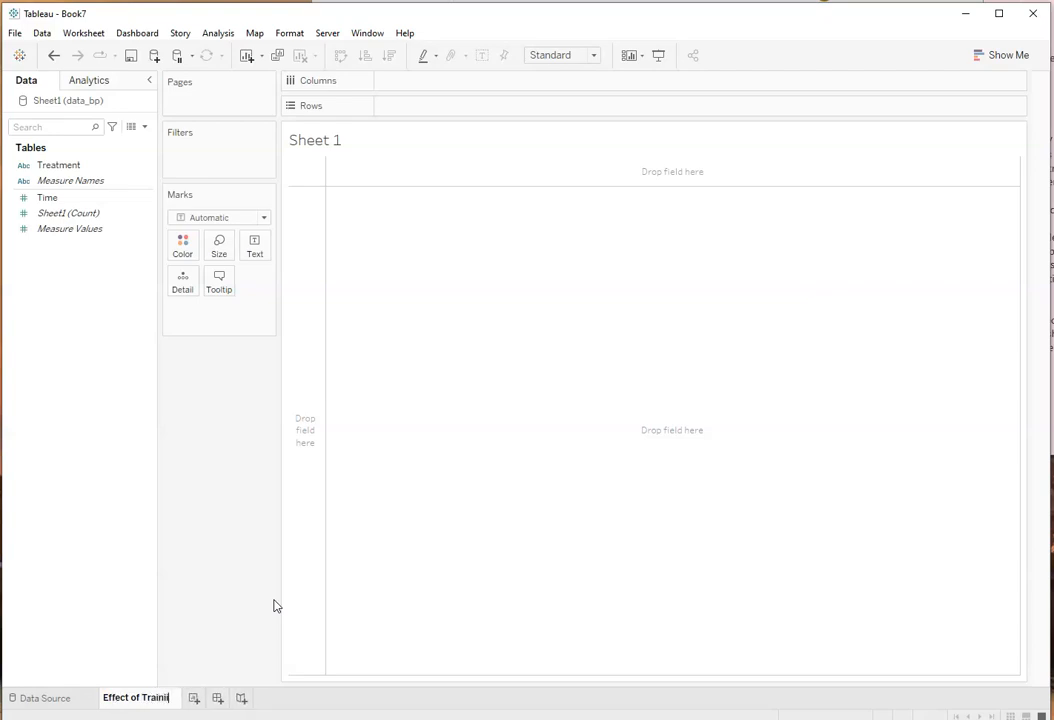
{"action": "type", "text": "ng on Co"}
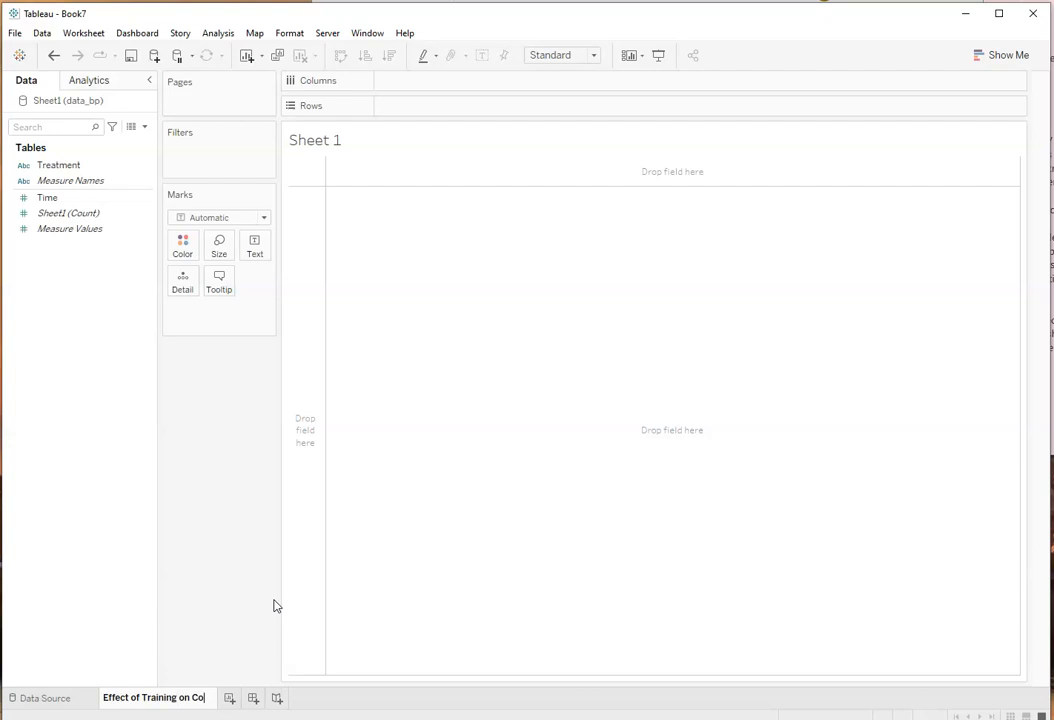
{"action": "type", "text": "mpletion T"}
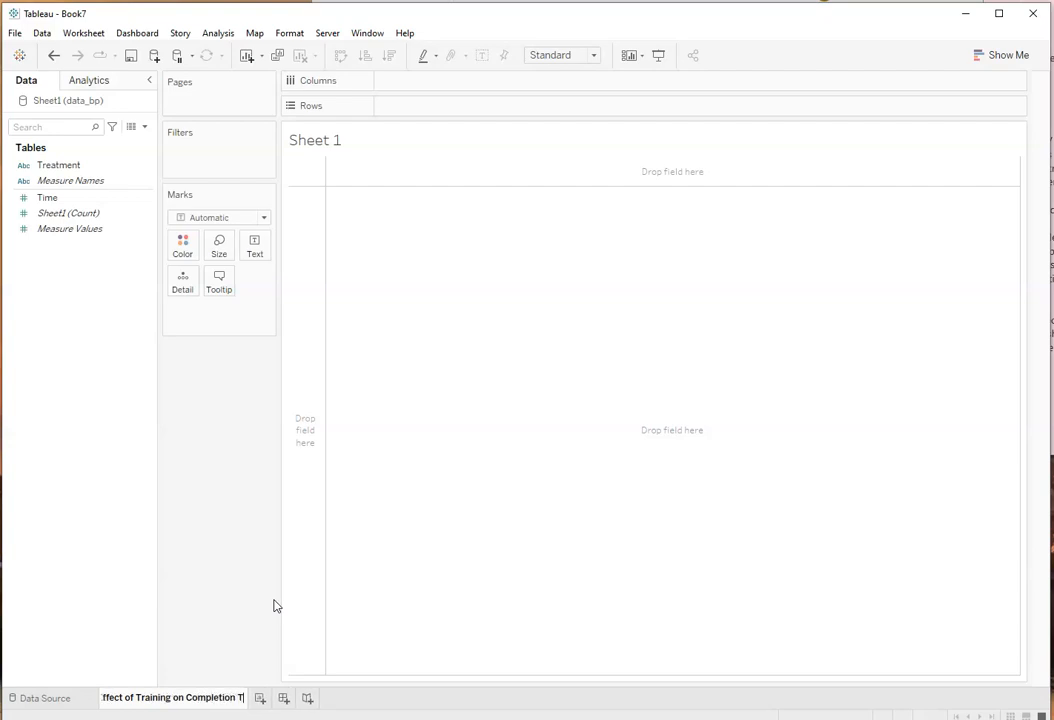
{"action": "type", "text": "ime"}
{"action": "key", "text": "Return"}
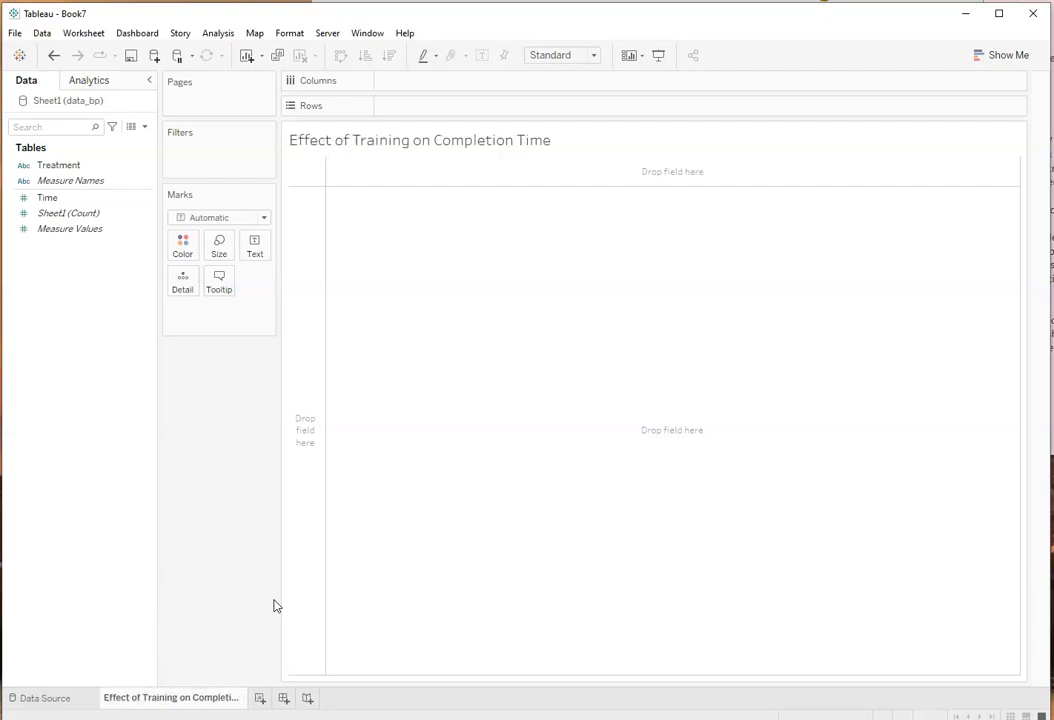
Step: Consult Figure 3 in Word, then build Tableau's horizontal bar chart with Treatment as rows and Measure Values as columns
{"action": "left_click", "coordinate": [560, 1]}
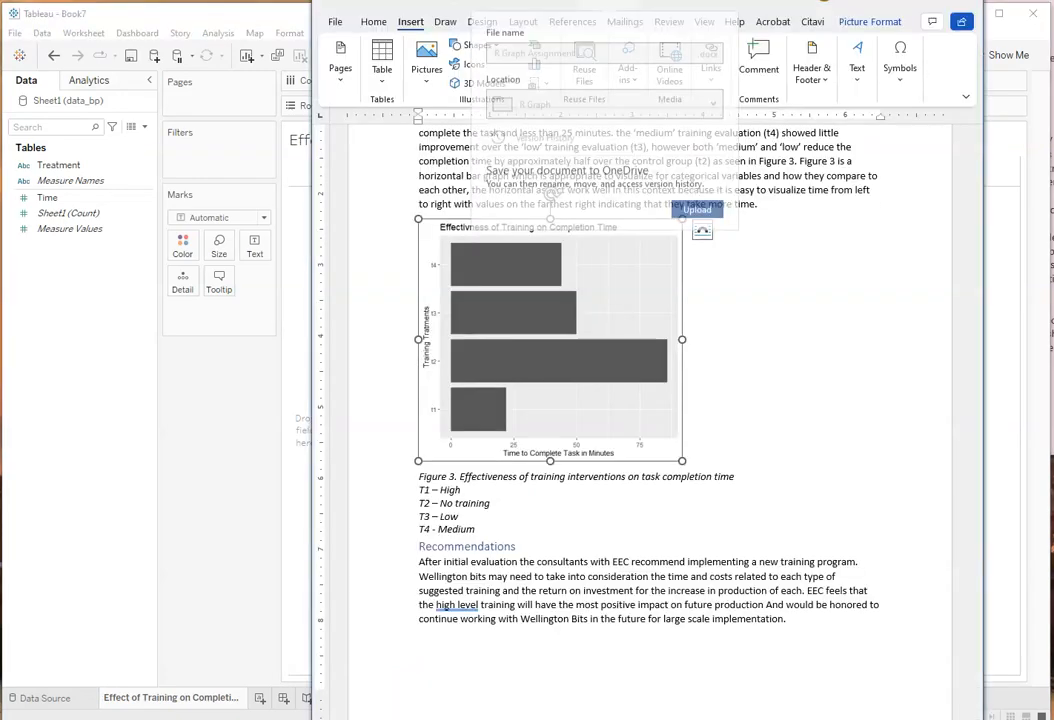
{"action": "left_click", "coordinate": [755, 289]}
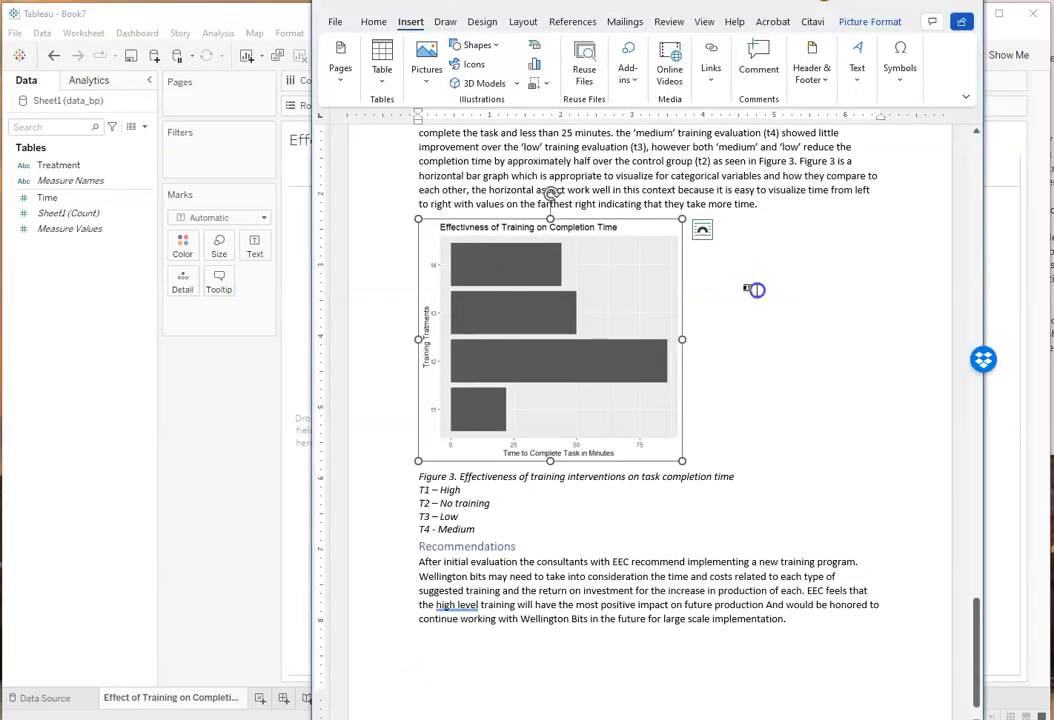
{"action": "left_click", "coordinate": [202, 413]}
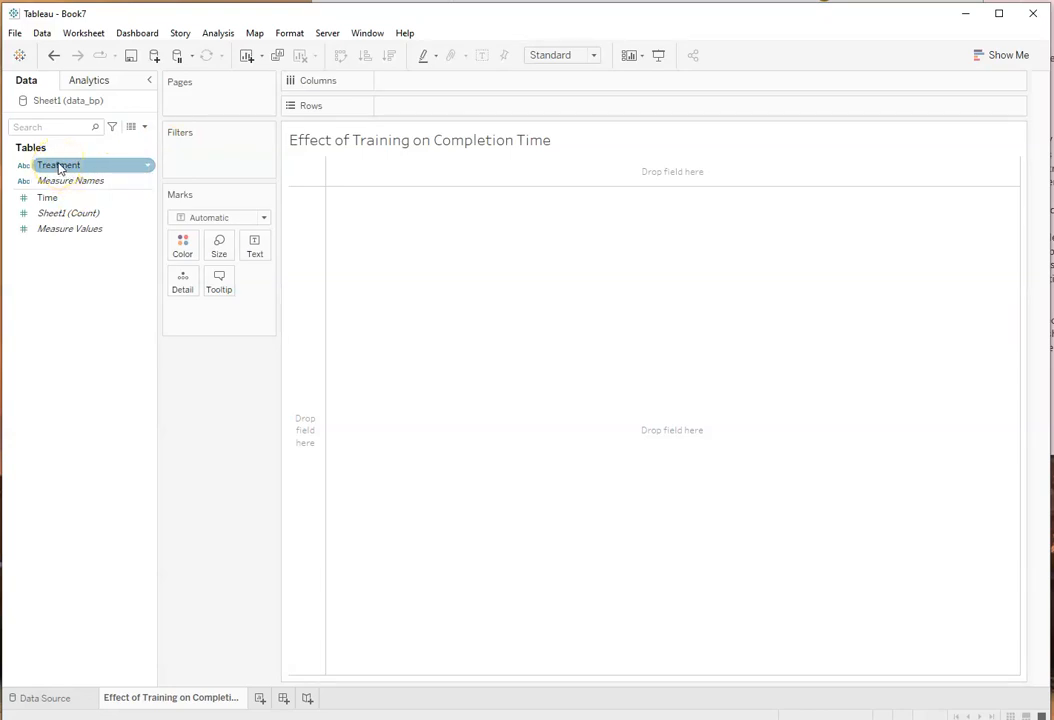
{"action": "left_click_drag", "start_coordinate": [59, 168], "coordinate": [411, 110]}
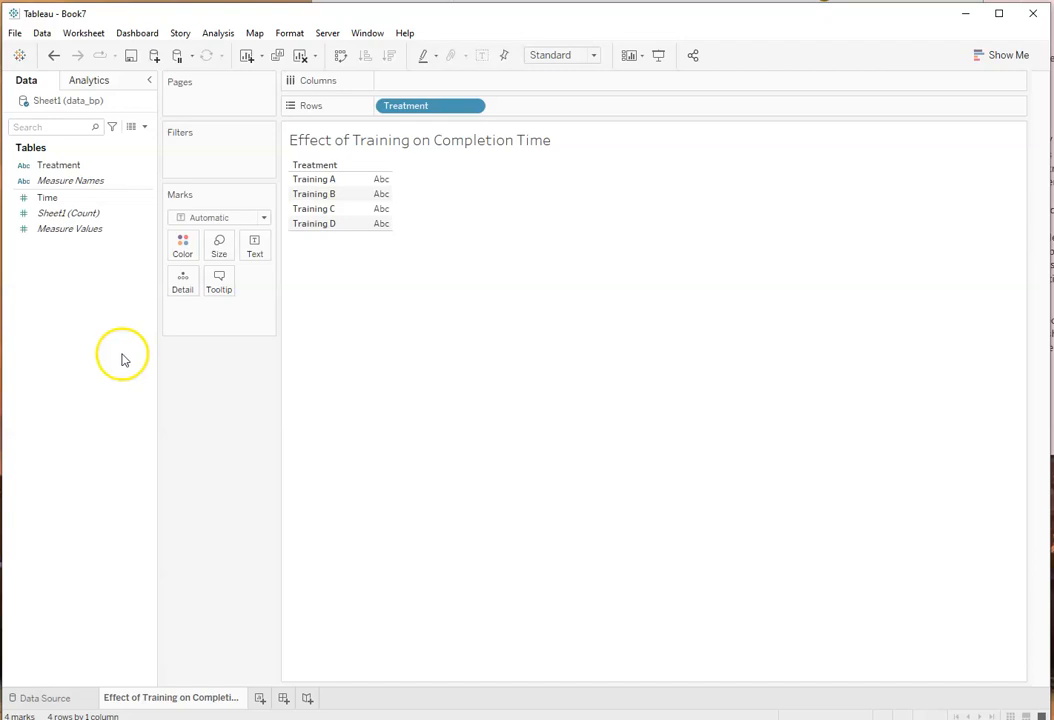
{"action": "left_click", "coordinate": [53, 234]}
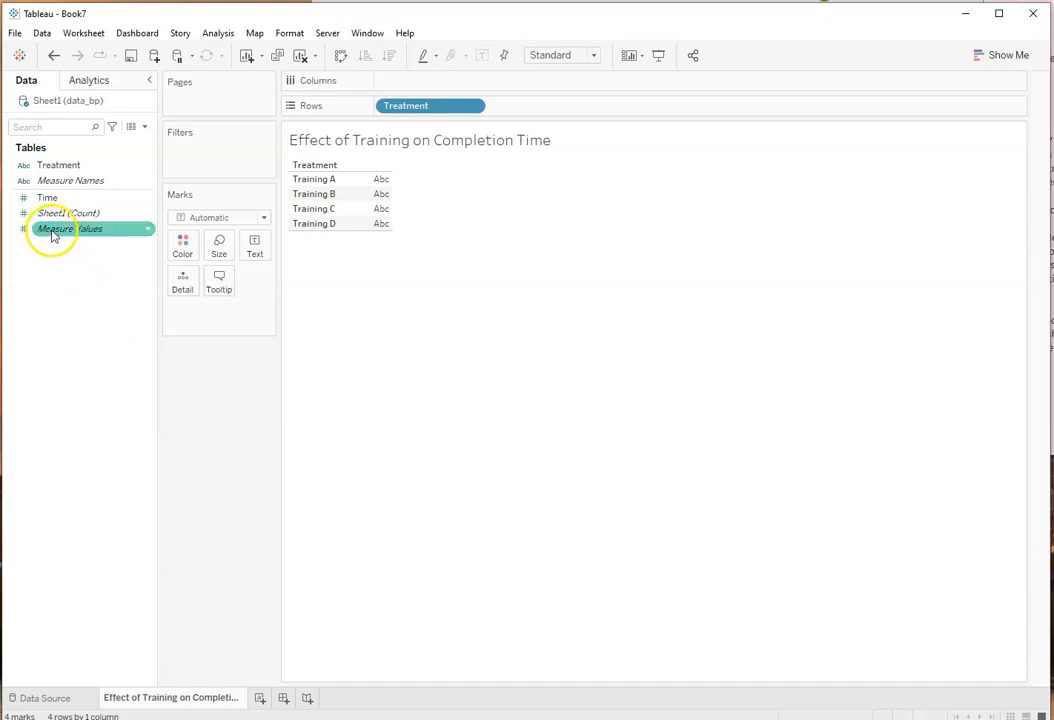
{"action": "left_click_drag", "start_coordinate": [53, 234], "coordinate": [397, 88]}
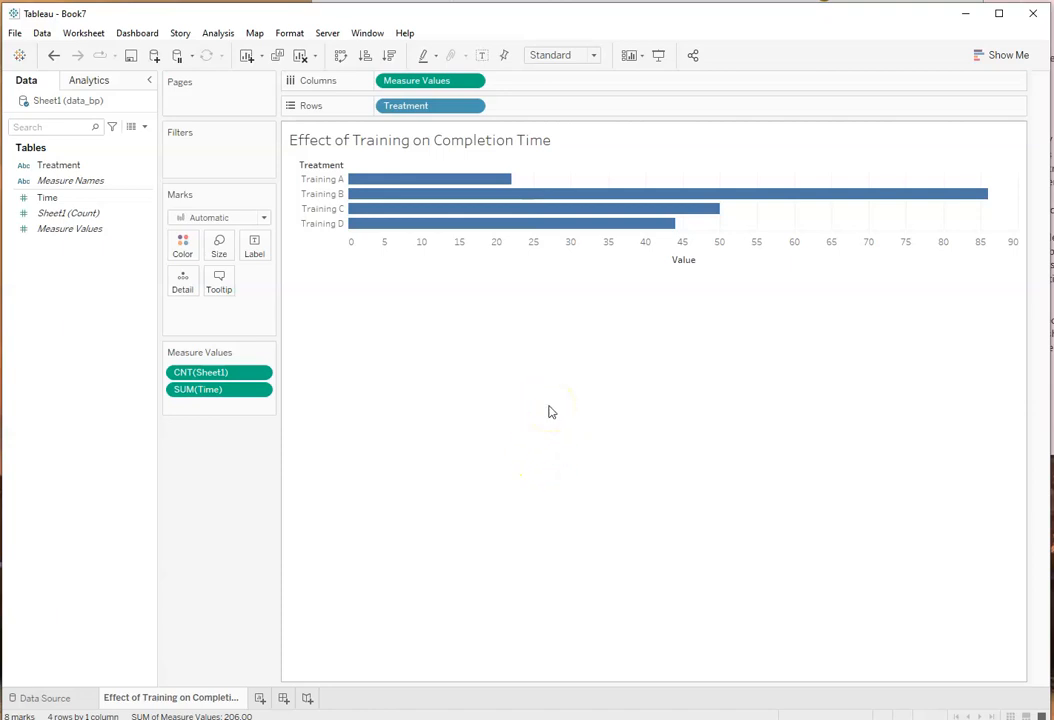
Step: Compare the chart with Figure 3 in Word, then return to Tableau and increase the mark size to thicken the bars
{"action": "left_click", "coordinate": [550, 1]}
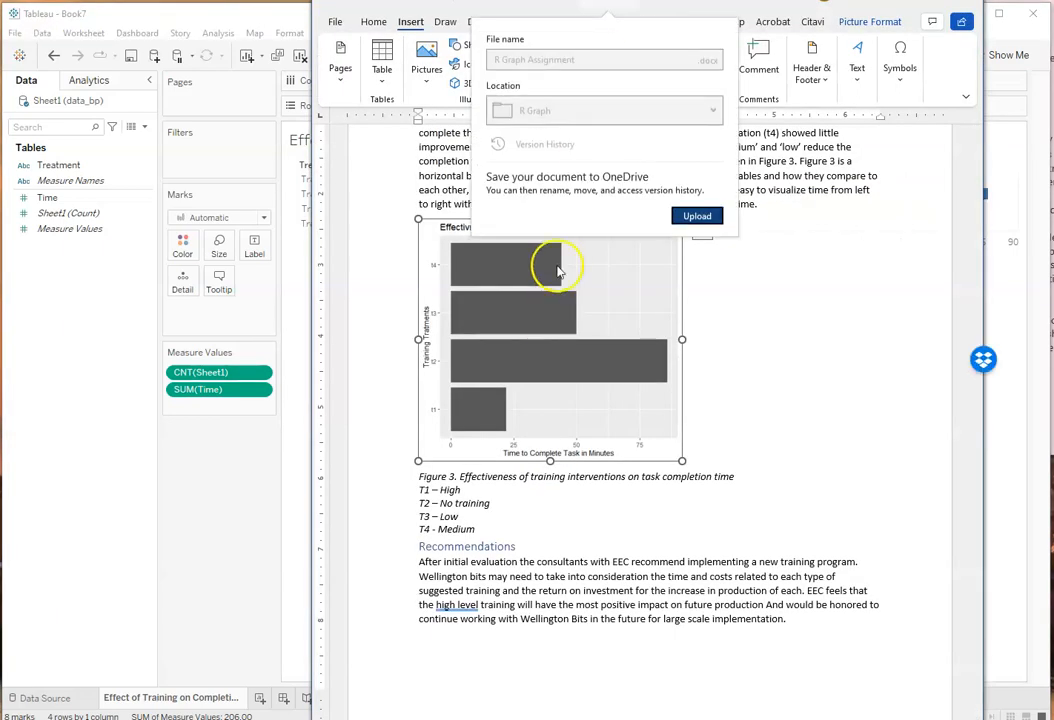
{"action": "left_click", "coordinate": [747, 359]}
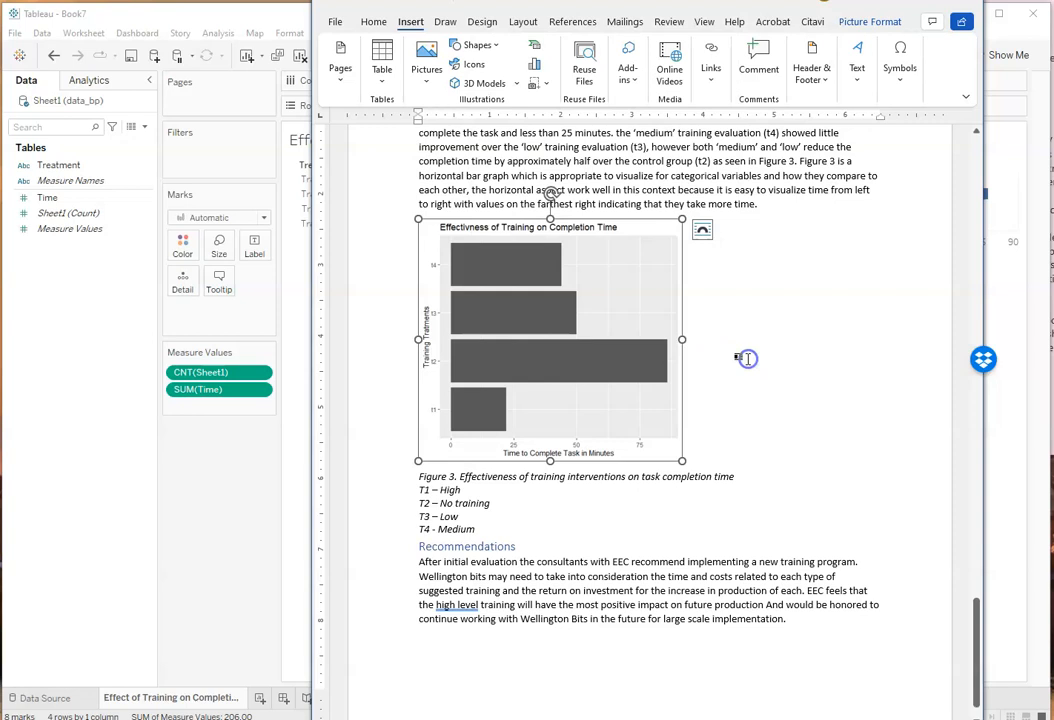
{"action": "left_click", "coordinate": [280, 19]}
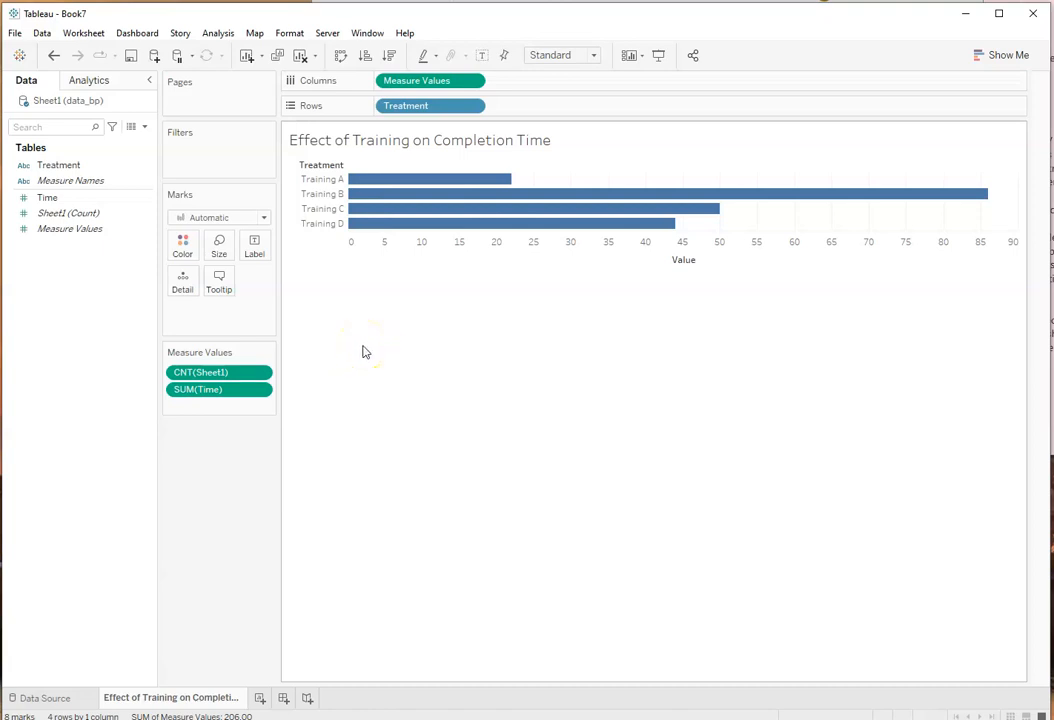
{"action": "left_click", "coordinate": [221, 244]}
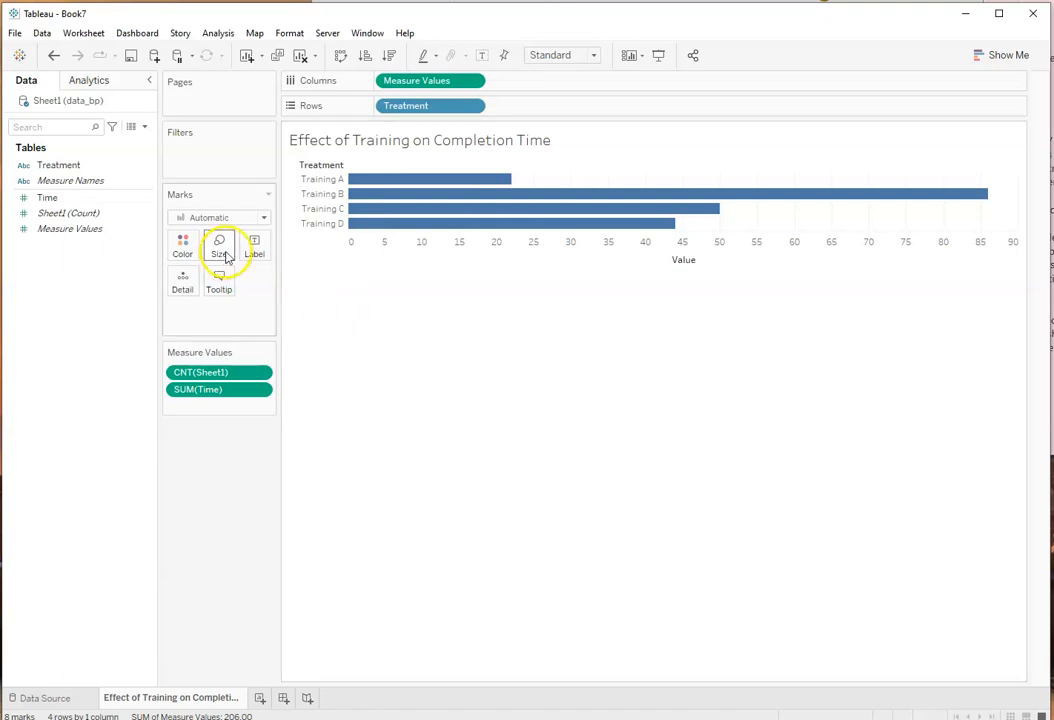
{"action": "mouse_move", "coordinate": [307, 281]}
{"action": "left_mouse_down"}
{"action": "mouse_move", "coordinate": [341, 281]}
{"action": "mouse_move", "coordinate": [315, 283]}
{"action": "mouse_move", "coordinate": [326, 284]}
{"action": "left_mouse_up"}
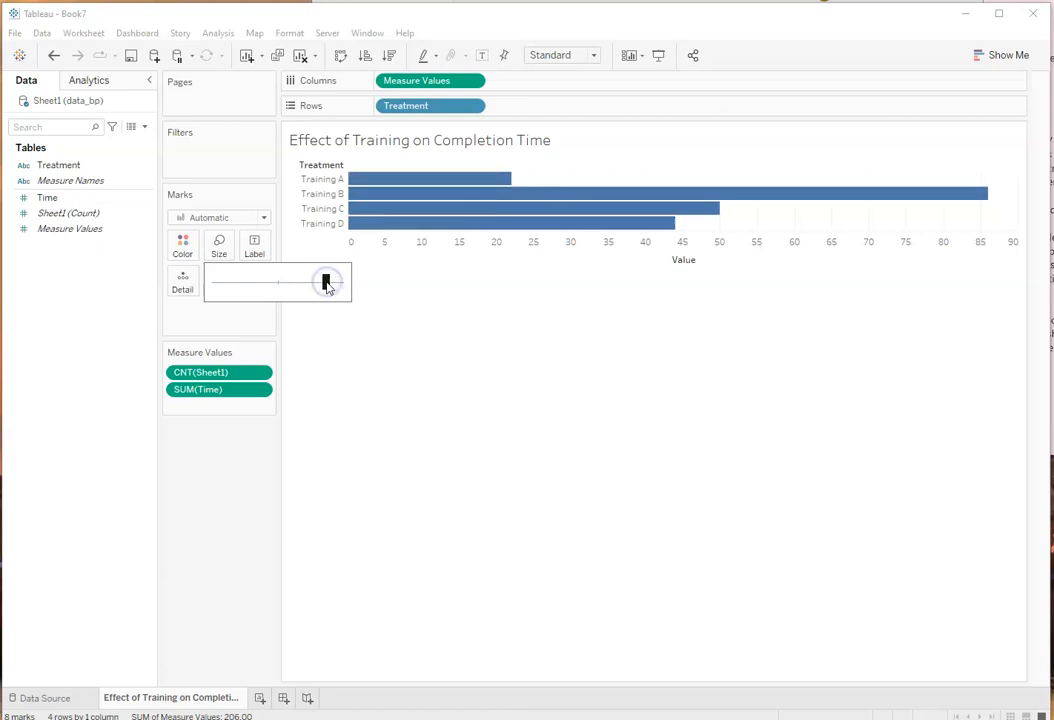
{"action": "left_click", "coordinate": [328, 285]}
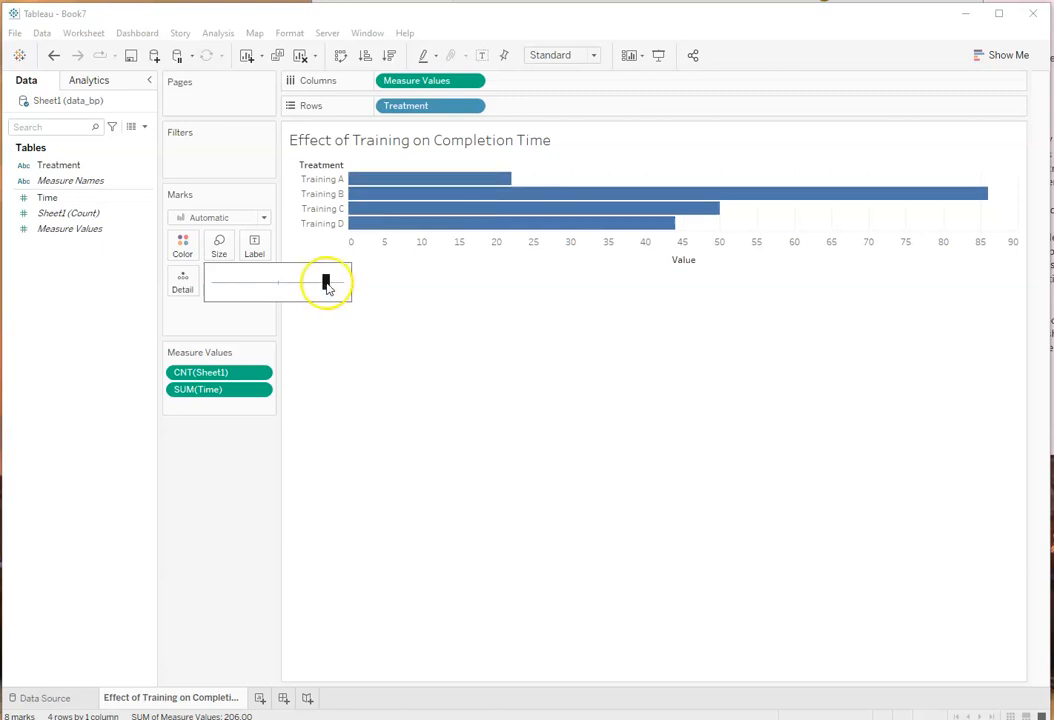
{"action": "left_click", "coordinate": [254, 314]}
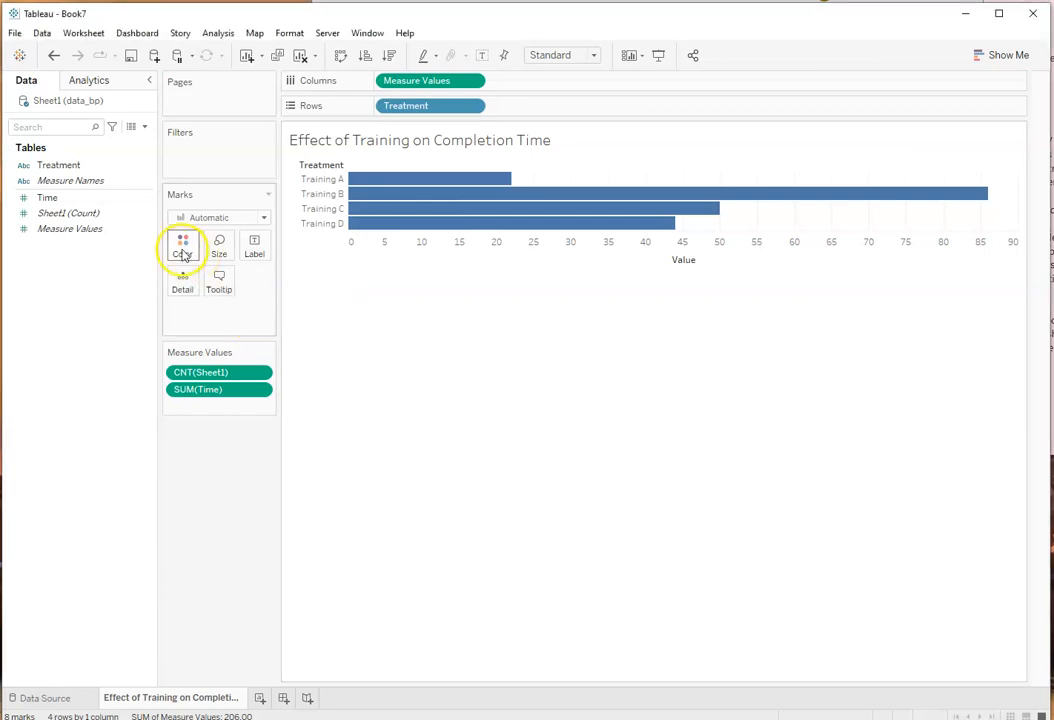
Step: Try a wider cell size for the bar chart, then return it to the narrower size
{"action": "left_click", "coordinate": [289, 33]}
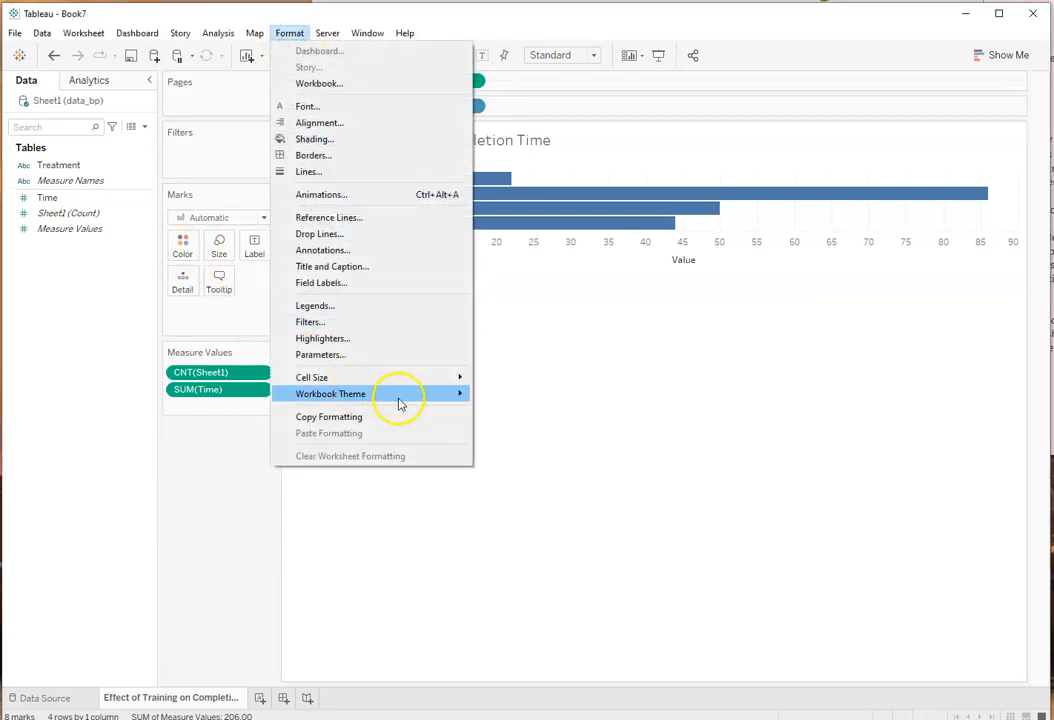
{"action": "mouse_move", "coordinate": [452, 380]}
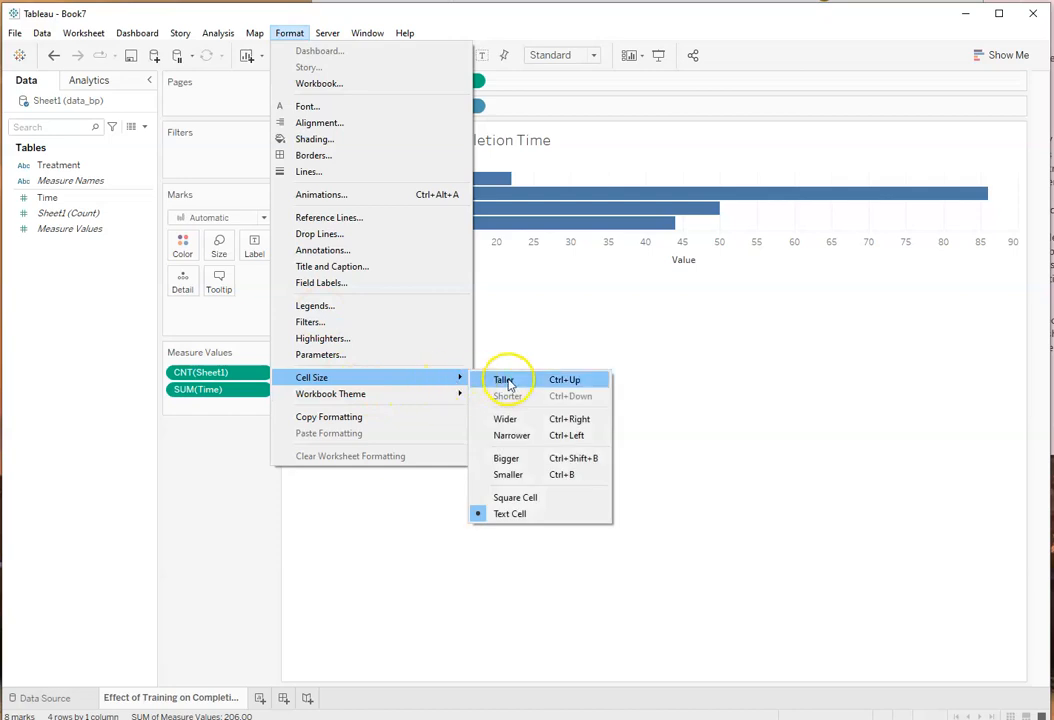
{"action": "left_click", "coordinate": [513, 420]}
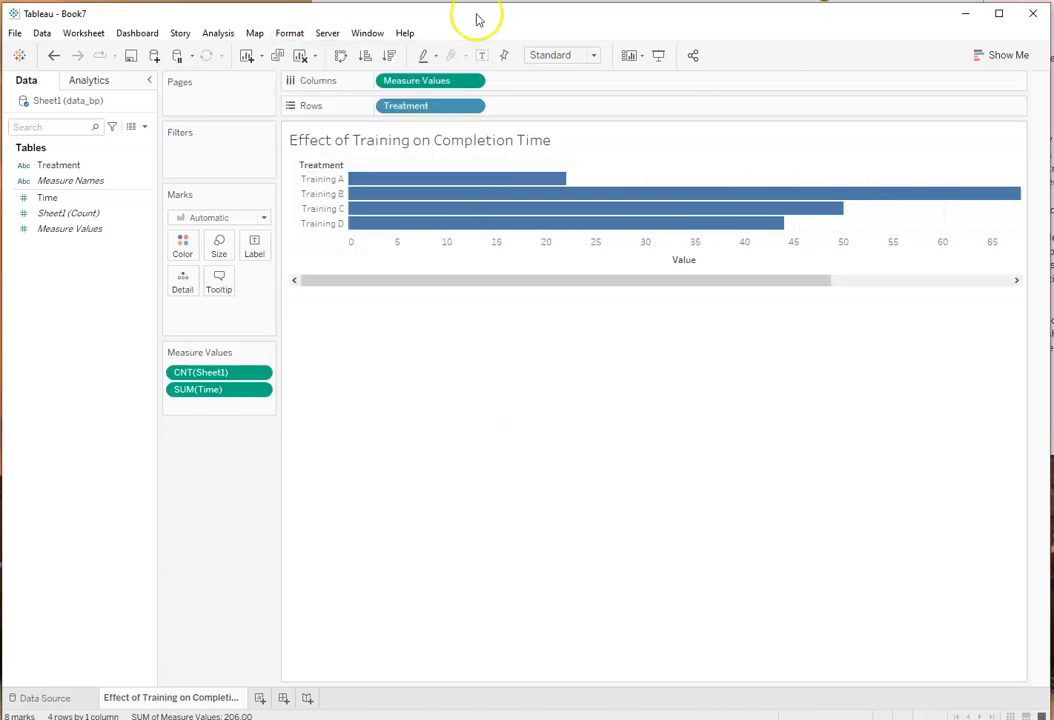
{"action": "left_click", "coordinate": [289, 33]}
{"action": "mouse_move", "coordinate": [460, 385]}
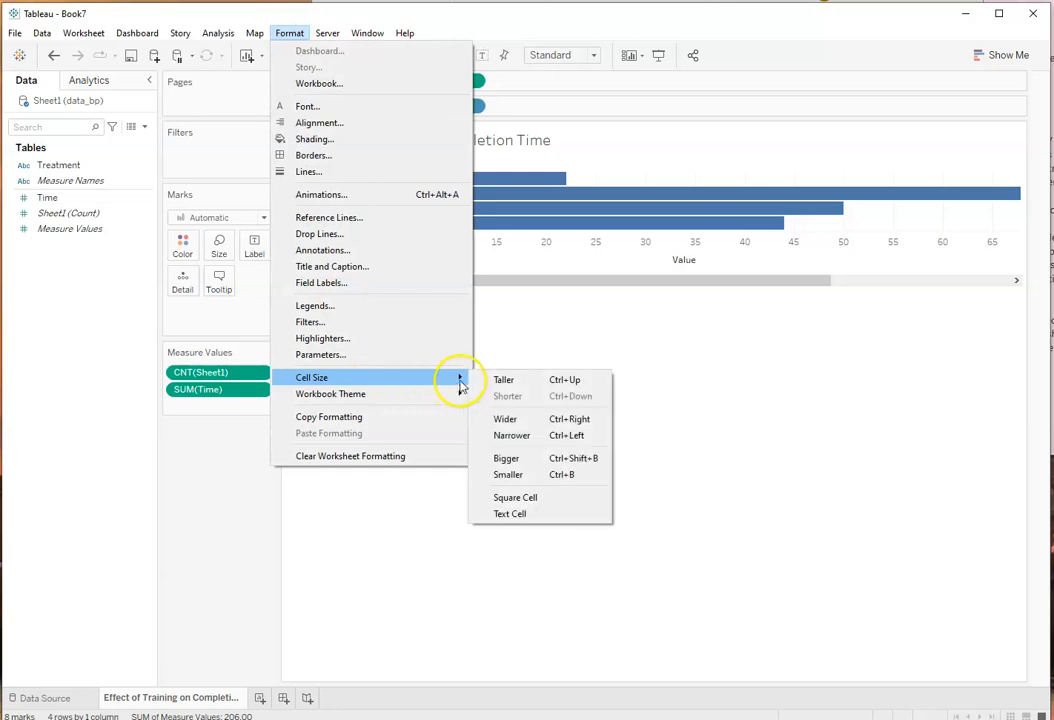
{"action": "left_click", "coordinate": [505, 419]}
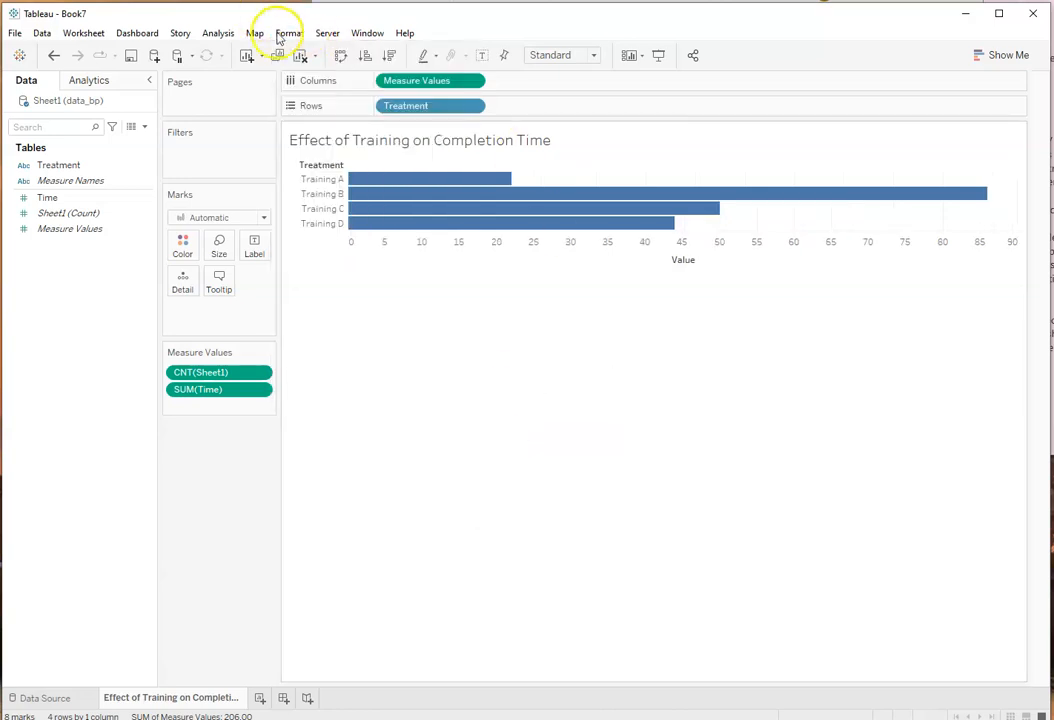
Step: Enlarge the bar chart by setting its cell size to Taller, Bigger and Taller again
{"action": "left_click", "coordinate": [282, 35]}
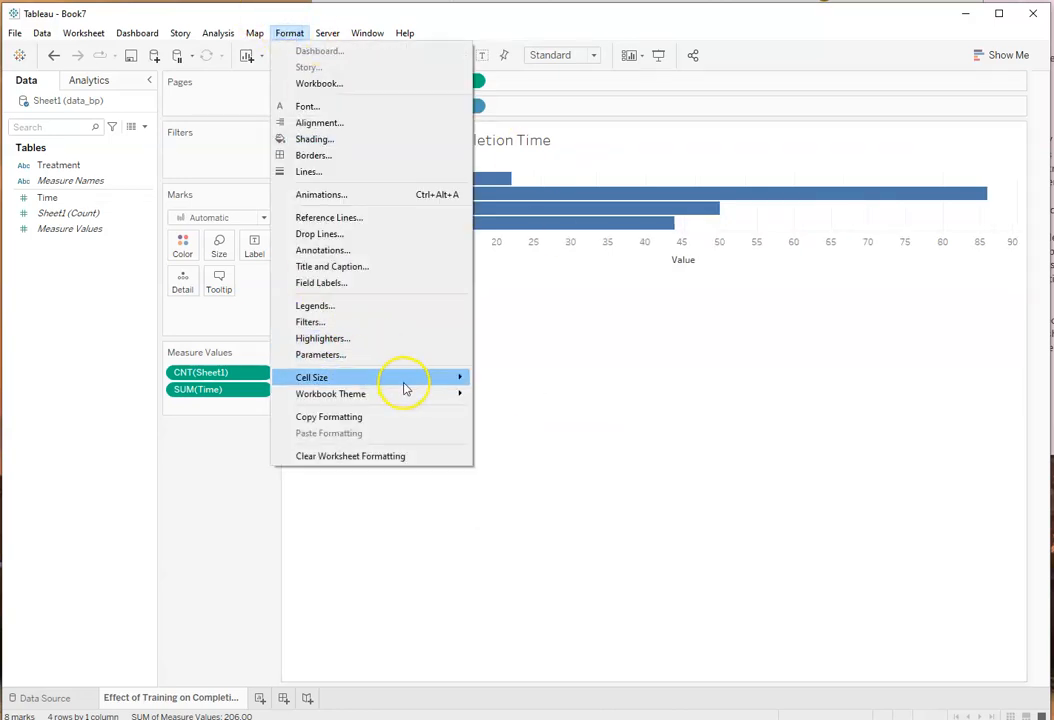
{"action": "mouse_move", "coordinate": [447, 377]}
{"action": "left_click", "coordinate": [515, 378]}
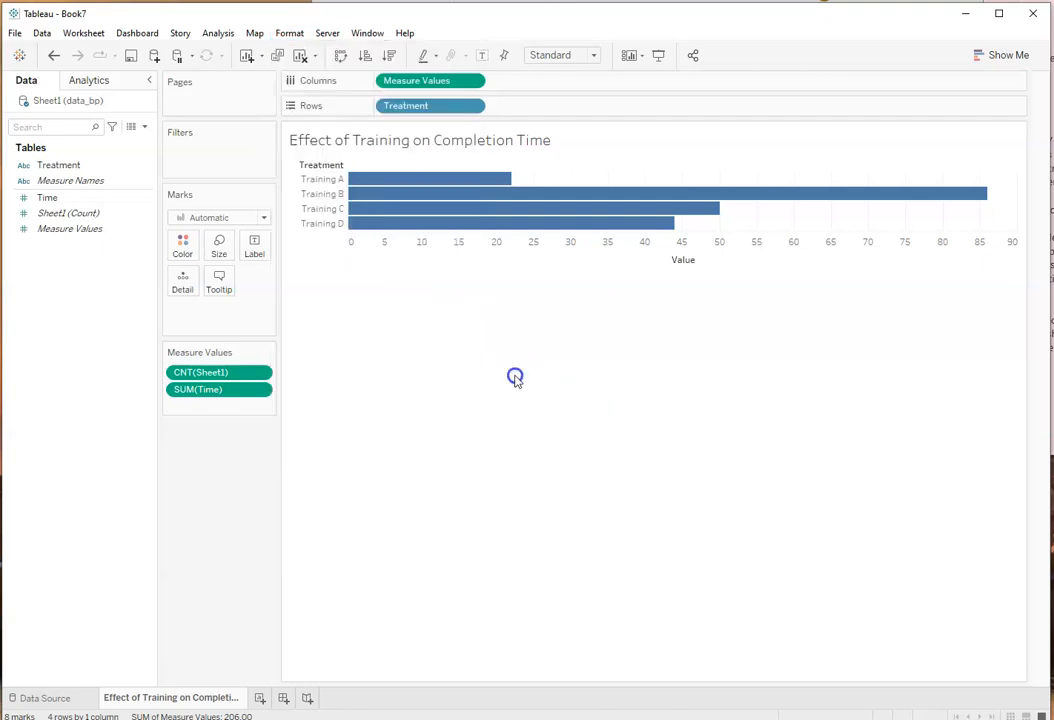
{"action": "left_click", "coordinate": [286, 33]}
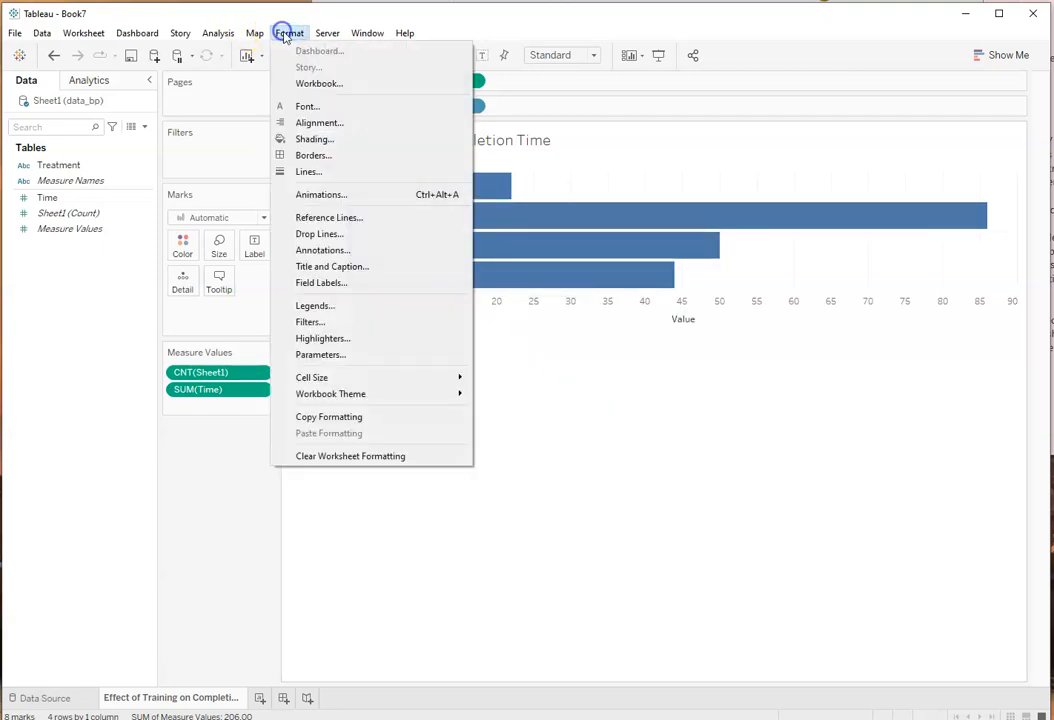
{"action": "mouse_move", "coordinate": [461, 383]}
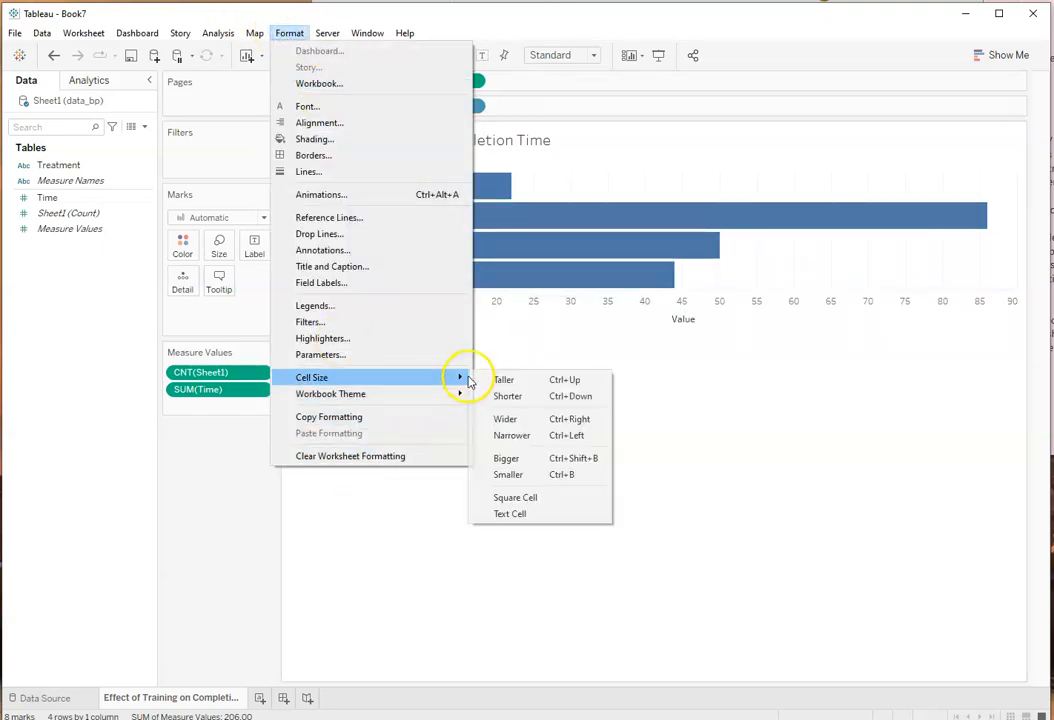
{"action": "left_click", "coordinate": [507, 459]}
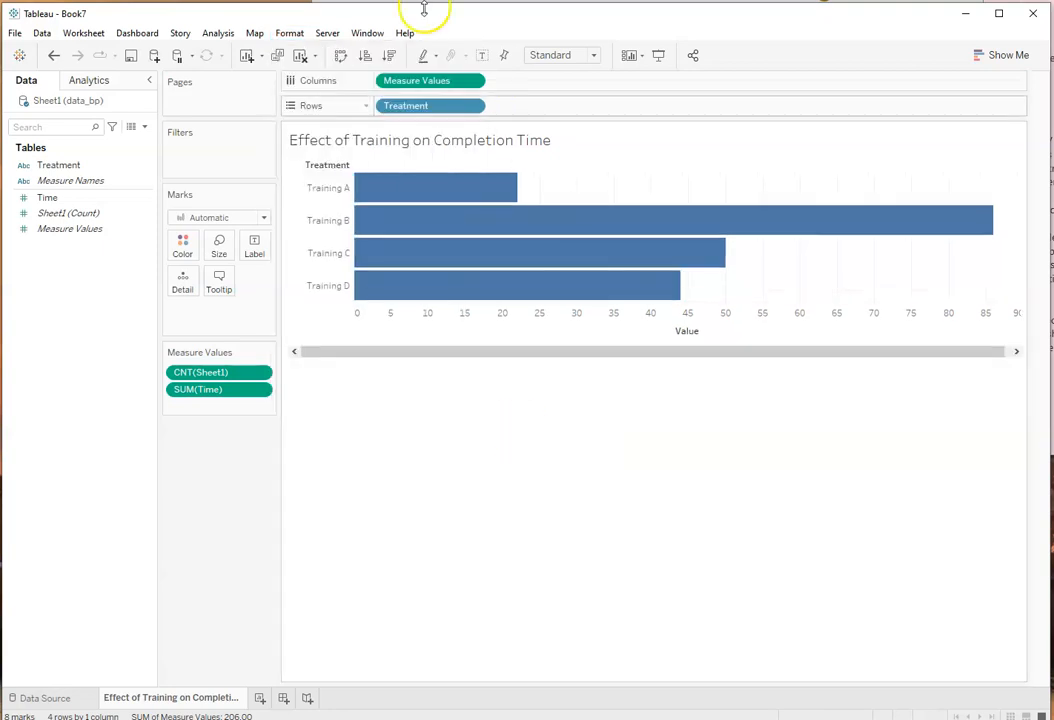
{"action": "left_click", "coordinate": [289, 33]}
{"action": "mouse_move", "coordinate": [447, 370]}
{"action": "left_click", "coordinate": [497, 375]}
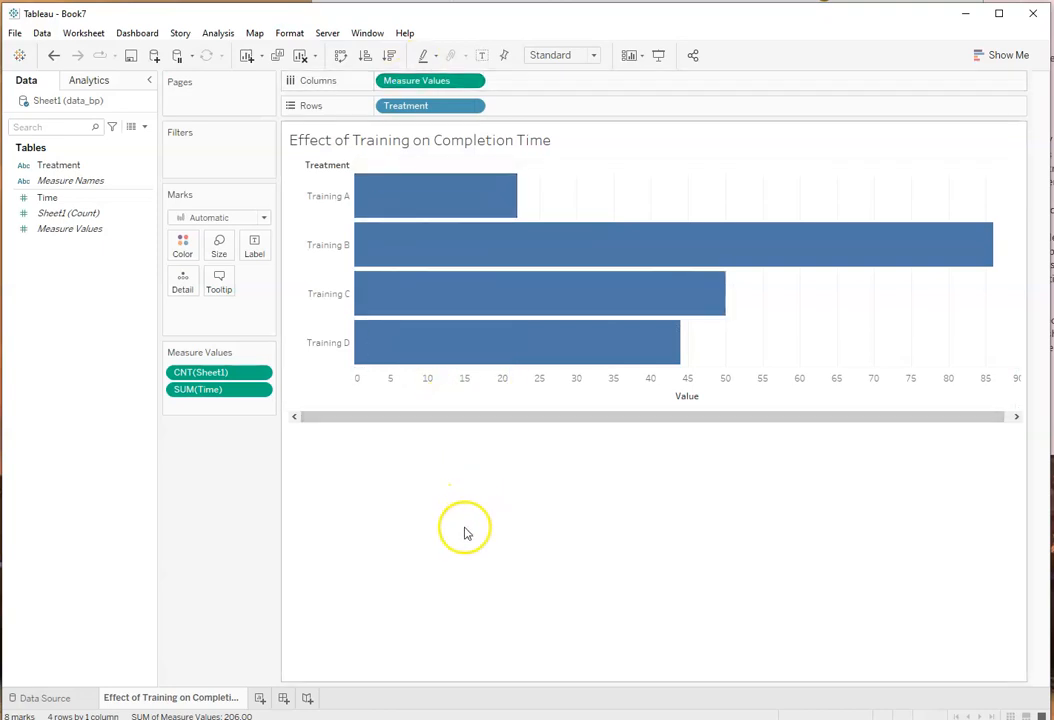
Step: Try pink, blue and yellow as the single color for all the bars
{"action": "left_click", "coordinate": [182, 247]}
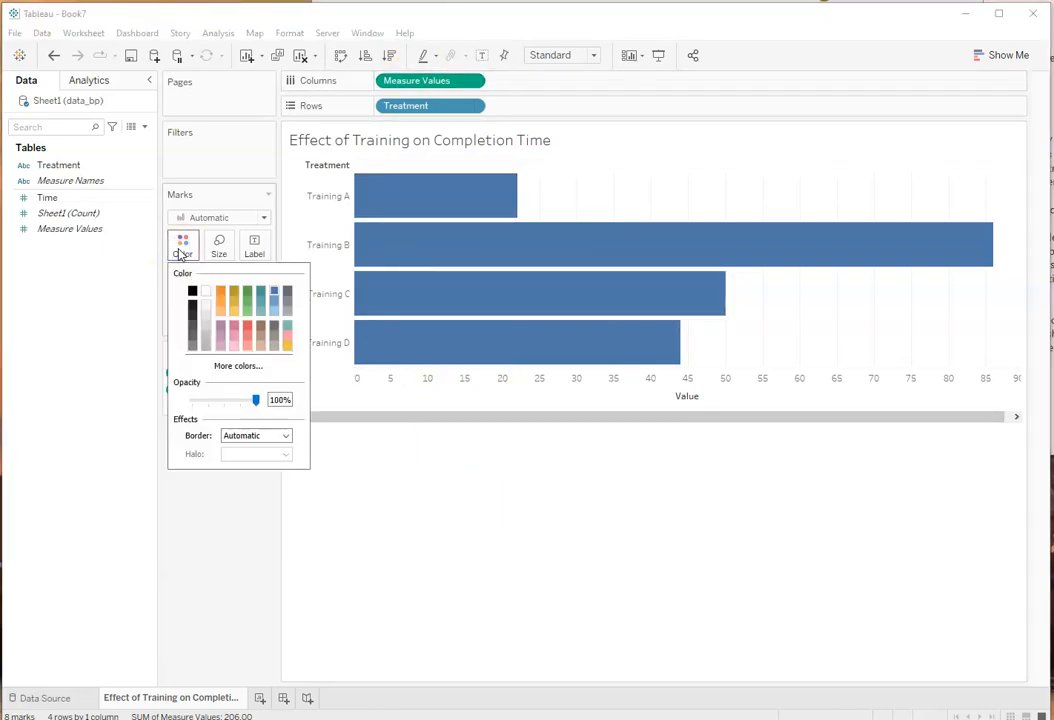
{"action": "left_click", "coordinate": [288, 337]}
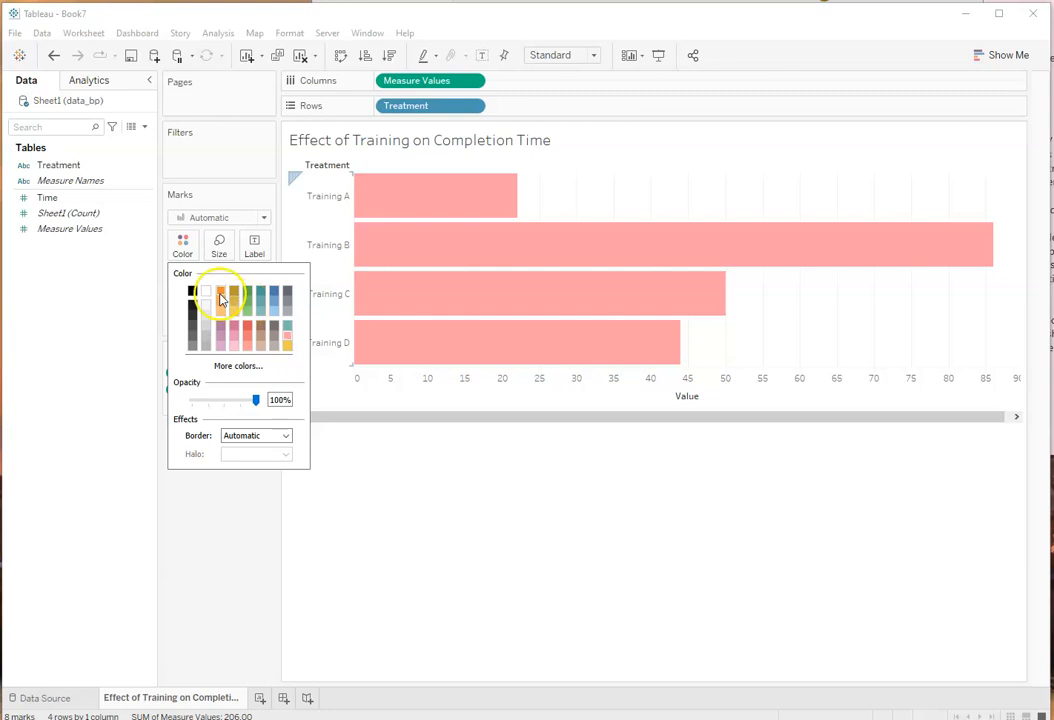
{"action": "left_click", "coordinate": [274, 291]}
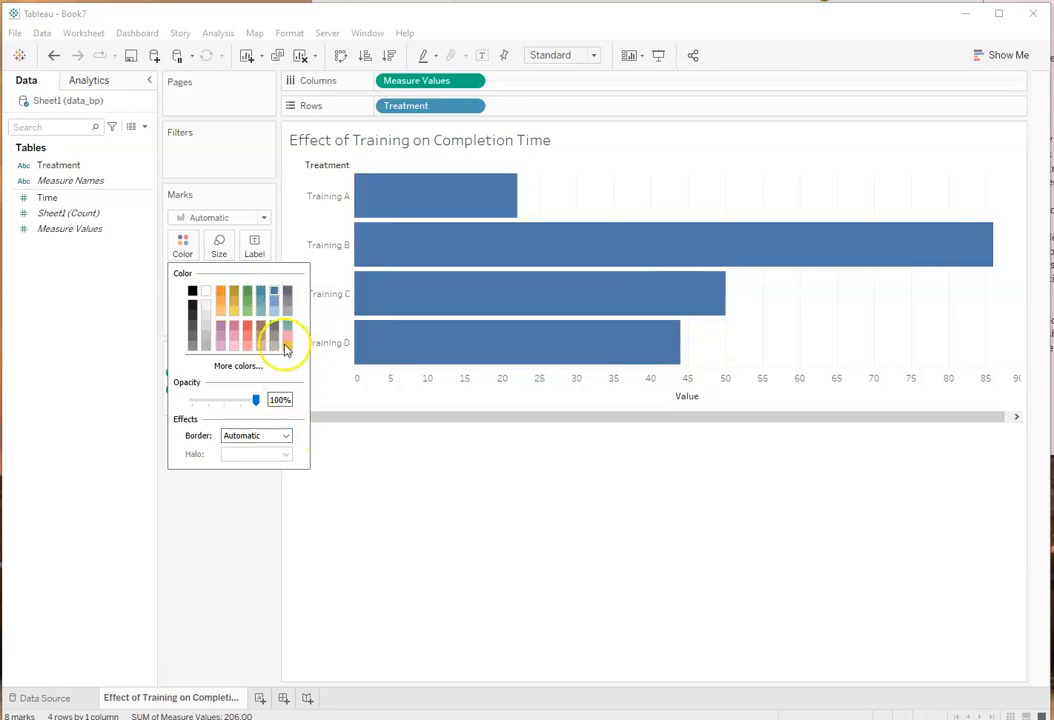
{"action": "left_click", "coordinate": [288, 341]}
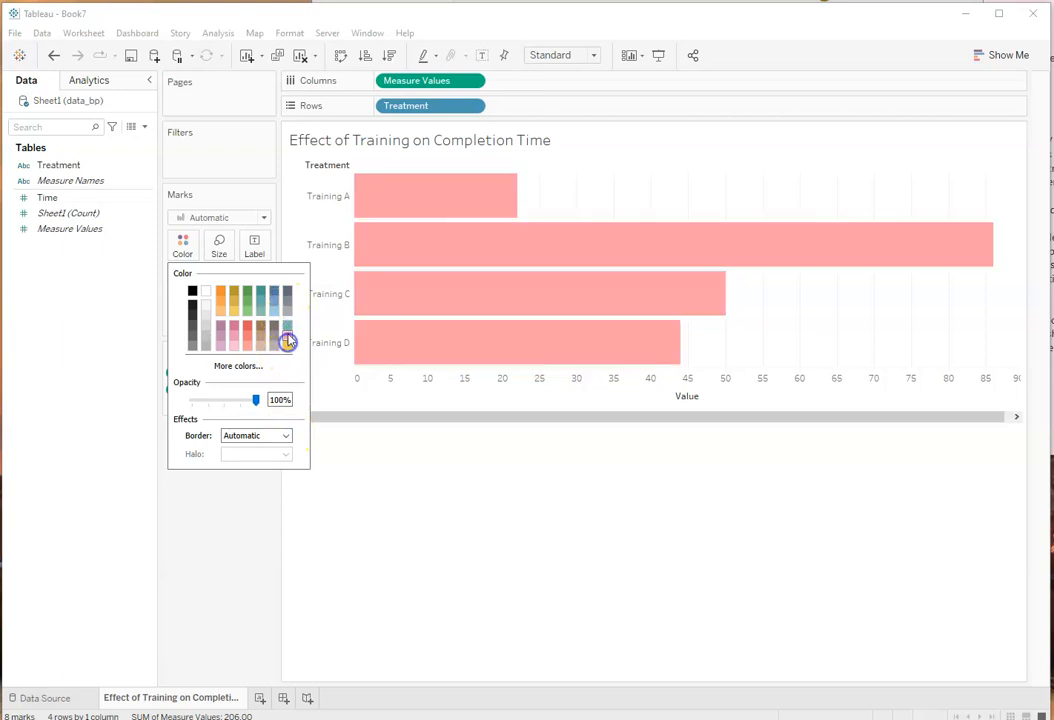
{"action": "left_click", "coordinate": [288, 326]}
{"action": "left_click", "coordinate": [288, 345]}
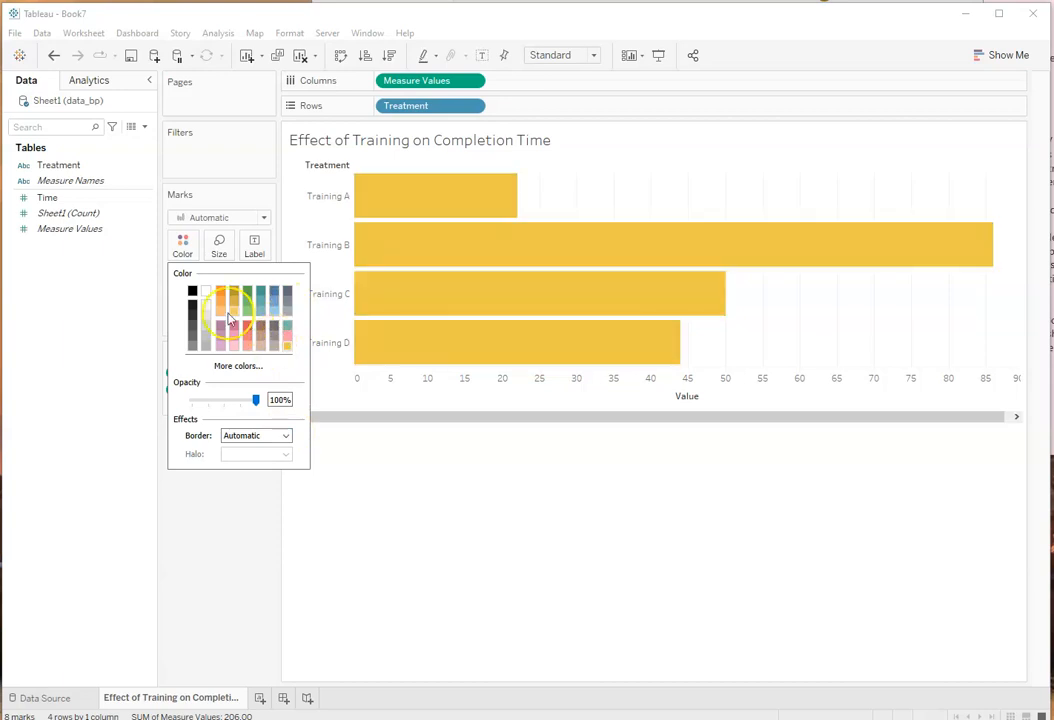
{"action": "left_click", "coordinate": [209, 513]}
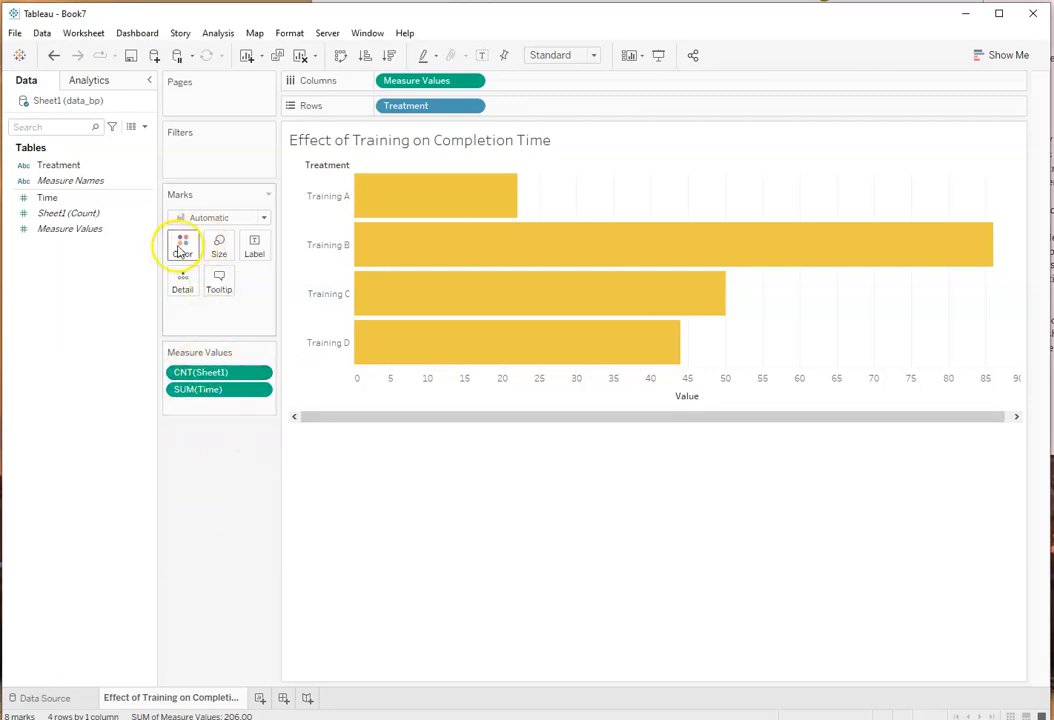
Step: Color the bars by the Treatment field so each training has its own color, and try to reposition the color legend
{"action": "left_click_drag", "start_coordinate": [55, 165], "coordinate": [187, 247]}
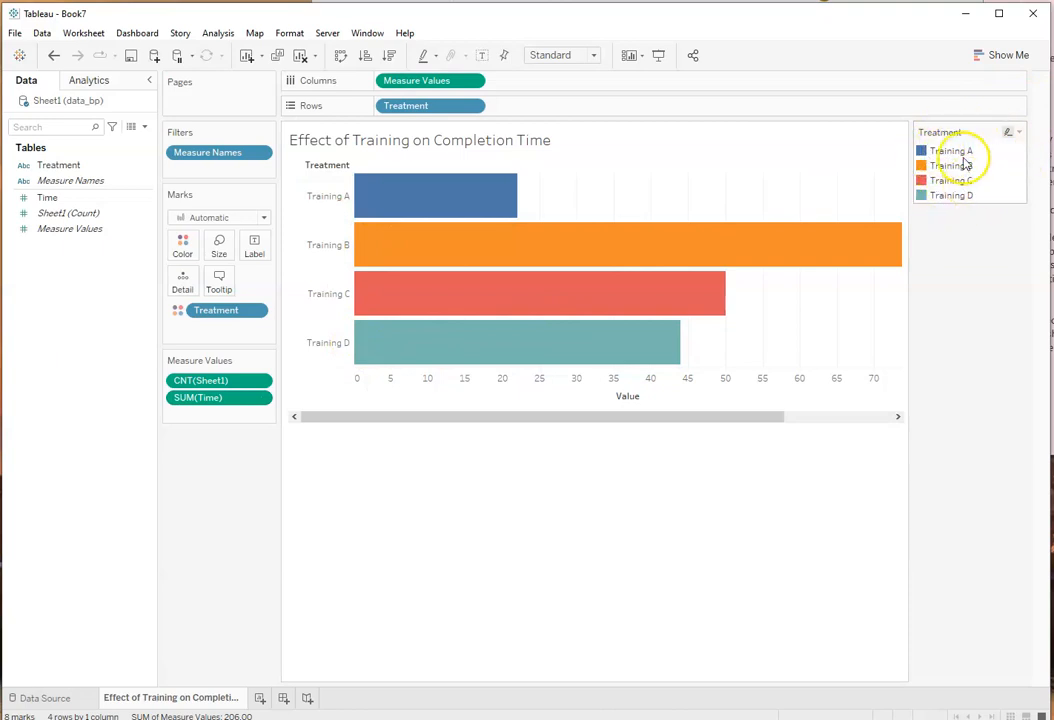
{"action": "left_click_drag", "start_coordinate": [972, 129], "coordinate": [809, 155]}
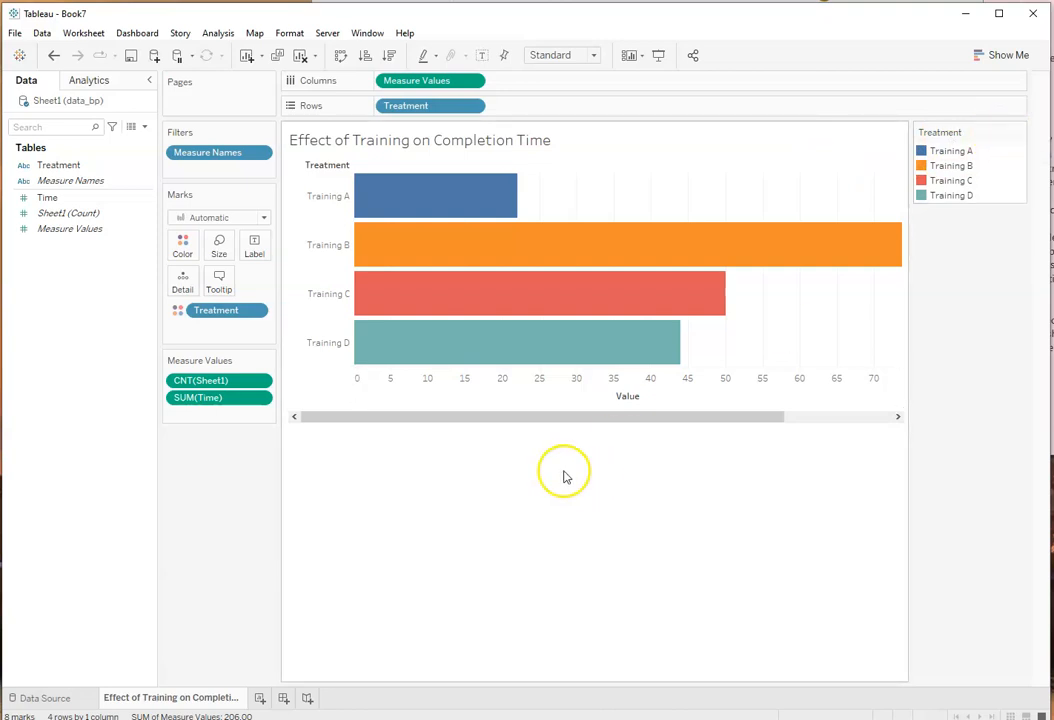
Step: Set the sheet's default tooltip font to bold and its title font to bold at size 22
{"action": "left_click", "coordinate": [290, 34]}
{"action": "left_click", "coordinate": [307, 104]}
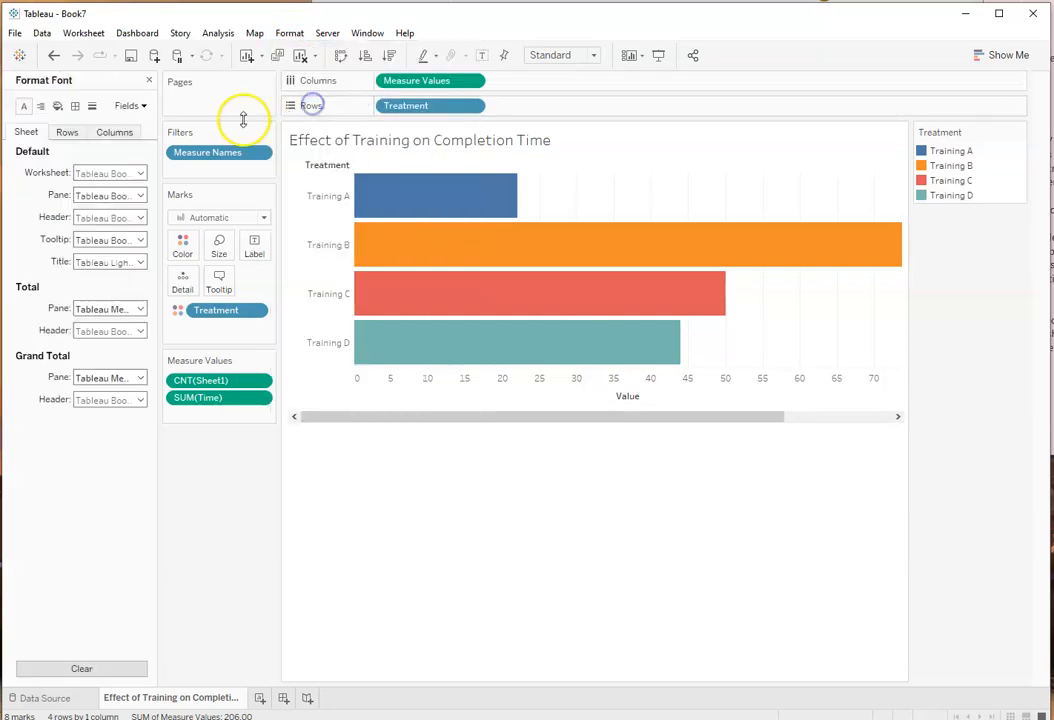
{"action": "left_click", "coordinate": [141, 241]}
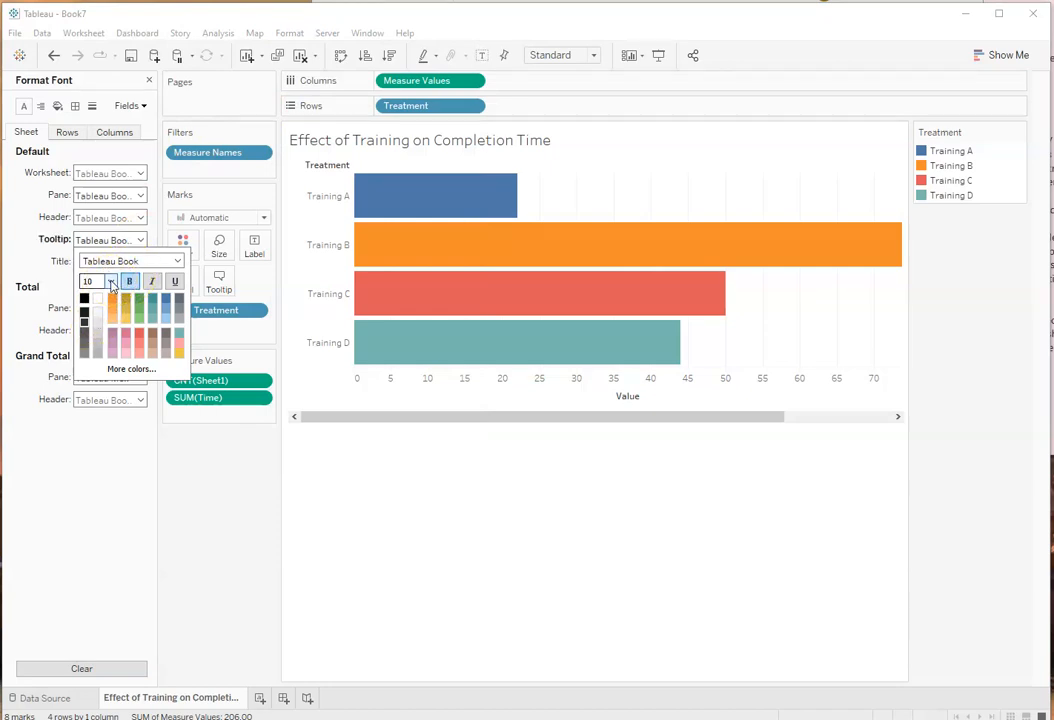
{"action": "left_click", "coordinate": [40, 259]}
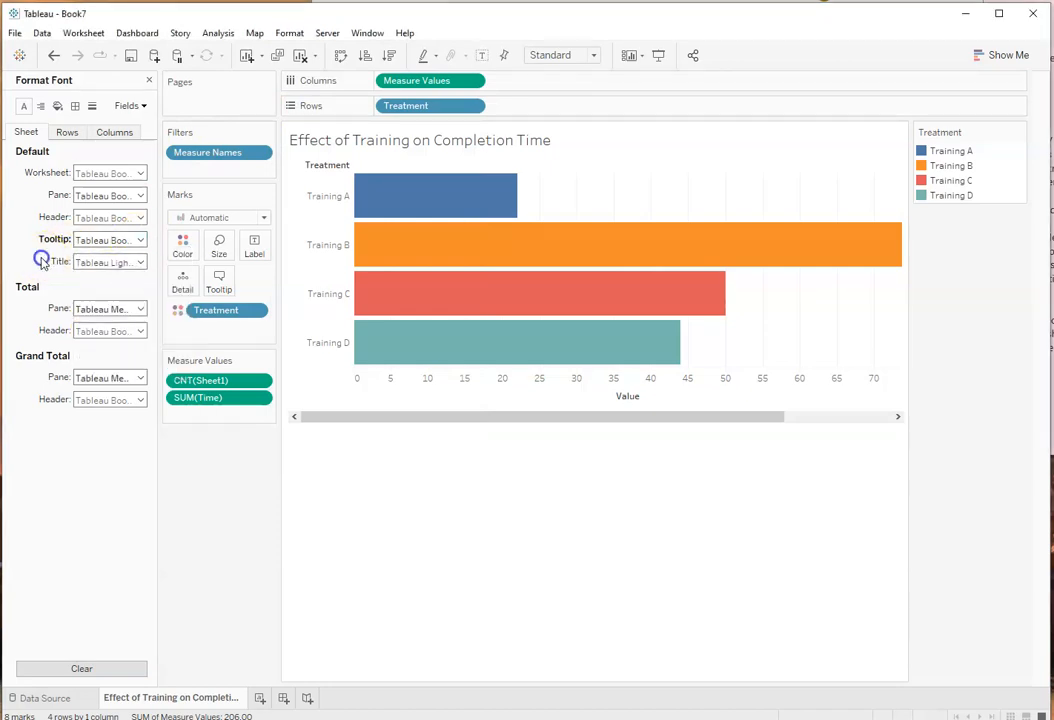
{"action": "left_click", "coordinate": [137, 262]}
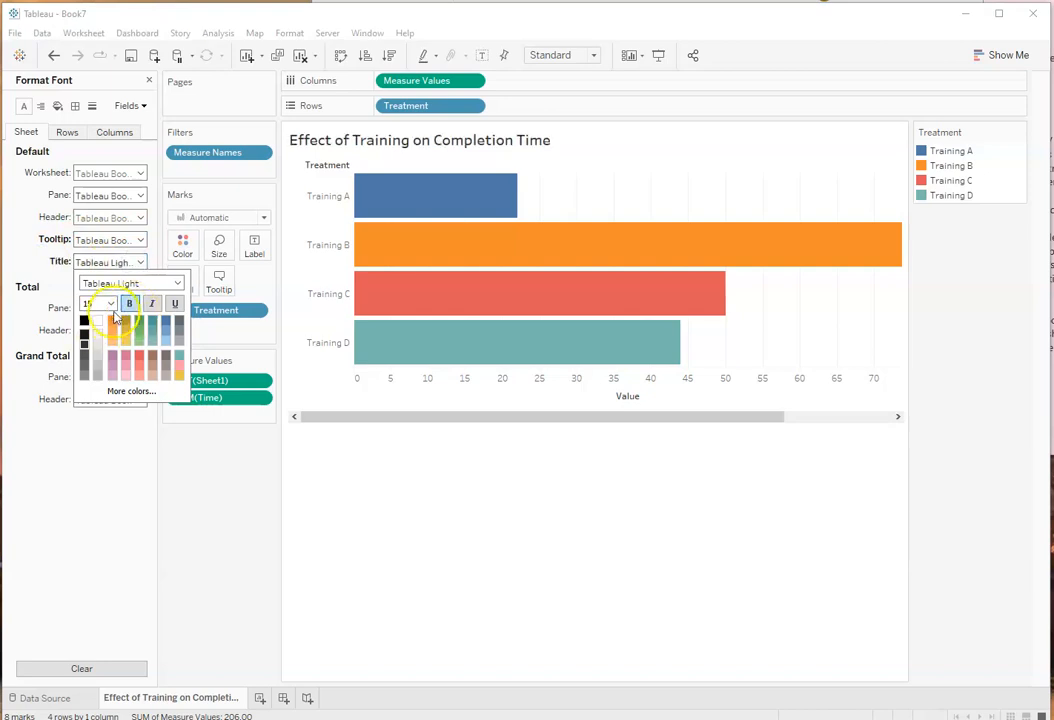
{"action": "left_click", "coordinate": [111, 303]}
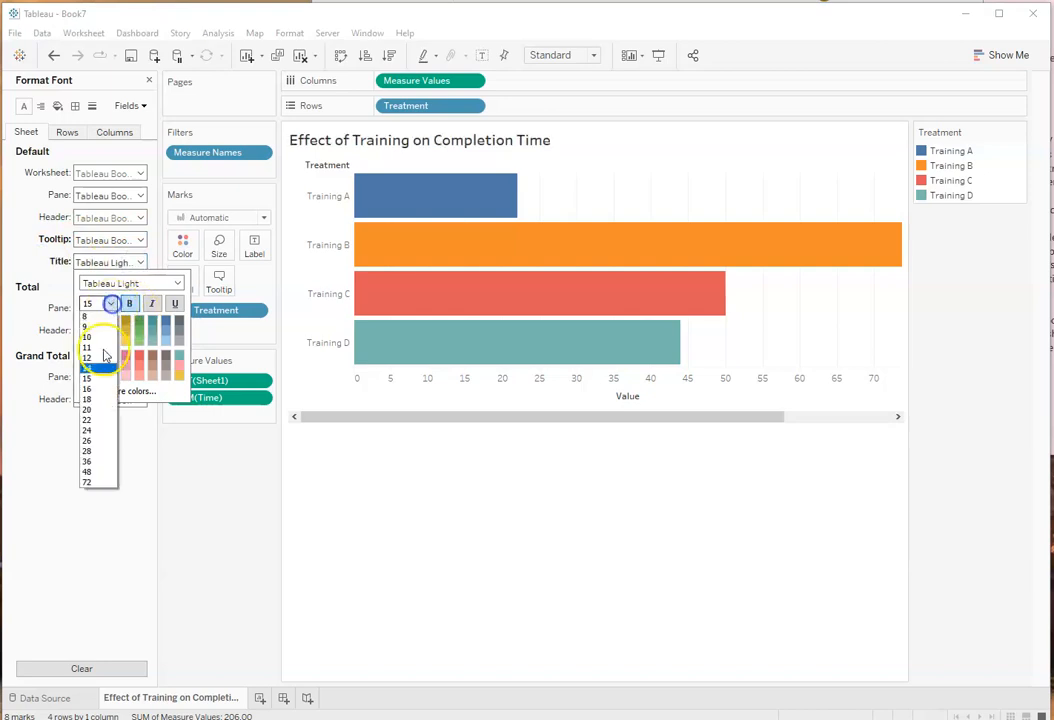
{"action": "left_click", "coordinate": [104, 420]}
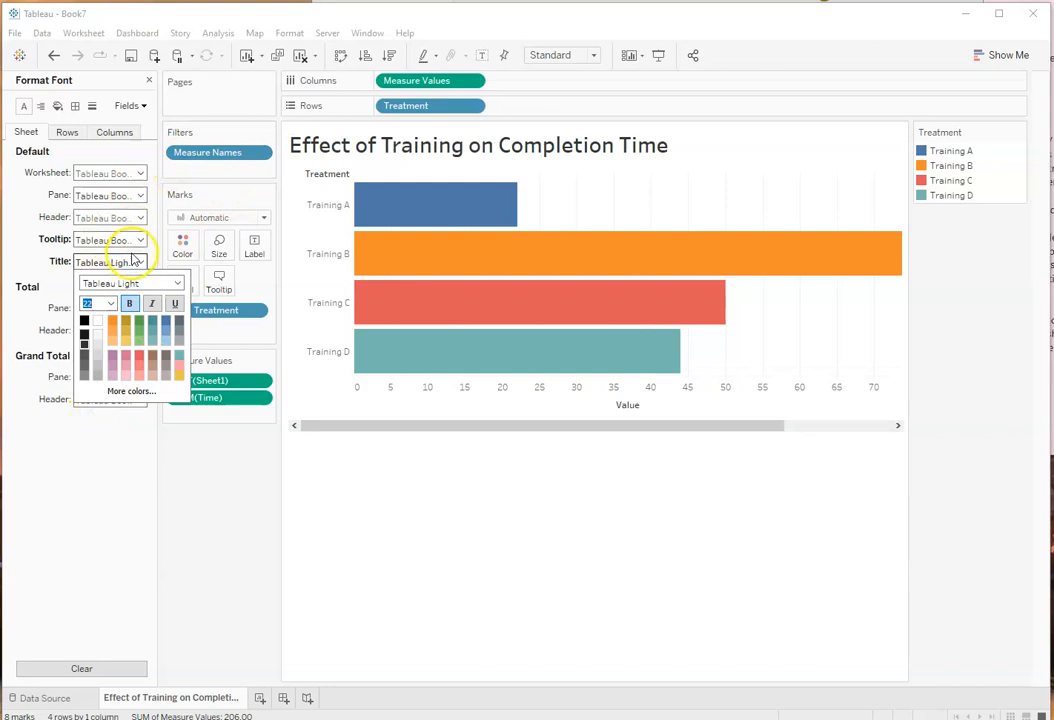
Step: Set the sheet's default header font to bold at size 11
{"action": "left_click", "coordinate": [142, 218]}
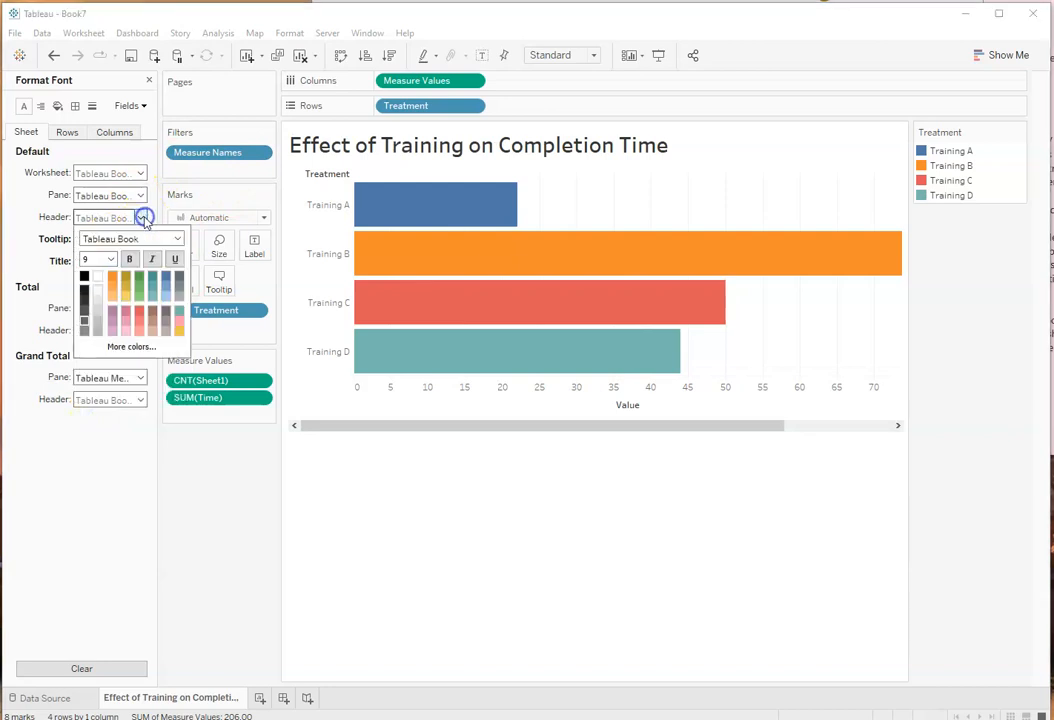
{"action": "left_click", "coordinate": [110, 259]}
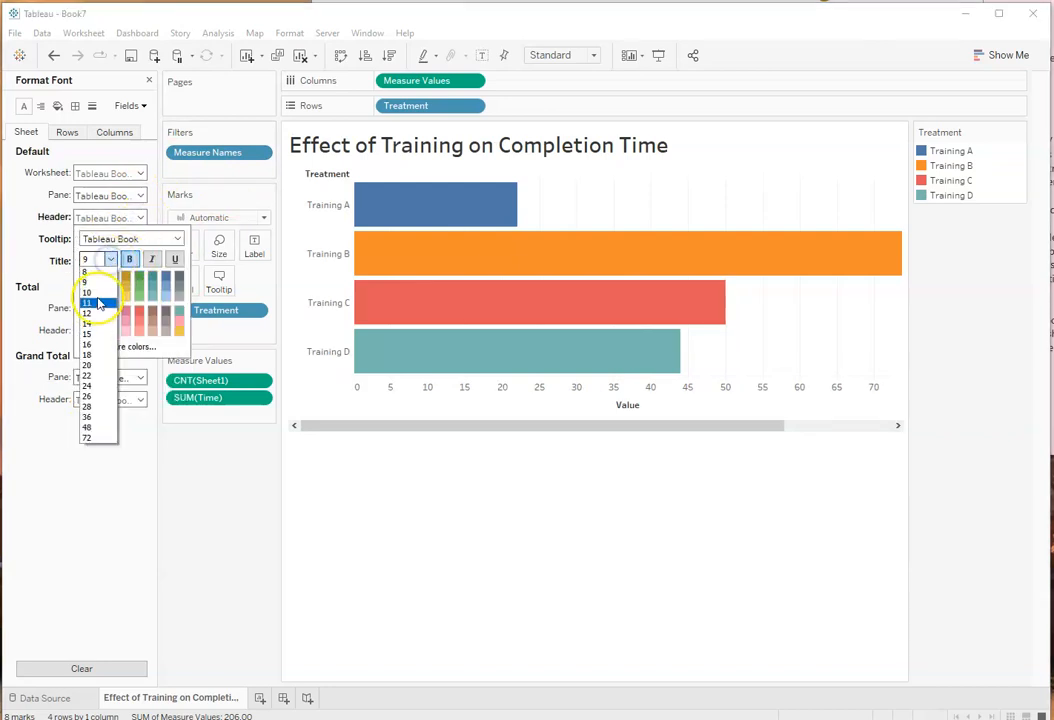
{"action": "left_click", "coordinate": [98, 292]}
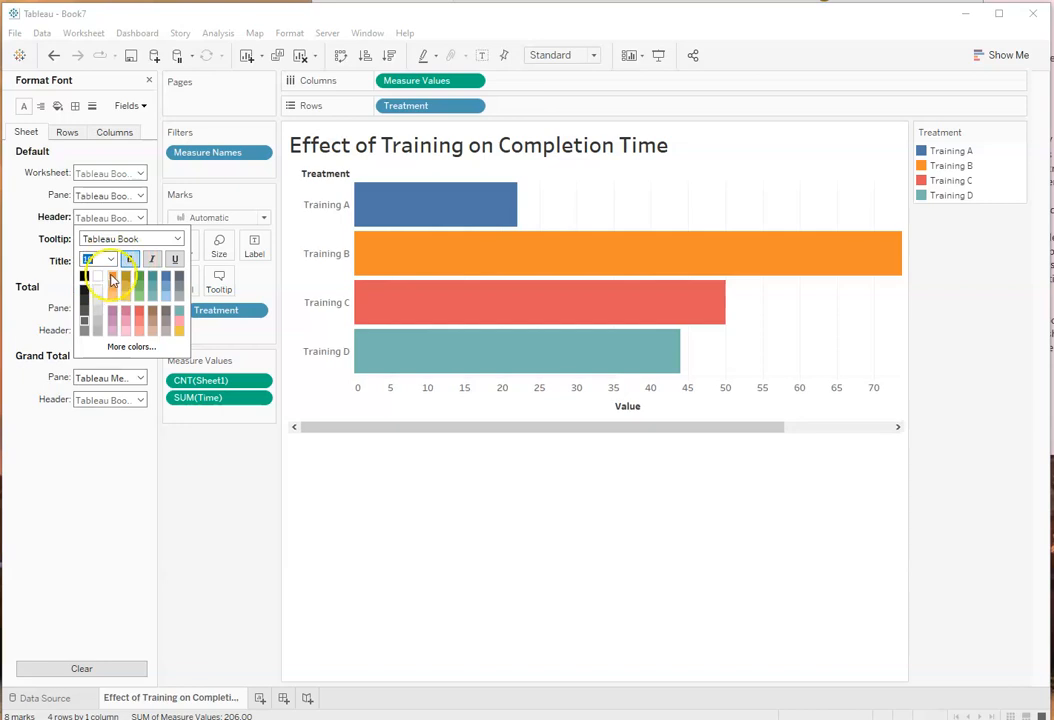
{"action": "left_click", "coordinate": [113, 262]}
{"action": "left_click", "coordinate": [96, 300]}
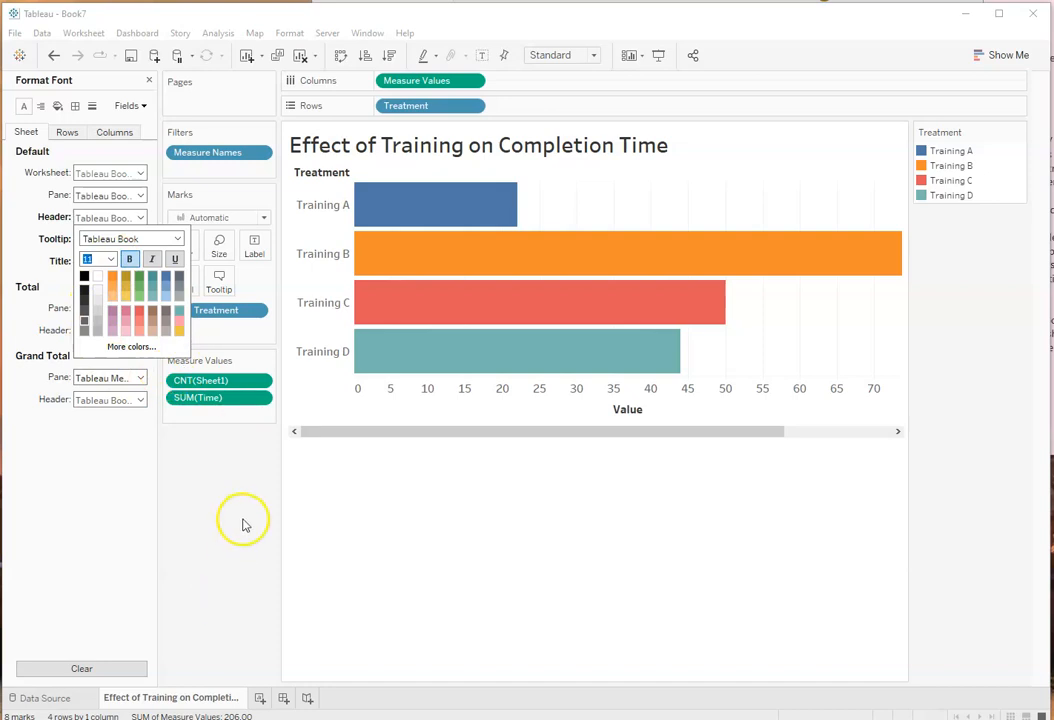
{"action": "left_click", "coordinate": [334, 522]}
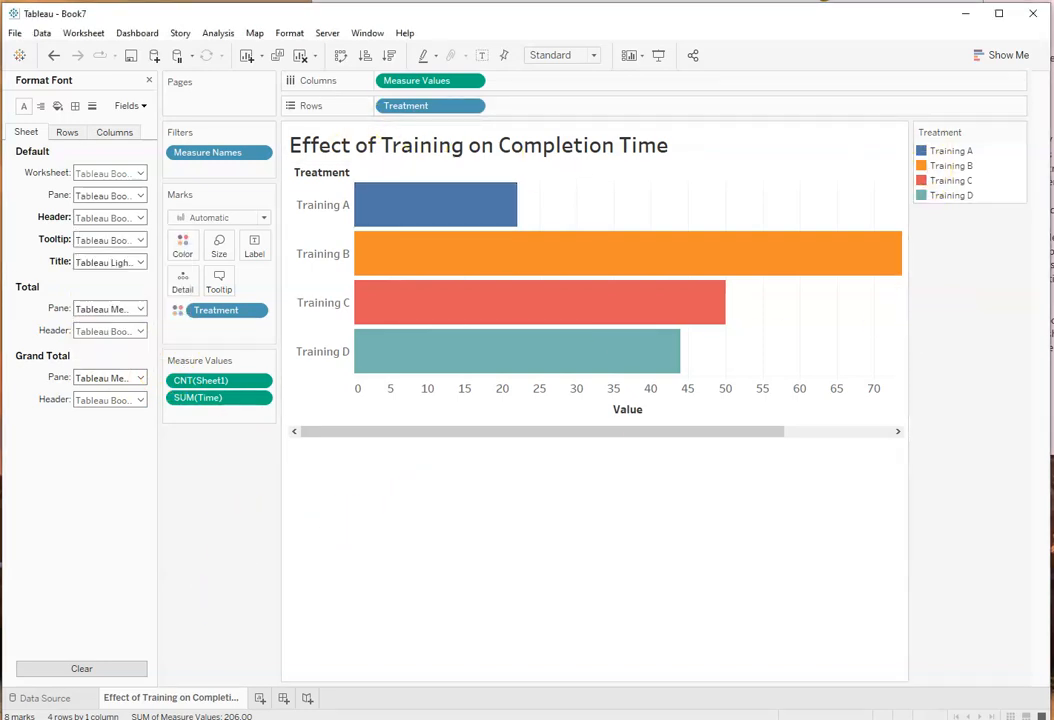
Step: Widen the Tableau window to fit the whole chart, then compare it with Figure 3 in Word and return to Tableau
{"action": "mouse_move", "coordinate": [1045, 365]}
{"action": "left_mouse_down"}
{"action": "mouse_move", "coordinate": [854, 400]}
{"action": "mouse_move", "coordinate": [794, 385]}
{"action": "mouse_move", "coordinate": [1053, 385]}
{"action": "left_mouse_up"}
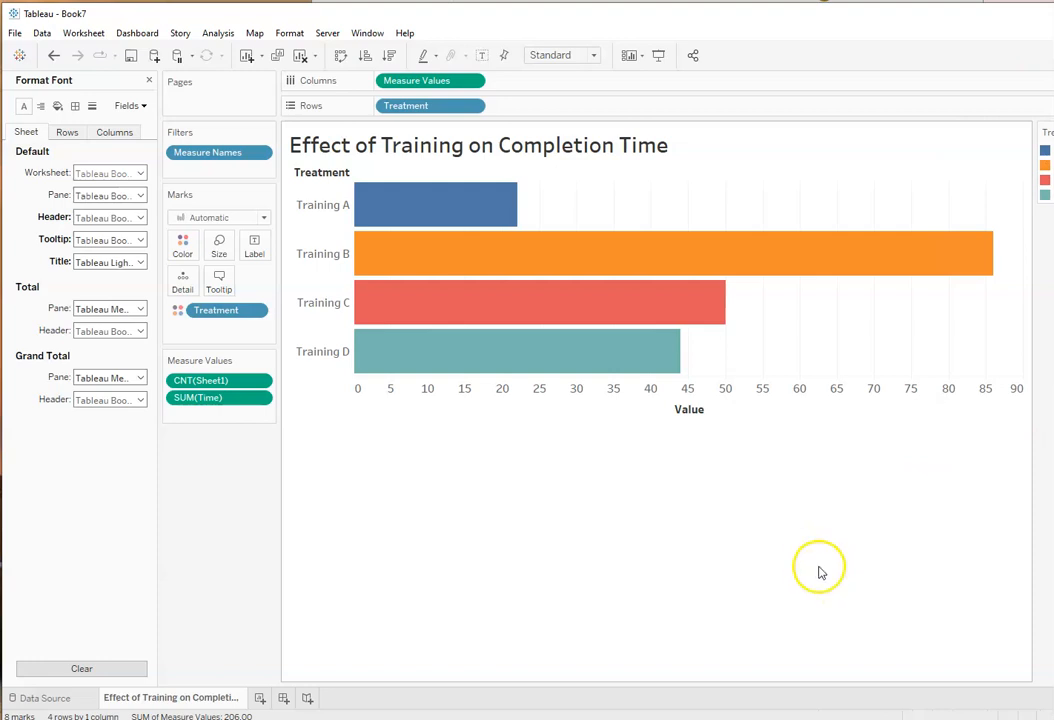
{"action": "left_click", "coordinate": [597, 2]}
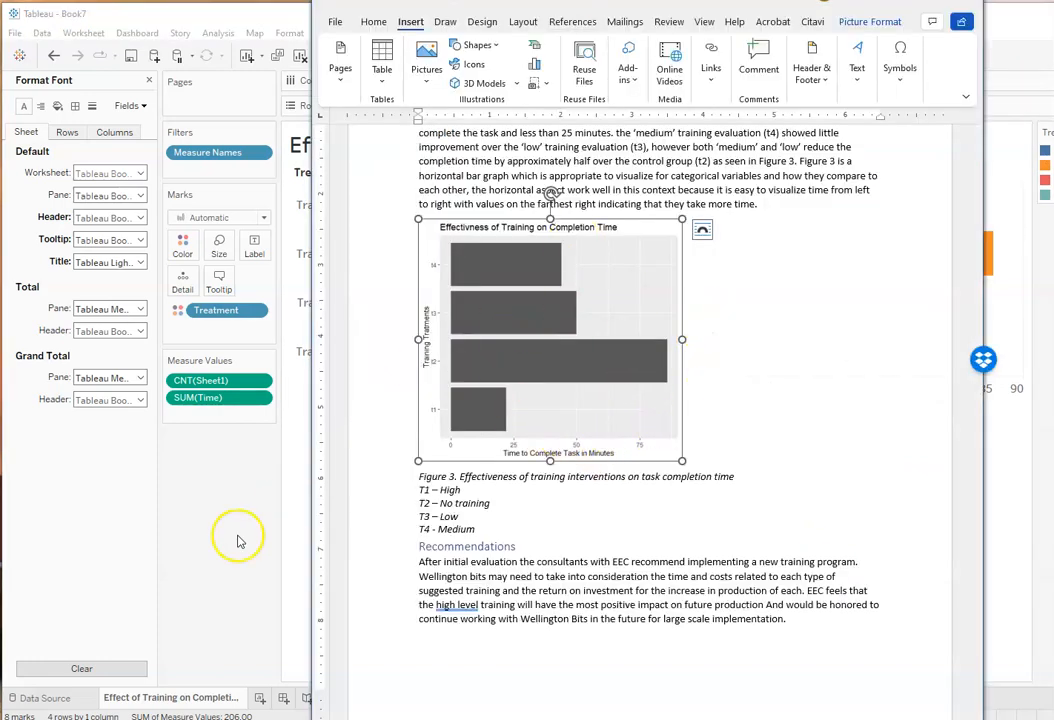
{"action": "left_click", "coordinate": [278, 485]}
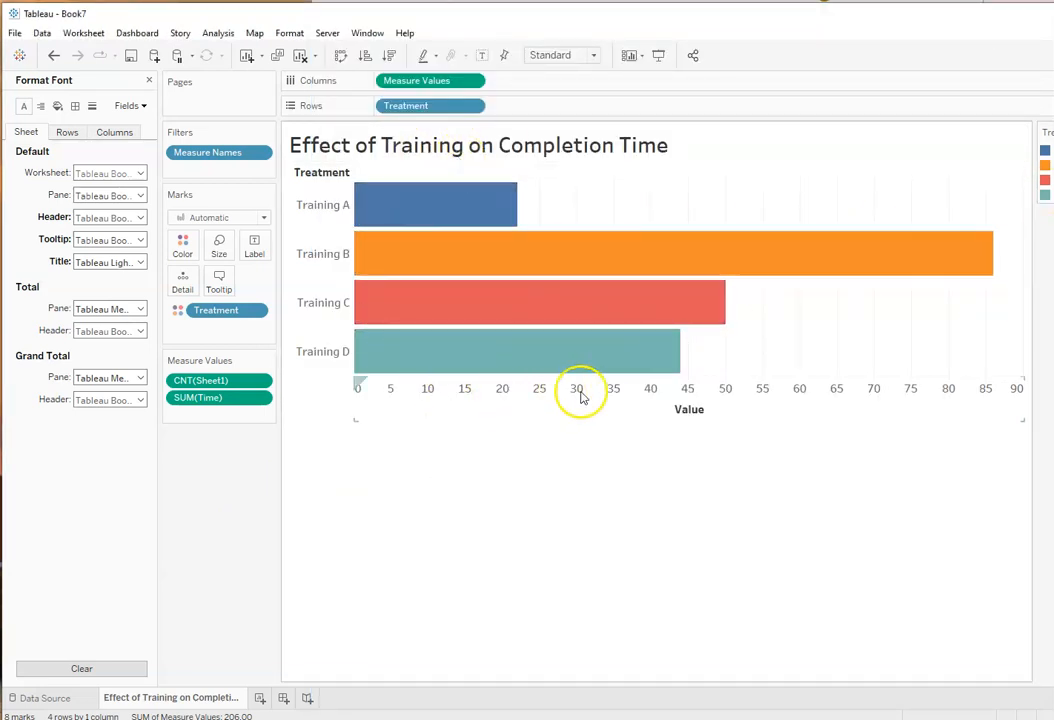
Step: Try fixed major tick marks at an interval of 20 and a uniform range on the value axis, then reset the axis settings
{"action": "right_click", "coordinate": [638, 395]}
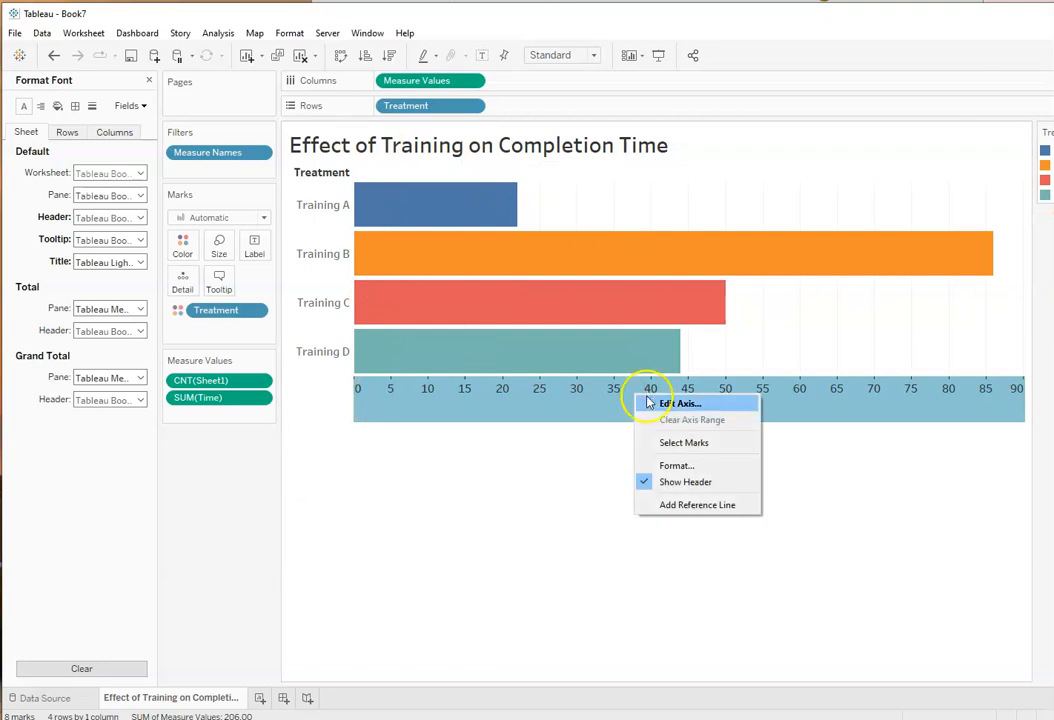
{"action": "left_click", "coordinate": [681, 404]}
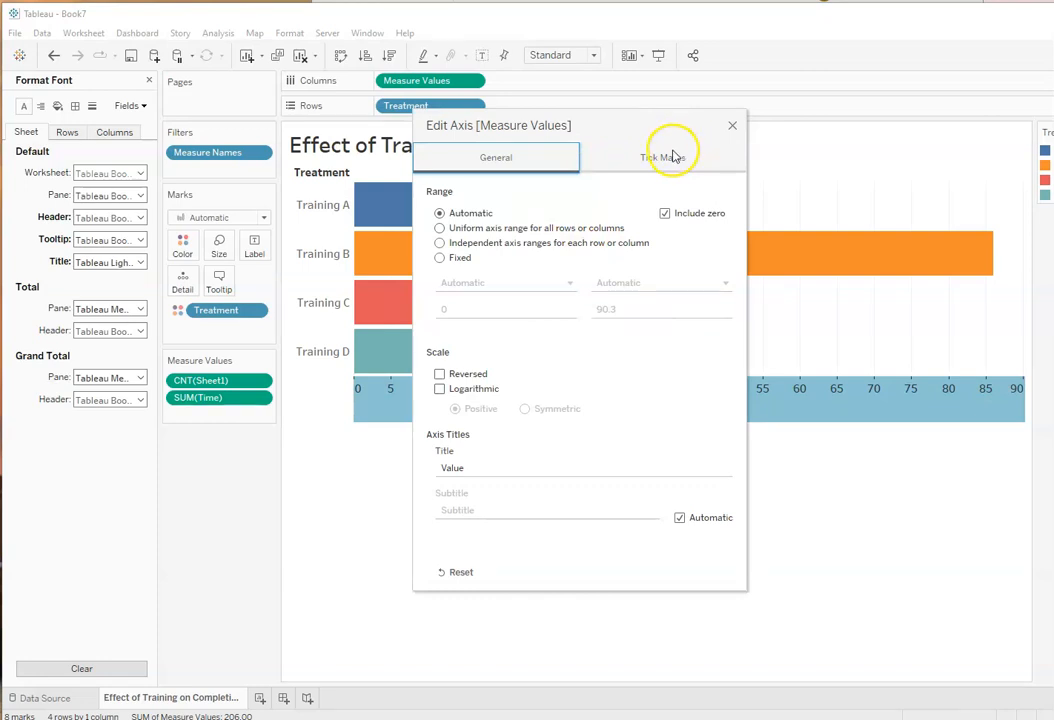
{"action": "left_click", "coordinate": [675, 155]}
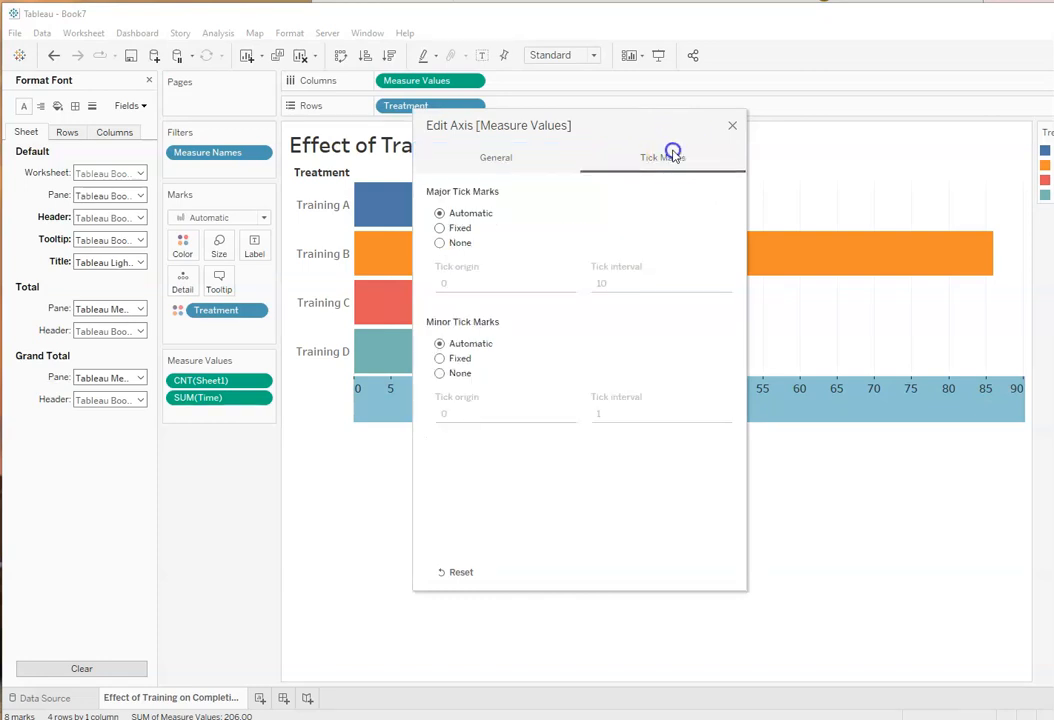
{"action": "left_click", "coordinate": [439, 228]}
{"action": "left_click_drag", "start_coordinate": [615, 283], "coordinate": [603, 286]}
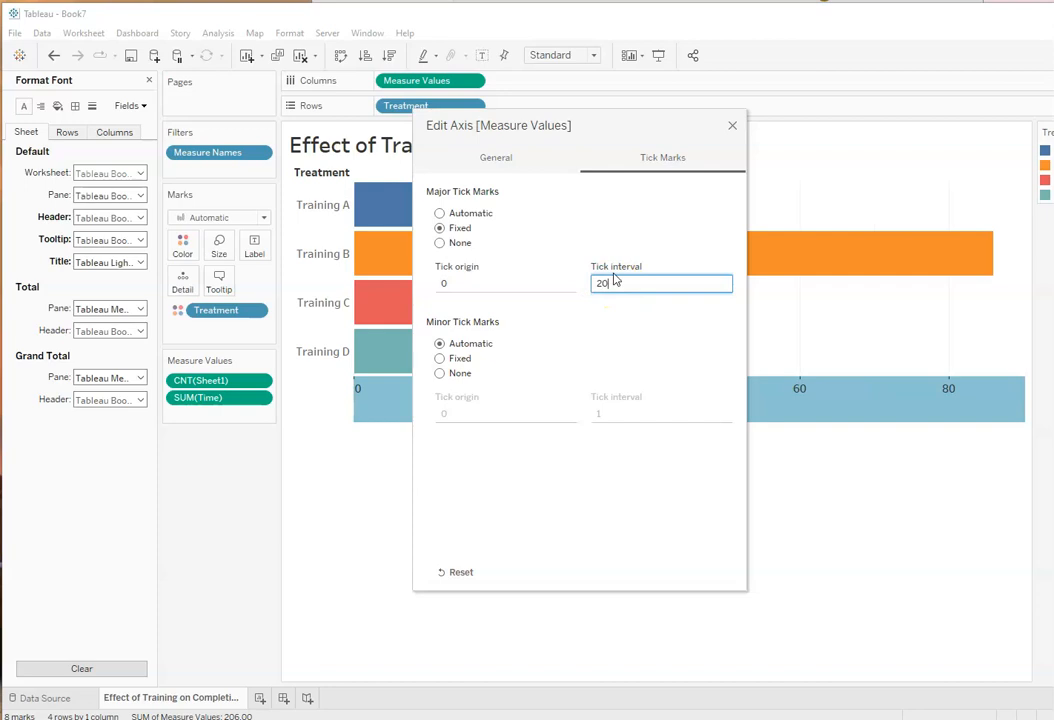
{"action": "type", "text": "20"}
{"action": "left_click", "coordinate": [593, 473]}
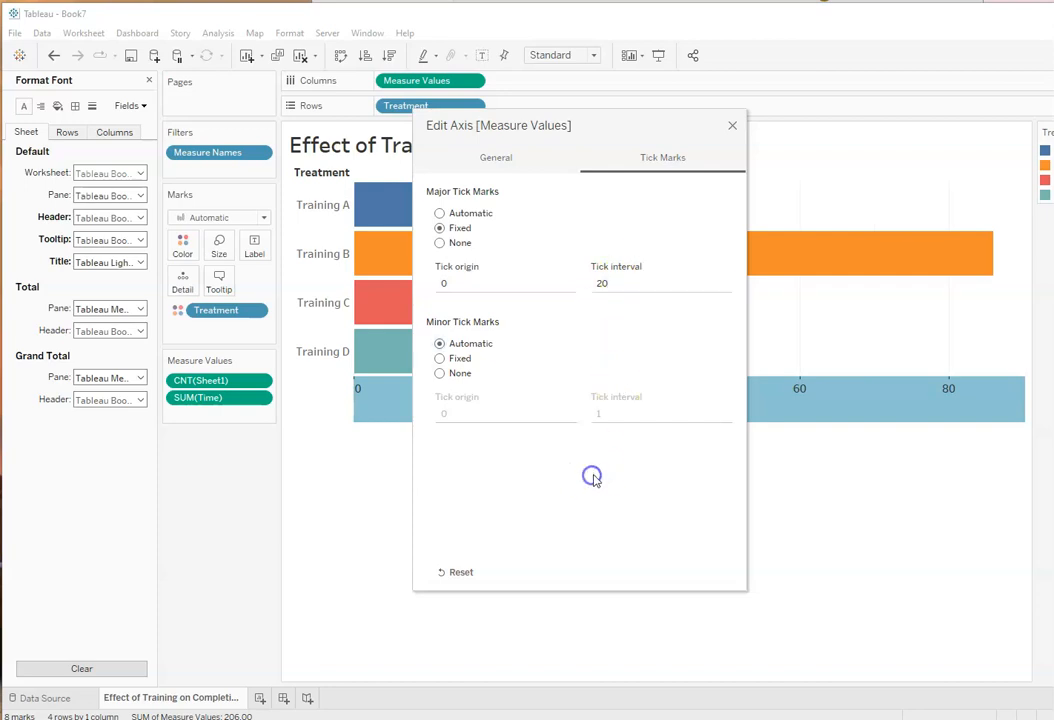
{"action": "left_click", "coordinate": [490, 160]}
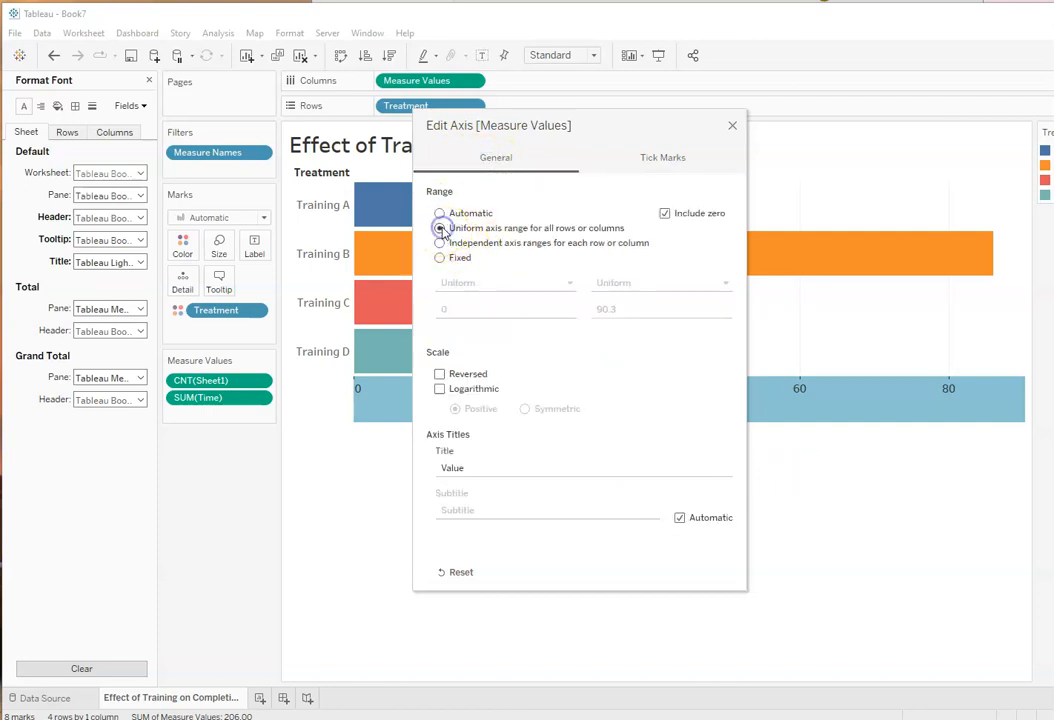
{"action": "left_click", "coordinate": [534, 464]}
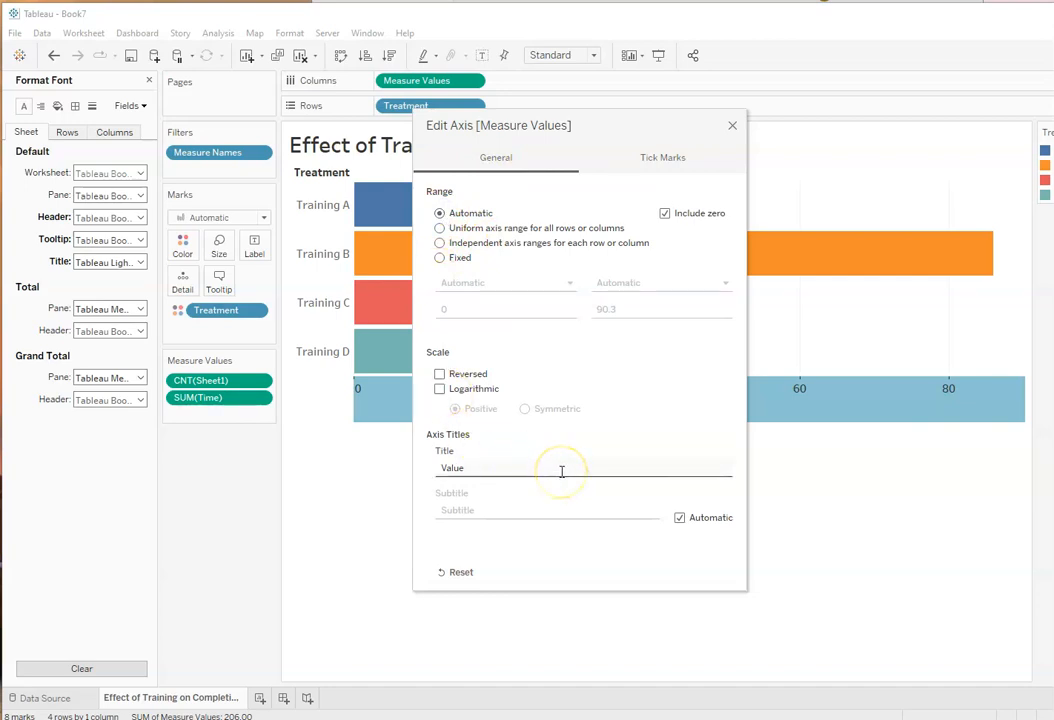
{"action": "left_click", "coordinate": [458, 572]}
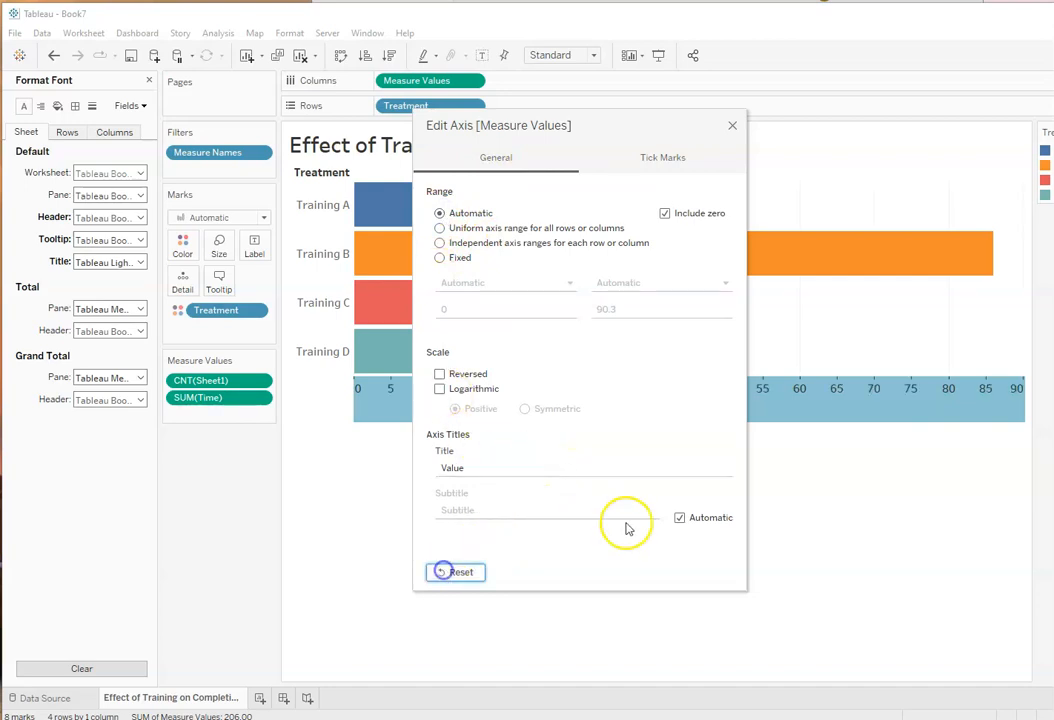
{"action": "left_click", "coordinate": [732, 125]}
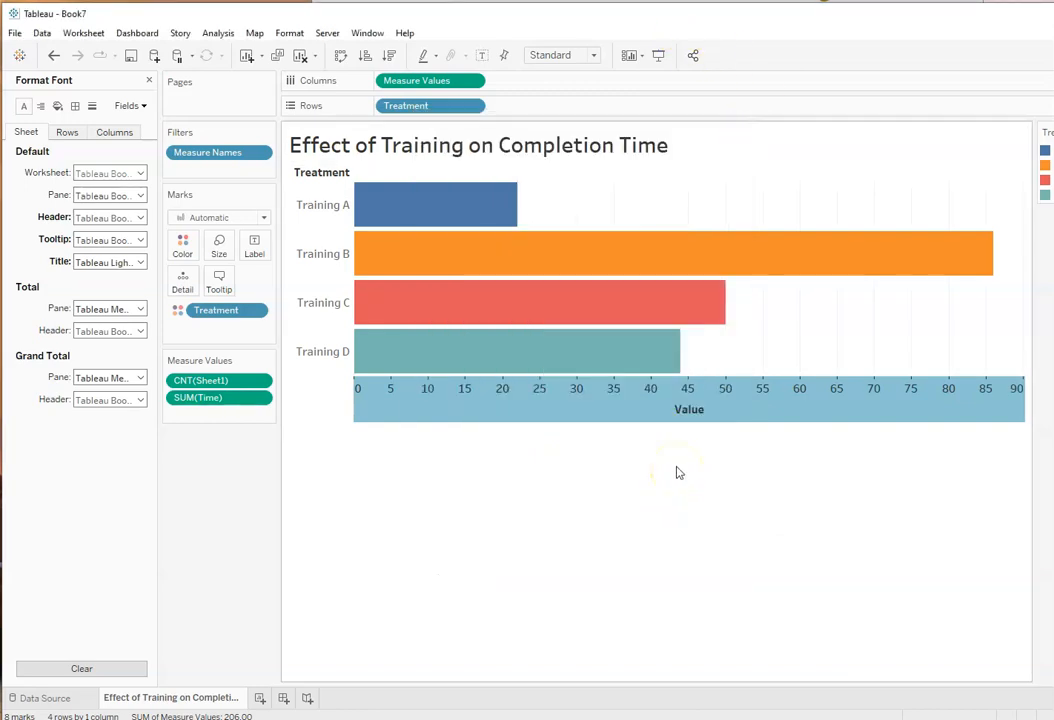
{"action": "left_click", "coordinate": [537, 485]}
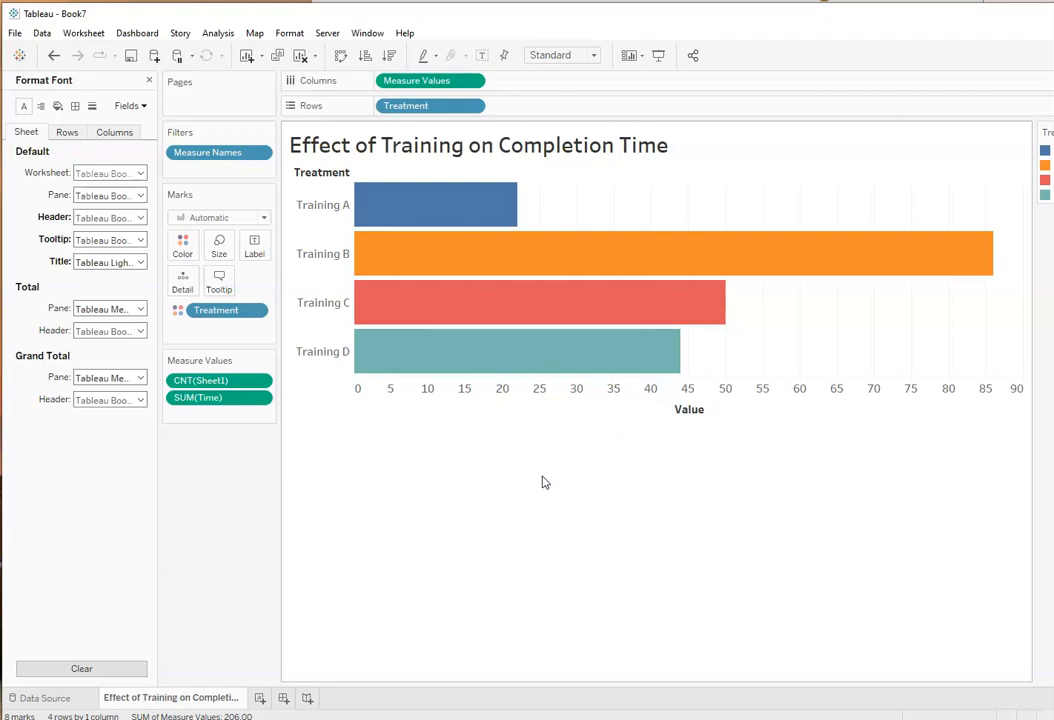
Step: Cancel the screen snip, shift the window to expose the Treatment color legend, and move the legend between the Marks card and the chart
{"action": "key", "text": "super+shift+s"}
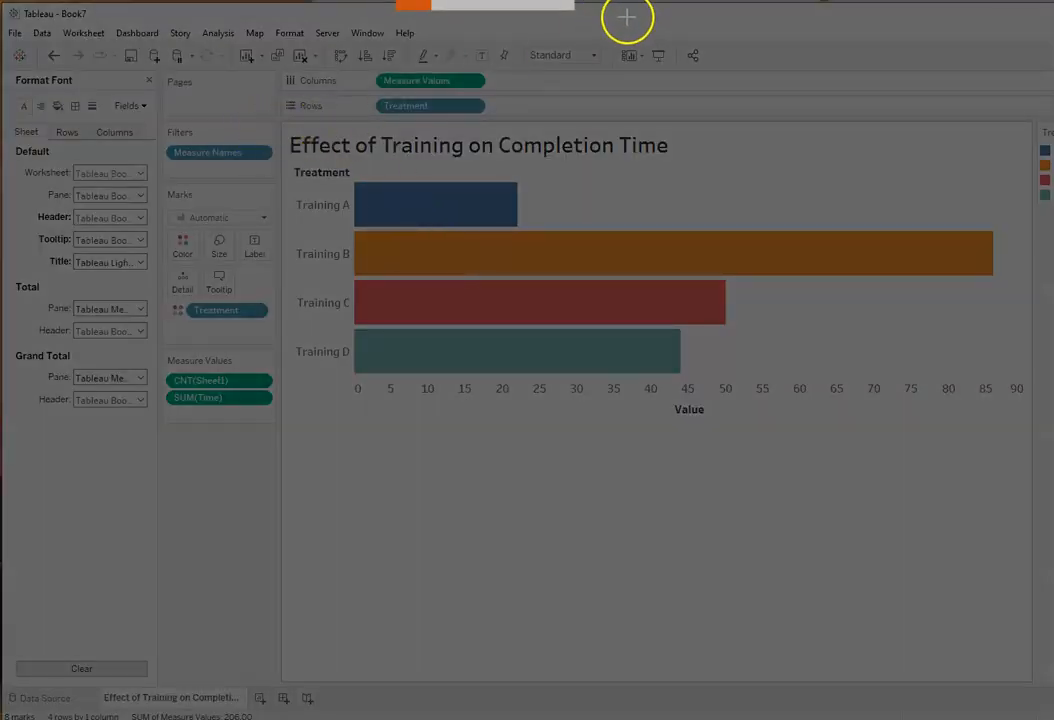
{"action": "left_click", "coordinate": [556, 5]}
{"action": "left_click_drag", "start_coordinate": [635, 20], "coordinate": [531, 18]}
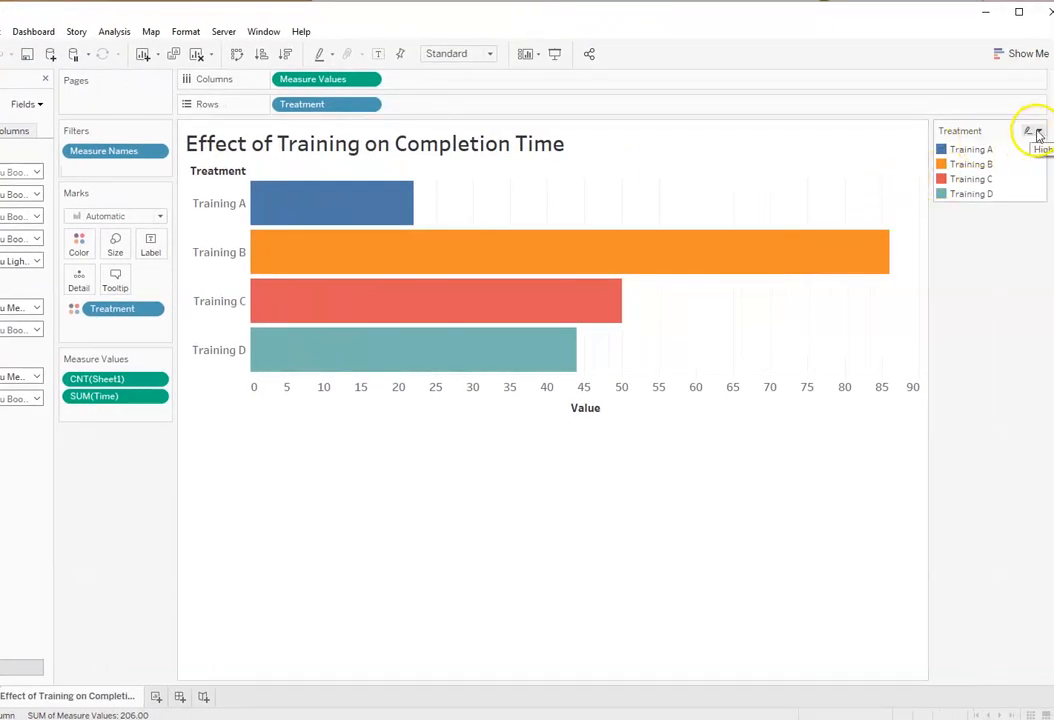
{"action": "left_click_drag", "start_coordinate": [960, 130], "coordinate": [322, 459]}
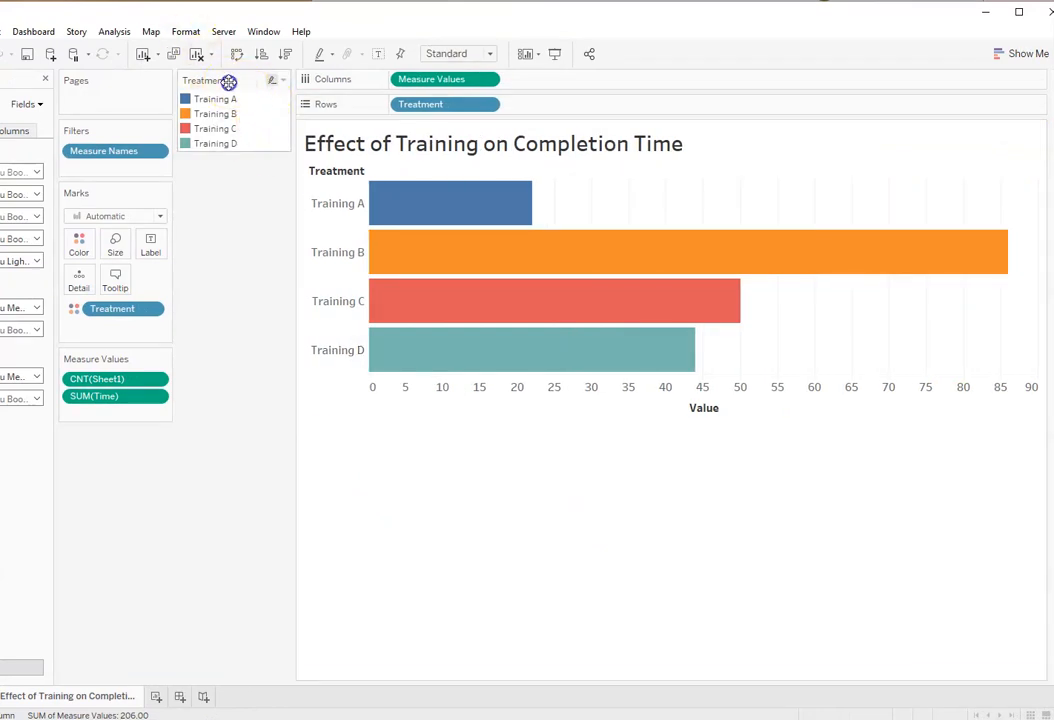
Step: Hide the Treatment color legend card and capture the bar chart, from its title to the Value axis label, as a screen snip
{"action": "left_click", "coordinate": [283, 81]}
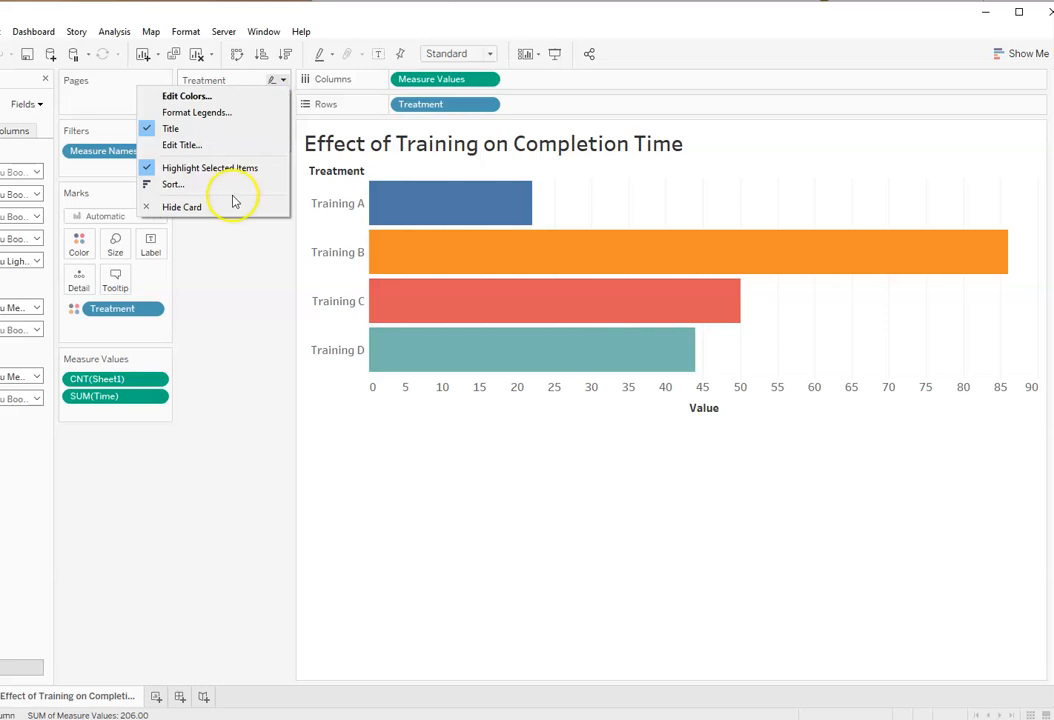
{"action": "left_click", "coordinate": [180, 208]}
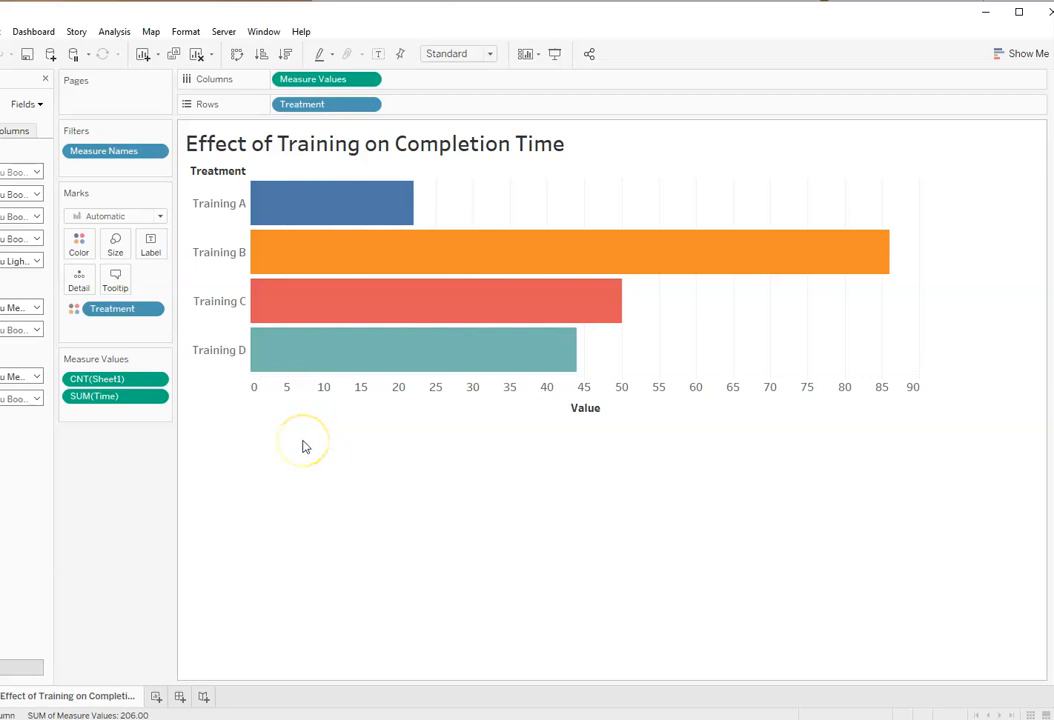
{"action": "key", "text": "super+shift+s"}
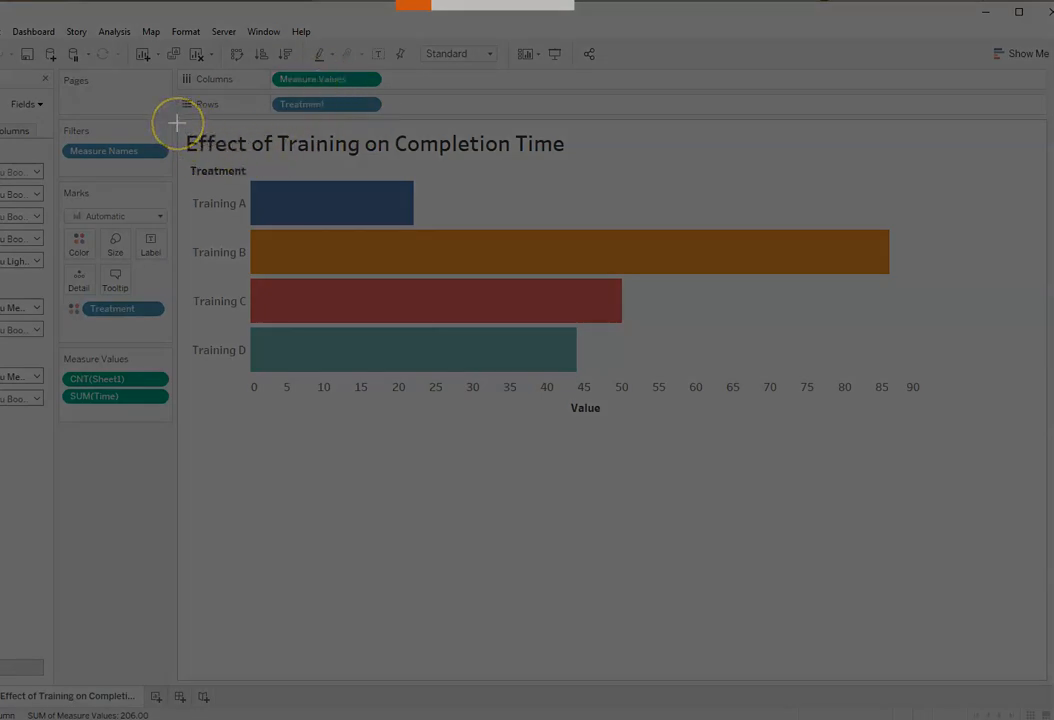
{"action": "left_click_drag", "start_coordinate": [177, 121], "coordinate": [937, 422]}
Step: Switch to the Word report and paste the captured chart on a new line below "T4 – Medium" under Figure 3
{"action": "left_click", "coordinate": [608, 1]}
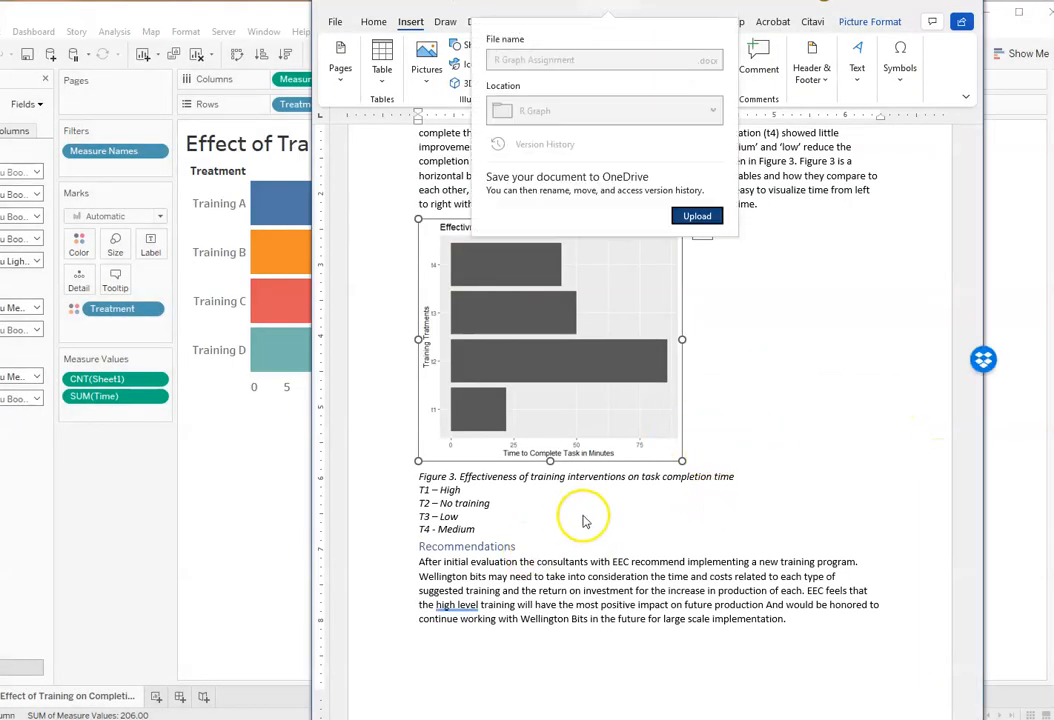
{"action": "left_click", "coordinate": [697, 459]}
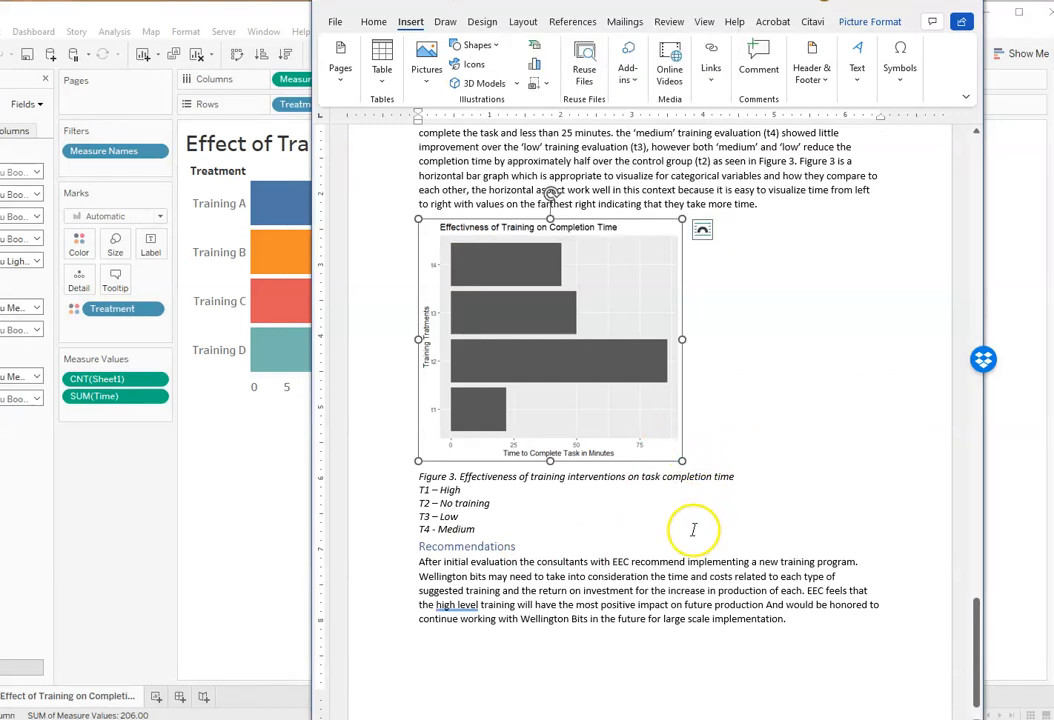
{"action": "left_click", "coordinate": [491, 531]}
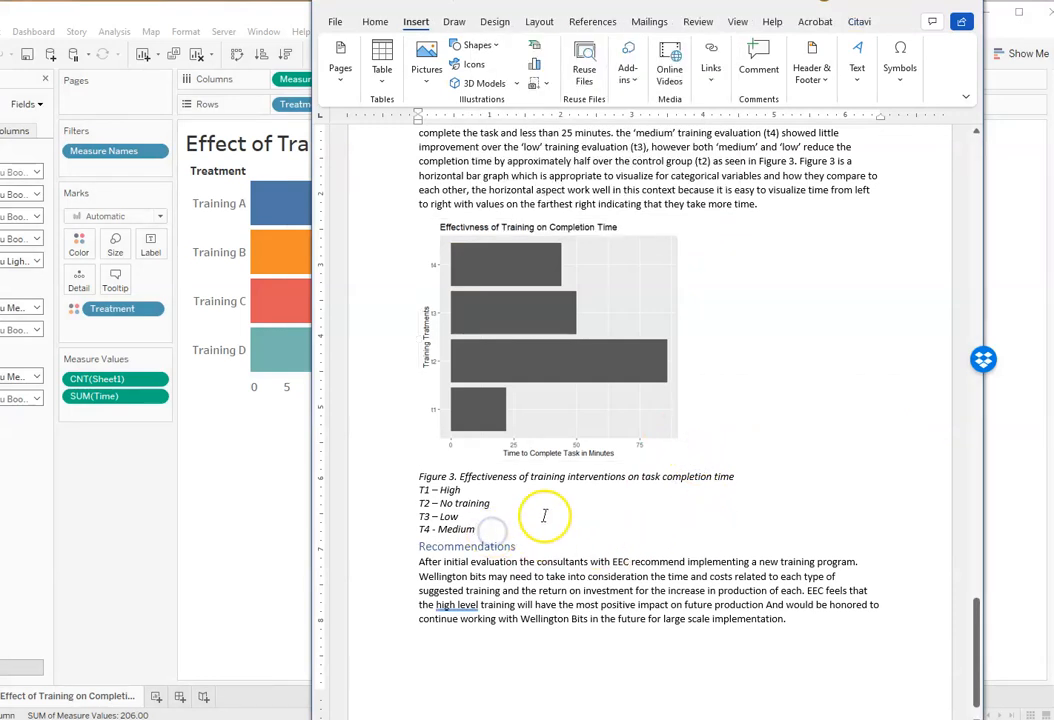
{"action": "key", "text": "Return"}
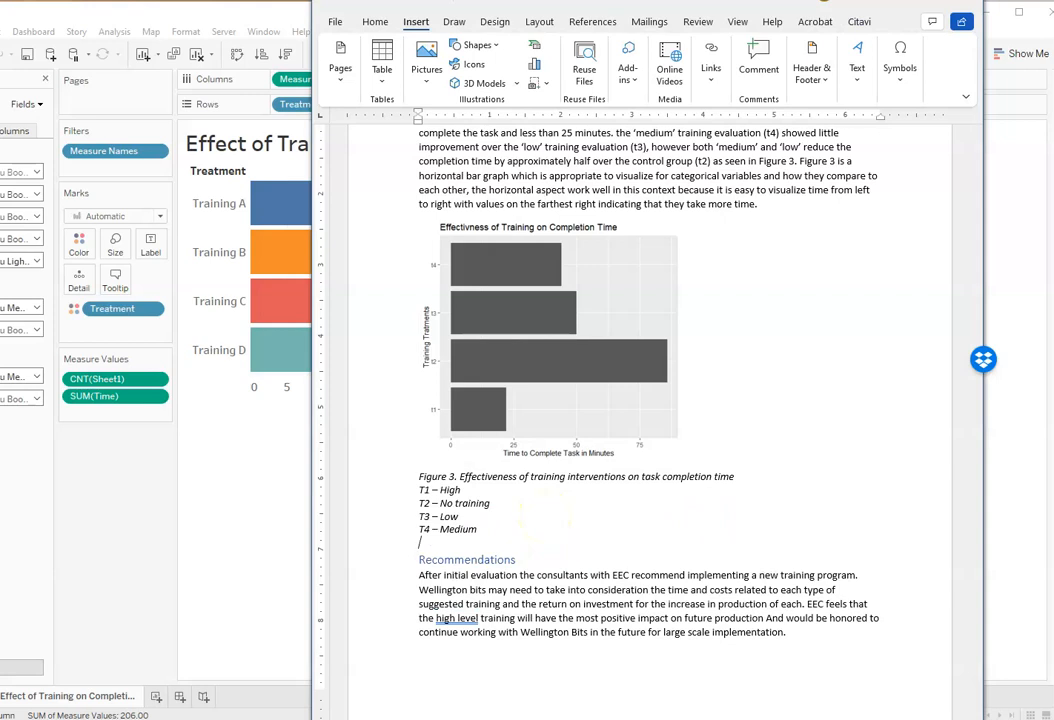
{"action": "key", "text": "ctrl+v"}
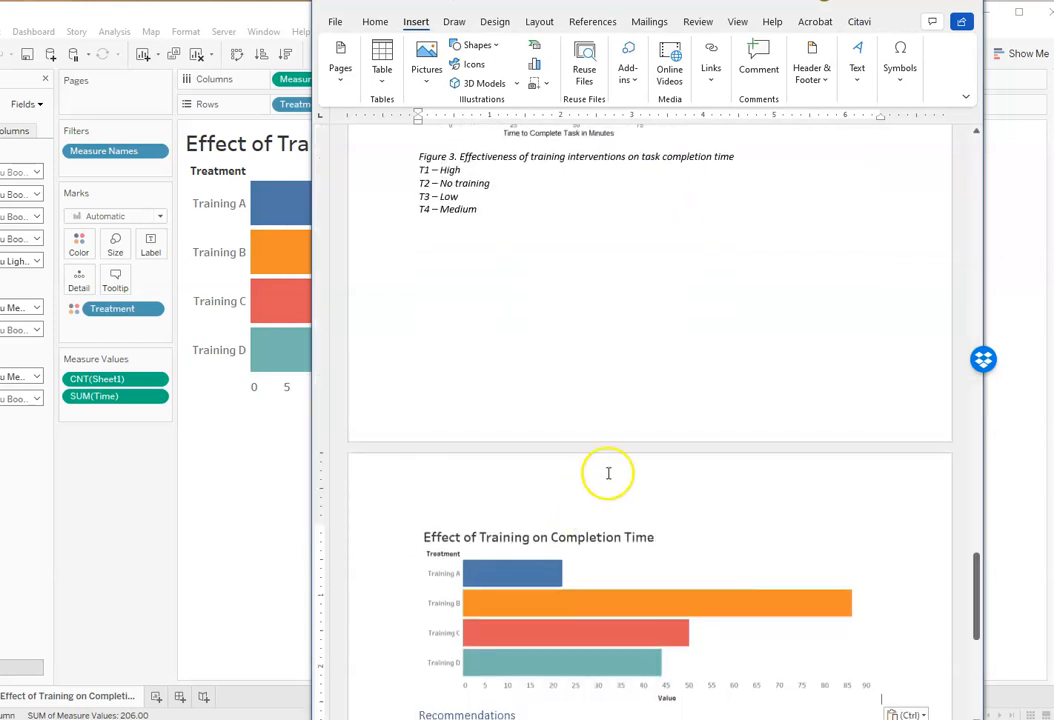
Step: Shrink the original grey Figure 3 chart proportionally so the pasted Tableau chart fits on the same page
{"action": "scroll", "coordinate": [625, 502], "scroll_direction": "up", "scroll_amount": 3}
{"action": "scroll", "coordinate": [625, 502], "scroll_direction": "down", "scroll_amount": 5}
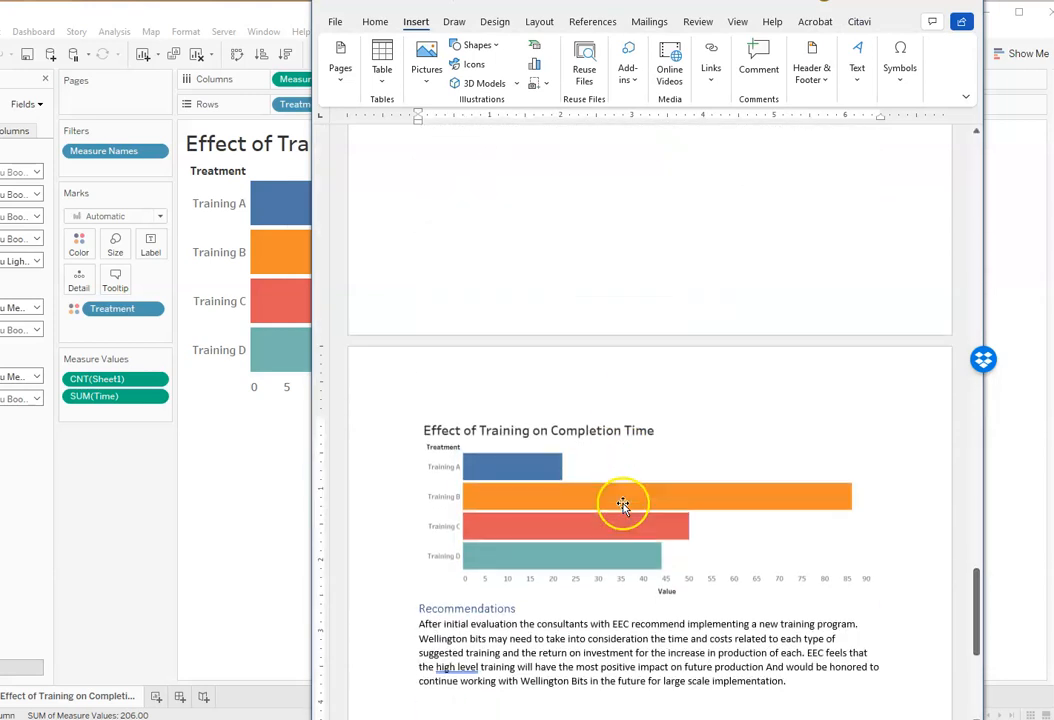
{"action": "scroll", "coordinate": [612, 380], "scroll_direction": "up", "scroll_amount": 4}
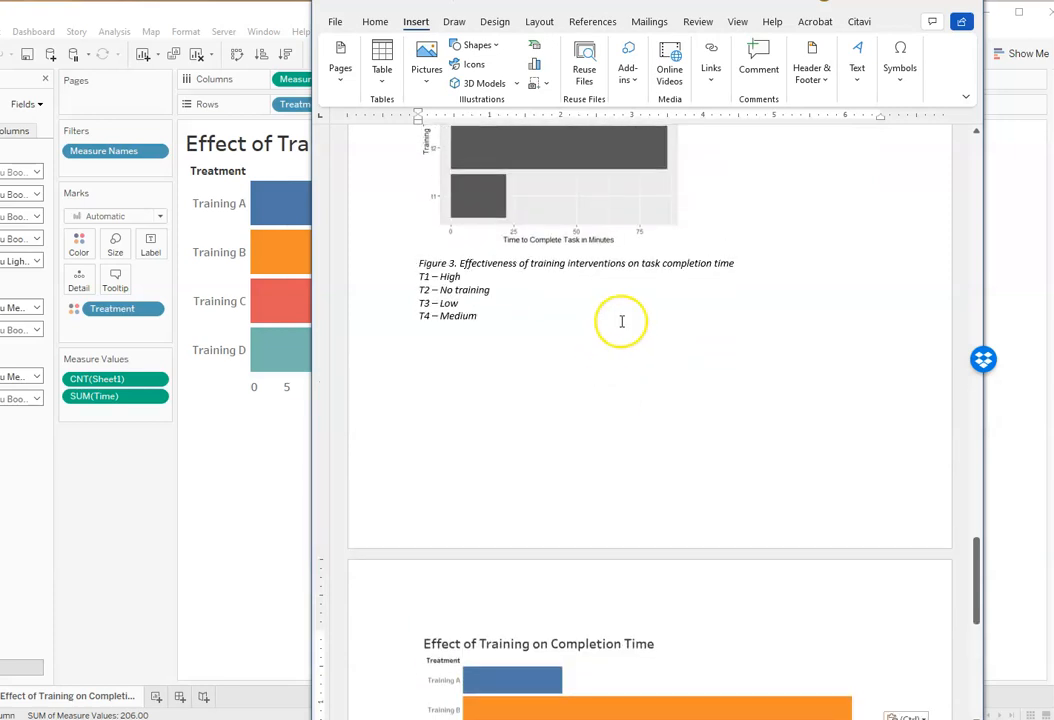
{"action": "left_click", "coordinate": [607, 266]}
{"action": "left_click_drag", "start_coordinate": [682, 348], "coordinate": [647, 308]}
{"action": "left_click", "coordinate": [920, 388]}
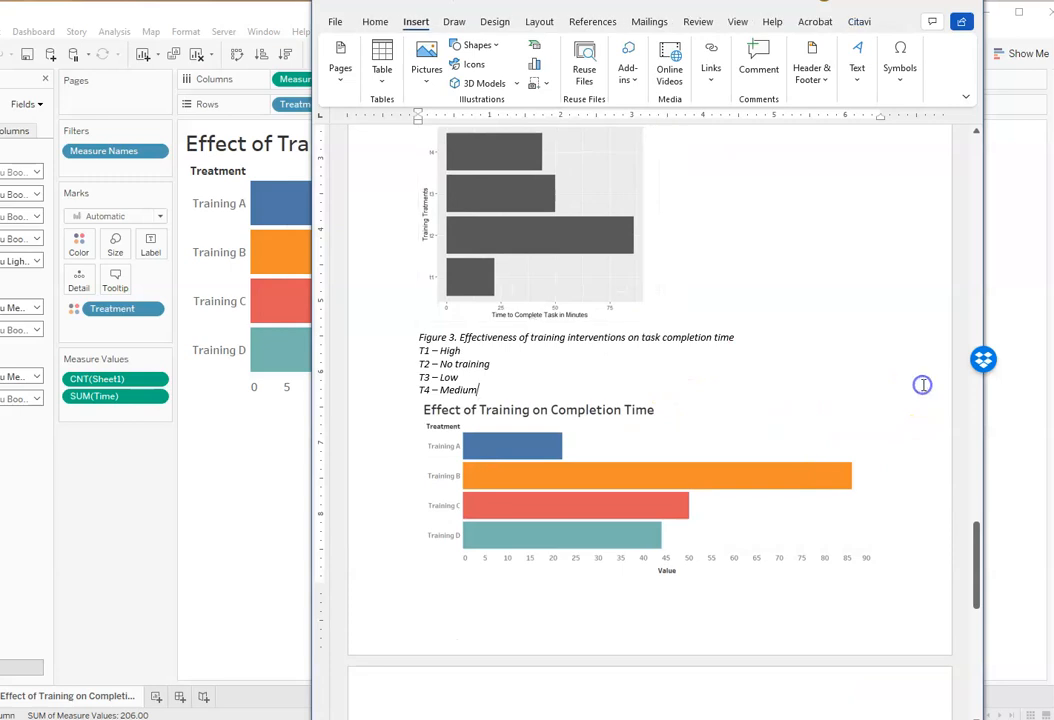
{"action": "scroll", "coordinate": [883, 385], "scroll_direction": "up", "scroll_amount": 2}
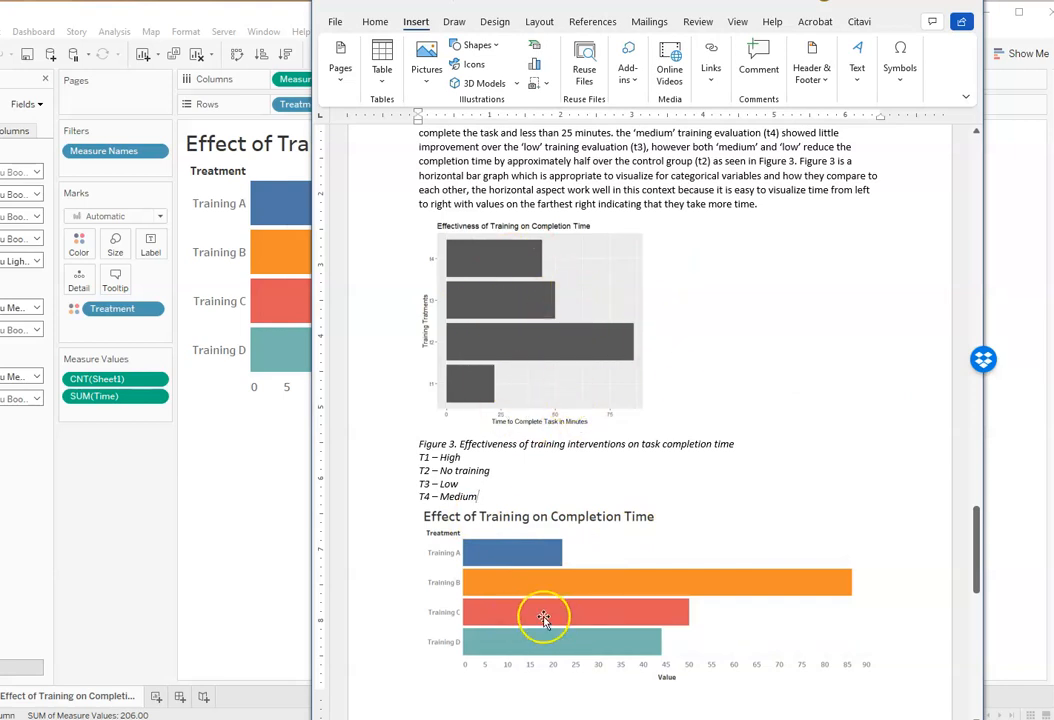
Step: Minimize Tableau, reposition the Word window to expose its title bar, and move the sticky note out of view
{"action": "left_click", "coordinate": [226, 522]}
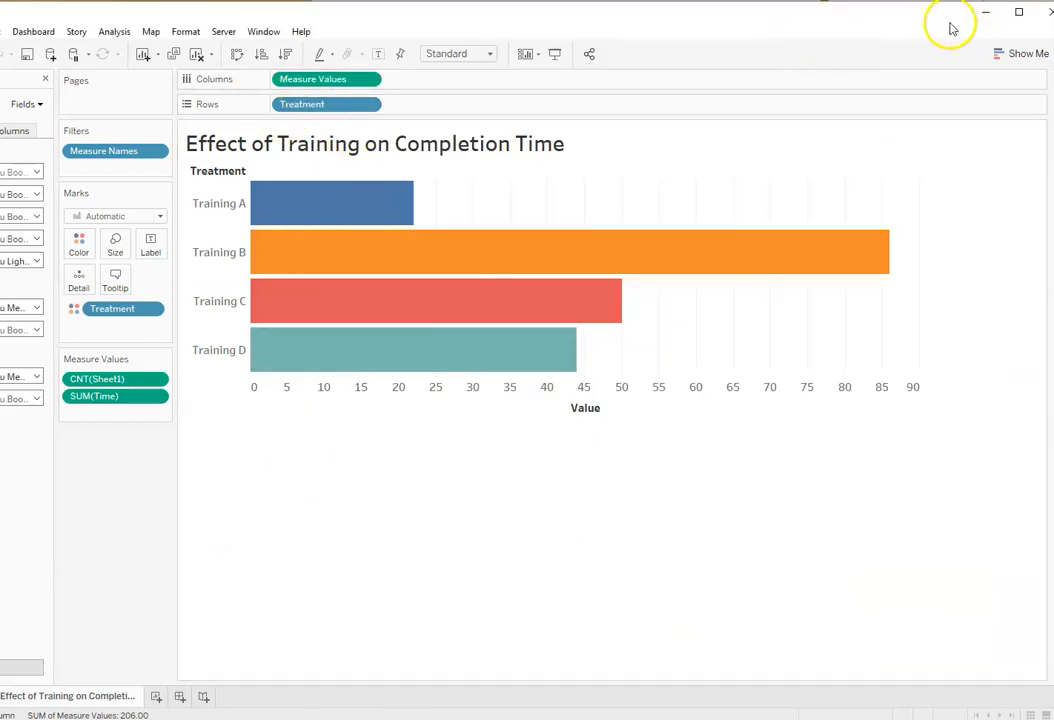
{"action": "left_click", "coordinate": [985, 12]}
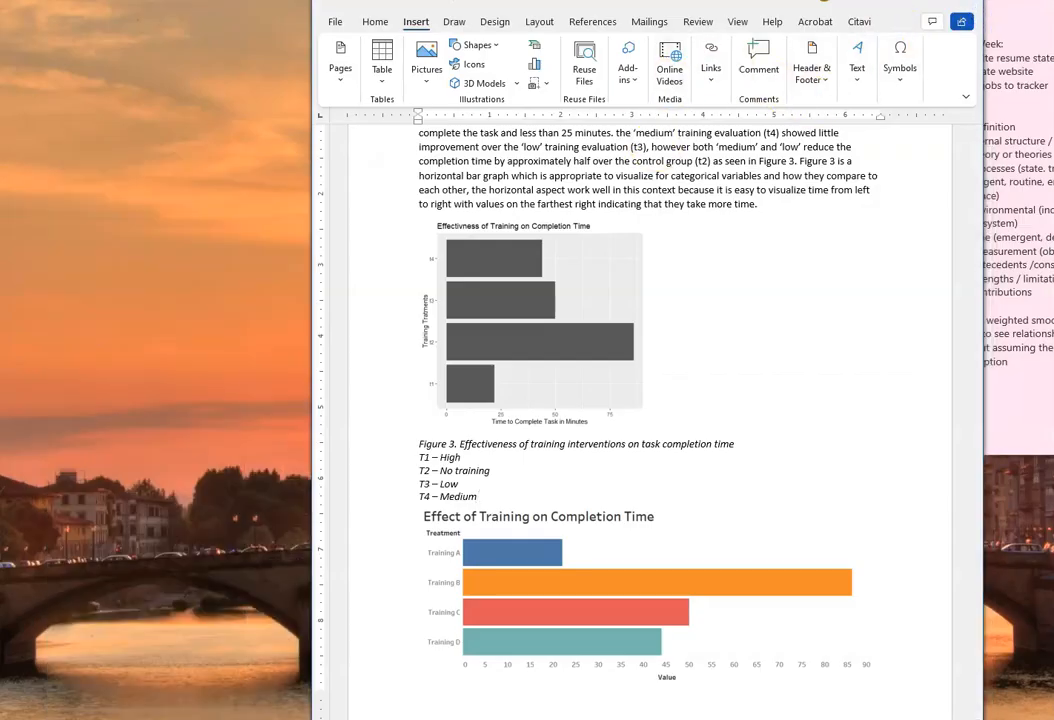
{"action": "left_click_drag", "start_coordinate": [675, 0], "coordinate": [638, 8]}
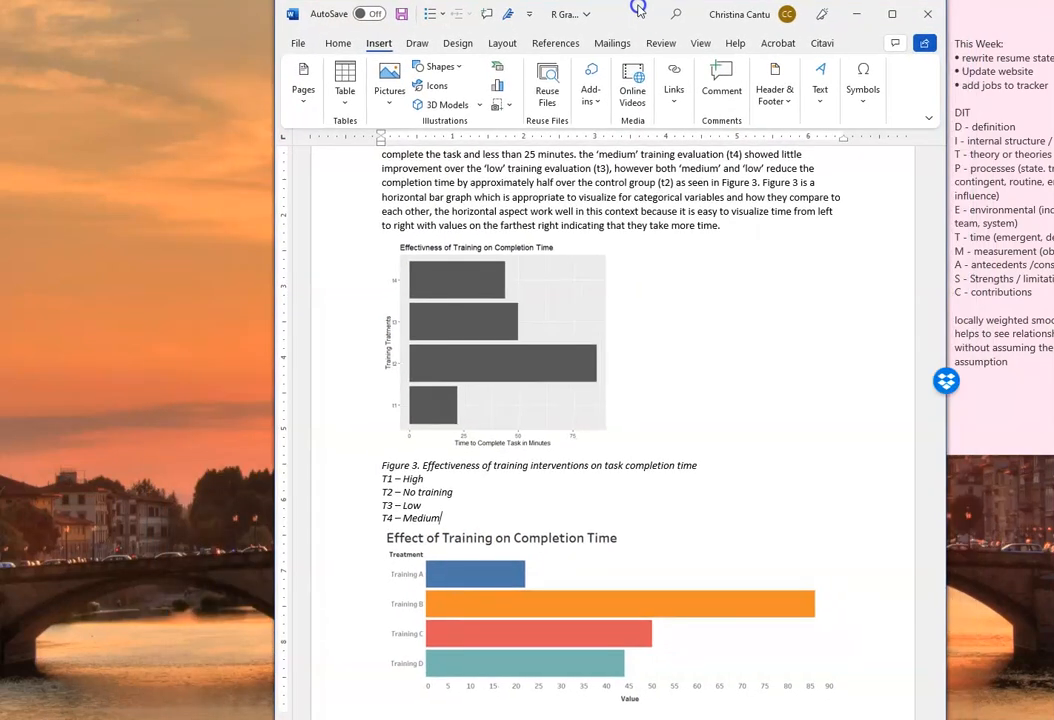
{"action": "left_click", "coordinate": [1010, 230]}
{"action": "left_click_drag", "start_coordinate": [1005, 5], "coordinate": [1053, 5]}
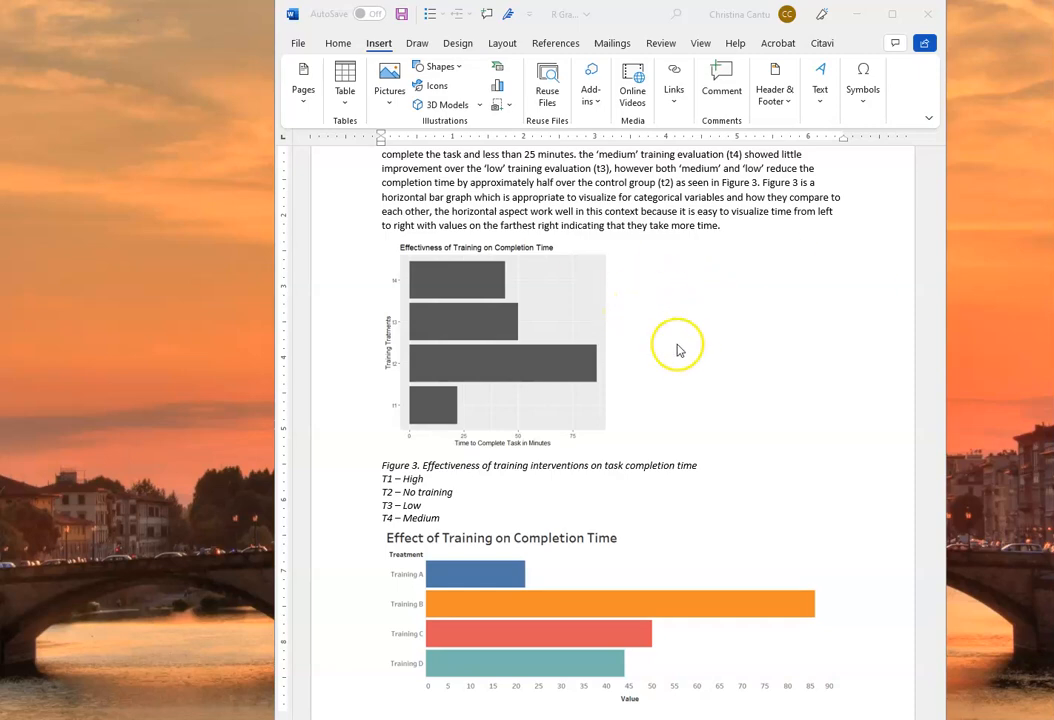
Step: Stretch the Tableau "Employee Performance" scatter plot slightly taller to match the original Figure 1 chart beside it
{"action": "scroll", "coordinate": [677, 346], "scroll_direction": "up", "scroll_amount": 5}
{"action": "scroll", "coordinate": [677, 345], "scroll_direction": "up", "scroll_amount": 20}
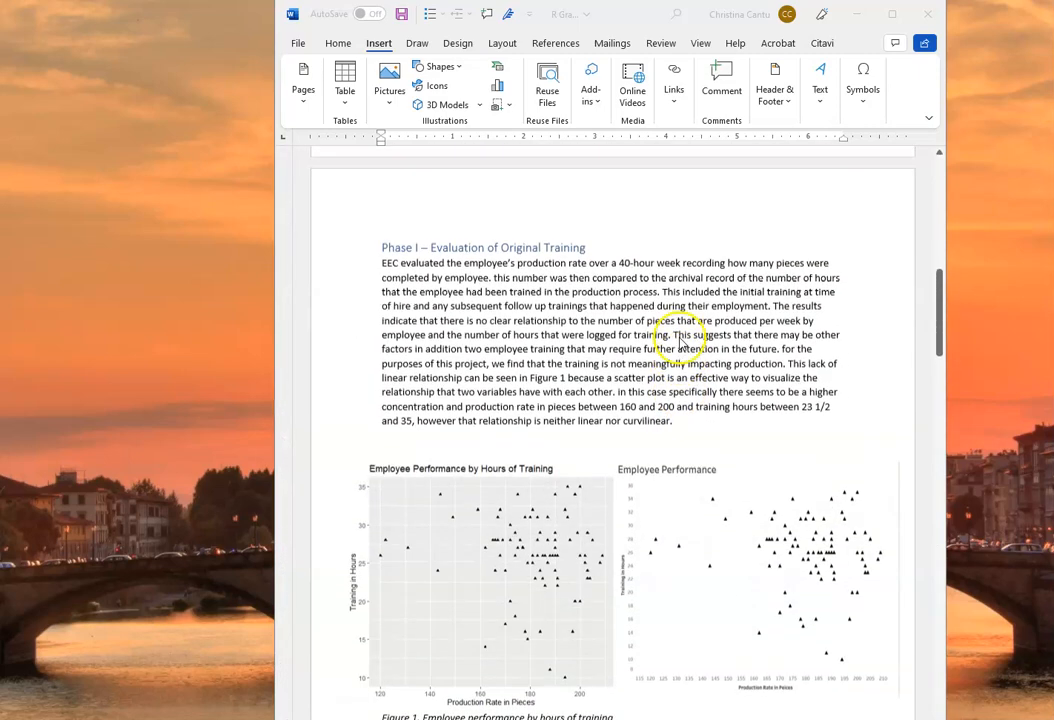
{"action": "scroll", "coordinate": [679, 343], "scroll_direction": "down", "scroll_amount": 8}
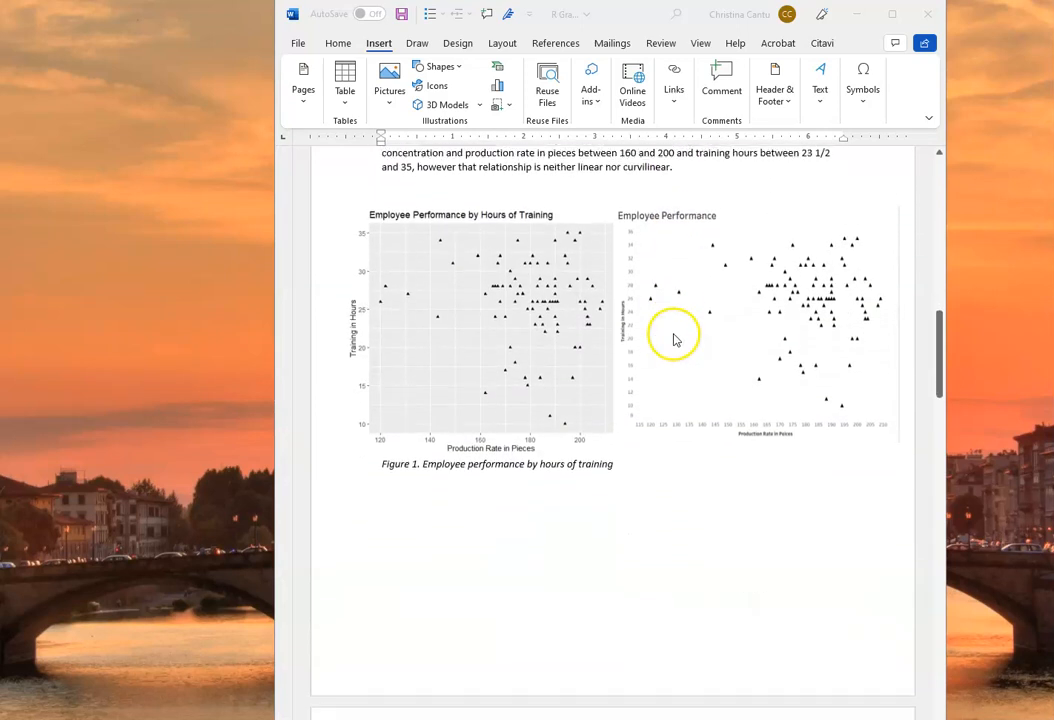
{"action": "left_click", "coordinate": [786, 399]}
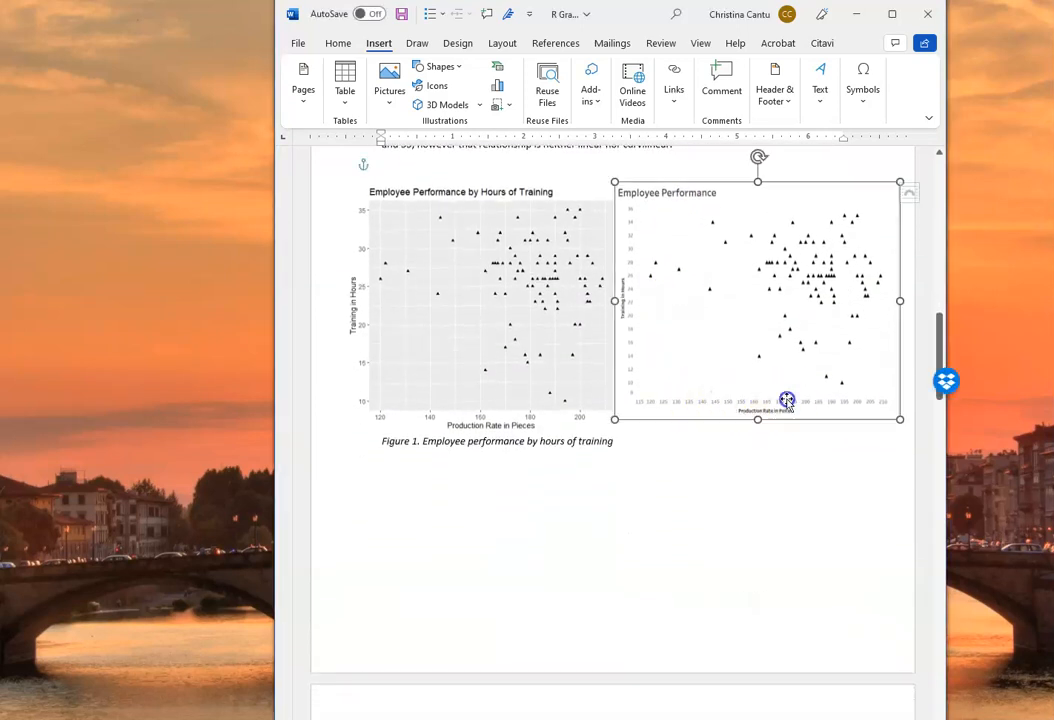
{"action": "left_click_drag", "start_coordinate": [757, 419], "coordinate": [757, 422]}
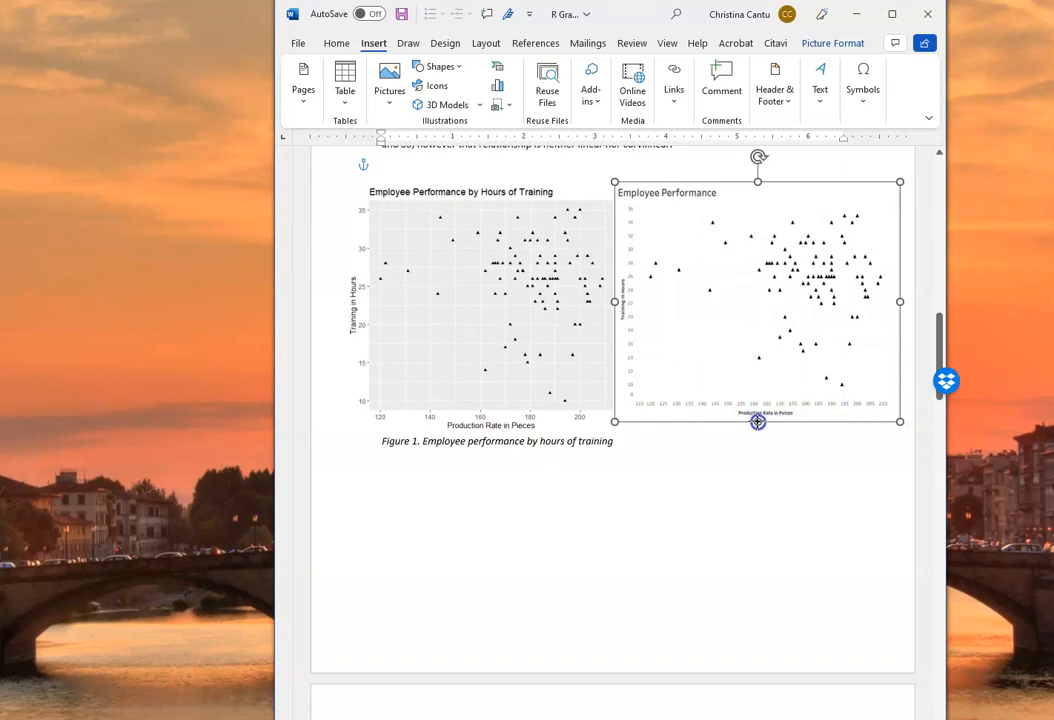
{"action": "left_click", "coordinate": [713, 449]}
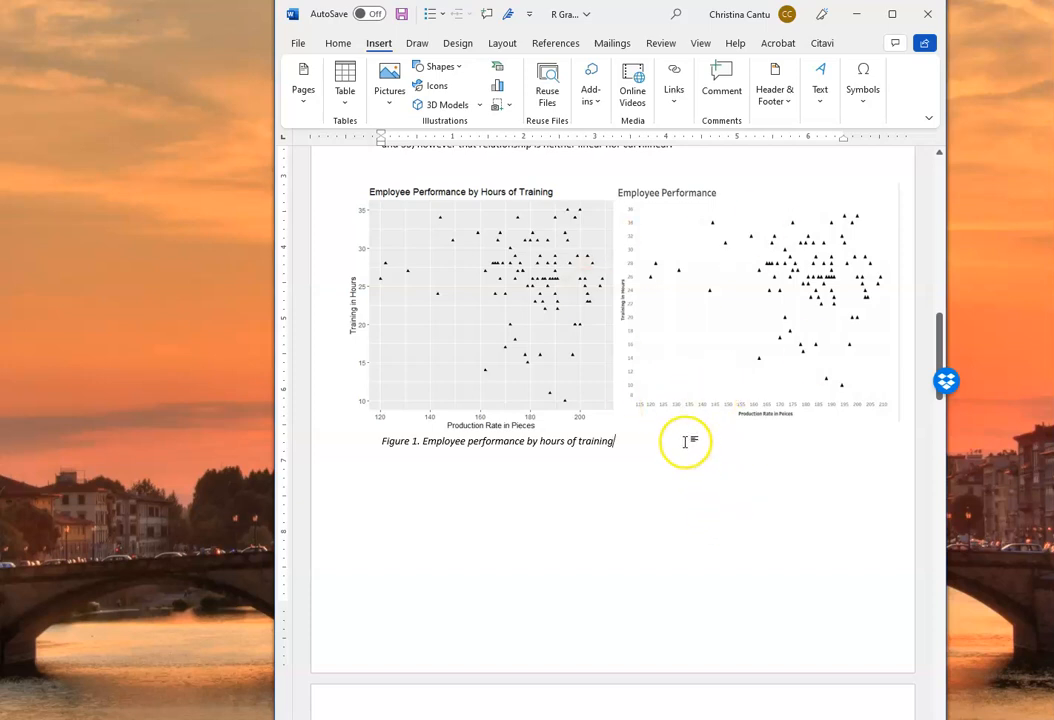
Step: Compare the original and Tableau versions of the Figure 1 scatter plot and the Figure 2 density plot
{"action": "scroll", "coordinate": [668, 334], "scroll_direction": "down", "scroll_amount": 2}
{"action": "scroll", "coordinate": [696, 346], "scroll_direction": "up", "scroll_amount": 2}
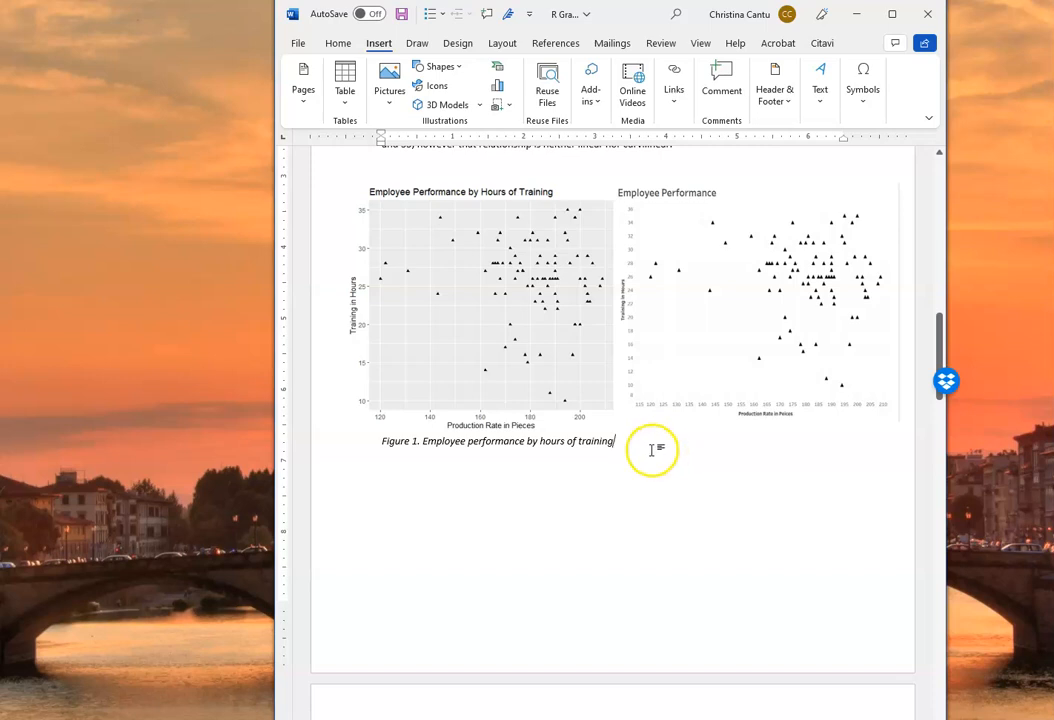
{"action": "scroll", "coordinate": [654, 450], "scroll_direction": "down", "scroll_amount": 10}
{"action": "scroll", "coordinate": [651, 450], "scroll_direction": "down", "scroll_amount": 2}
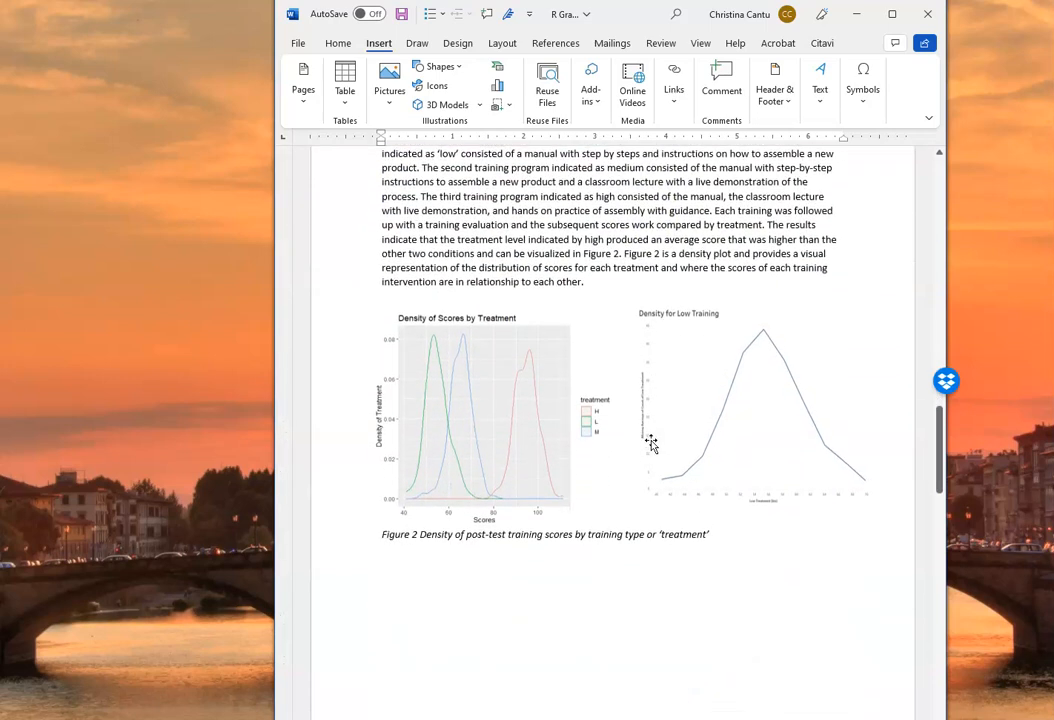
{"action": "scroll", "coordinate": [651, 444], "scroll_direction": "up", "scroll_amount": 2}
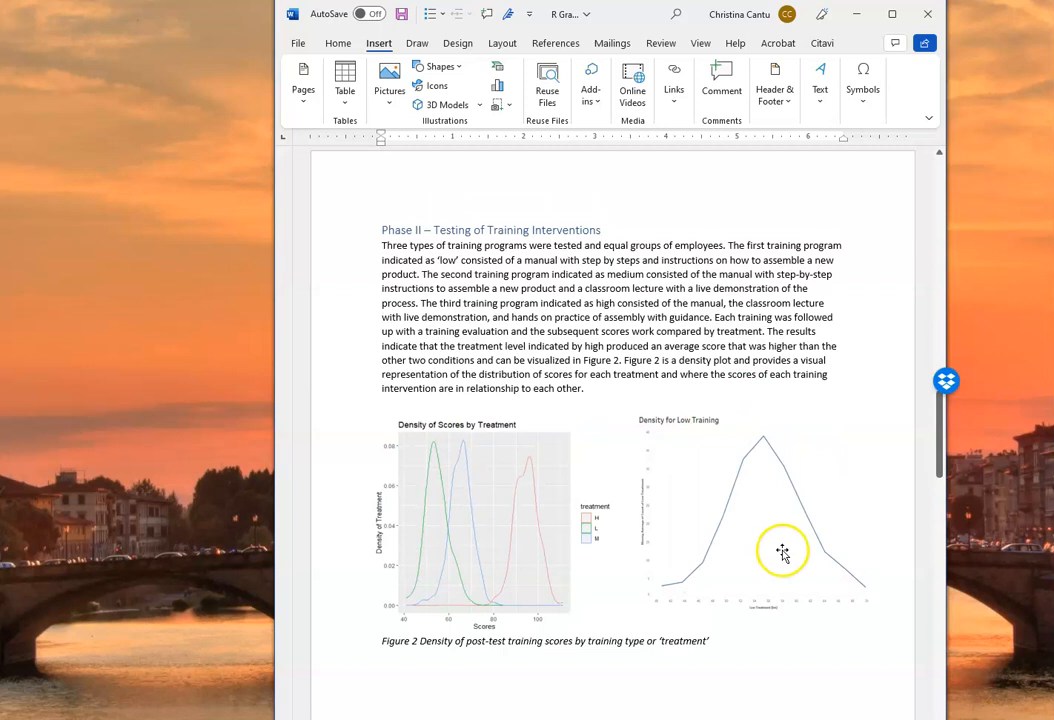